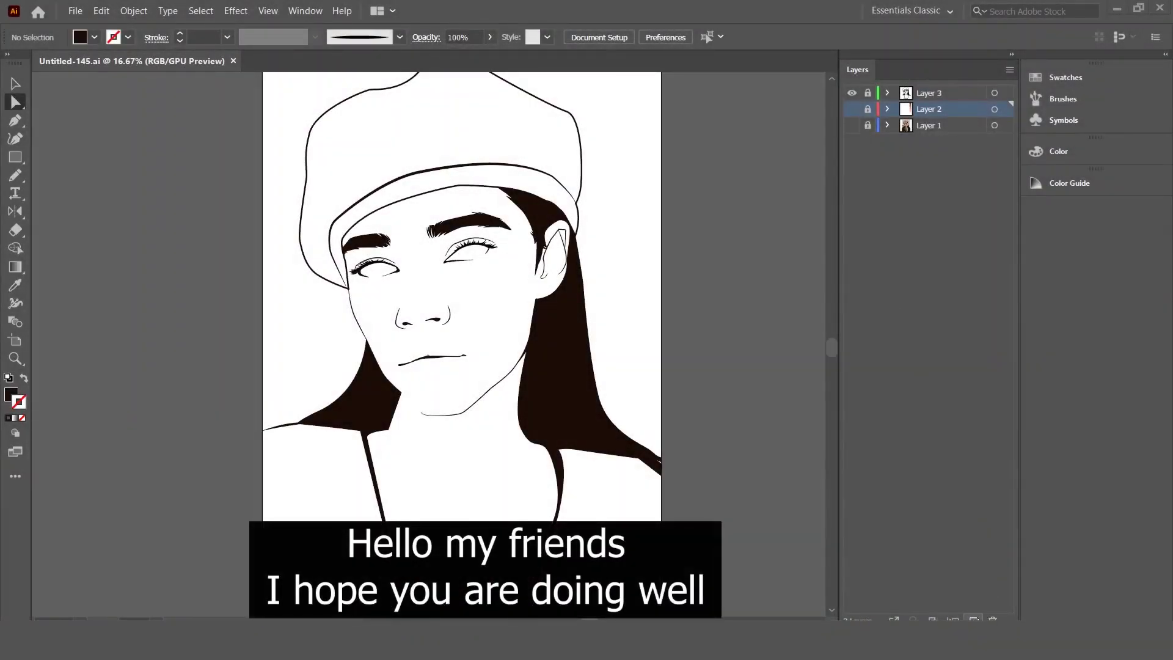
Step: Make the woman-in-beret photo visible beneath the line art and zoom in on the eye
left_click(855, 141)
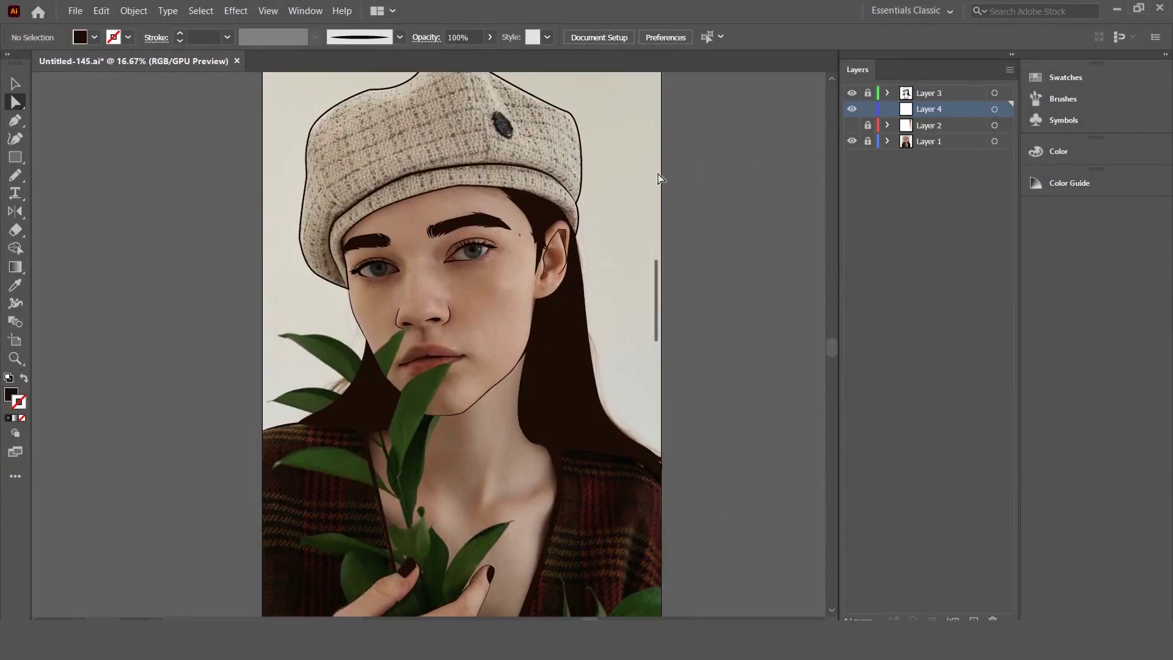
scroll(444, 276, "up", 6)
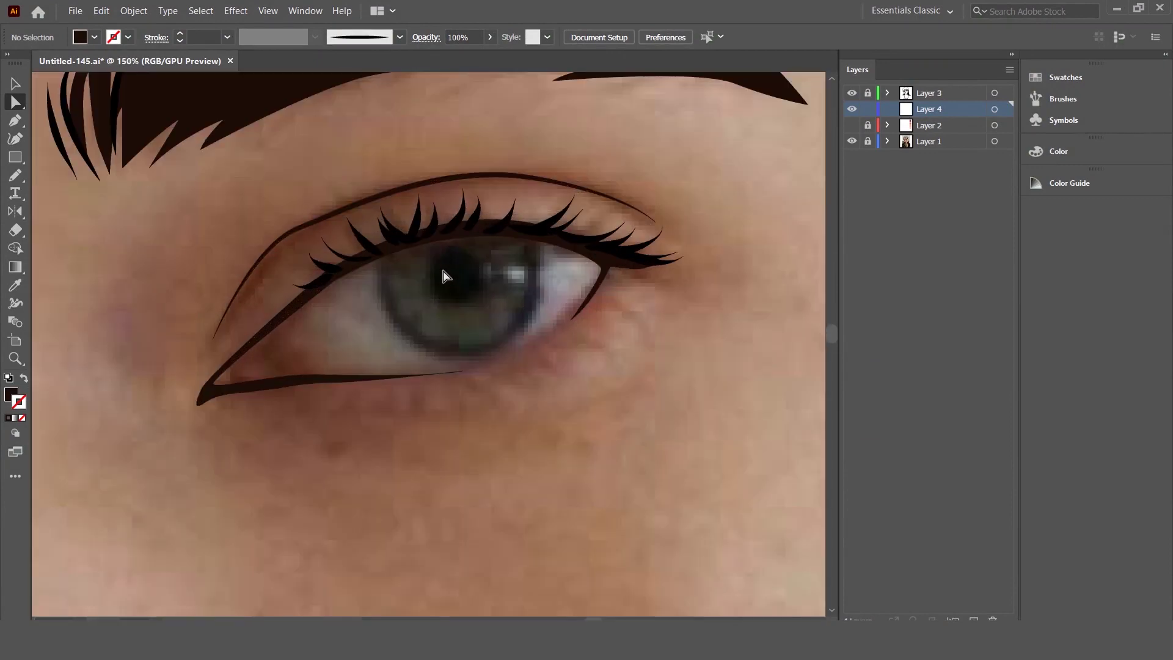
scroll(293, 338, "up", 1)
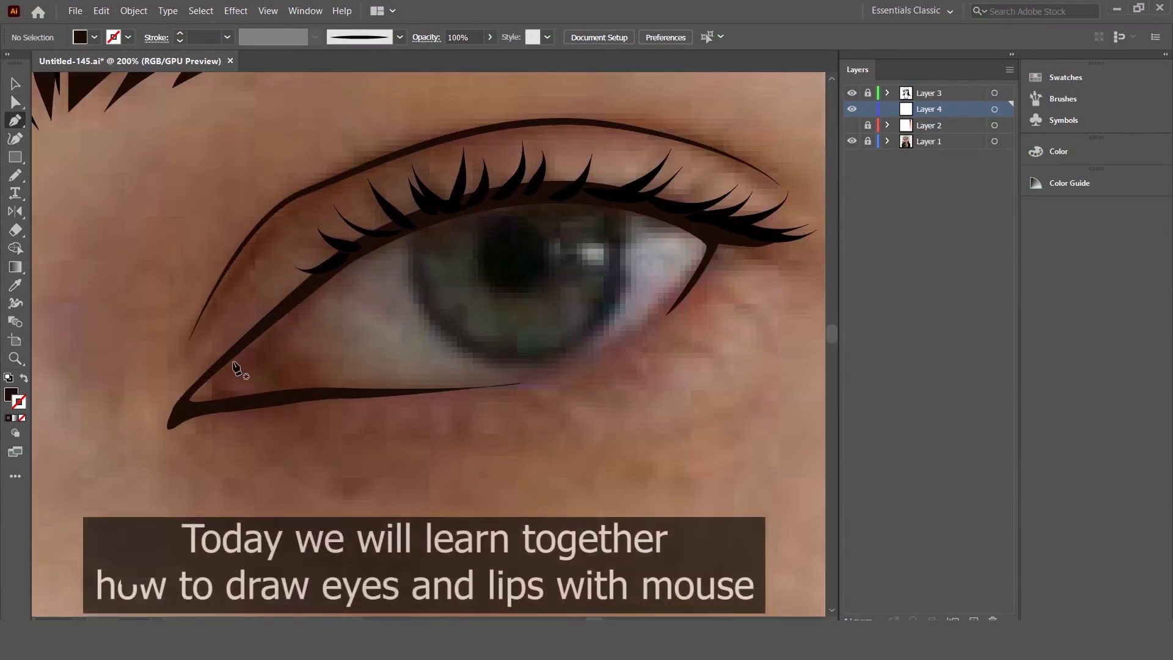
Step: Trace the lower lid from the eye corner with an unfilled Pen path
left_click(178, 416)
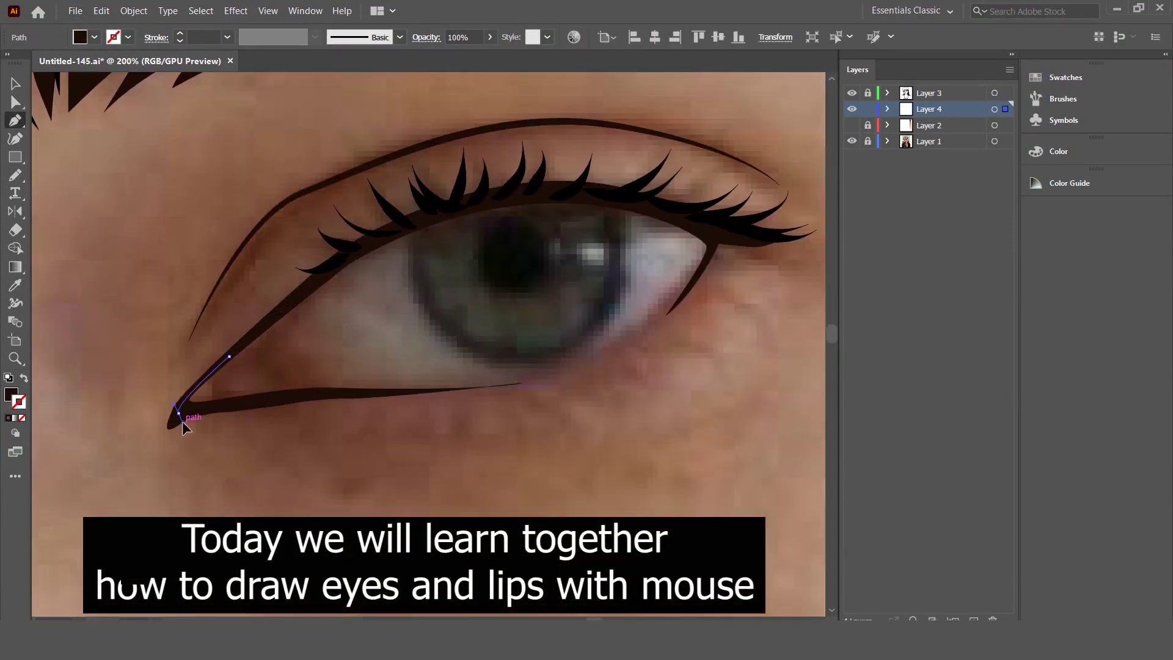
left_click_drag(275, 397, 301, 397)
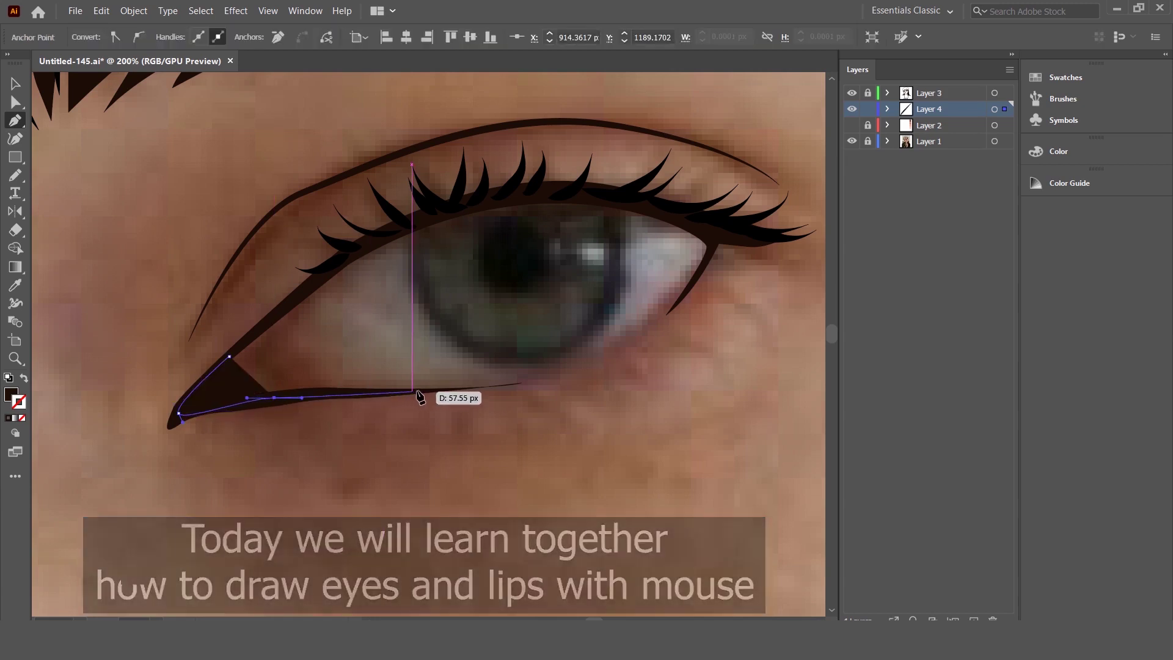
left_click(24, 378)
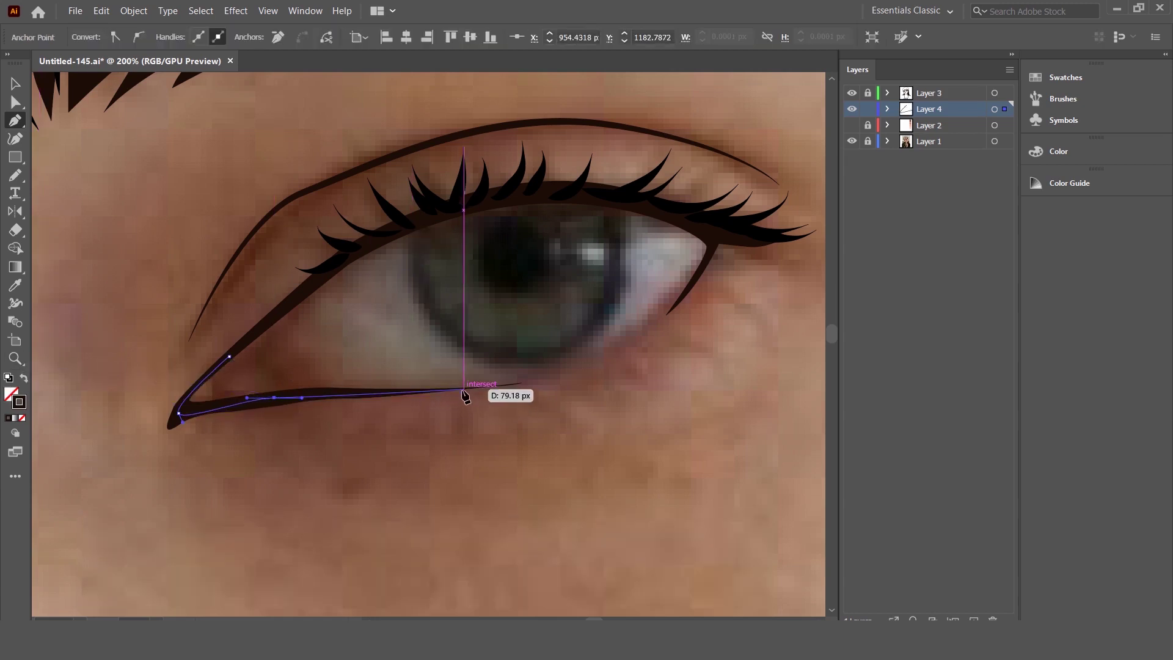
left_click(463, 391)
key("ctrl+plus")
left_click_drag(655, 390, 747, 314)
key("ctrl+z")
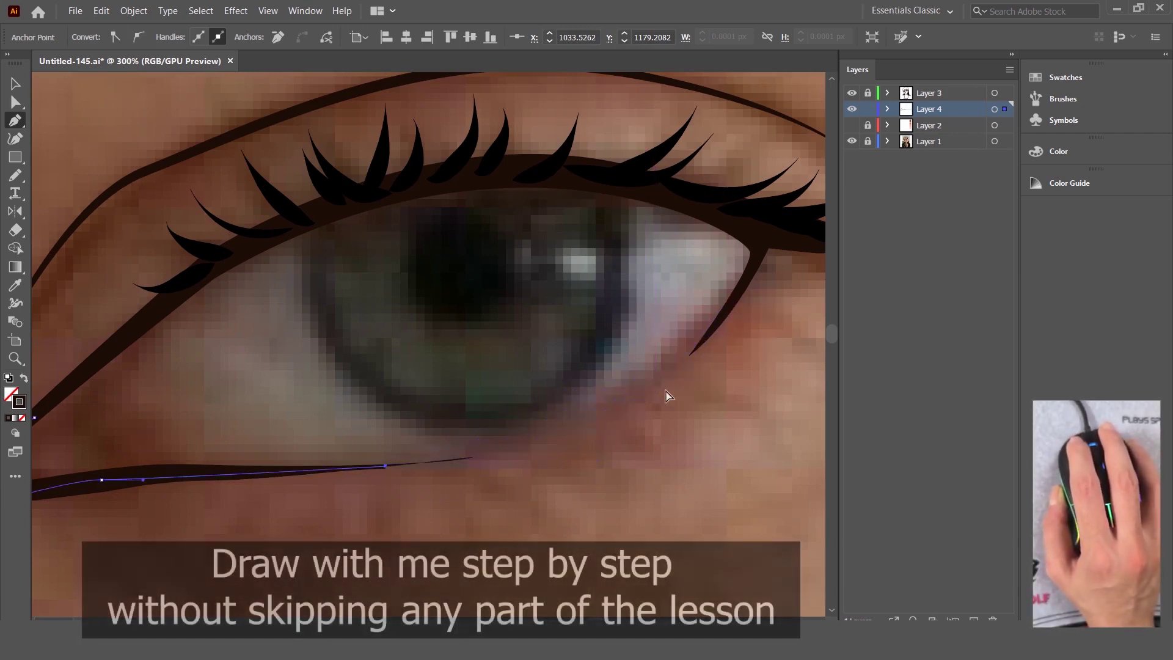
mouse_move(691, 353)
left_mouse_down()
mouse_move(782, 219)
mouse_move(779, 202)
left_mouse_up()
key("ctrl+z")
key("Escape")
Step: Continue the path along the upper lid and close it at the inner eye corner
left_click(775, 223)
left_click_drag(515, 166, 502, 172)
key("ctrl+minus")
left_click(325, 223)
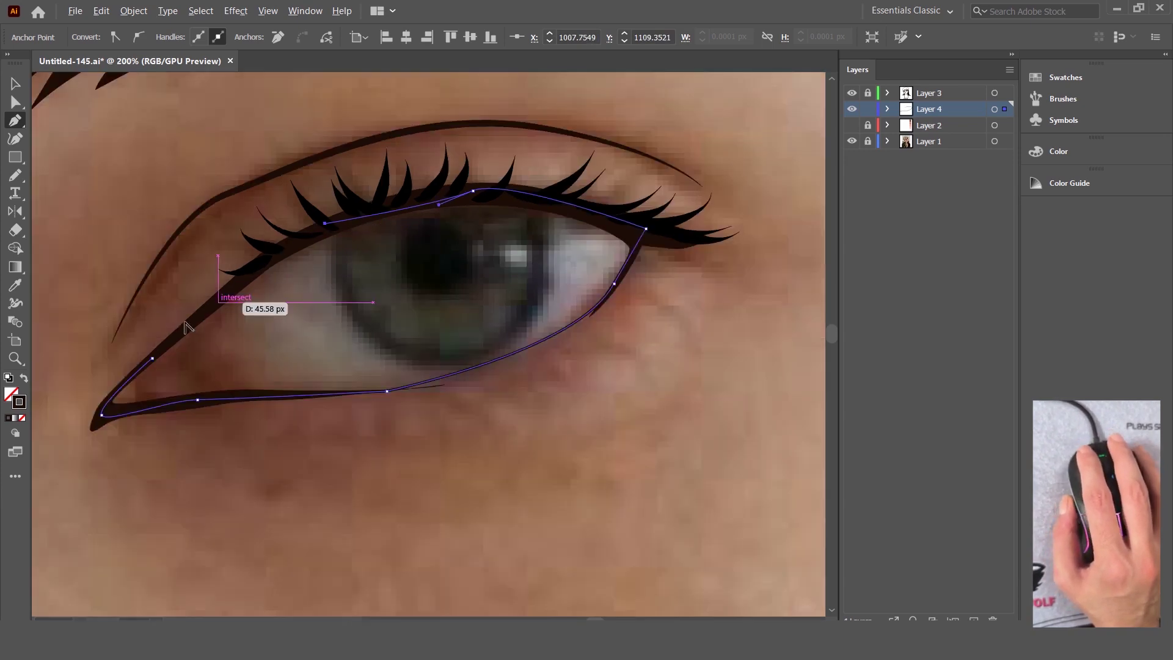
left_click(150, 358)
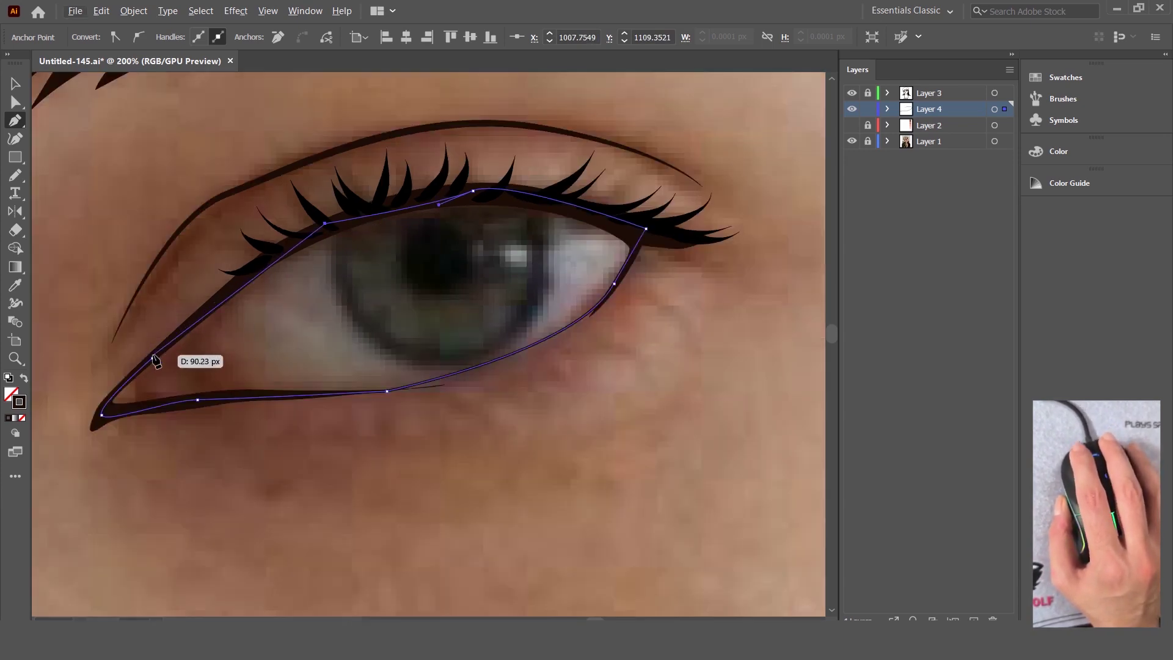
scroll(171, 344, "up", 2, "alt")
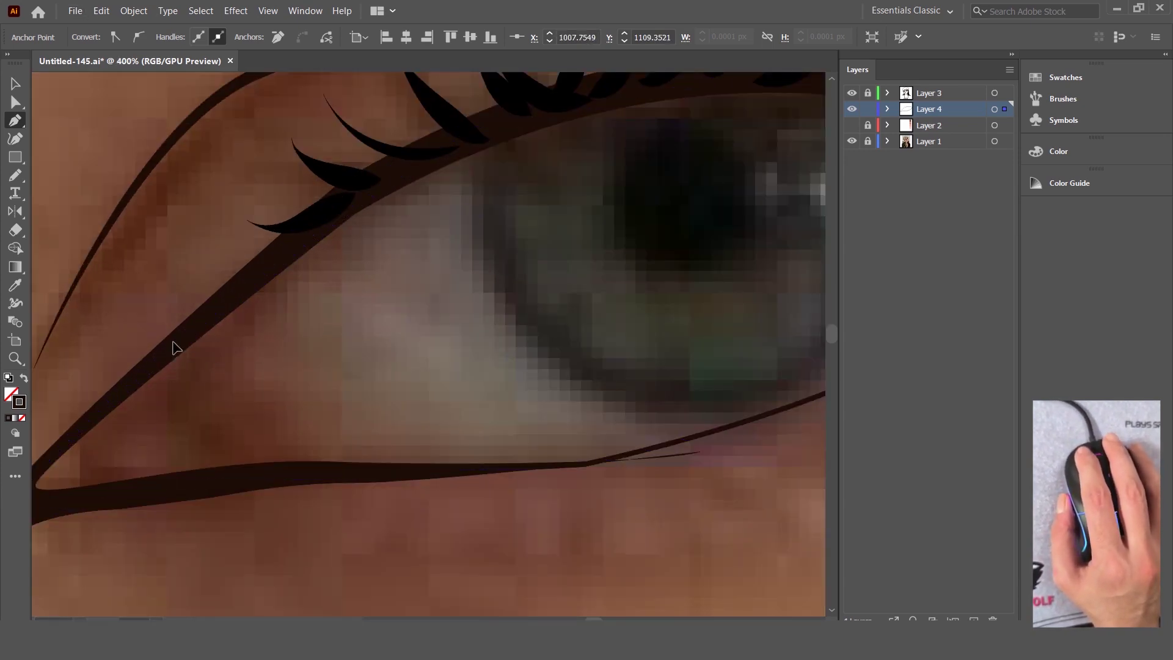
left_click(168, 364)
scroll(251, 309, "down", 1, "alt")
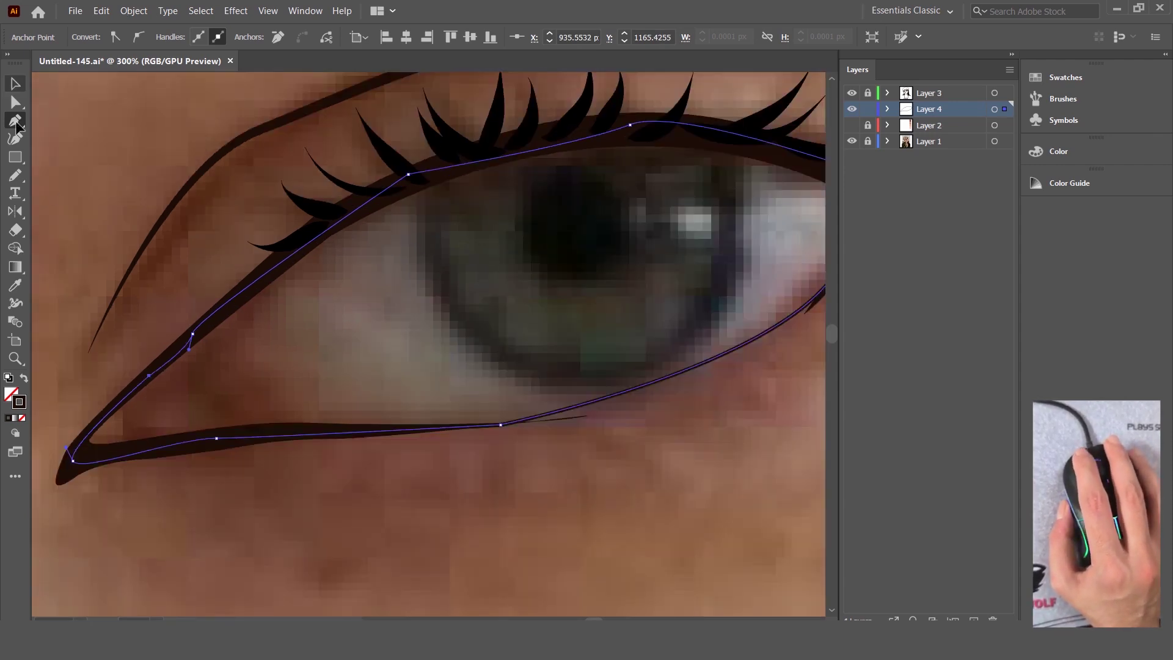
Step: Select the finished eye outline and give it a yellow stroke
key("v")
scroll(385, 328, "down", 1, "alt")
scroll(639, 348, "down", 1, "alt")
scroll(529, 306, "up", 1, "alt")
scroll(158, 101, "up", 1, "alt")
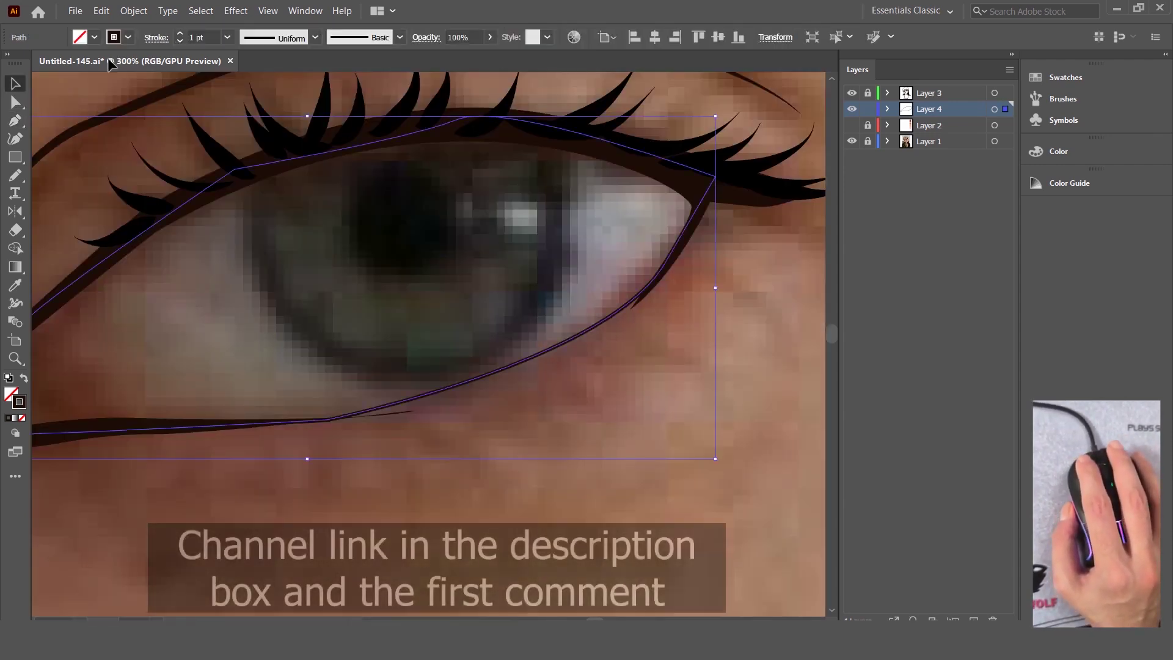
left_click(128, 37)
left_click(57, 59)
Step: Draw an Ellipse tool circle around the iris and centre it
left_click(436, 313)
scroll(474, 307, "down", 2, "alt")
left_click(24, 159)
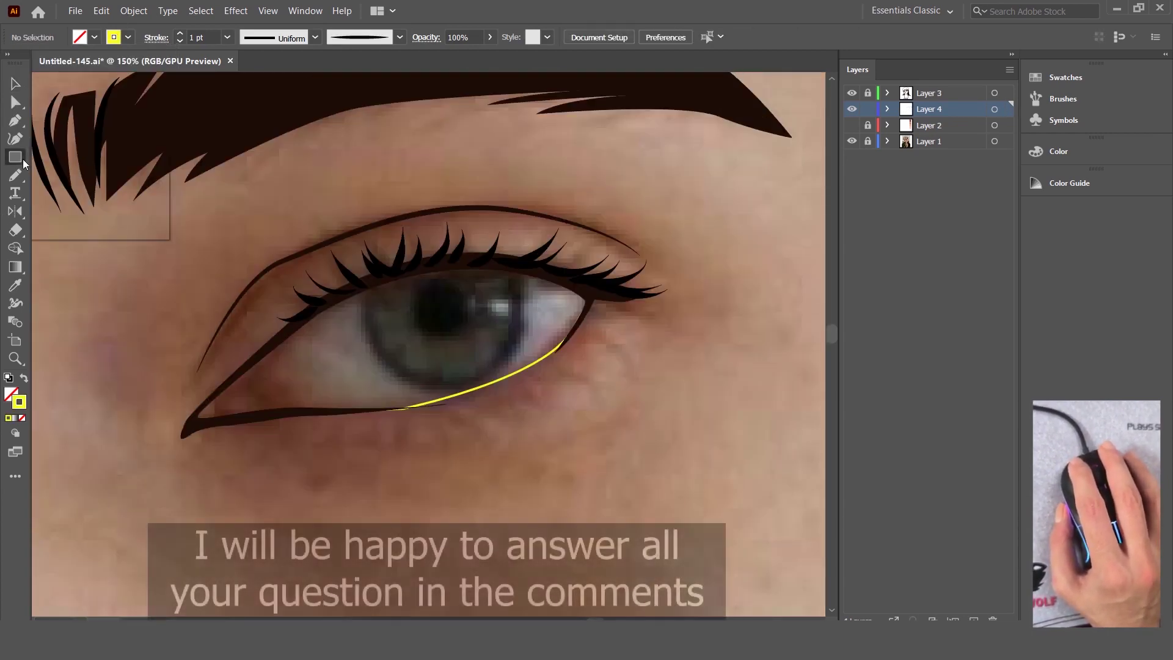
left_click_drag(23, 158, 57, 191)
scroll(475, 275, "up", 1, "alt")
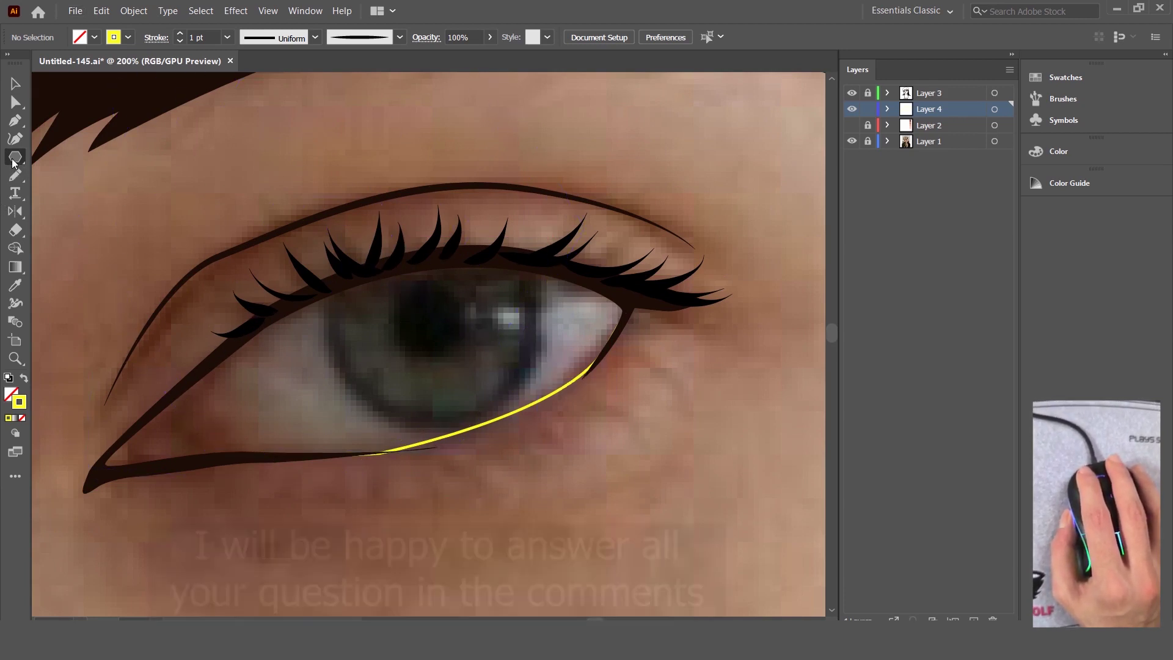
left_click_drag(12, 162, 55, 182)
left_click_drag(343, 222, 500, 357)
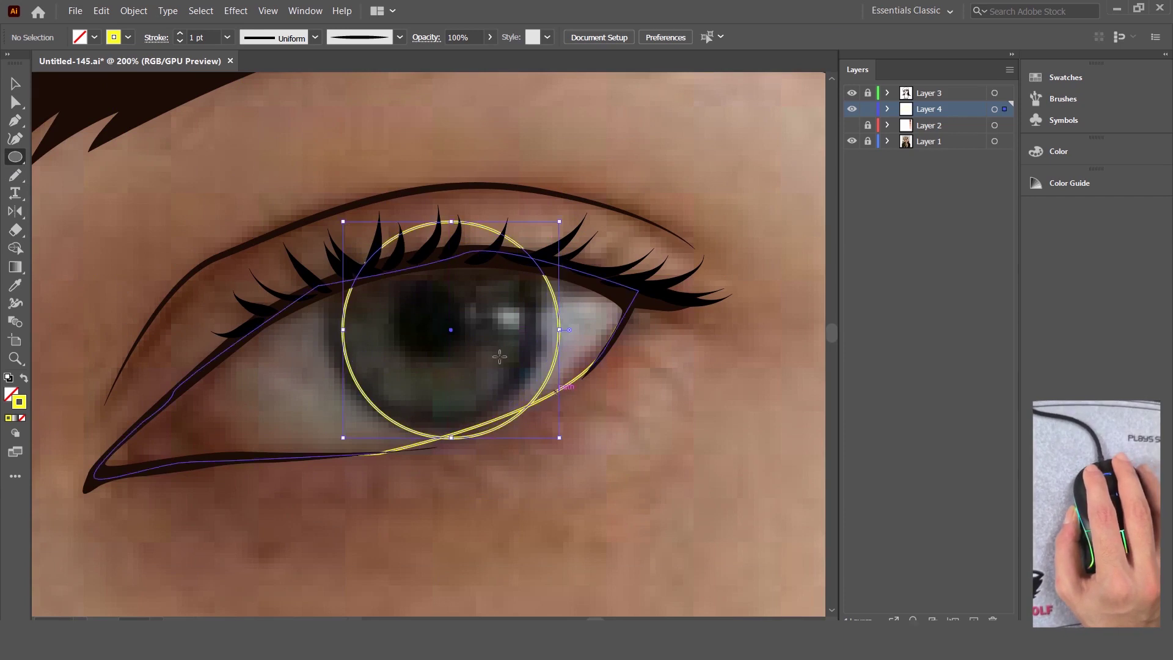
scroll(499, 356, "up", 2)
scroll(407, 305, "down", 2)
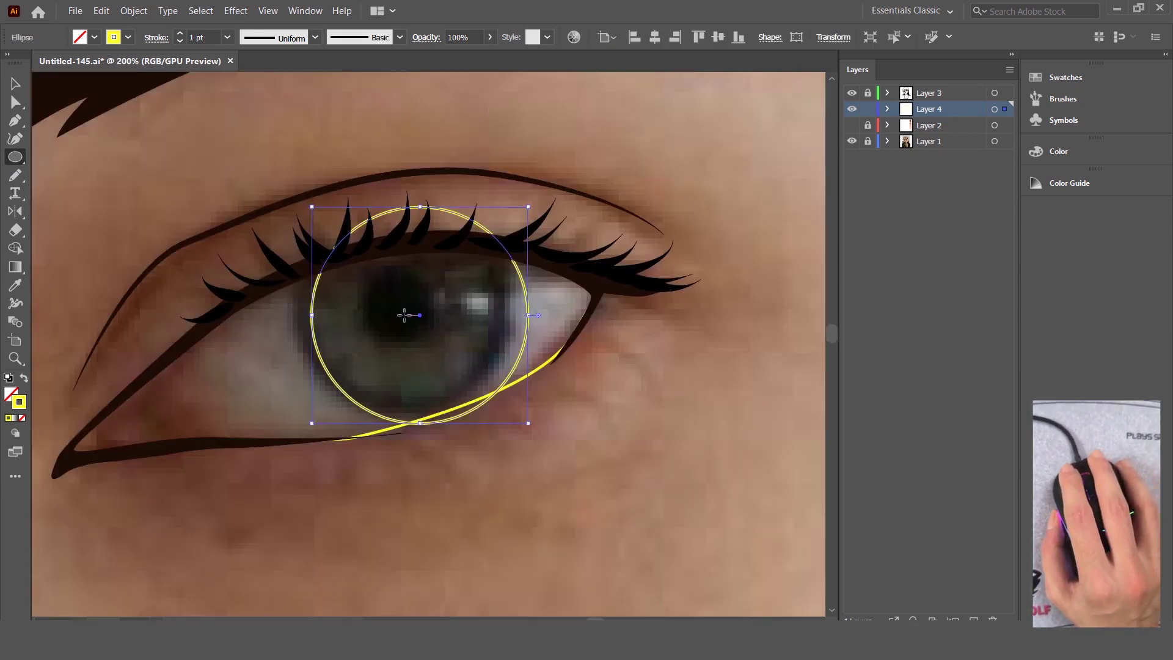
left_click_drag(420, 315, 407, 309)
Step: Duplicate the iris circle as a slightly larger ring and nudge it into place
scroll(538, 318, "down", 2)
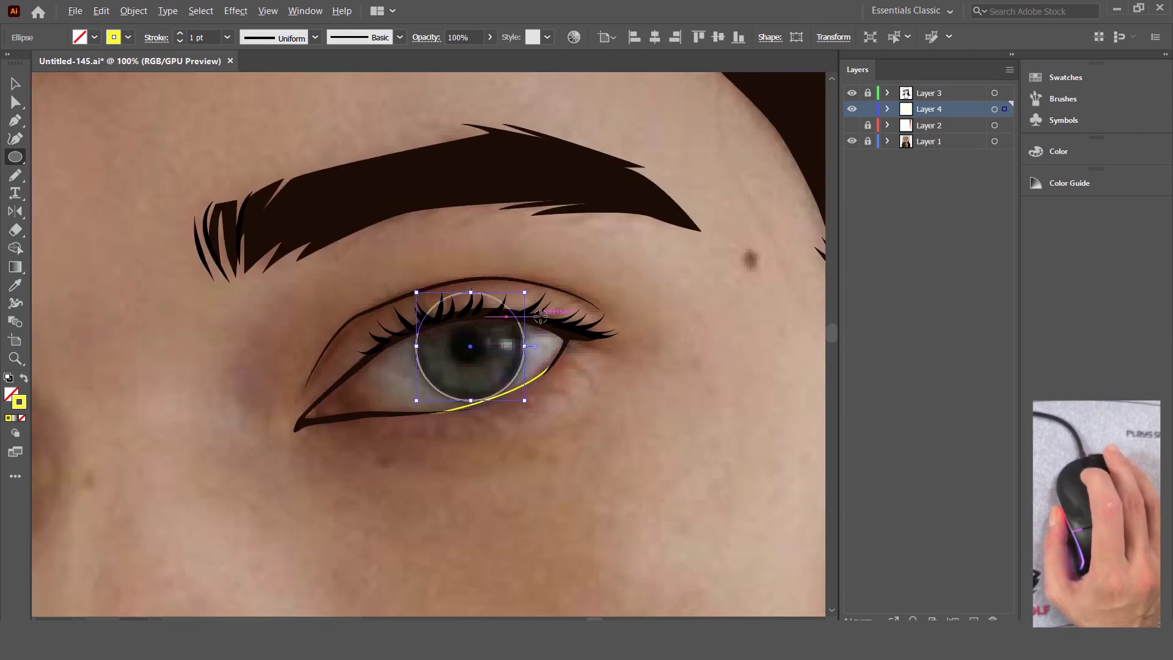
left_click_drag(524, 346, 431, 343)
scroll(546, 342, "up", 1)
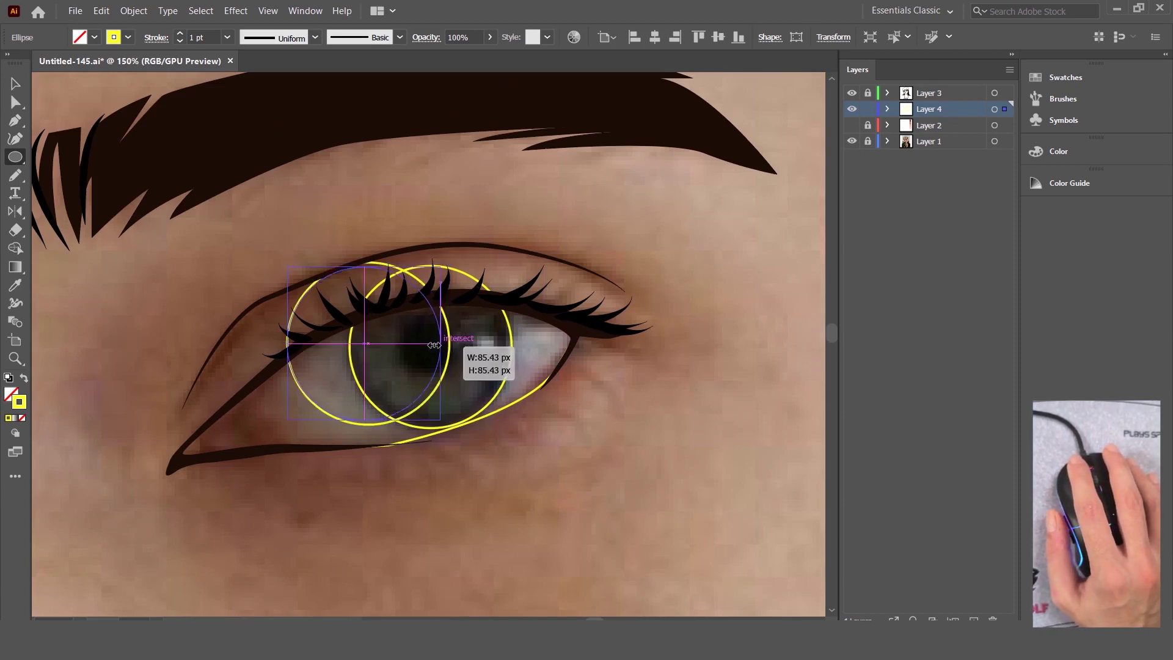
left_click_drag(365, 344, 429, 348)
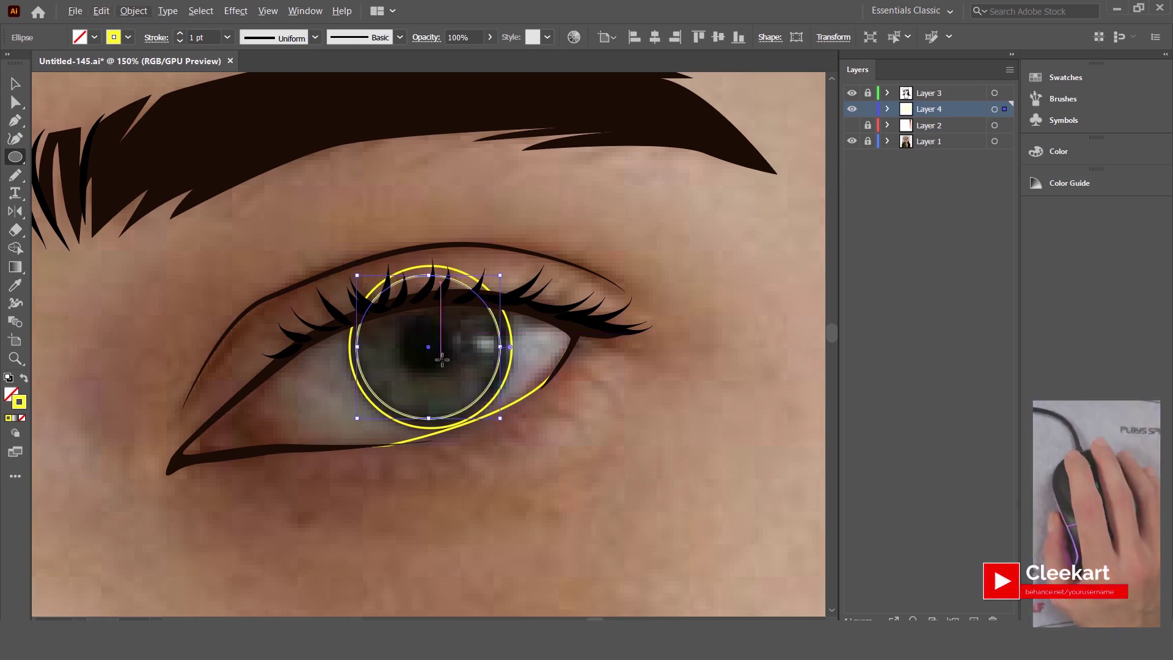
key("v")
key("Right")
key("Right")
key("Right")
key("Right")
key("Up")
key("Up")
Step: Shrink the inner iris circle down to pupil size and move it onto the pupil
left_click(577, 285)
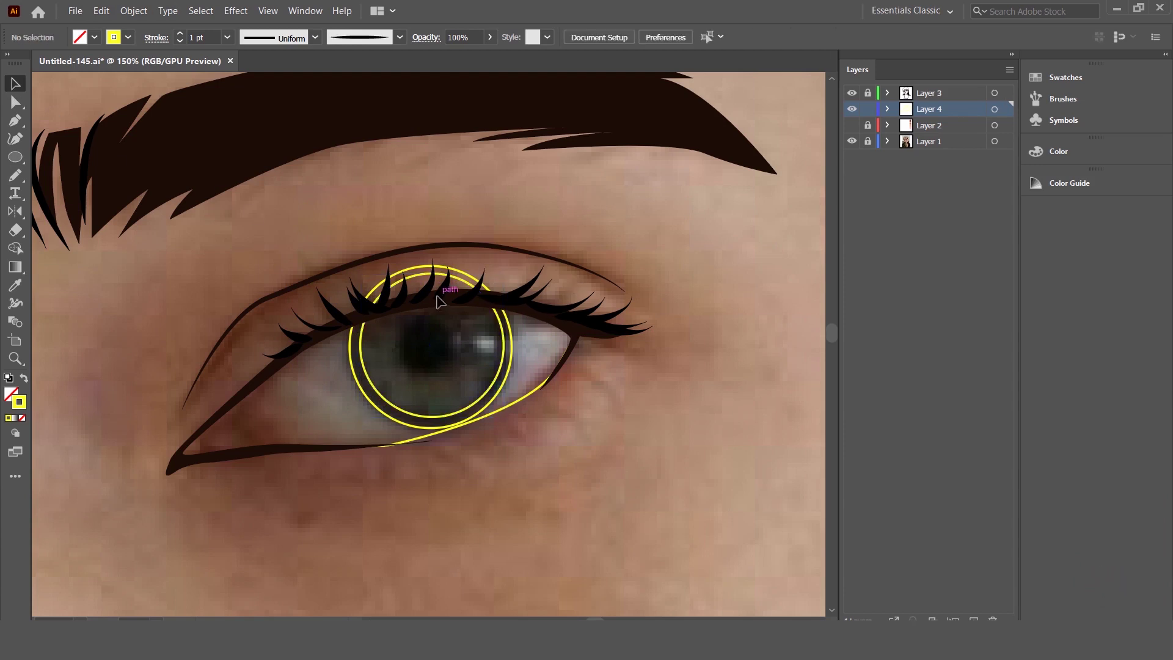
left_click(439, 298)
left_click_drag(432, 424, 430, 330)
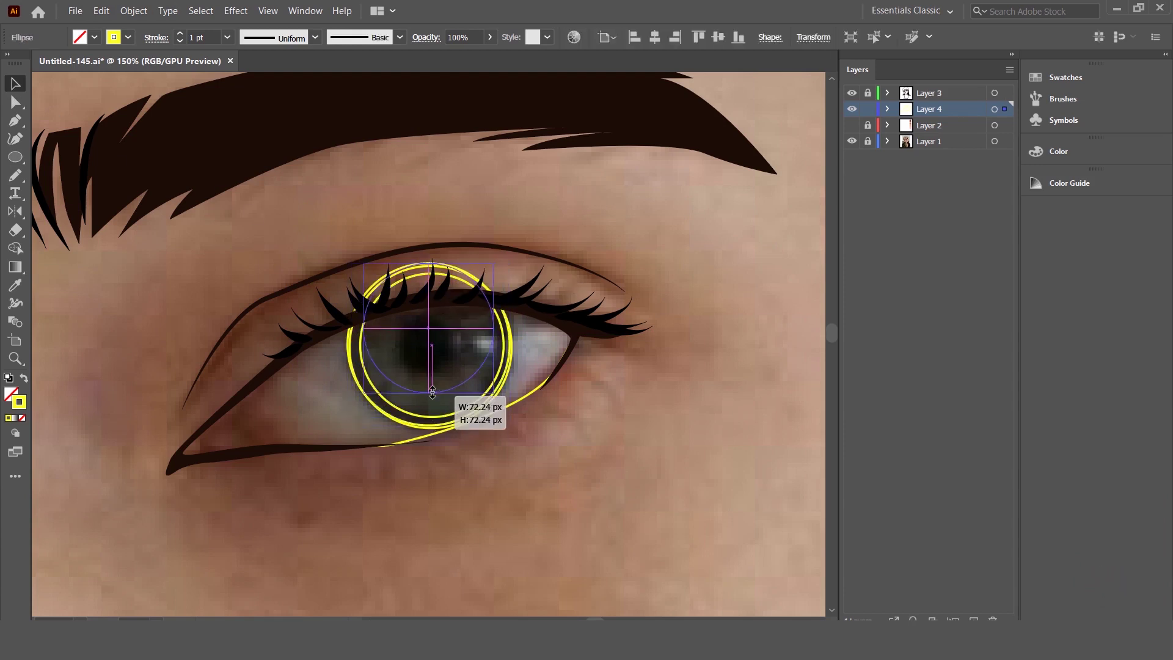
scroll(452, 328, "up", 2)
left_click_drag(444, 330, 444, 425)
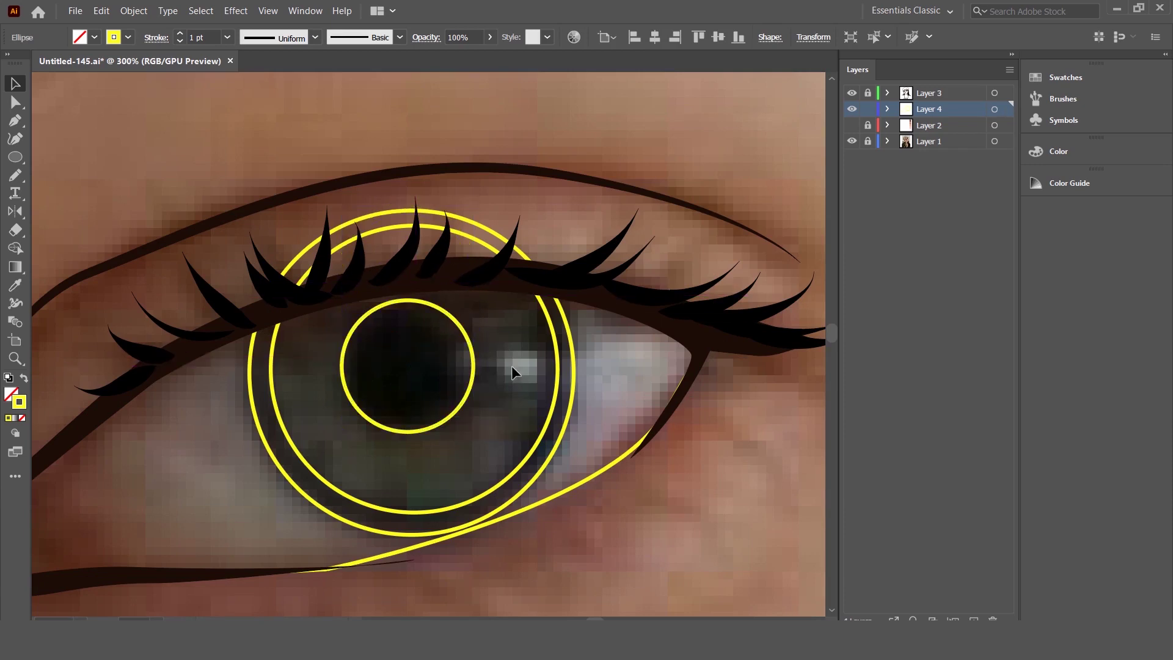
Step: Begin a jagged Pen shading shape around the pupil's left side down to the iris bottom
key("p")
left_click_drag(471, 347, 507, 315)
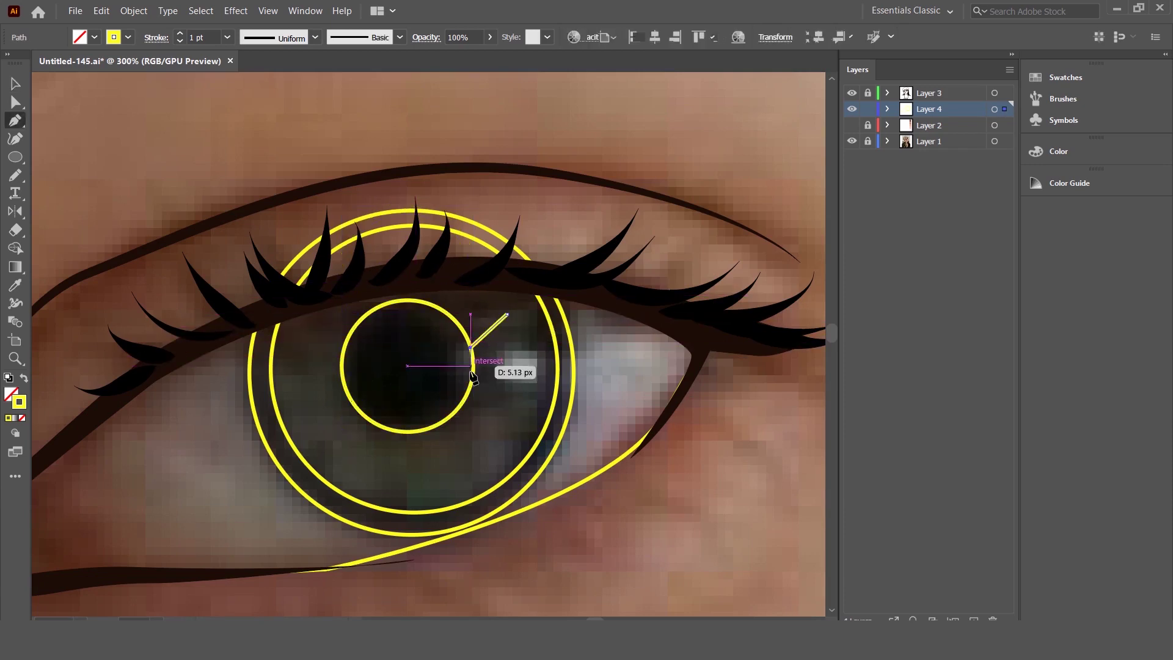
left_click(505, 389)
mouse_move(465, 362)
left_mouse_down()
mouse_move(448, 414)
mouse_move(440, 403)
left_mouse_up()
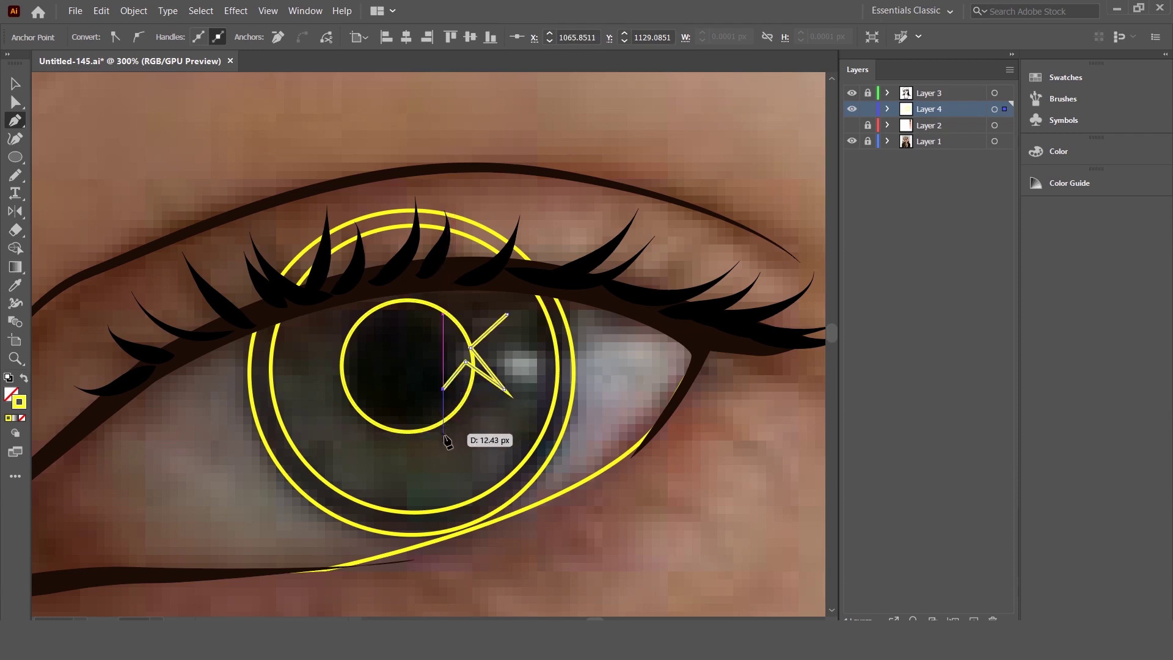
left_click(431, 392)
left_click(357, 397)
left_click_drag(327, 433, 358, 387)
left_click(315, 362)
left_click_drag(348, 470, 415, 498)
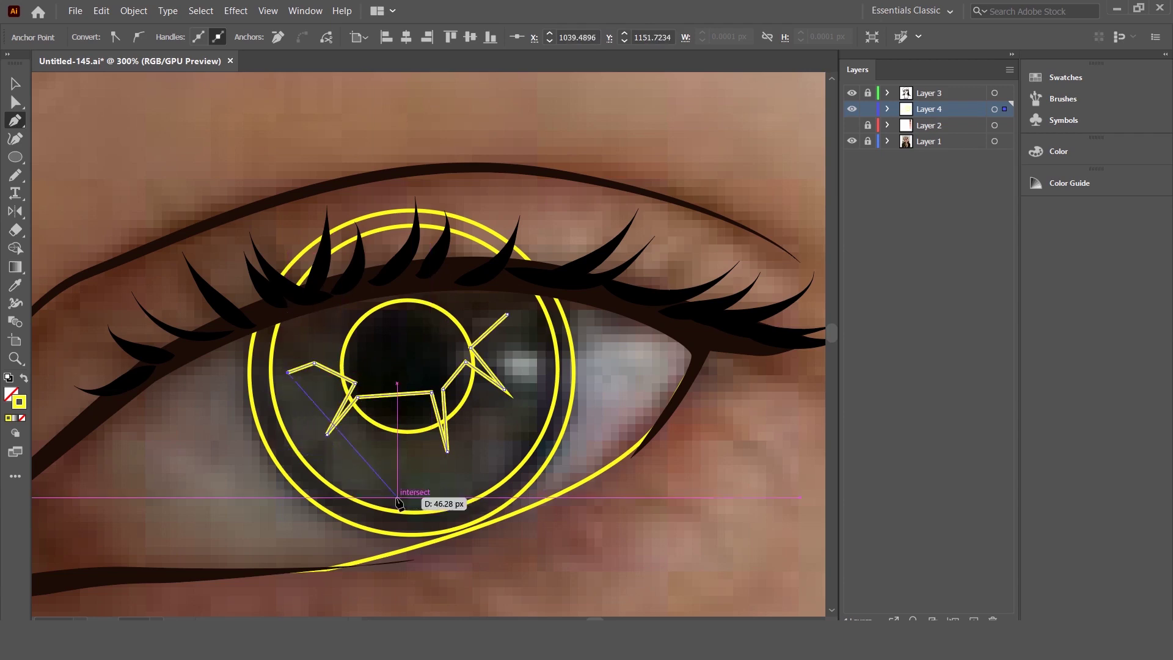
left_click_drag(415, 497, 495, 488)
key("ctrl+z")
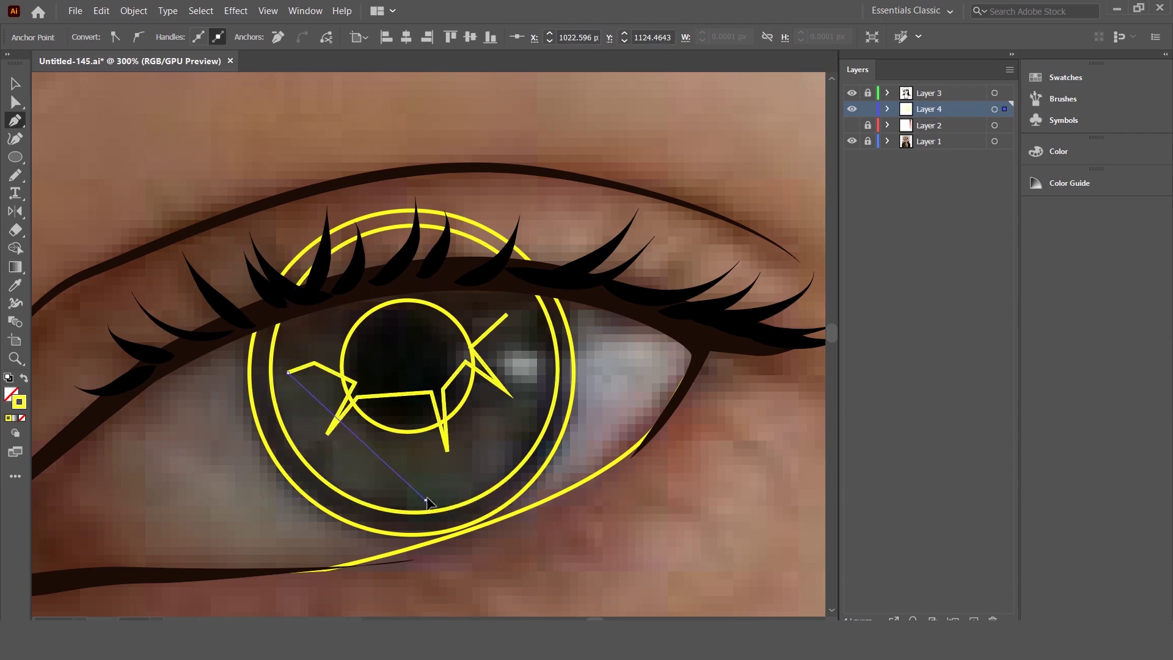
left_click_drag(519, 479, 560, 500)
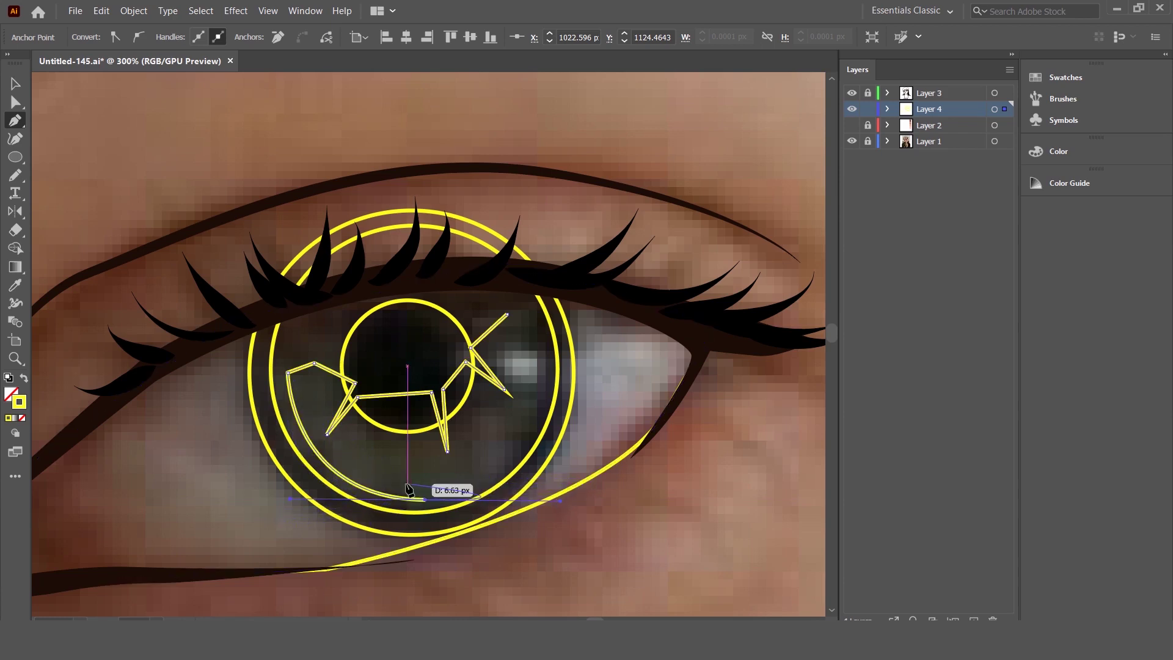
Step: Add jagged points along the bottom and right, closing the shading shape at its start
left_click(426, 499)
left_click(419, 444)
left_click(439, 497)
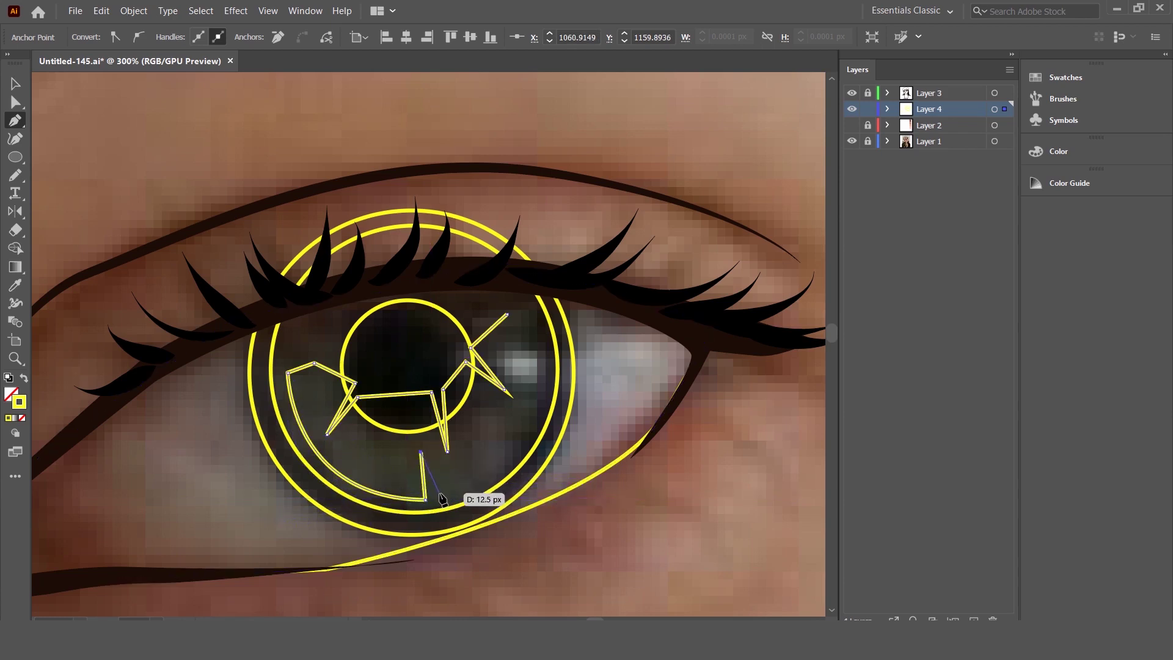
left_click(492, 473)
left_click(480, 429)
left_click(506, 463)
left_click_drag(535, 396, 538, 371)
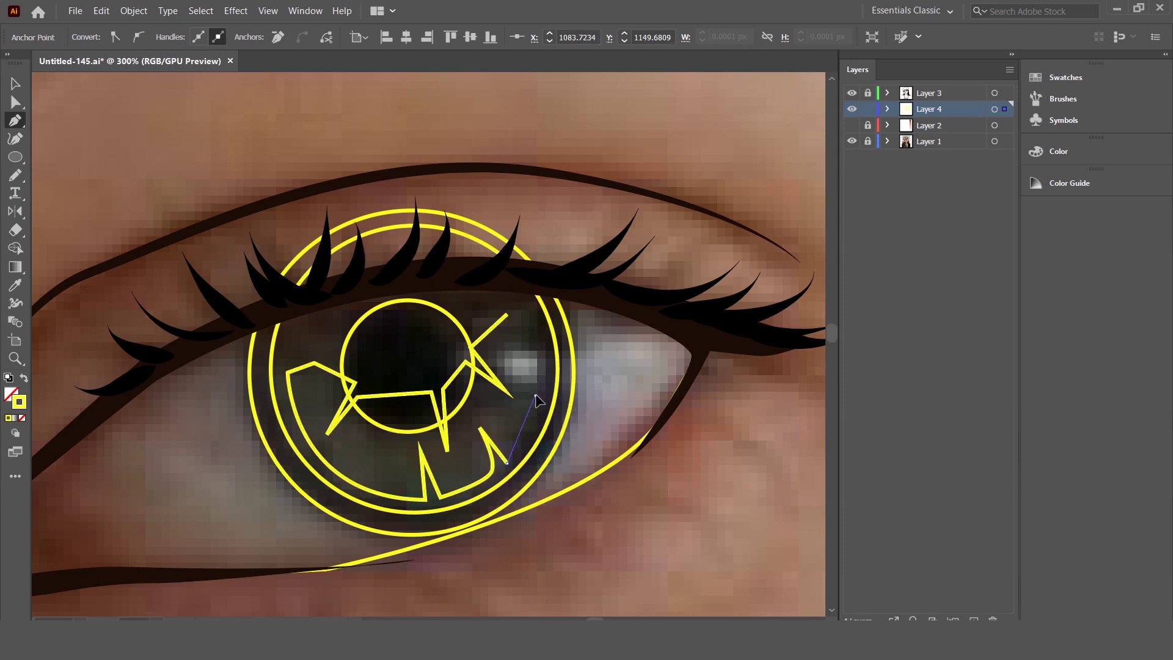
left_click(509, 315)
key("v")
left_click(389, 330)
left_click(388, 302)
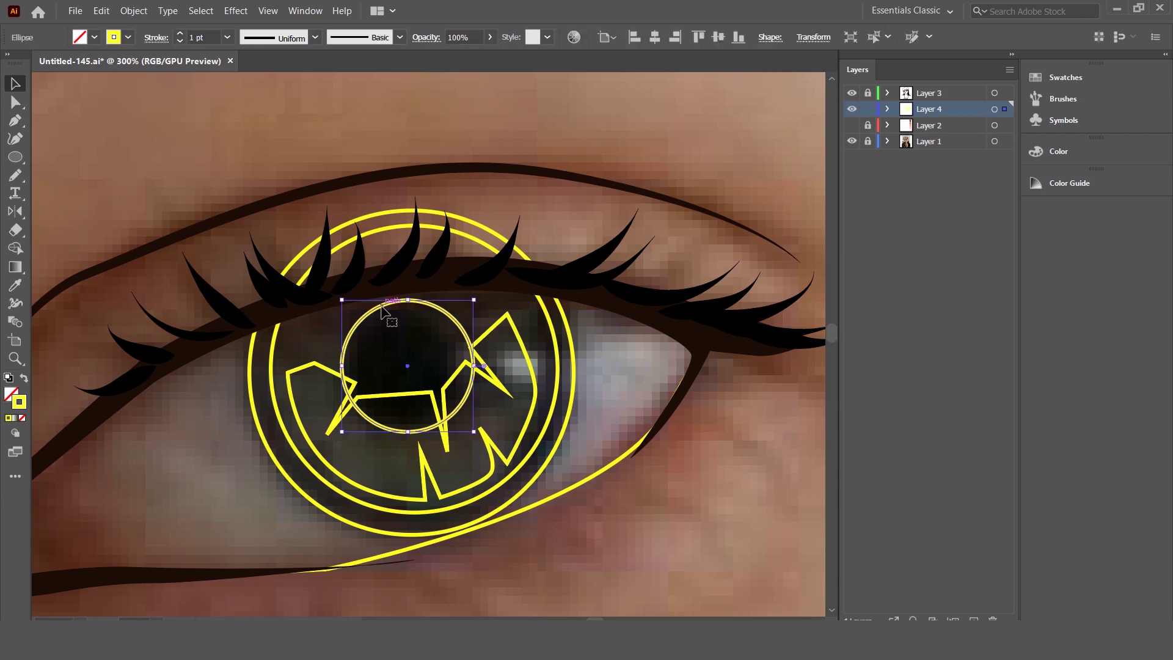
Step: Bring the pupil circle to front and delete the circle arcs above the eyelid with Shape Builder
right_click(382, 307)
mouse_move(451, 548)
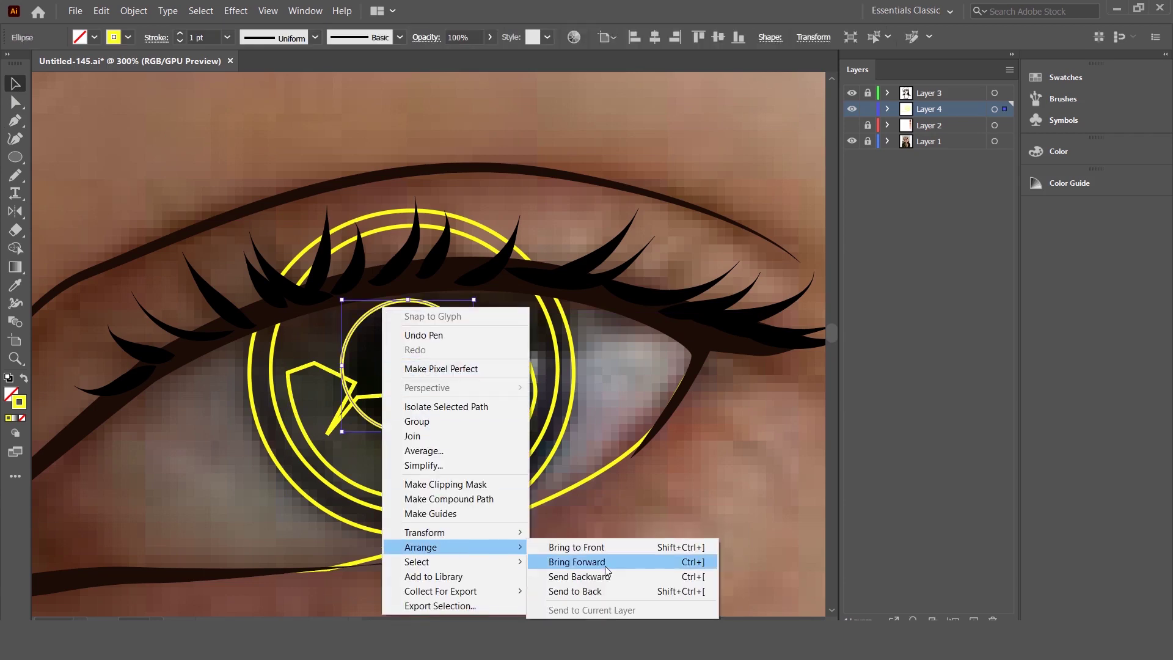
left_click(601, 547)
left_click(491, 162)
key("ctrl+a")
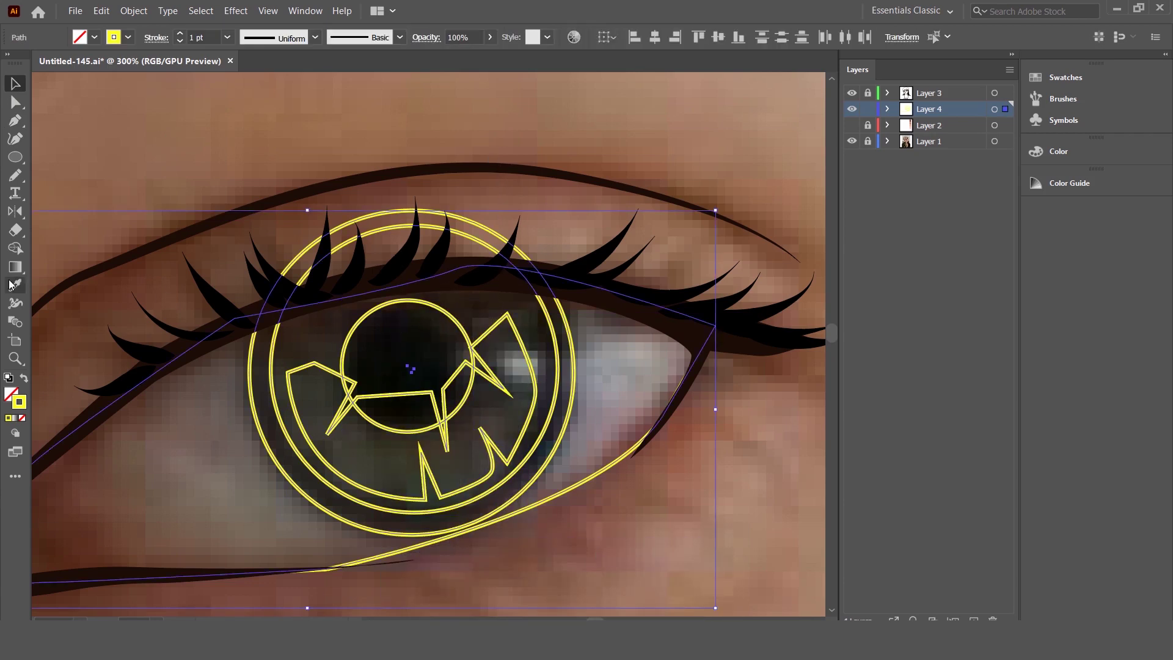
left_click(20, 250)
left_click(456, 212, "alt")
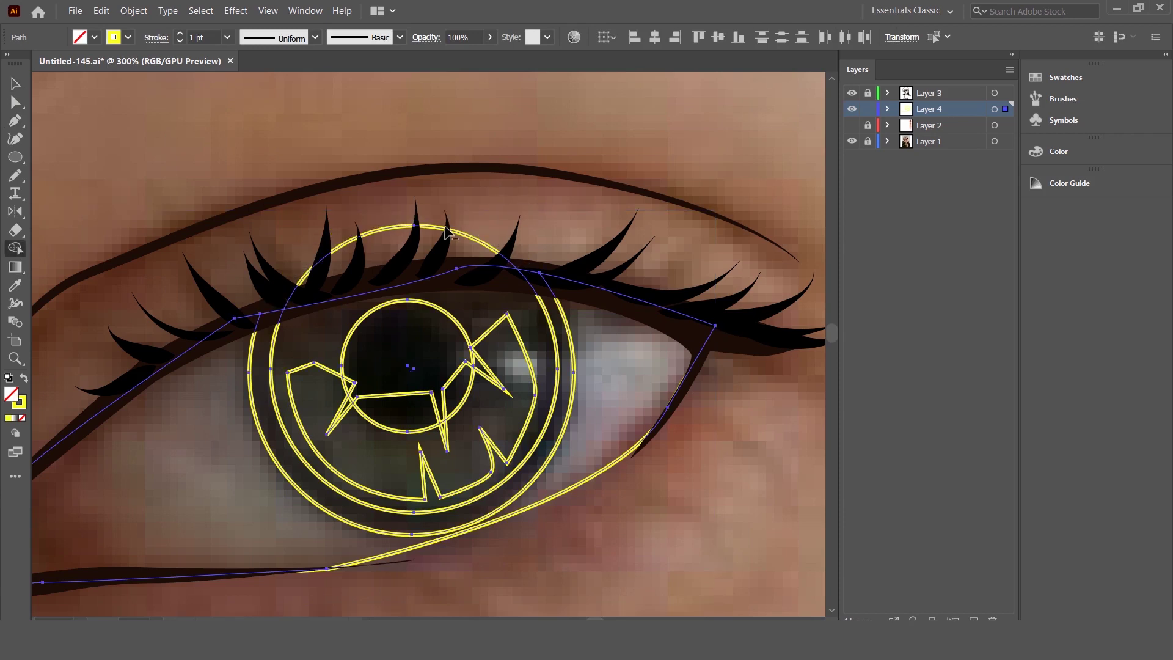
left_click(437, 231, "alt")
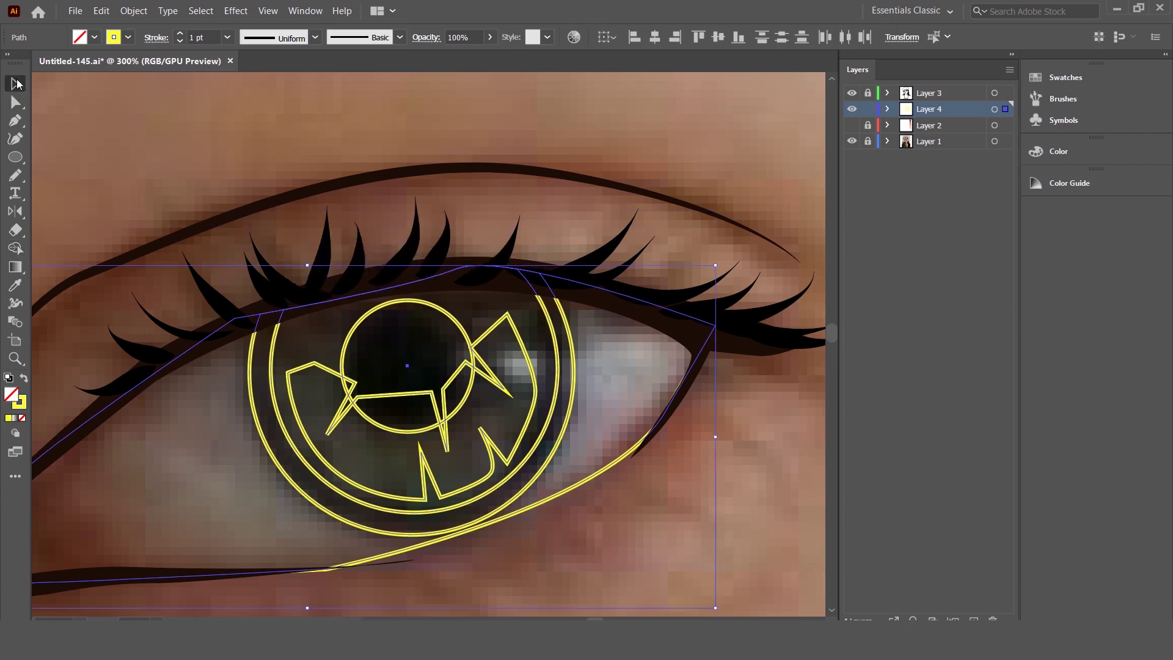
Step: Fill the eye shape dark brown with the Eyedropper, then select the yellow iris circle
left_click(469, 318)
left_click(562, 335)
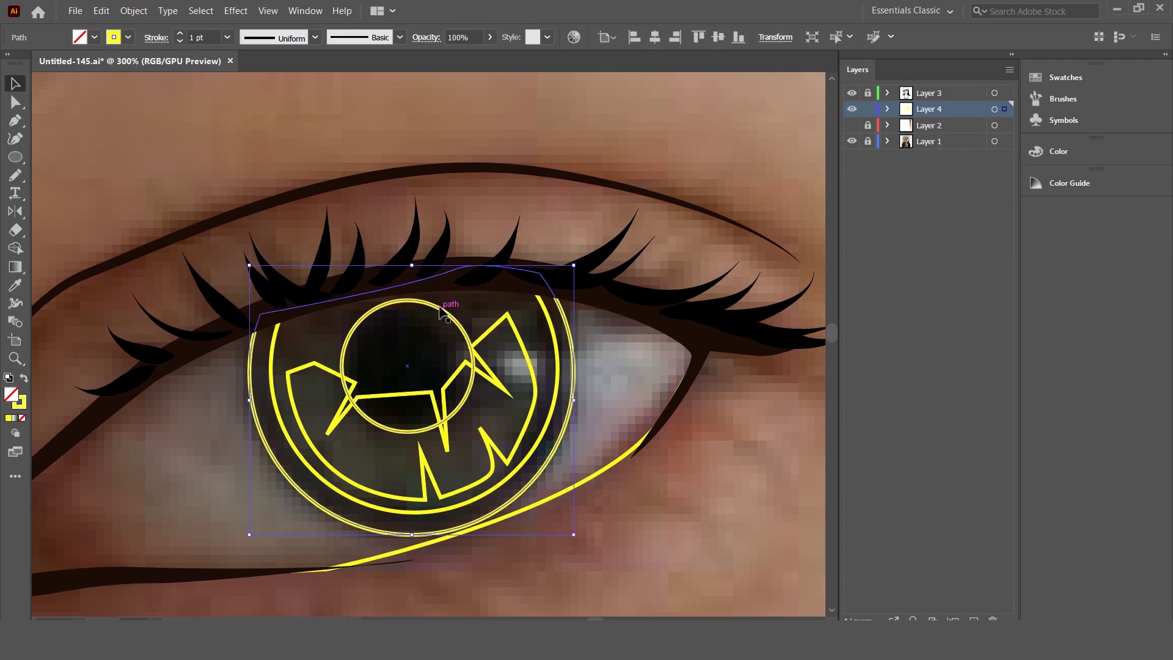
key("i")
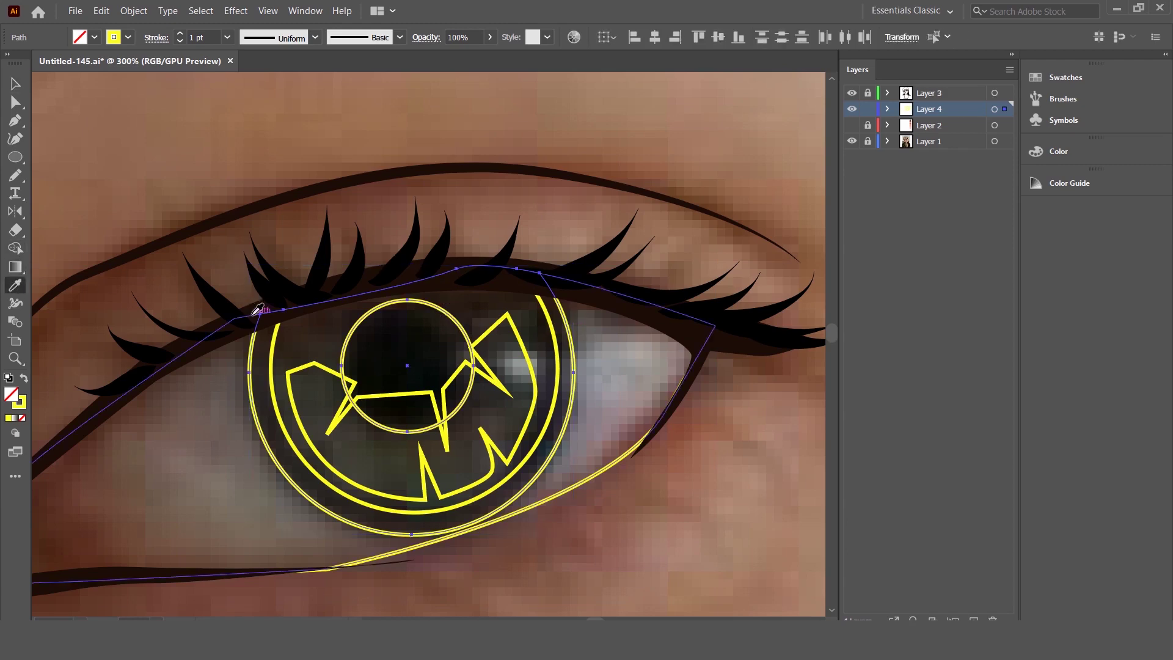
left_click(251, 302)
left_click(28, 82)
left_click(149, 150)
scroll(428, 342, "down", 2)
scroll(428, 342, "up", 2)
left_click(499, 298)
scroll(278, 348, "down", 2)
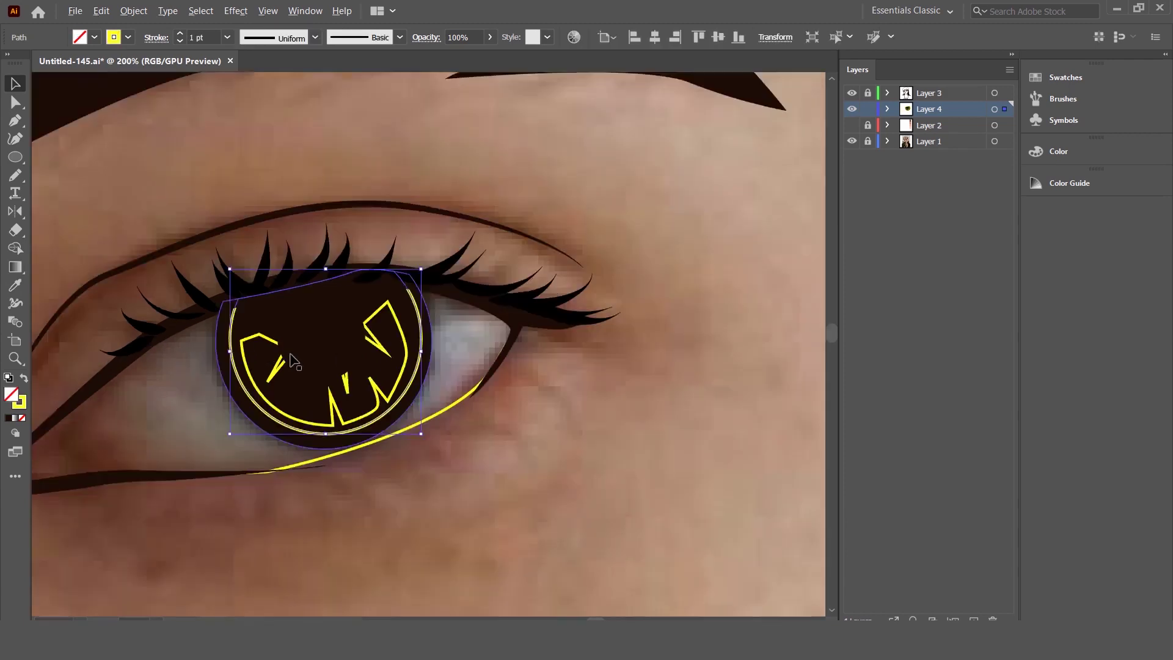
scroll(556, 350, "down", 2)
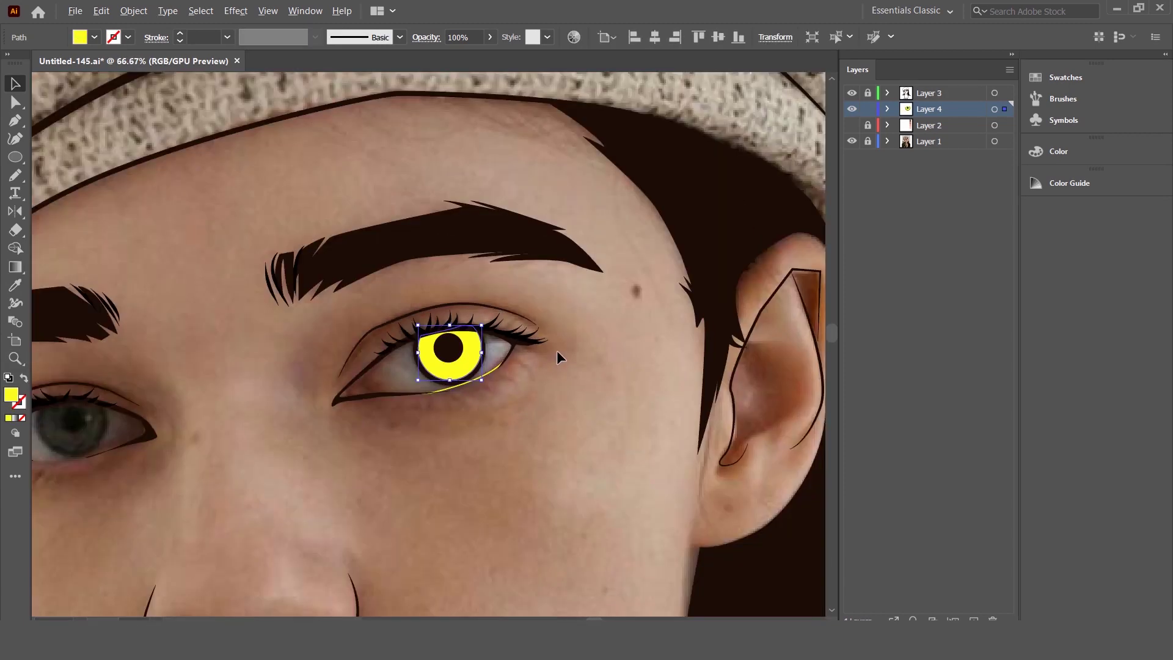
scroll(556, 350, "up", 1)
Step: Recolour the iris fill to dark olive #66653c
double_click(7, 397)
left_click(582, 281)
left_click(581, 276)
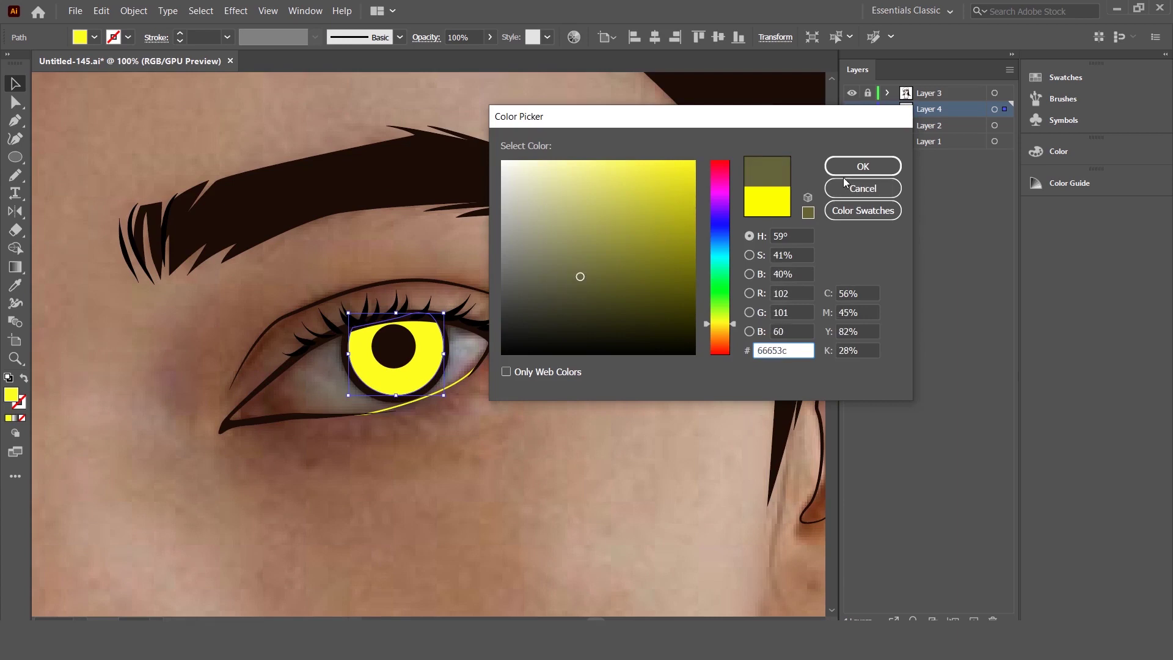
left_click(852, 168)
scroll(528, 324, "up", 1)
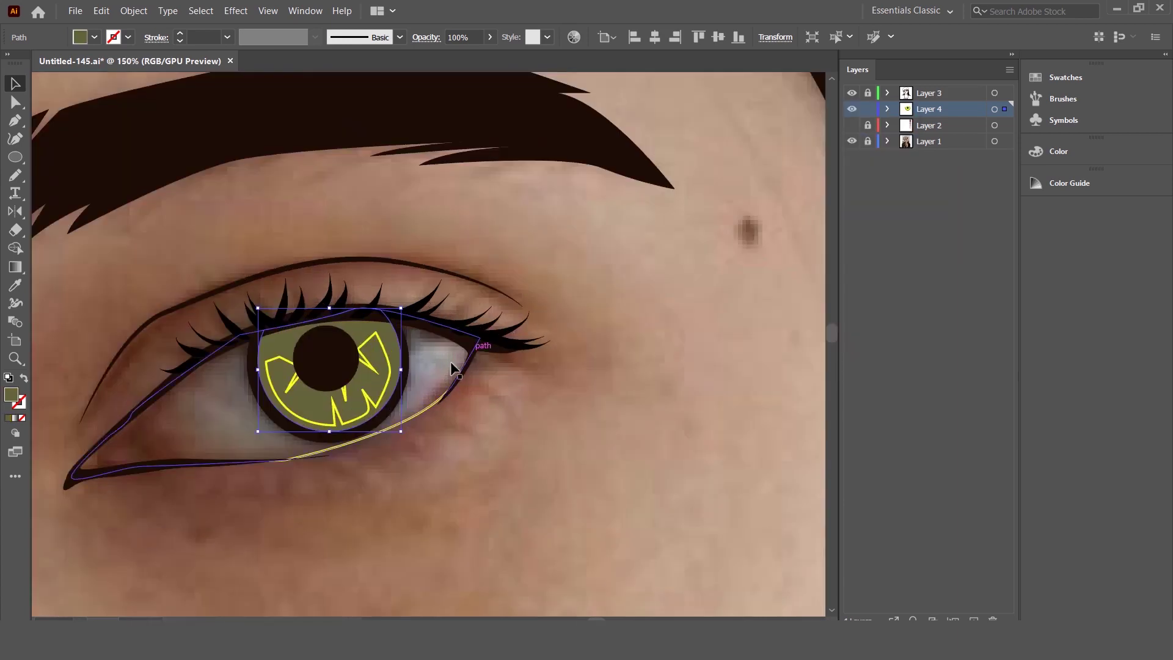
Step: Fill the inner iris pattern with the olive, then lighten it to #a3a178
left_click(388, 391)
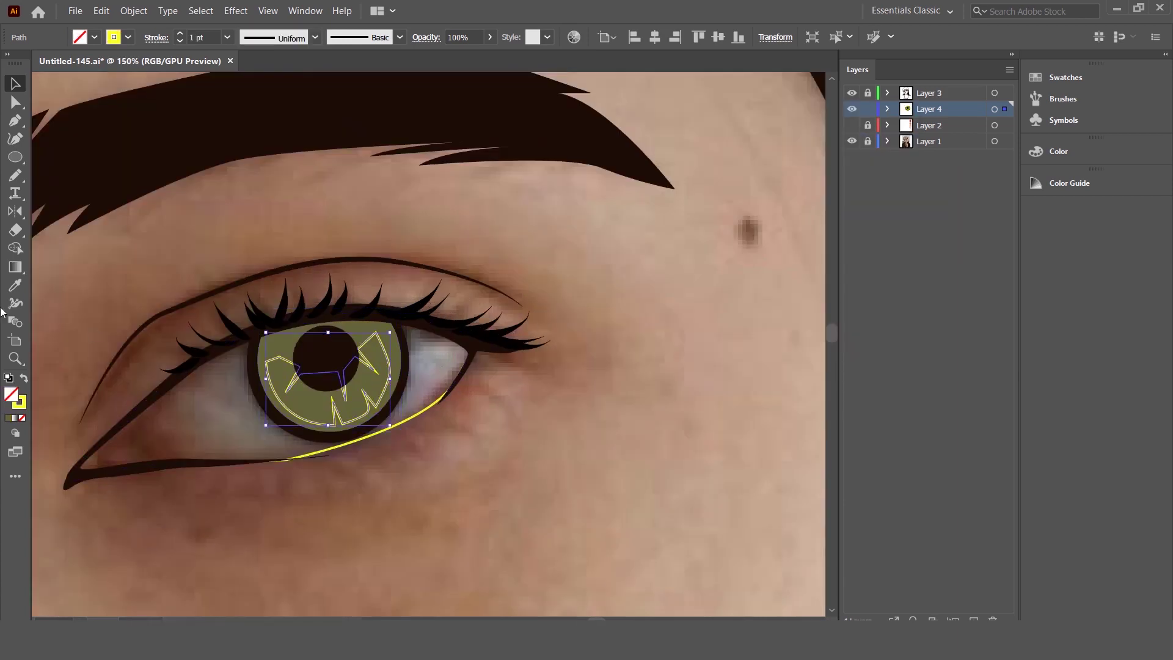
left_click(385, 319)
double_click(10, 395)
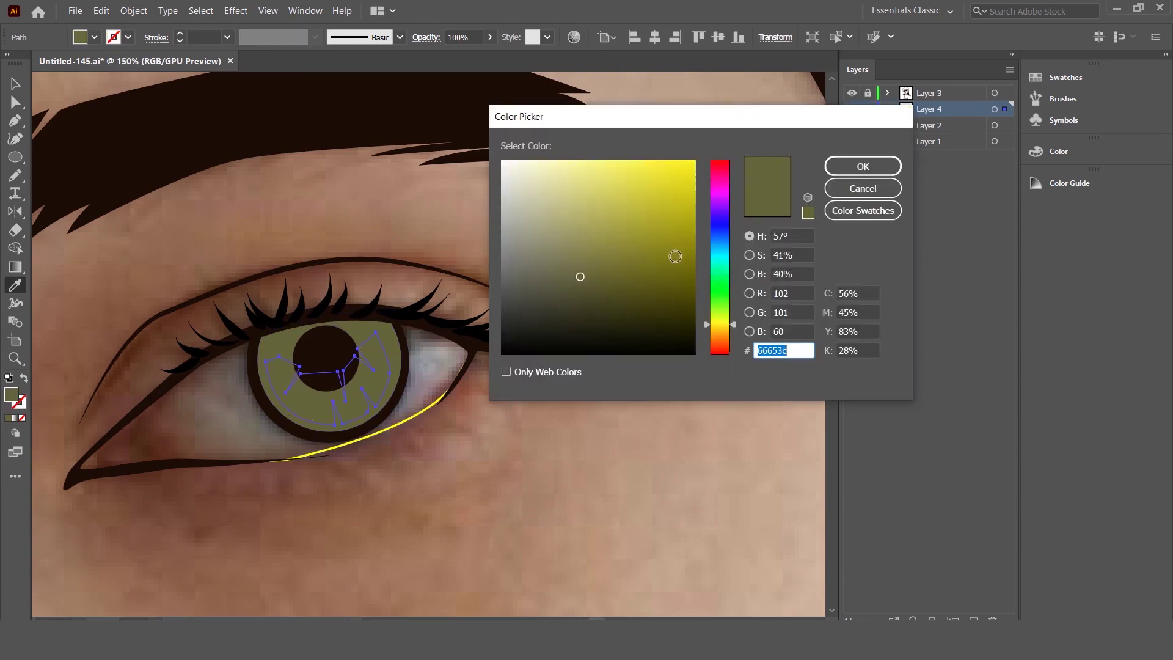
left_click_drag(581, 272, 557, 236)
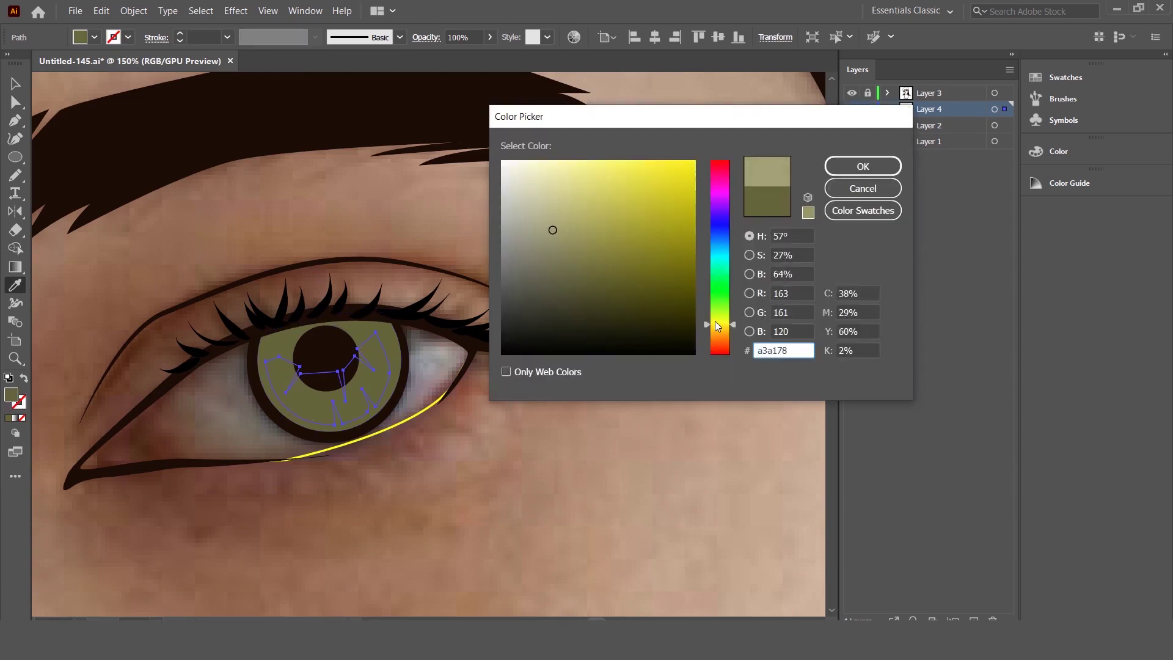
left_click(853, 177)
scroll(484, 204, "down", 1)
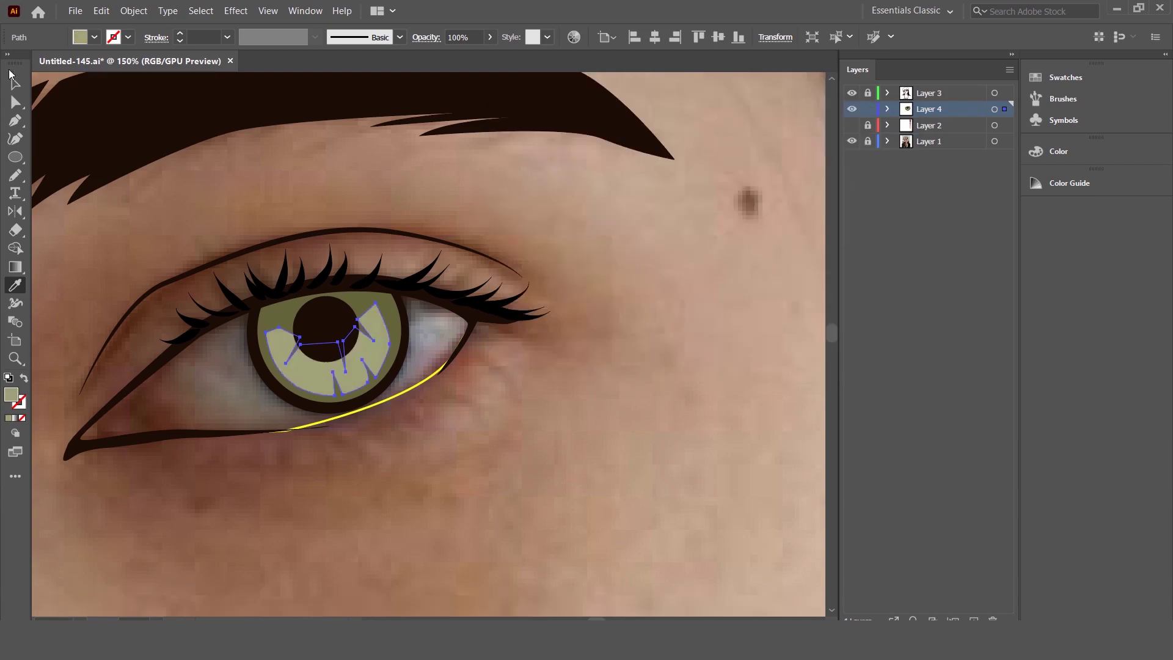
scroll(536, 296, "down", 5)
Step: Reselect the iris pattern and draw a small olive sample circle left of the eye
left_click(533, 298)
scroll(532, 298, "up", 4)
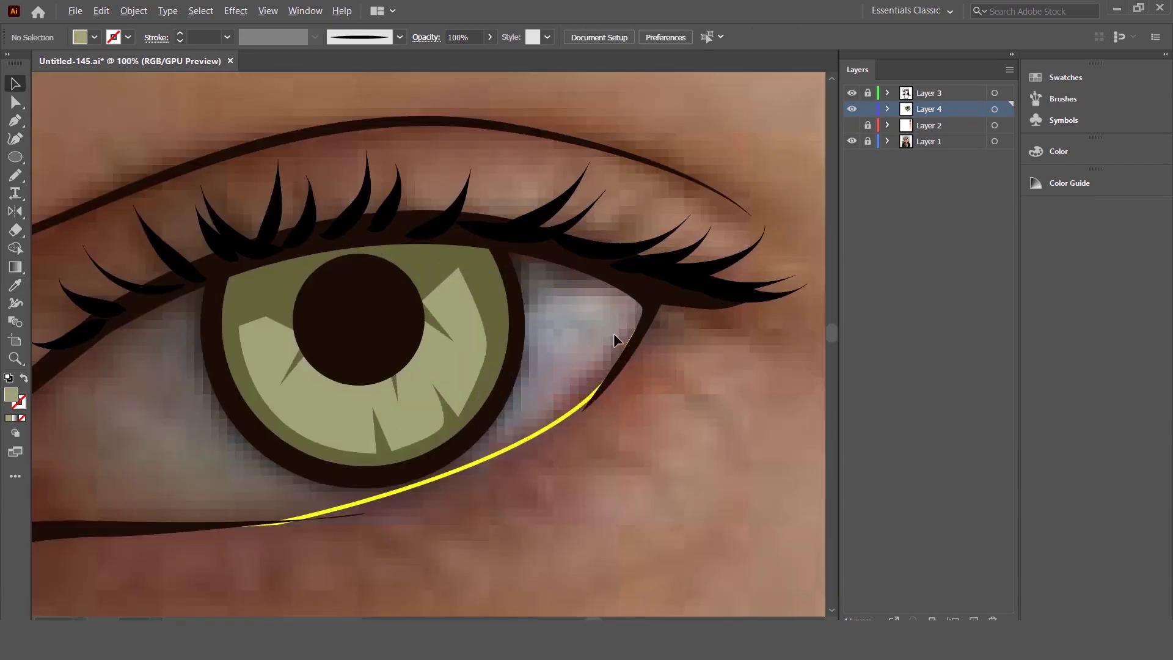
scroll(487, 281, "up", 2)
scroll(487, 281, "down", 4)
left_click(469, 267)
scroll(469, 267, "up", 3)
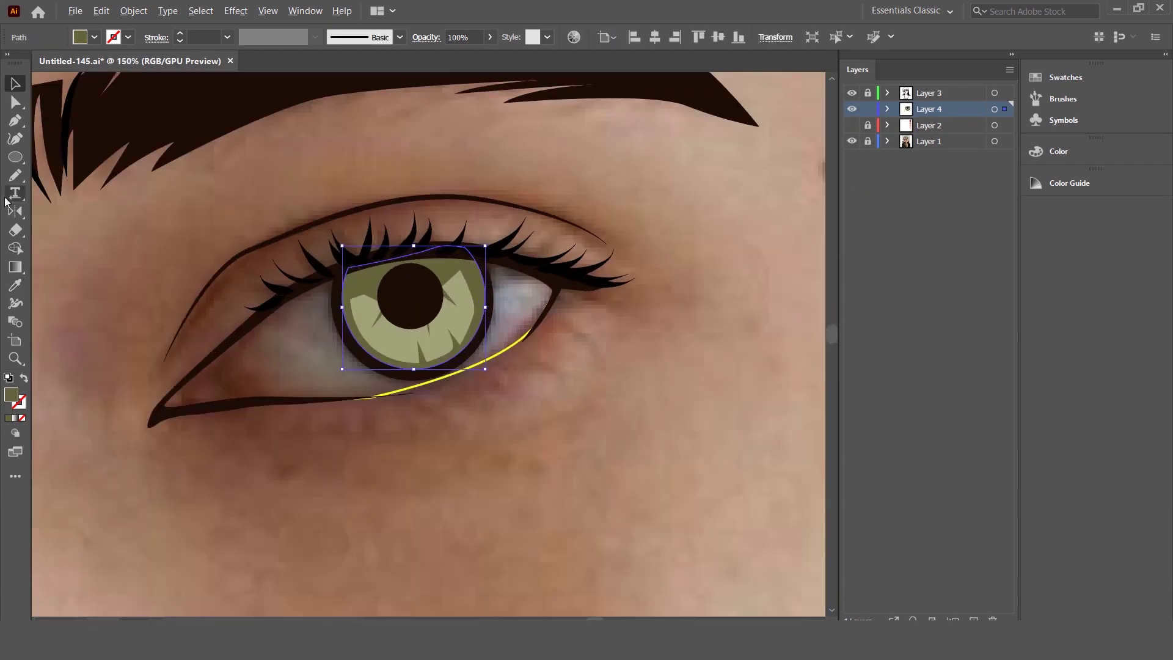
scroll(328, 287, "down", 2)
left_click_drag(221, 262, 249, 295)
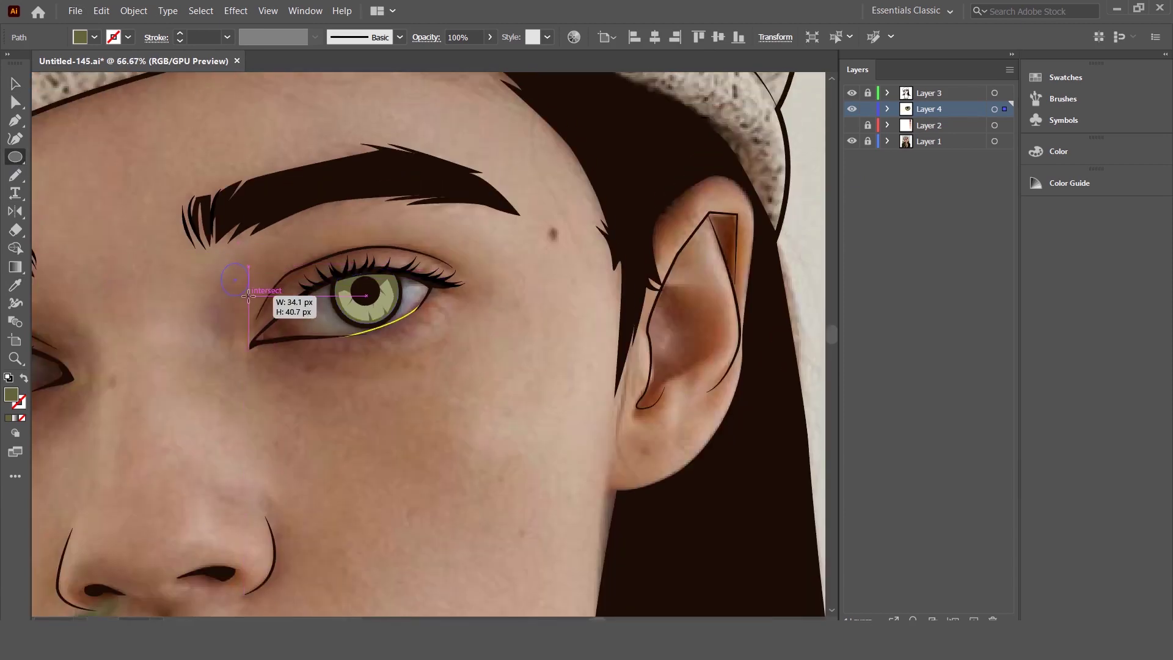
Step: Draw a light olive sample circle below the dark one beside the eye
left_click(16, 81)
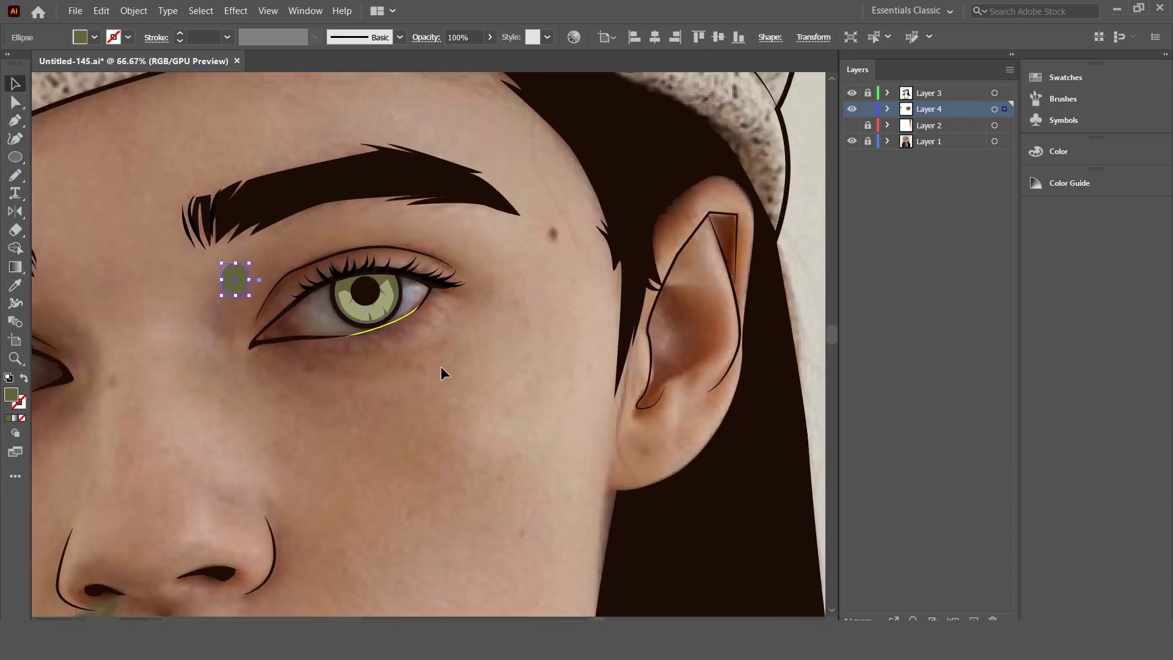
left_click(374, 310)
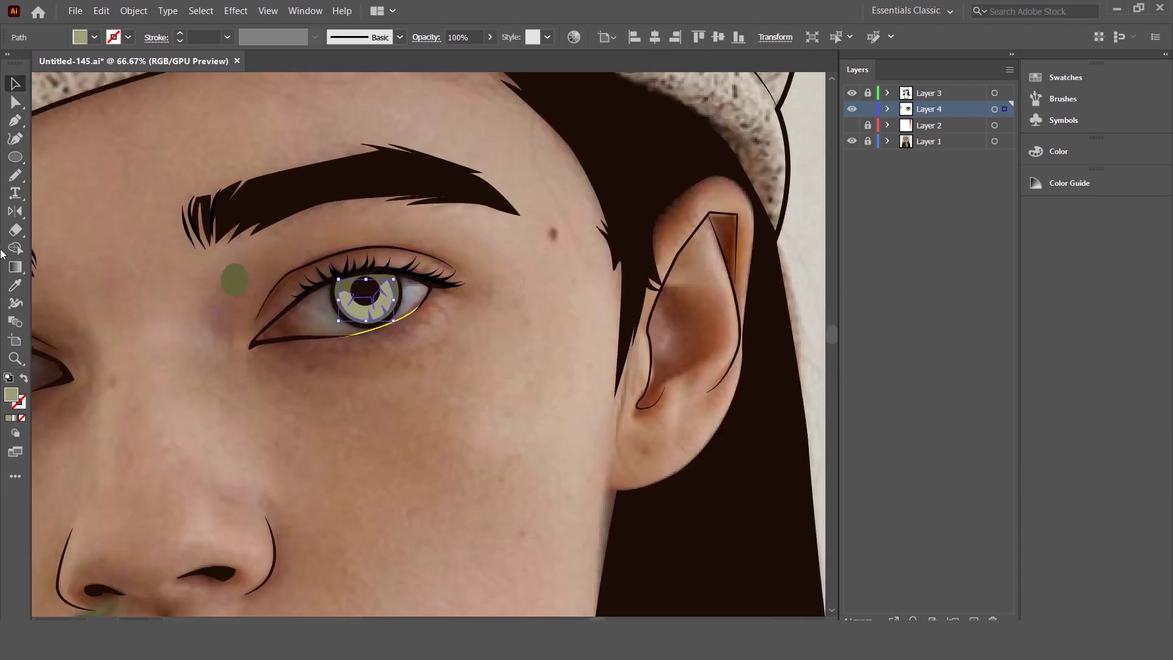
left_click_drag(189, 288, 215, 314)
key("v")
left_click(262, 333)
scroll(262, 306, "up", 2)
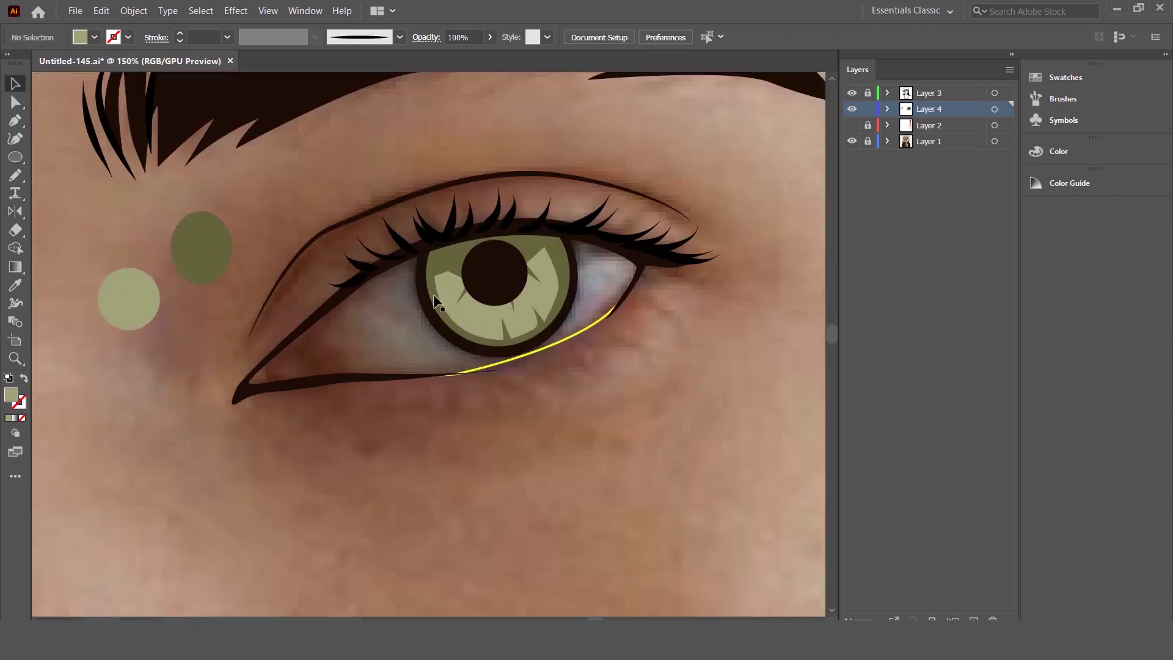
Step: Give the outer iris shape a linear gradient with both stops set to dark olive
left_click(460, 256)
double_click(15, 267)
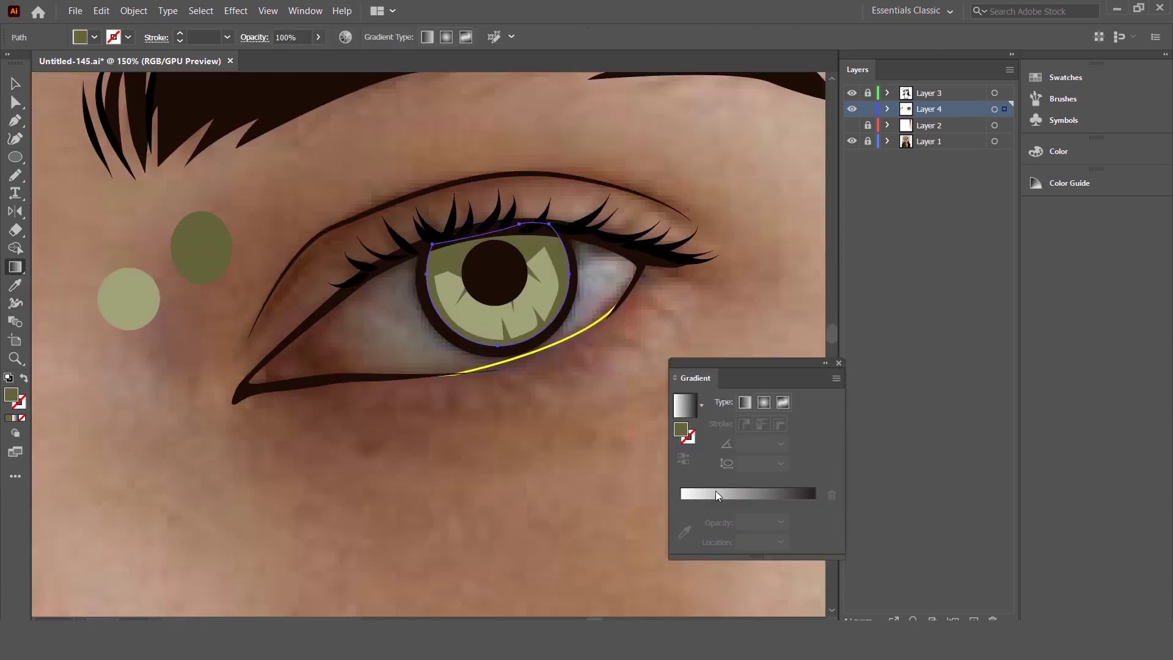
left_click(716, 492)
left_click(680, 503)
left_click(684, 532)
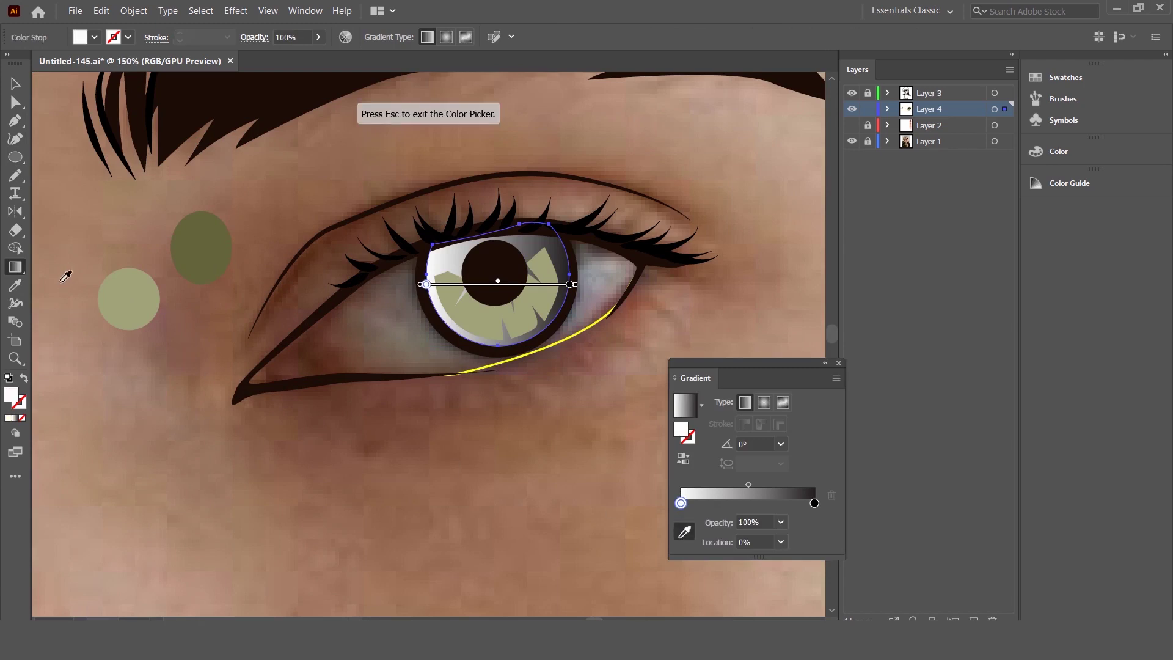
left_click(193, 240)
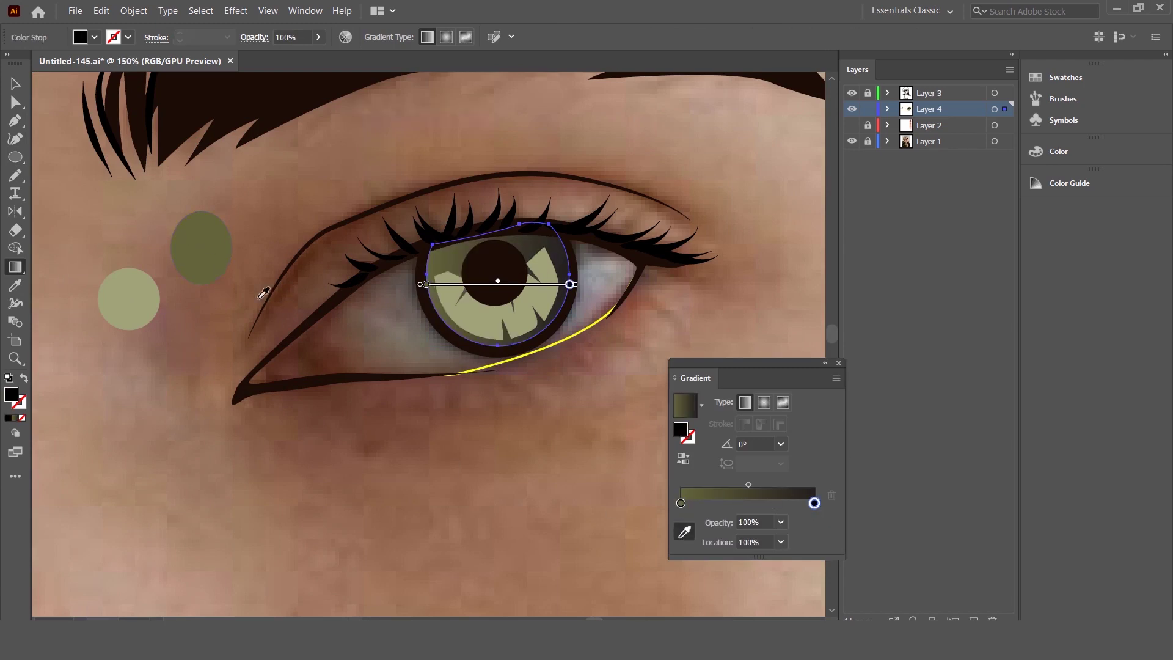
left_click(204, 246)
Step: Set the right gradient stop to 0% opacity and run the gradient vertically up the iris
left_click(780, 521)
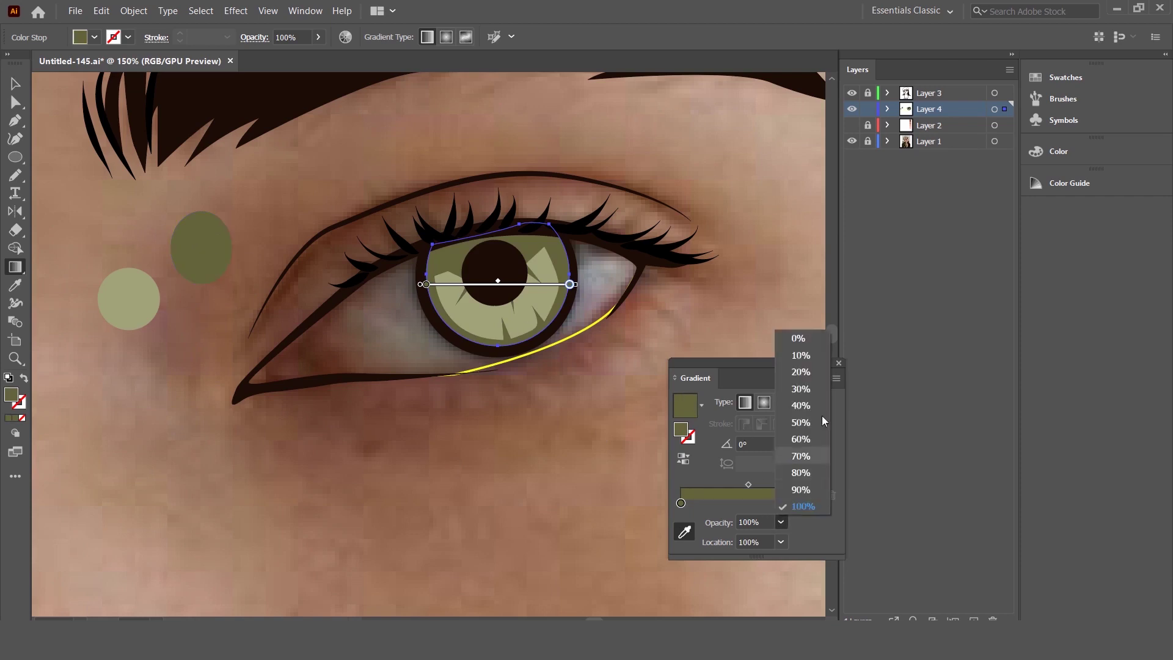
left_click(799, 339)
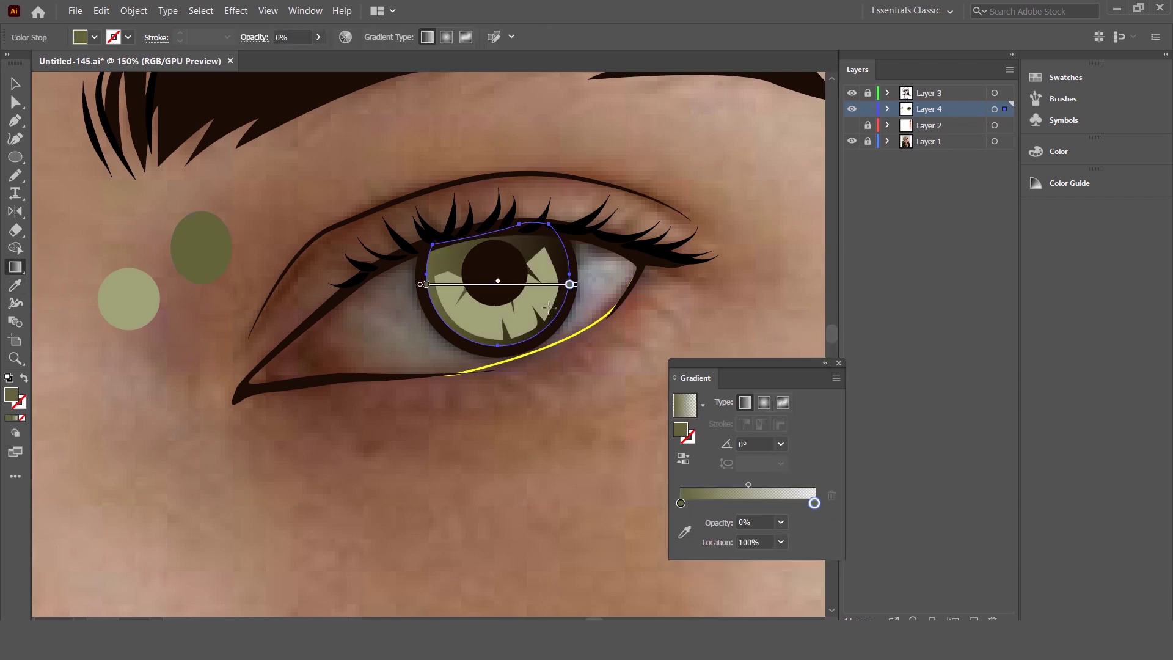
left_click_drag(558, 348, 541, 254)
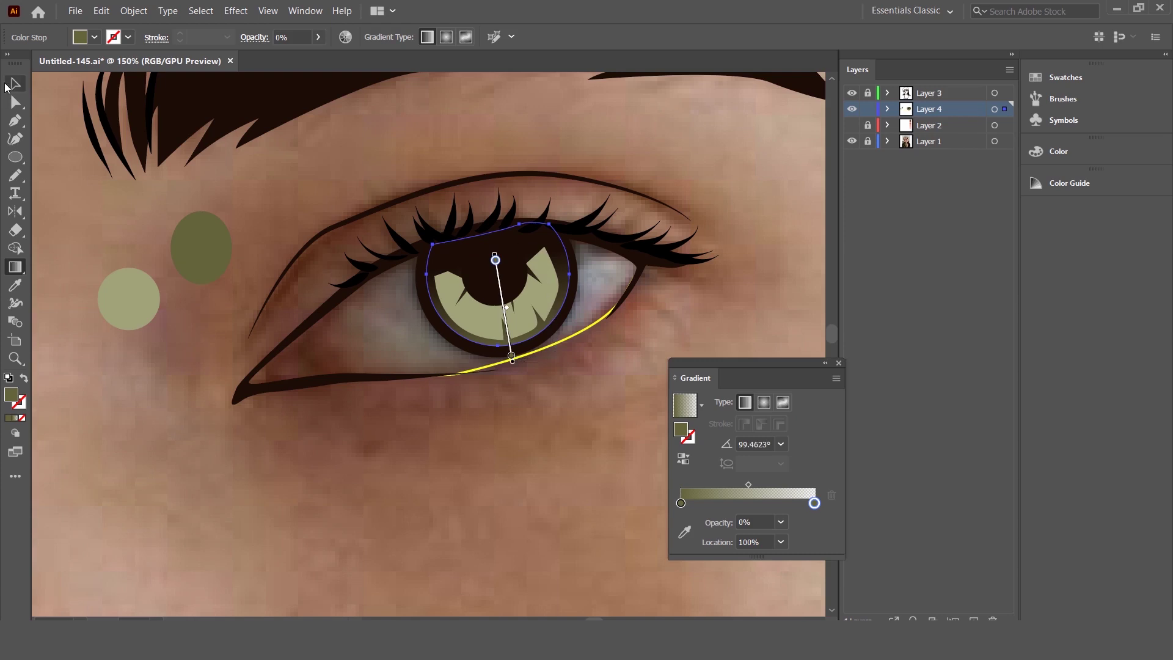
left_click(8, 85)
left_click(131, 298)
left_click(483, 315)
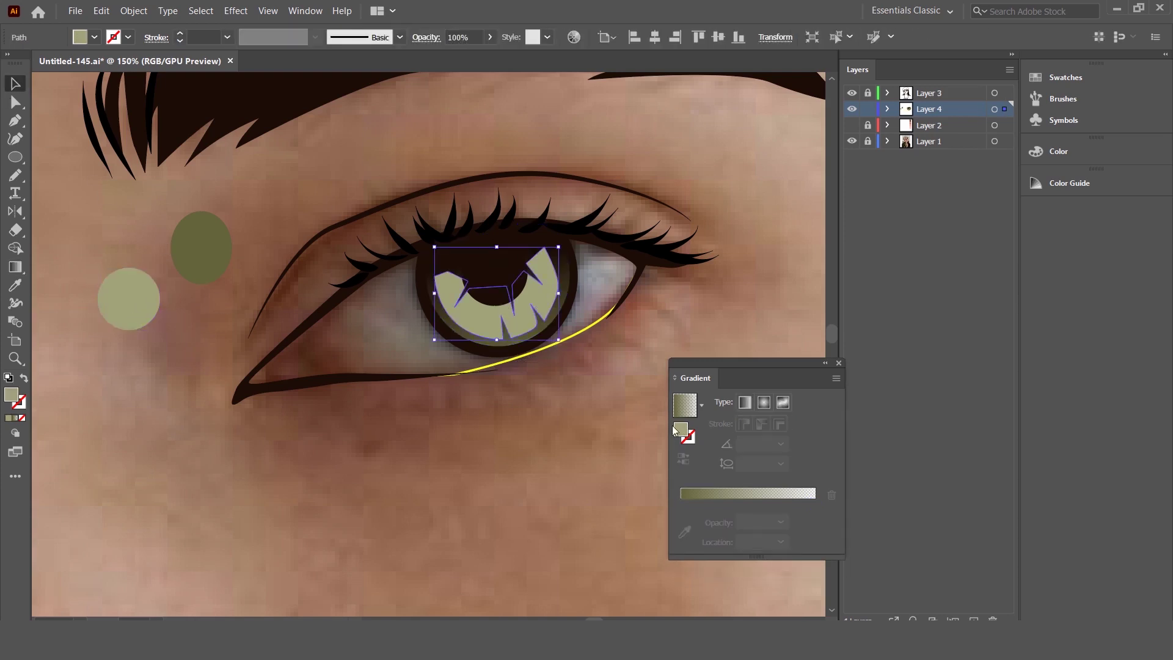
Step: Give the iris pattern a near-vertical light olive gradient that fades to transparent
left_click(711, 498)
left_click(684, 531)
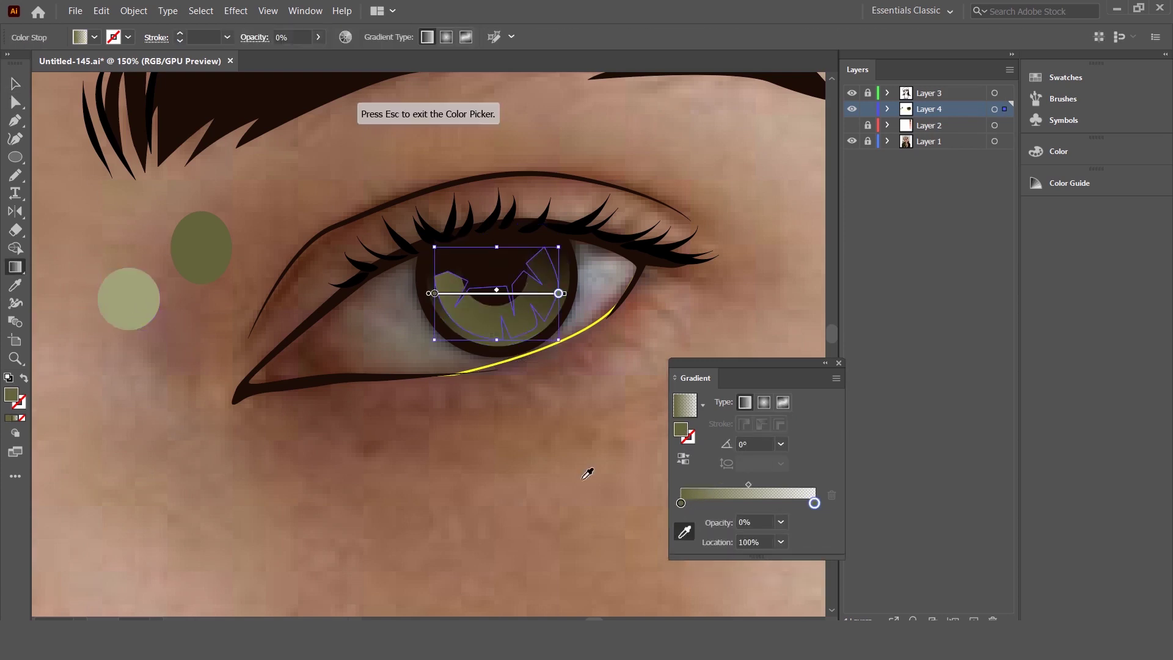
left_click(148, 298)
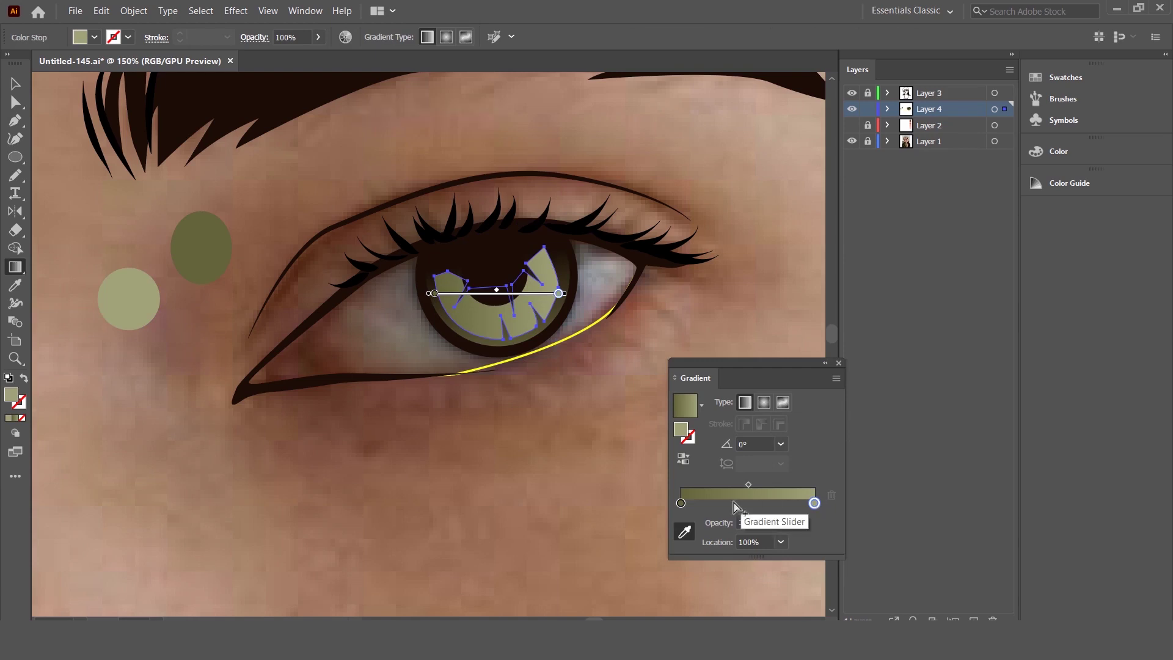
left_click(681, 503)
left_click(114, 297)
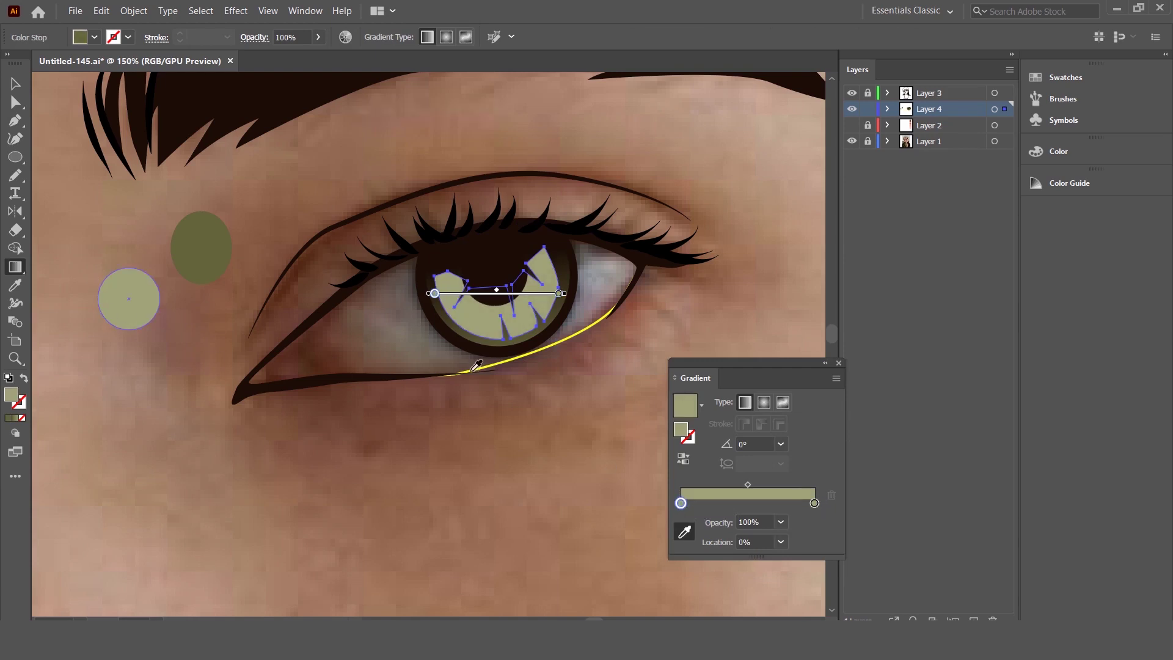
left_click(780, 522)
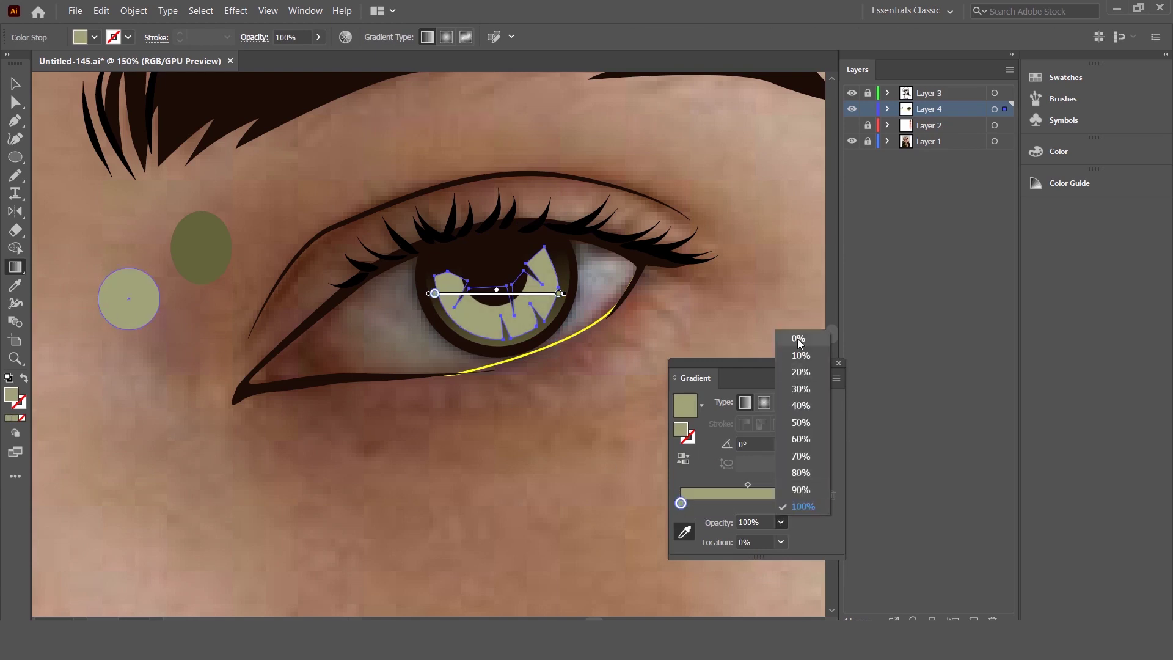
left_click(798, 339)
left_click(13, 85)
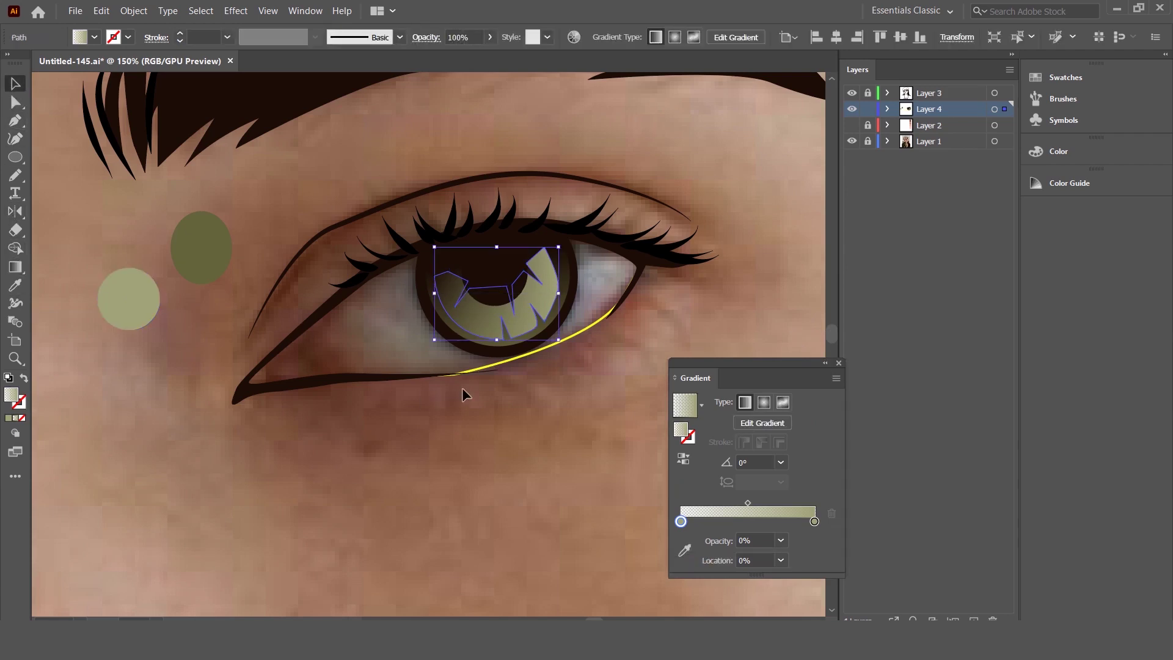
left_click_drag(496, 276, 503, 343)
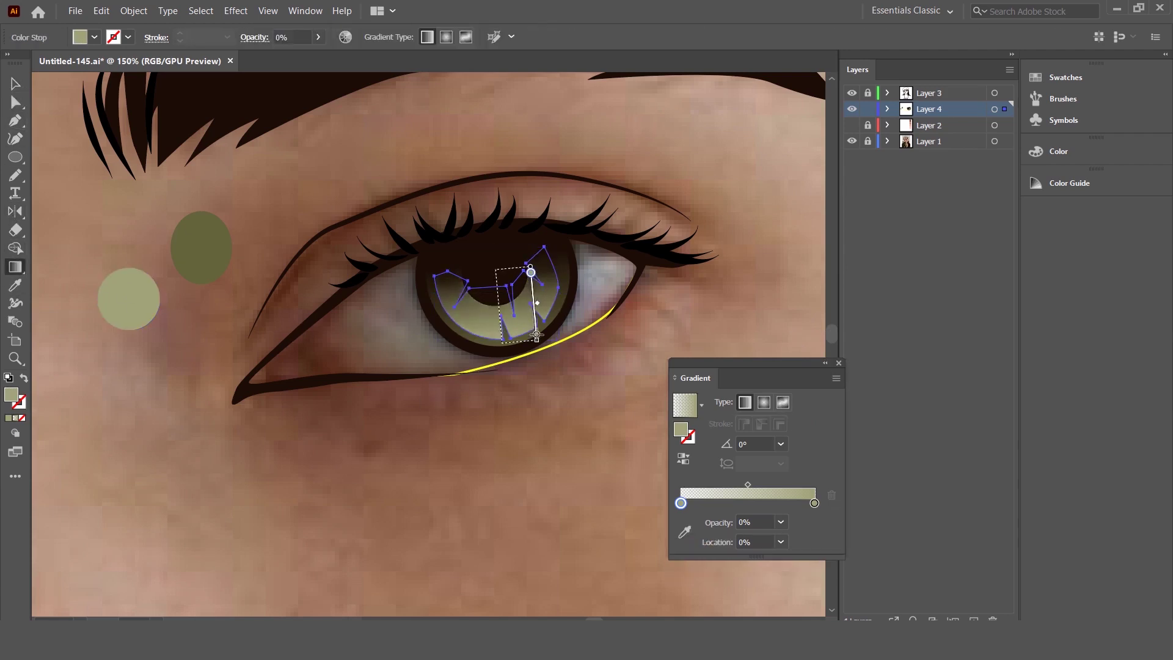
Step: Delete the two colour-sample circles beside the eye
left_click(244, 254)
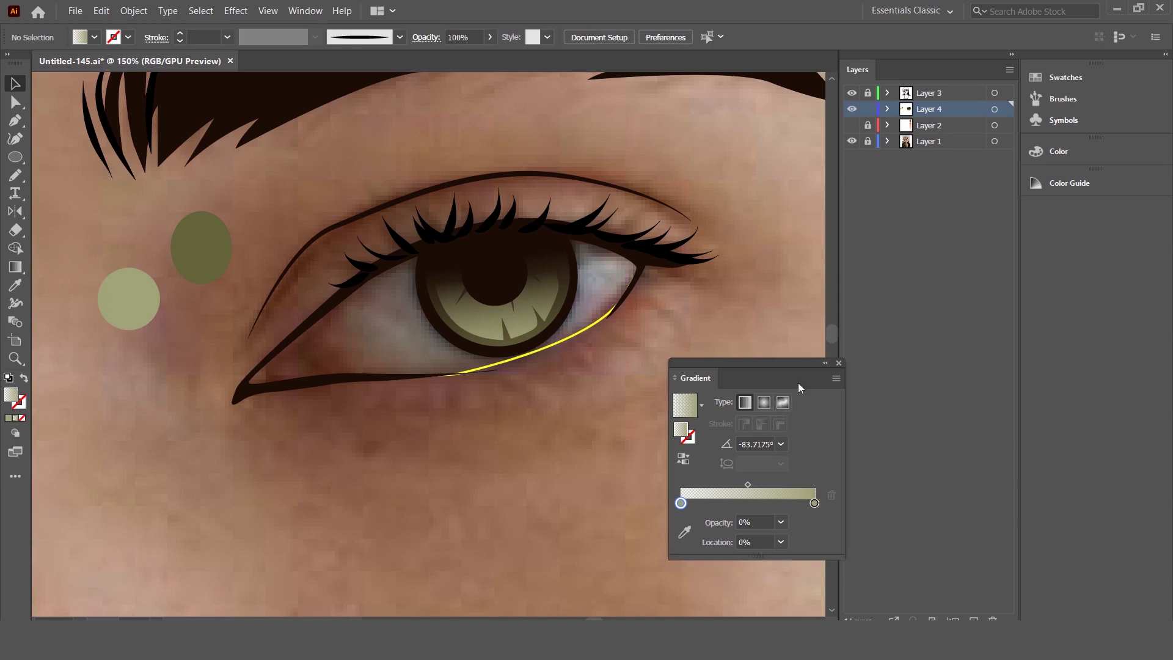
left_click_drag(250, 199, 66, 329)
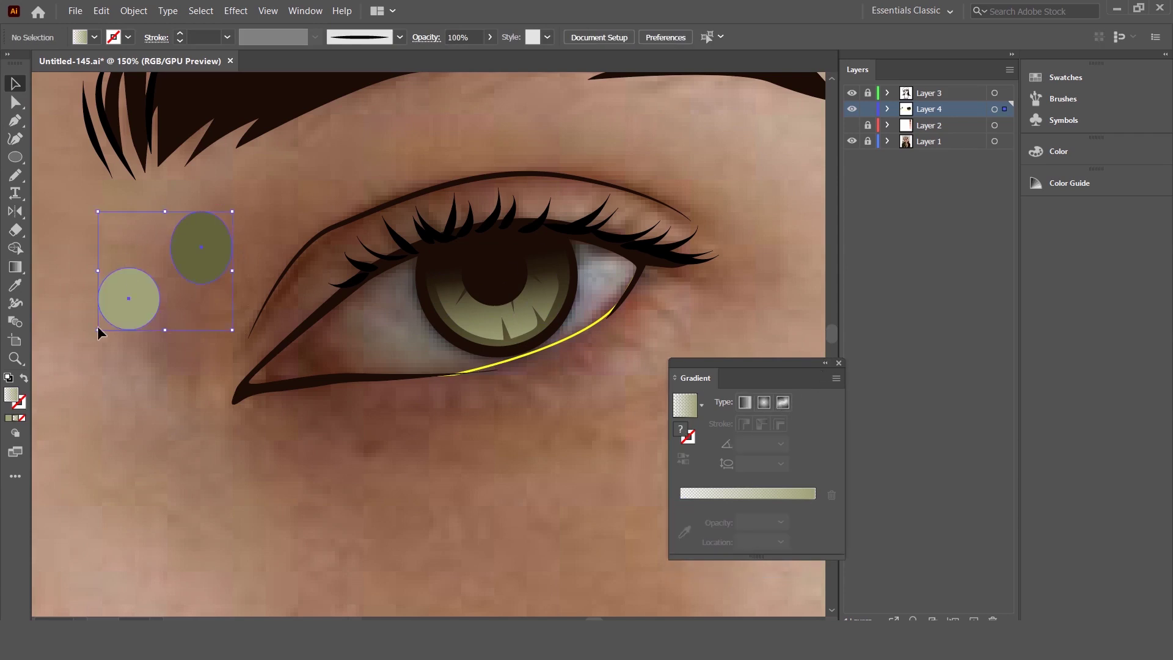
scroll(177, 320, "up", 2)
key("Delete")
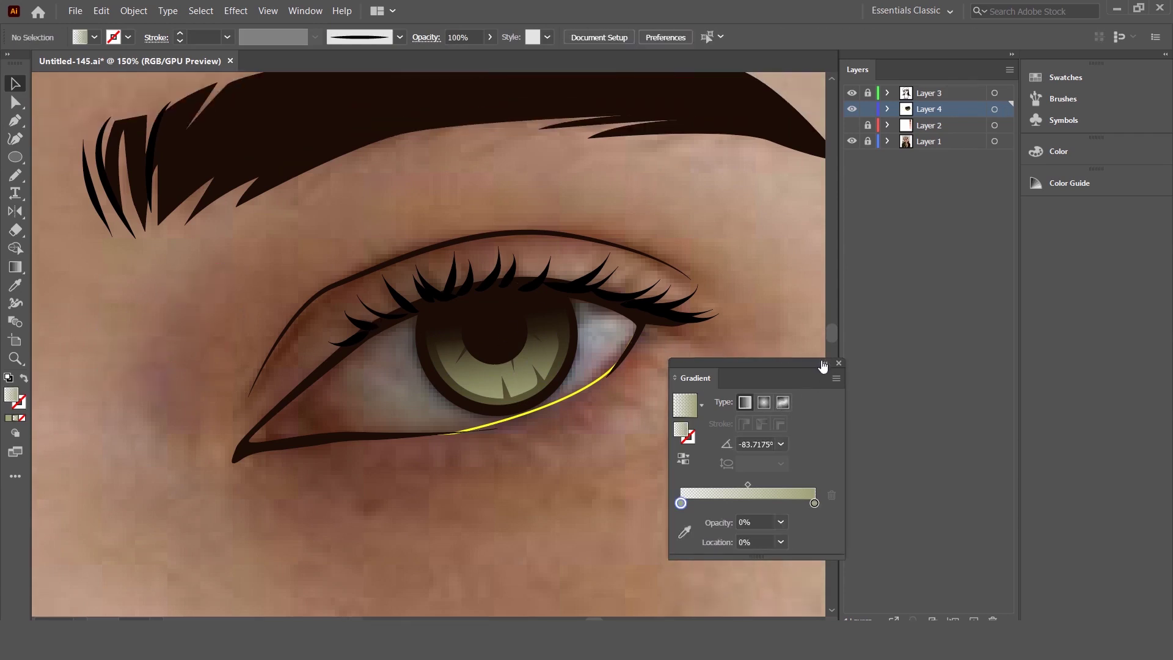
Step: Draw a small oval catchlight at the iris's upper right
left_click(823, 364)
scroll(683, 333, "up", 2)
key("p")
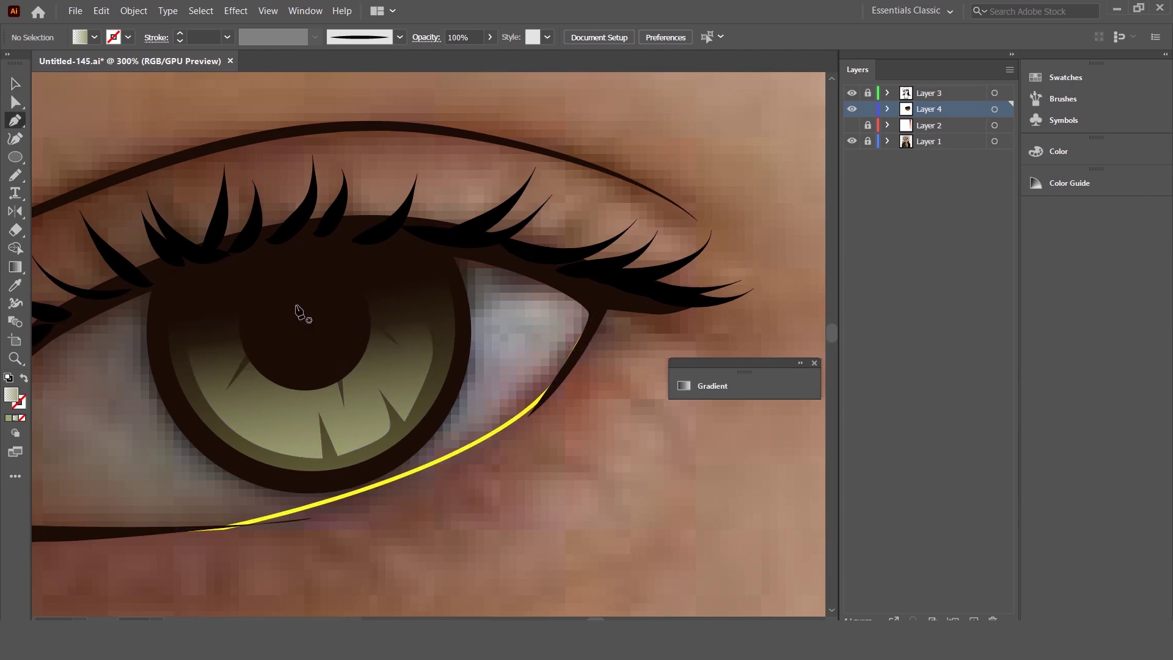
scroll(813, 195, "down", 2)
left_click(852, 108)
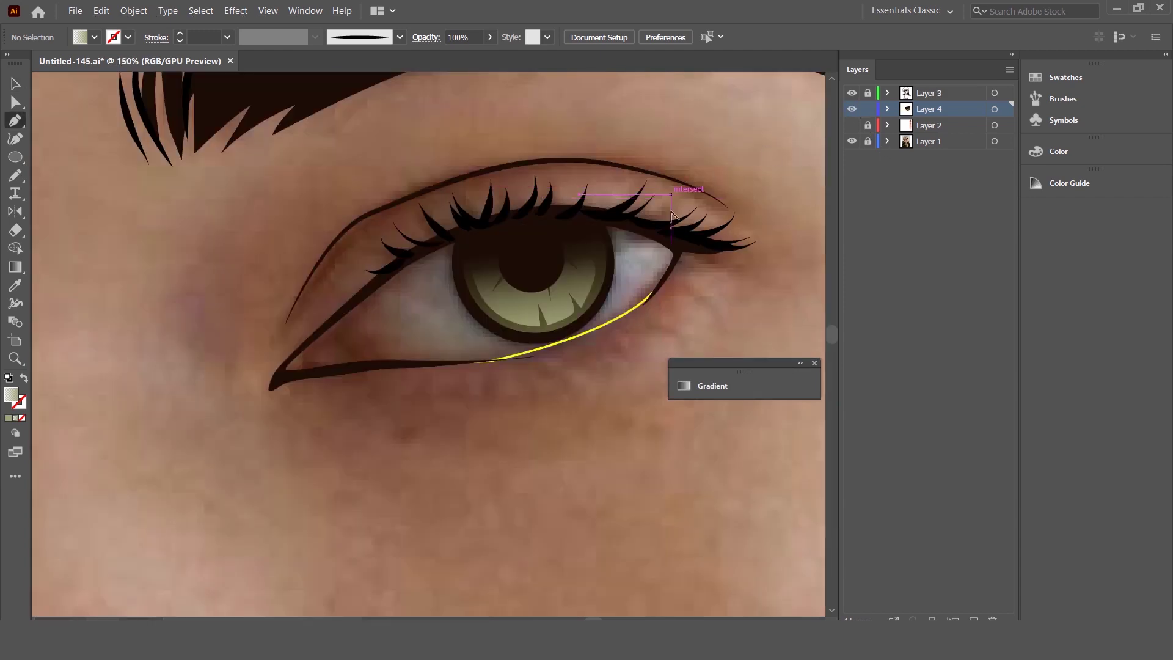
key("ctrl+=")
left_click(18, 162)
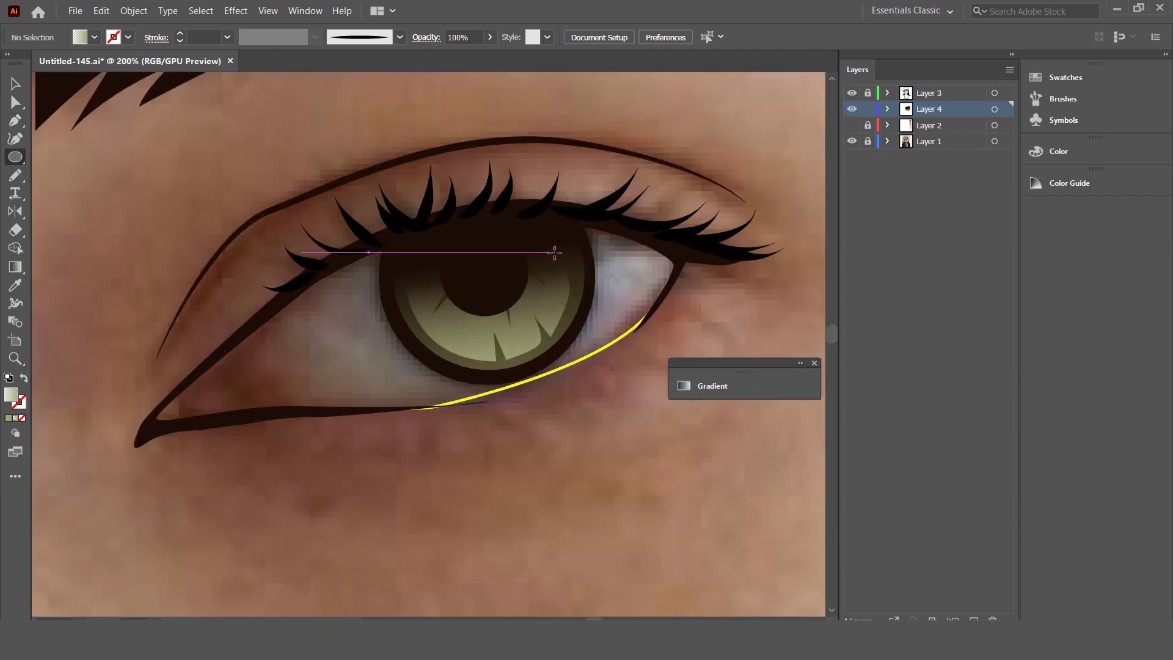
left_click_drag(554, 252, 584, 289)
key("ctrl+=")
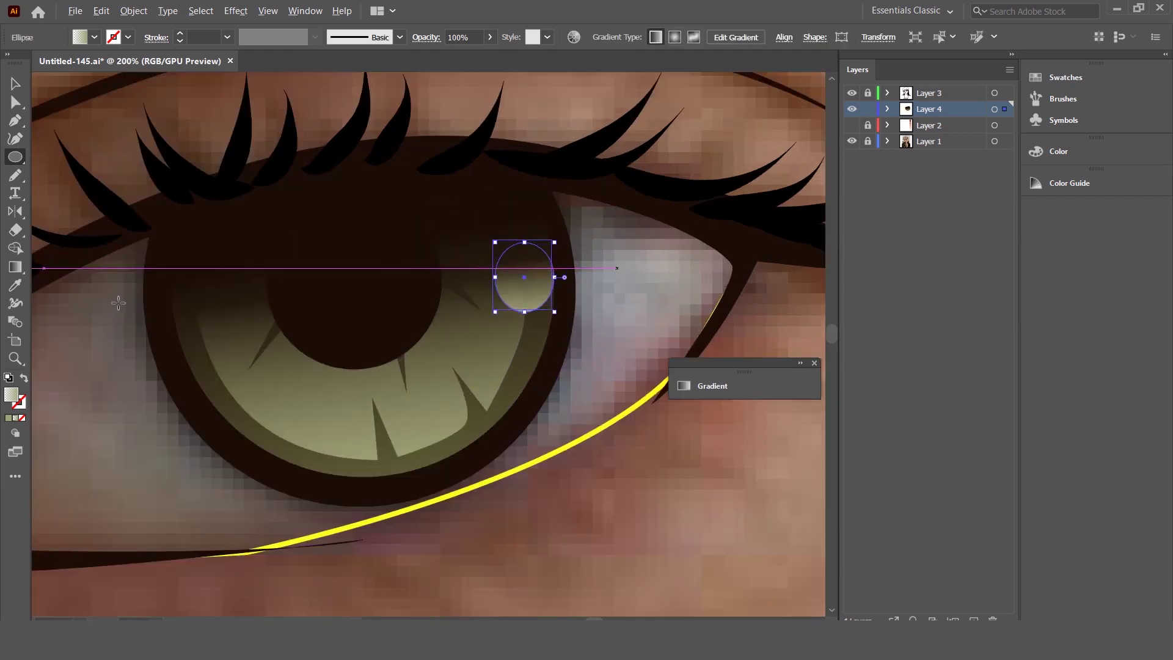
Step: Set the oval's gradient stop to pure white
double_click(15, 269)
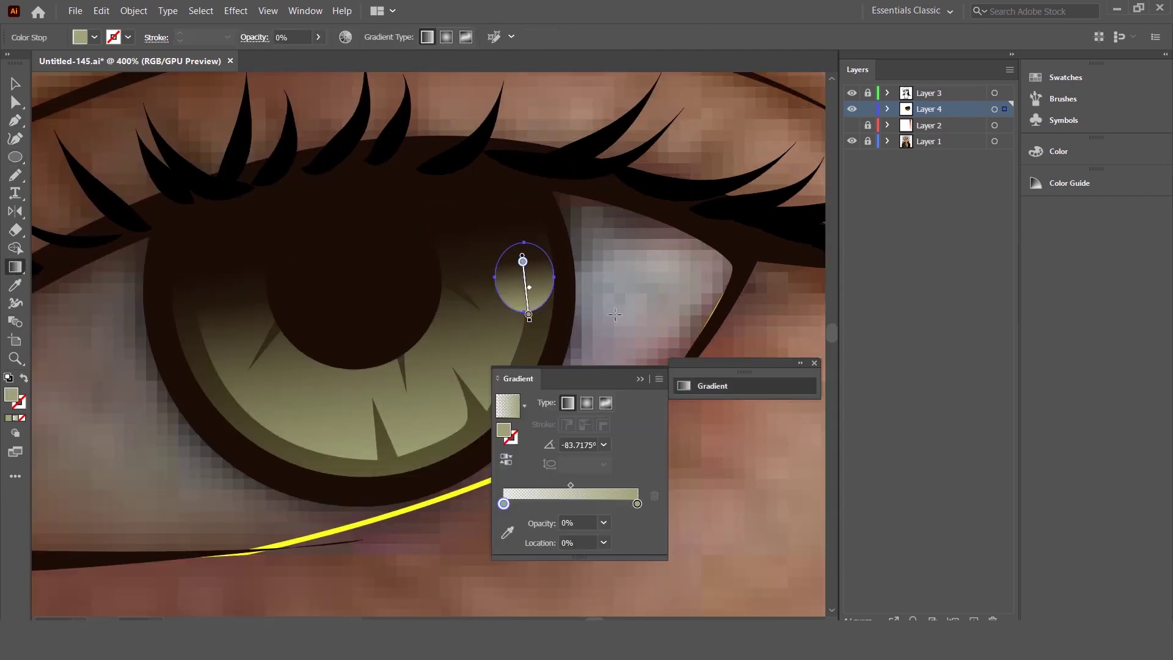
double_click(11, 394)
left_click_drag(554, 199, 494, 150)
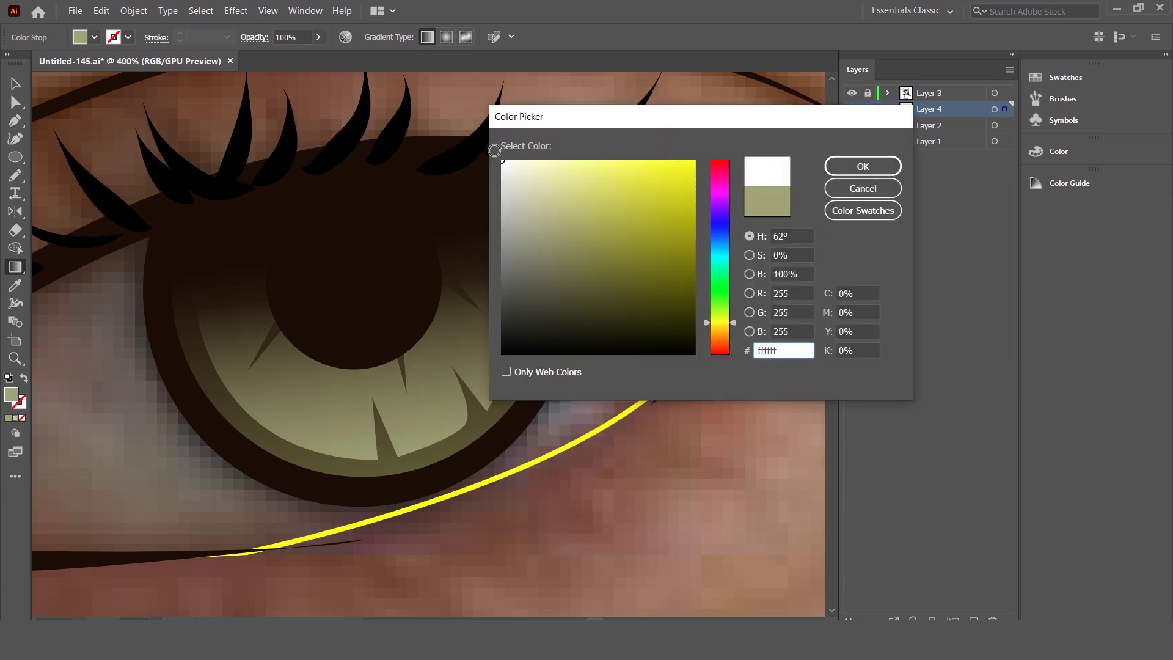
left_click(852, 168)
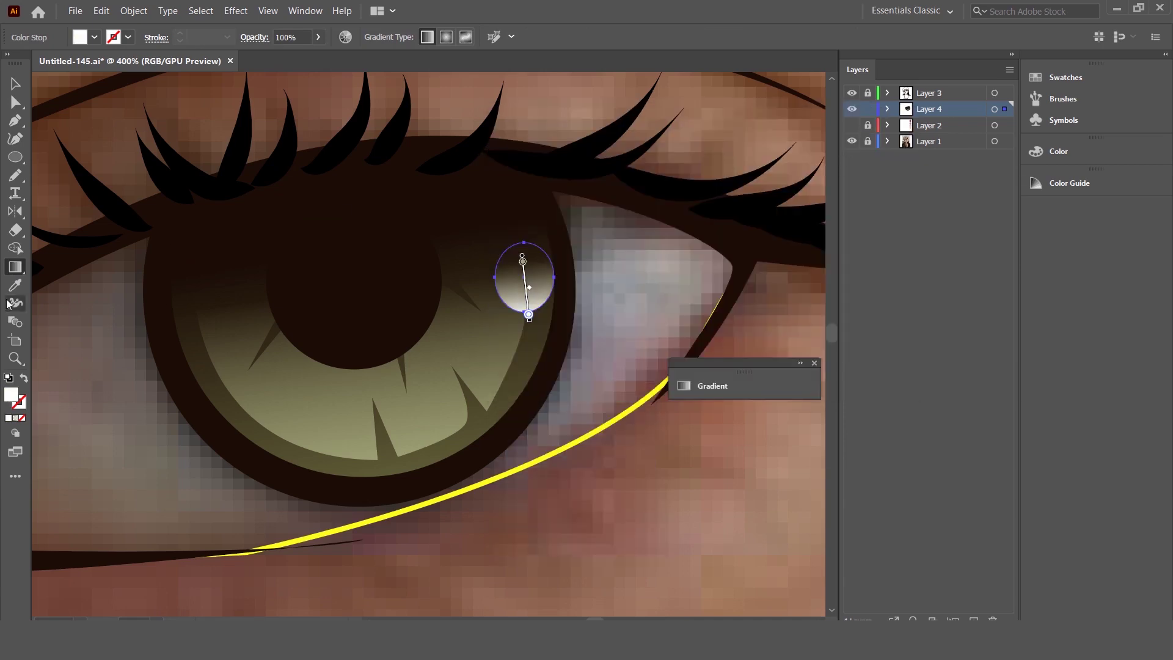
Step: Draw a curved triangular reflection shape across the lower iris
left_click(16, 83)
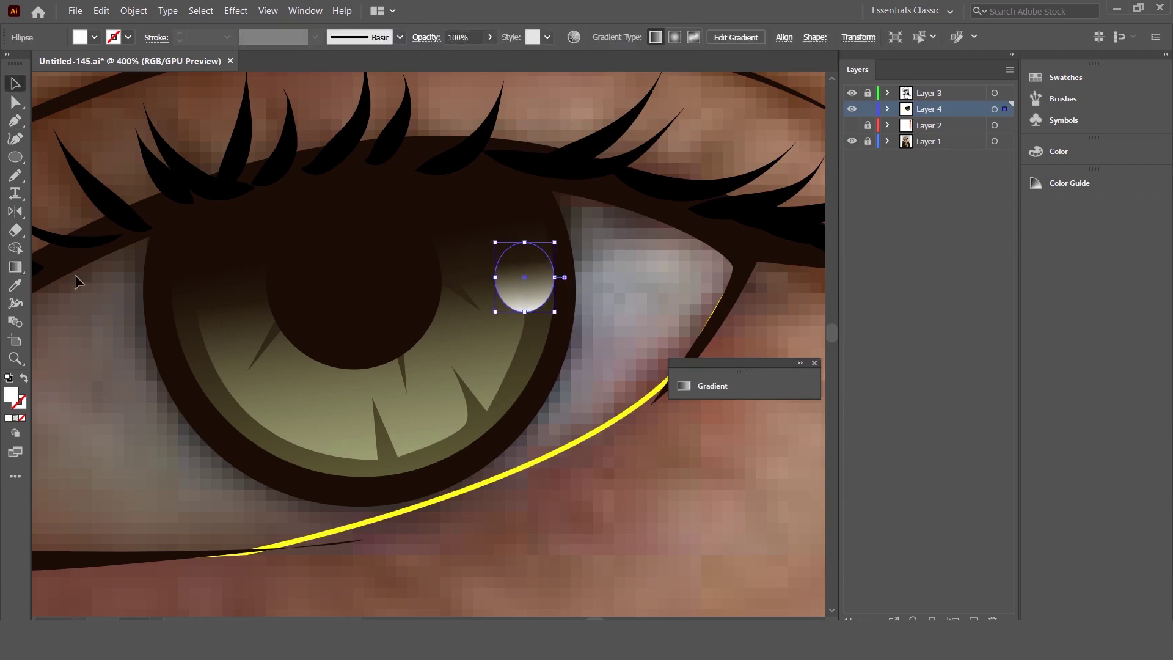
left_click(84, 316)
mouse_move(385, 351)
left_mouse_down()
mouse_move(479, 327)
mouse_move(330, 442)
left_mouse_up()
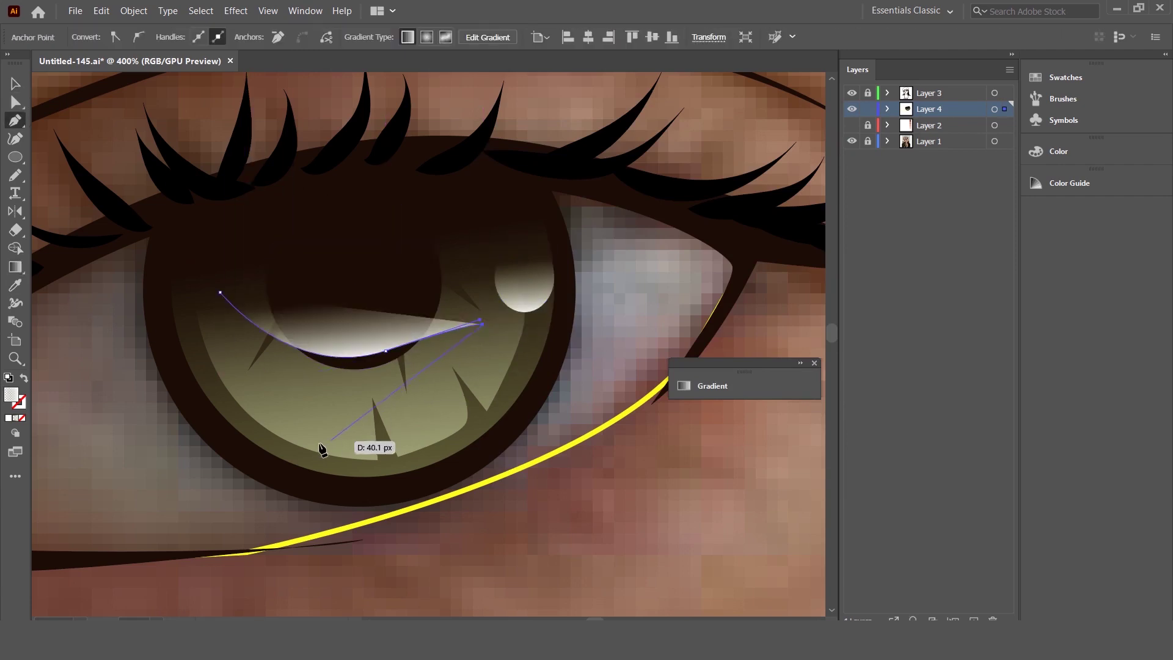
left_click(312, 439)
left_click_drag(221, 227, 210, 188)
Step: Make the reflection's white gradient run top to bottom
left_click(15, 84)
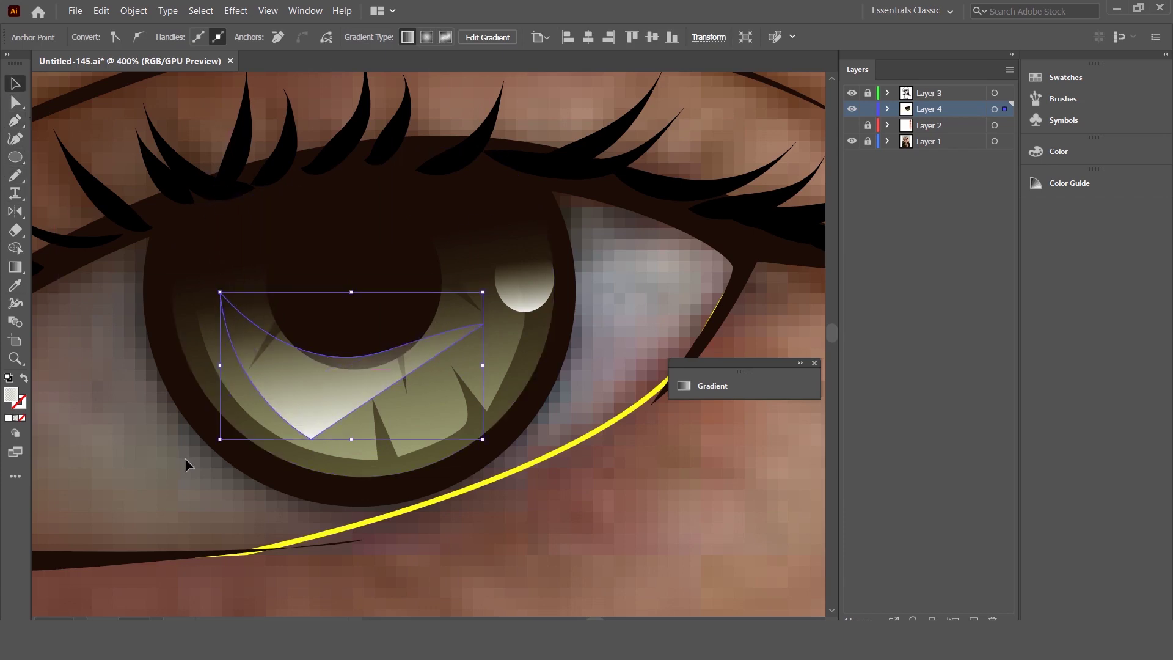
key("ctrl+minus")
key("ctrl+minus")
key("ctrl+plus")
left_click(16, 266)
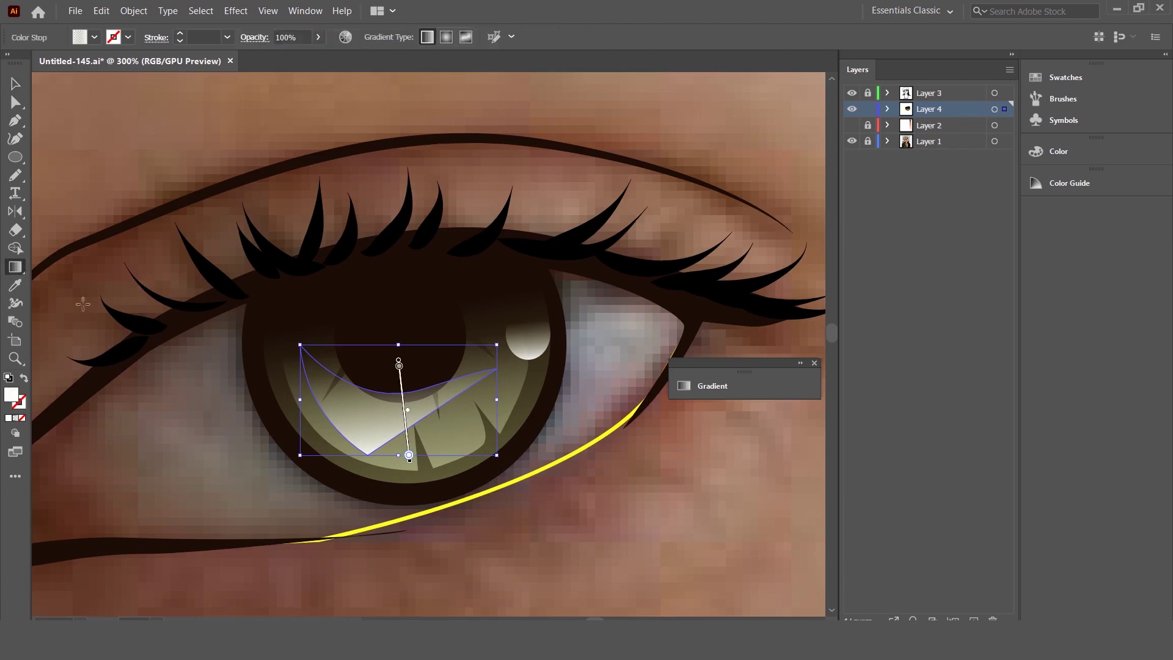
left_click_drag(396, 374, 386, 466)
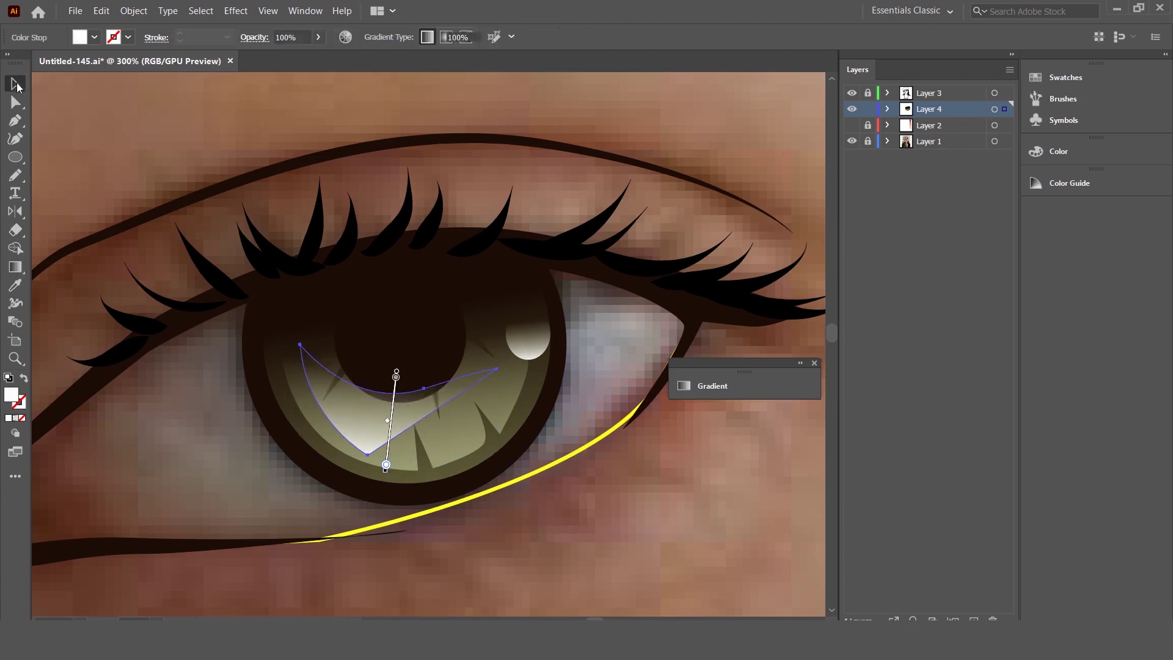
left_click(15, 84)
left_click(306, 526)
key("ctrl+minus")
key("ctrl+minus")
key("ctrl+minus")
scroll(830, 361, "down", 2)
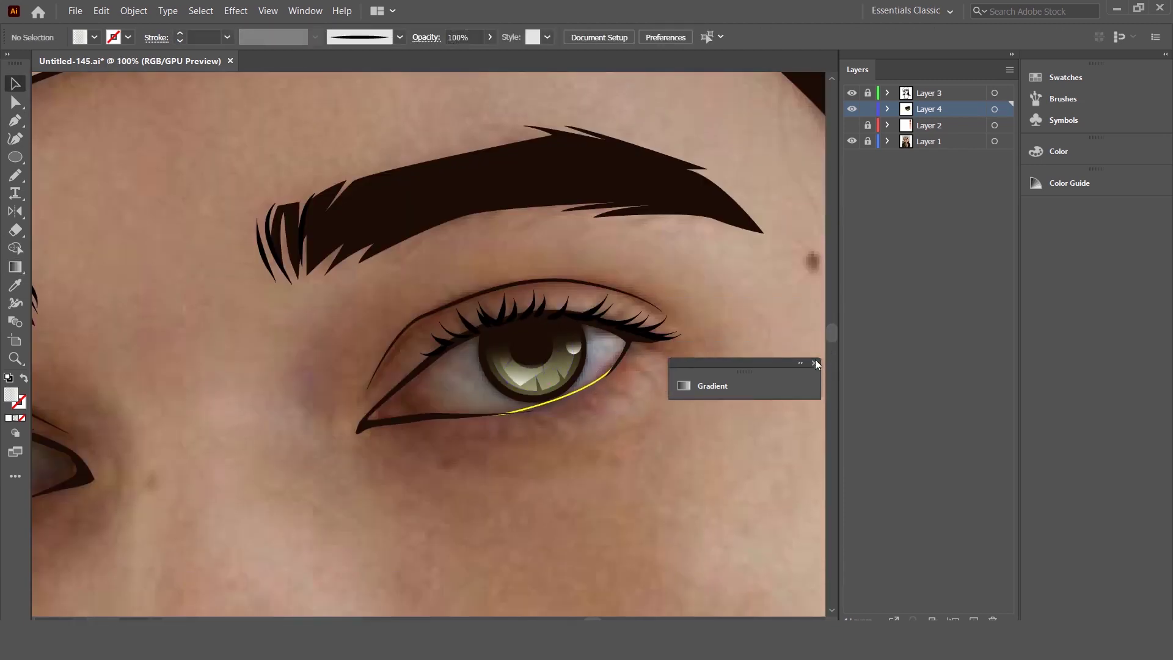
Step: Trace a triangular shape at the eye's inner corner inside the eyeliner
left_click(815, 363)
key("ctrl+plus")
key("ctrl+minus")
key("ctrl+plus")
key("ctrl+plus")
key("ctrl+plus")
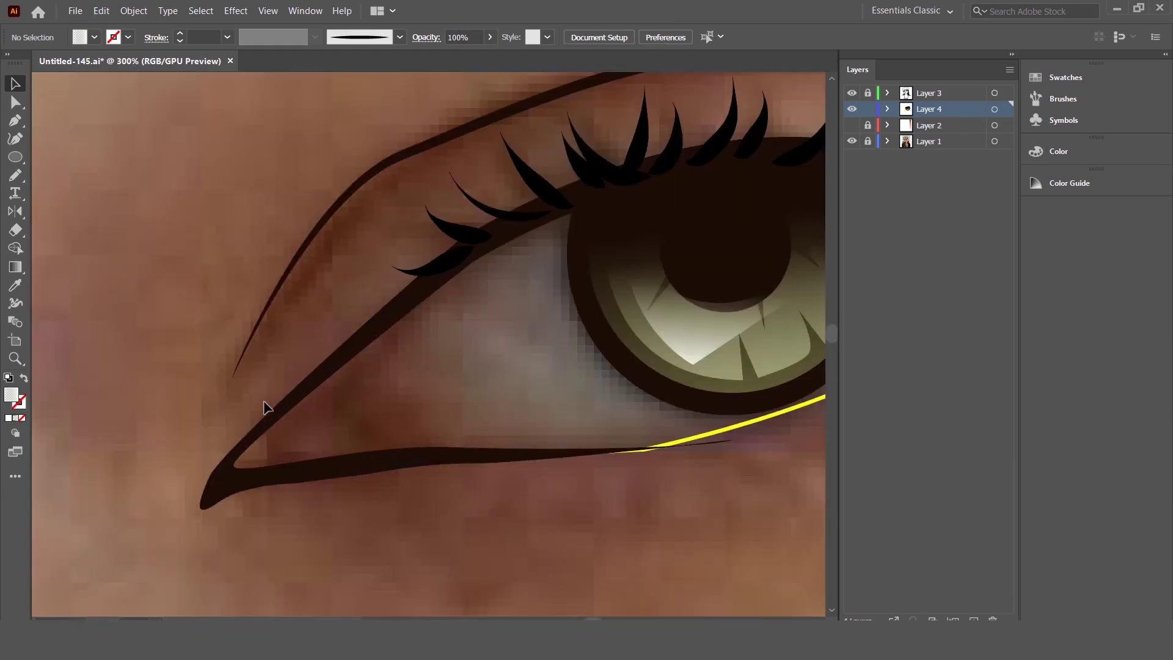
key("p")
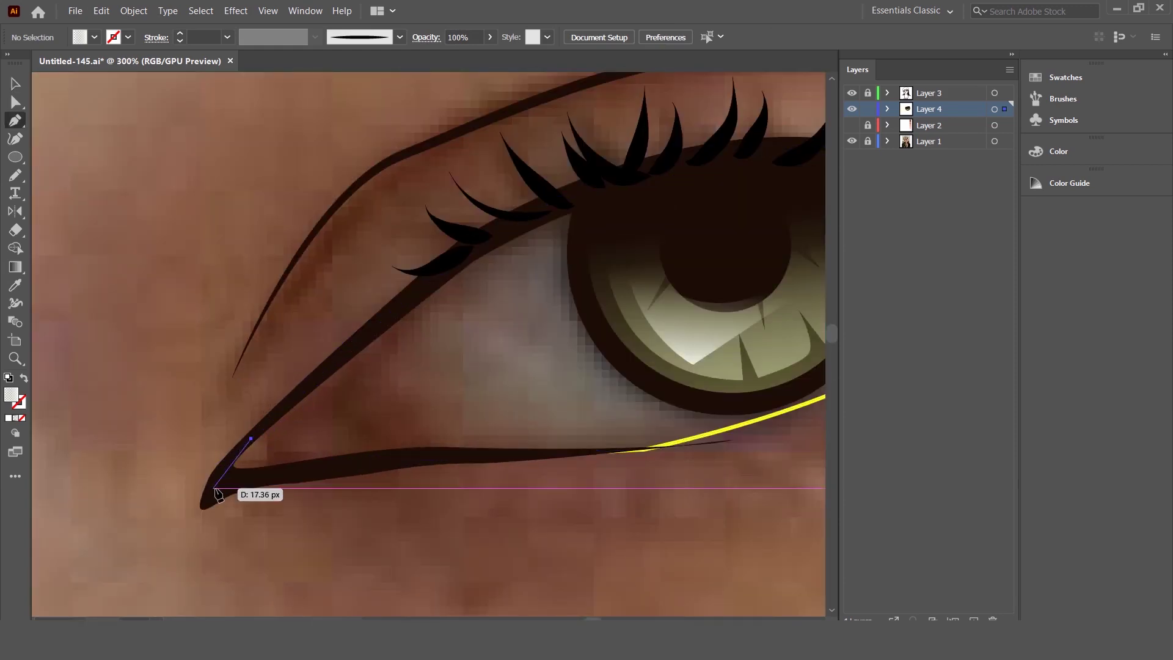
left_click(223, 483)
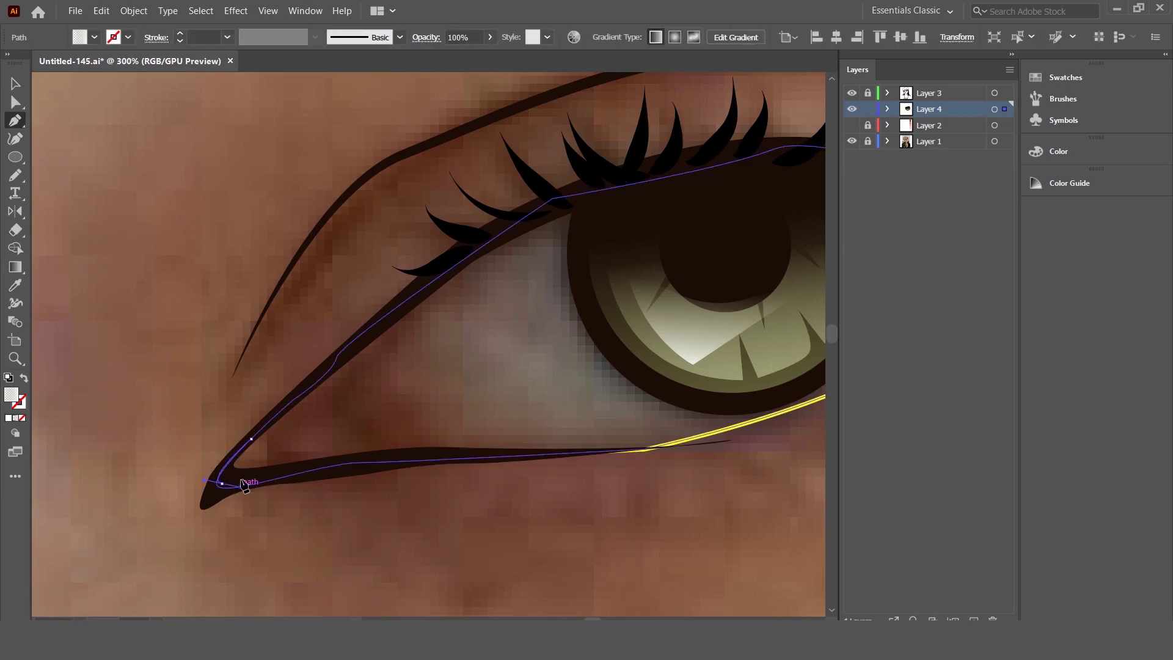
left_click_drag(222, 483, 257, 473)
left_click(462, 452)
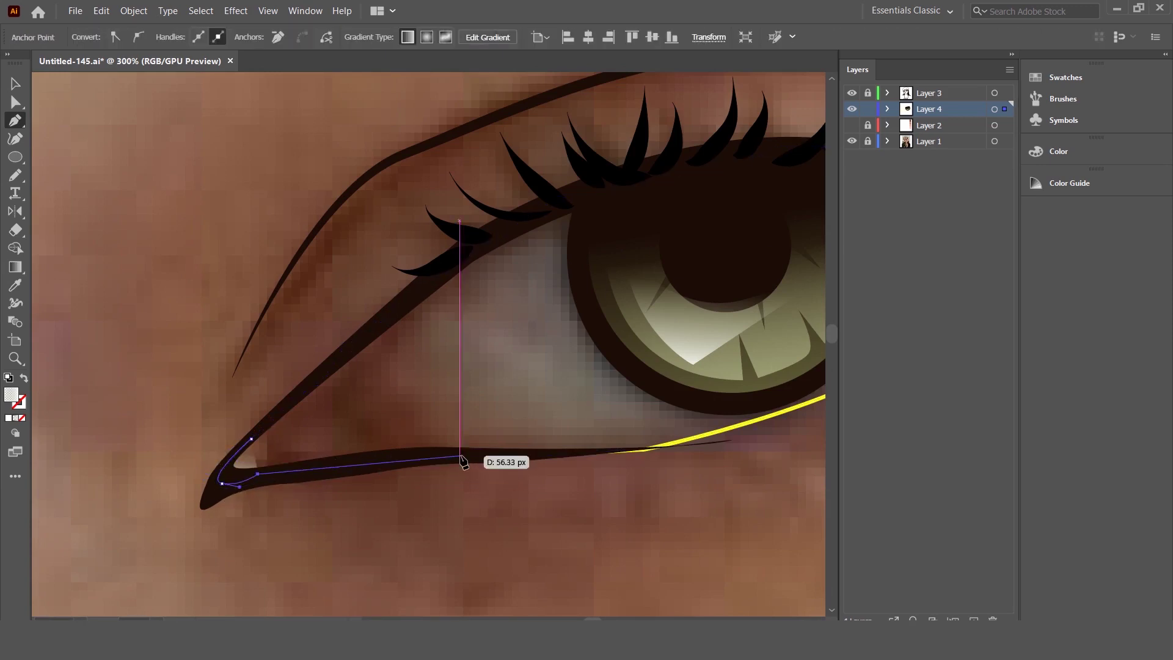
left_click_drag(368, 414, 377, 385)
left_click(446, 272)
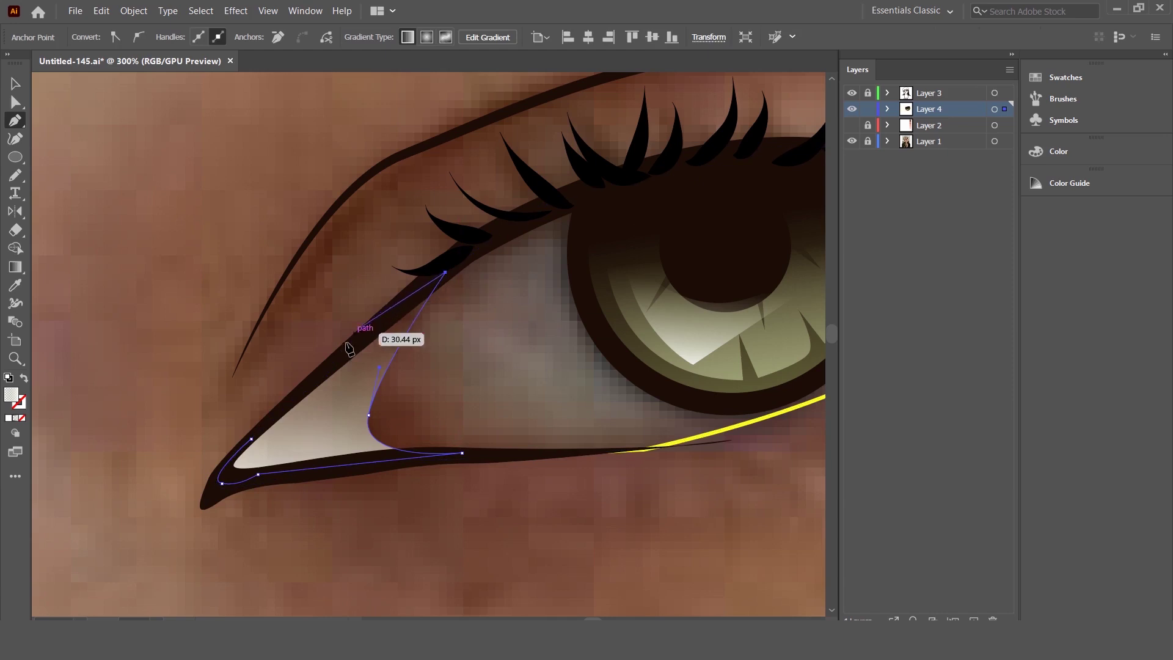
Step: Fill the inner-corner shape with a soft pink
double_click(15, 395)
left_click(720, 160)
left_click_drag(636, 183, 584, 168)
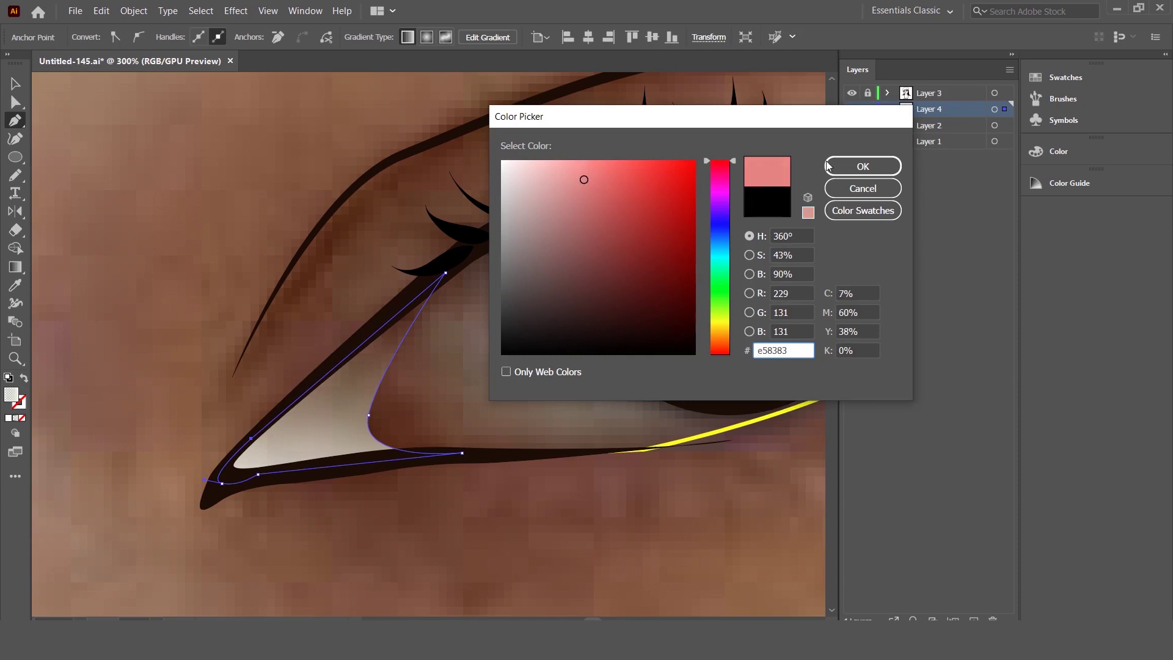
left_click(828, 165)
key("ctrl+minus")
key("v")
key("ctrl+minus")
key("ctrl+minus")
key("ctrl+shift+a")
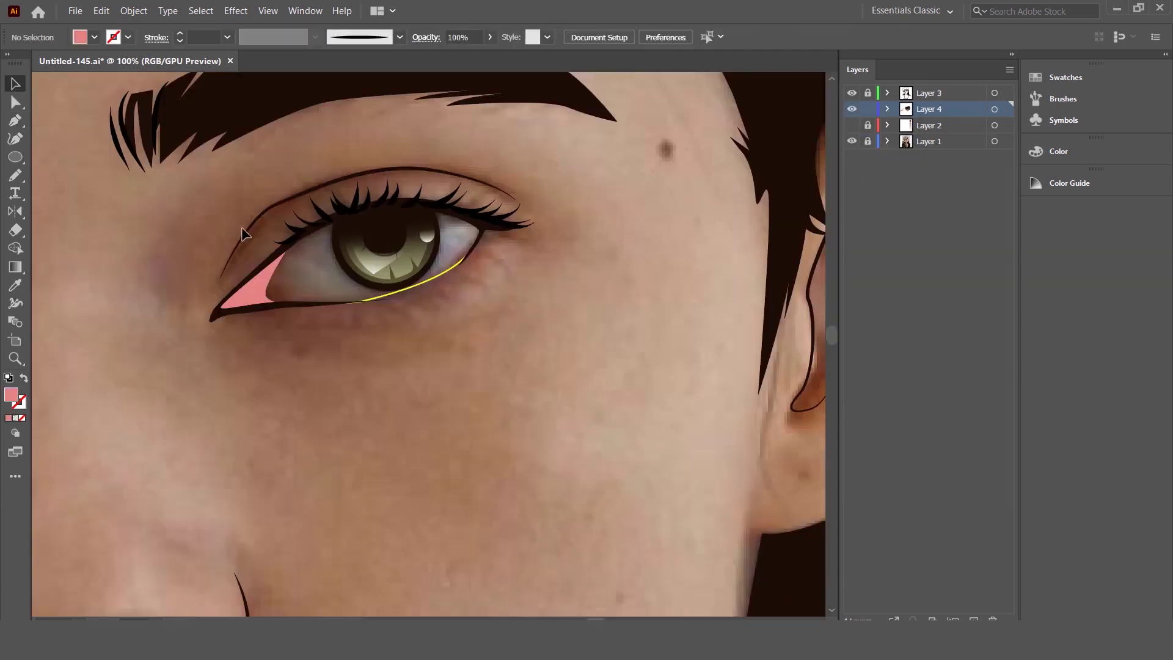
scroll(241, 226, "up", 3, "alt")
Step: Darken the inner-corner pink to a muted rose
left_click(262, 379)
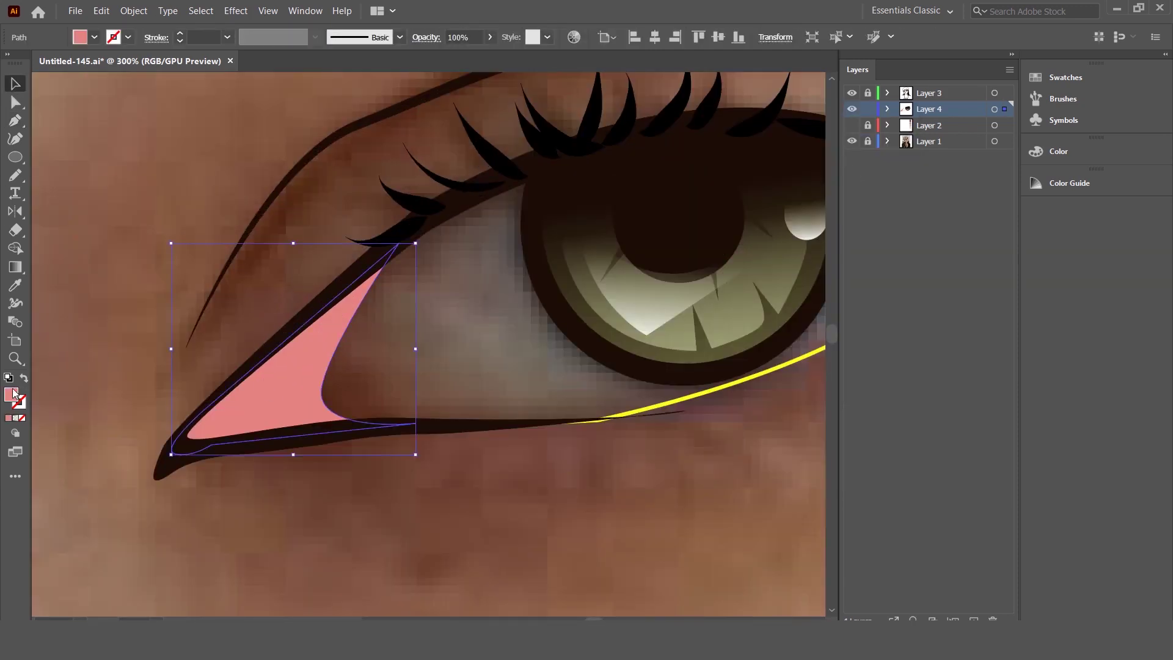
double_click(13, 393)
left_click_drag(585, 194, 584, 198)
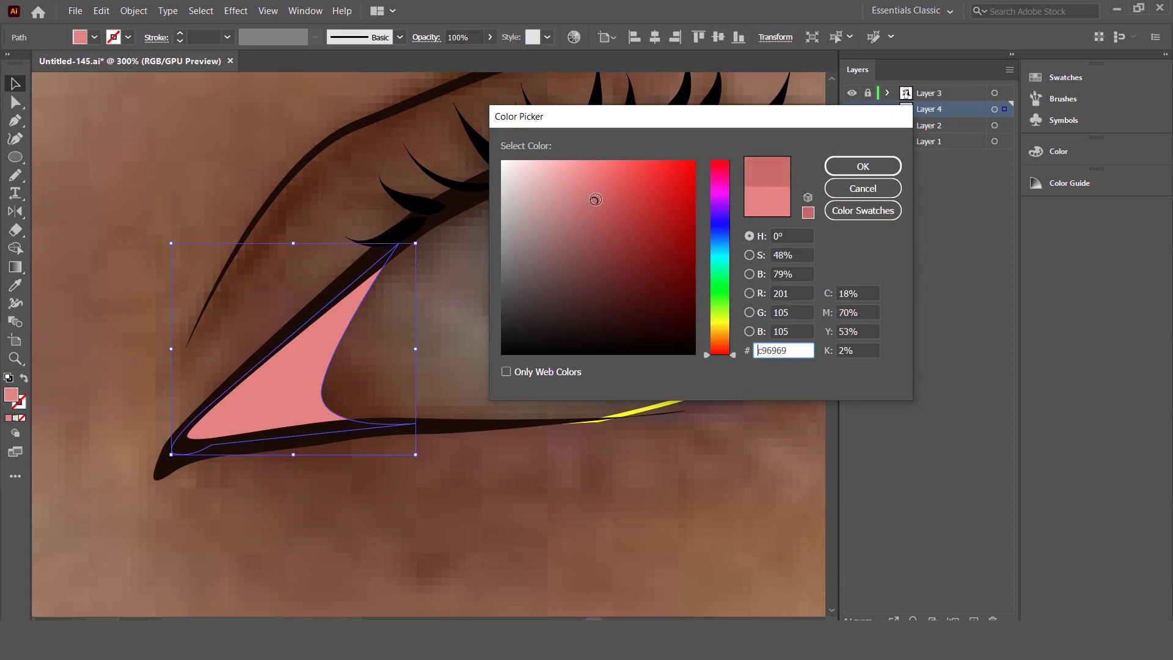
left_click(897, 166)
left_click(391, 173)
scroll(367, 296, "down", 3, "alt")
scroll(368, 296, "up", 2)
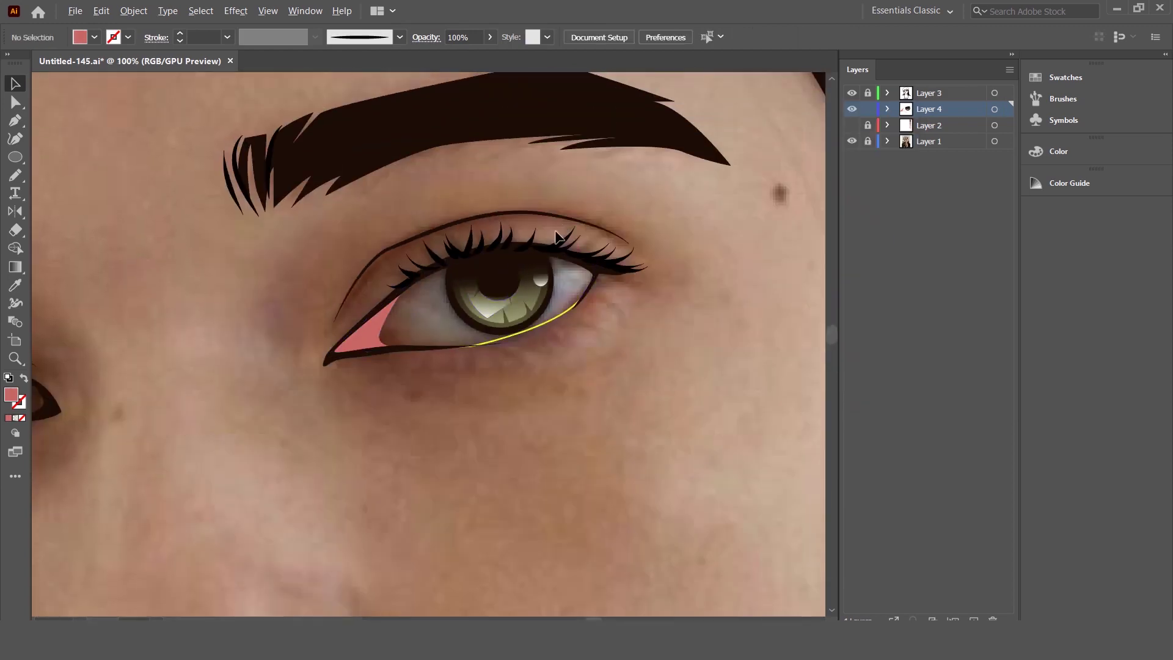
scroll(368, 295, "up", 1, "alt")
scroll(367, 295, "up", 2, "alt")
Step: Move one of the pink shape's anchor points left to follow the lid
left_click(298, 370)
key("a")
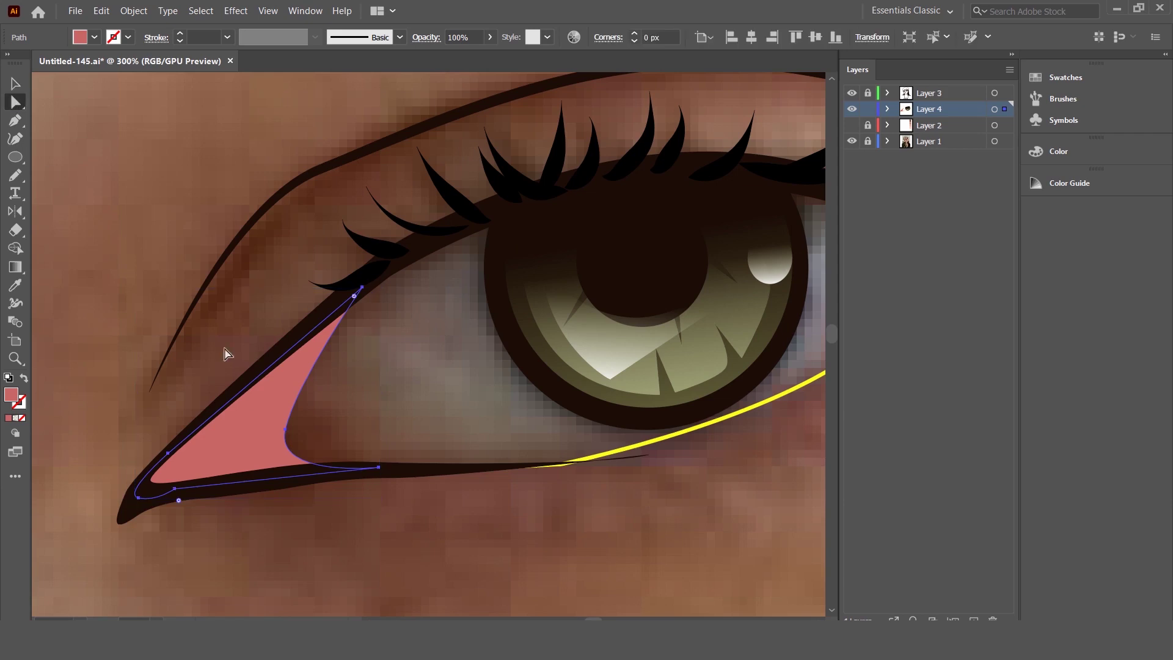
left_click_drag(287, 431, 253, 429)
scroll(374, 405, "down", 2, "alt")
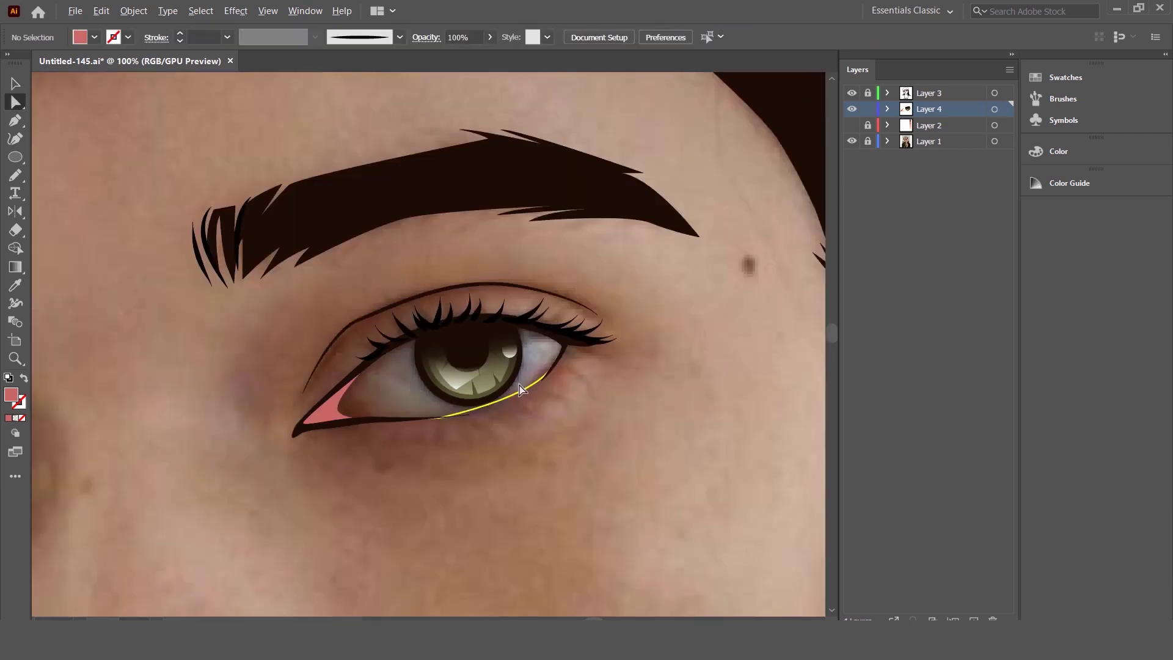
Step: Trace a curved shading path from the inner corner along the lower lid and around the iris
scroll(375, 406, "up", 1)
scroll(548, 398, "up", 1, "alt")
scroll(546, 395, "up", 1, "alt")
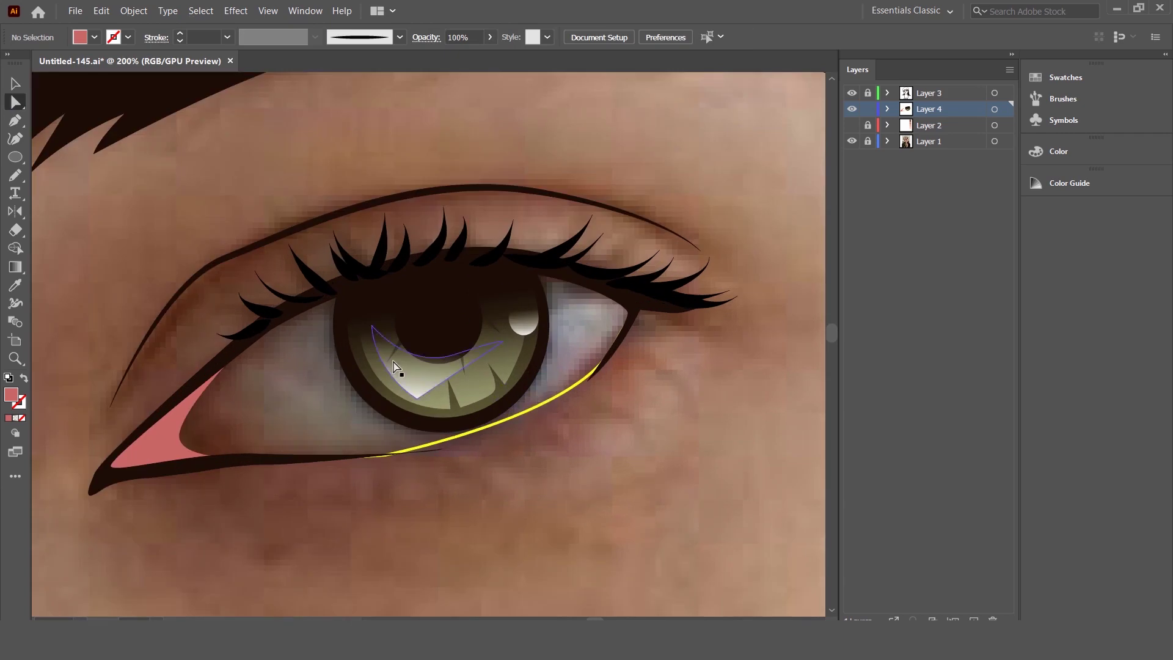
left_click(433, 446)
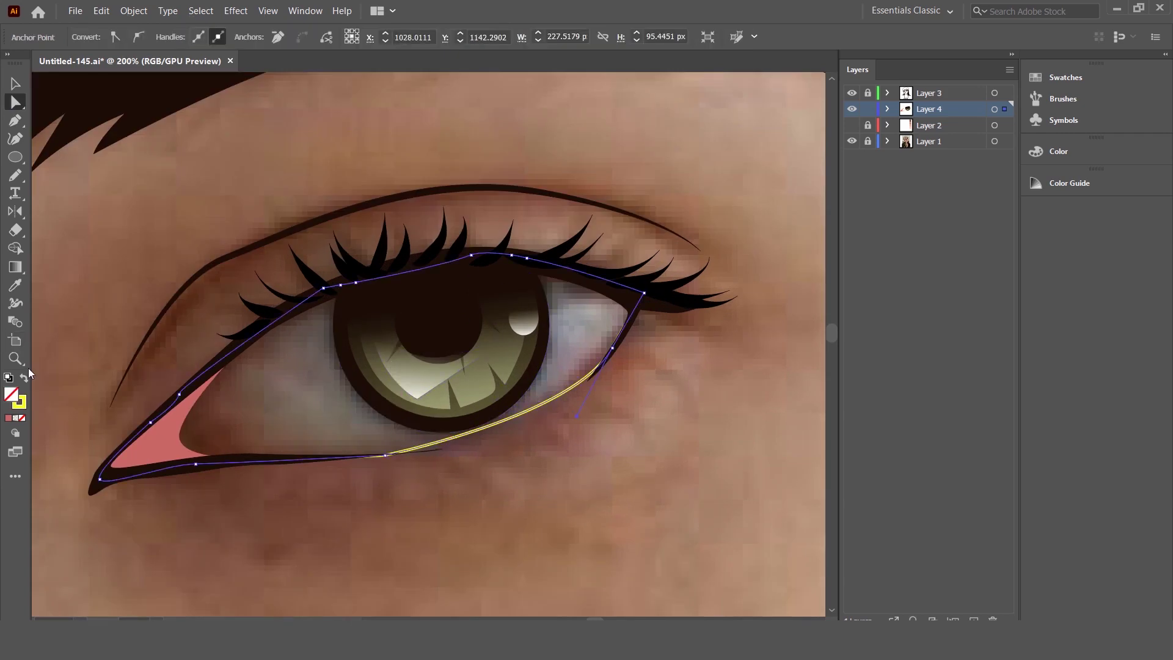
left_click(49, 145)
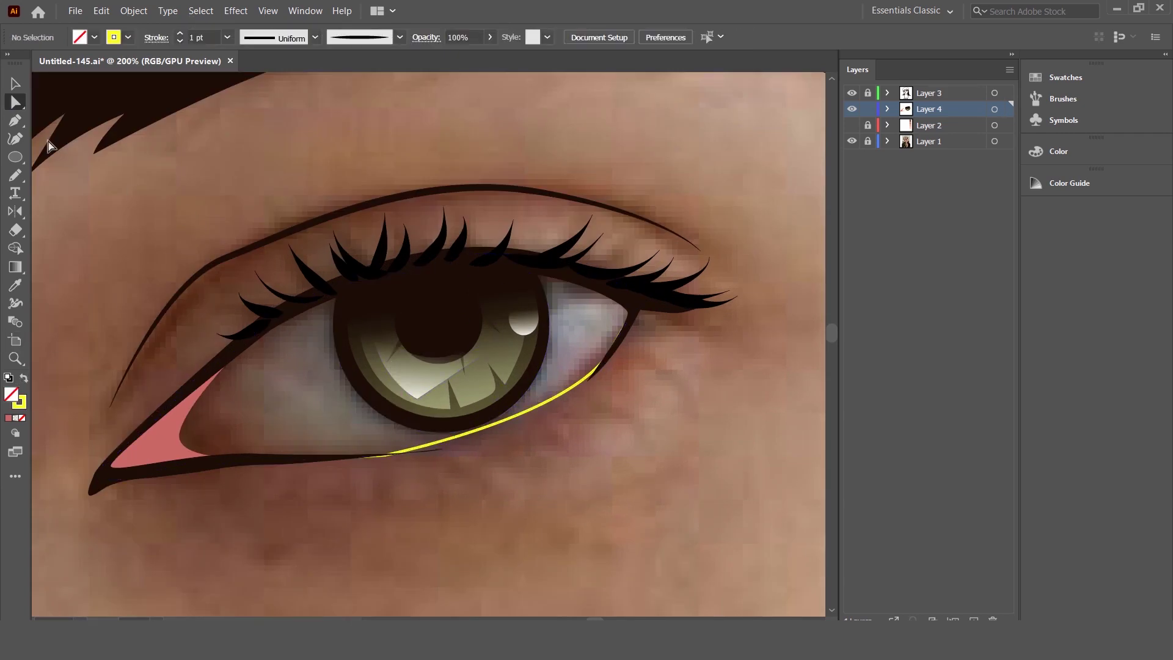
left_click(137, 446)
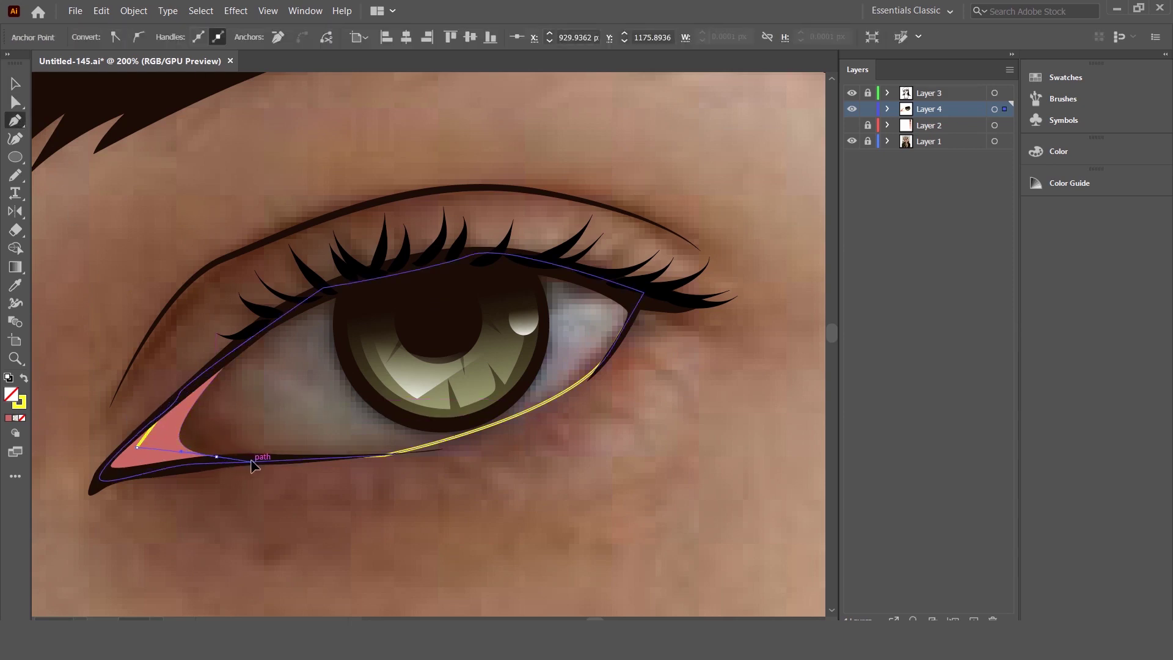
left_click_drag(217, 460, 227, 461)
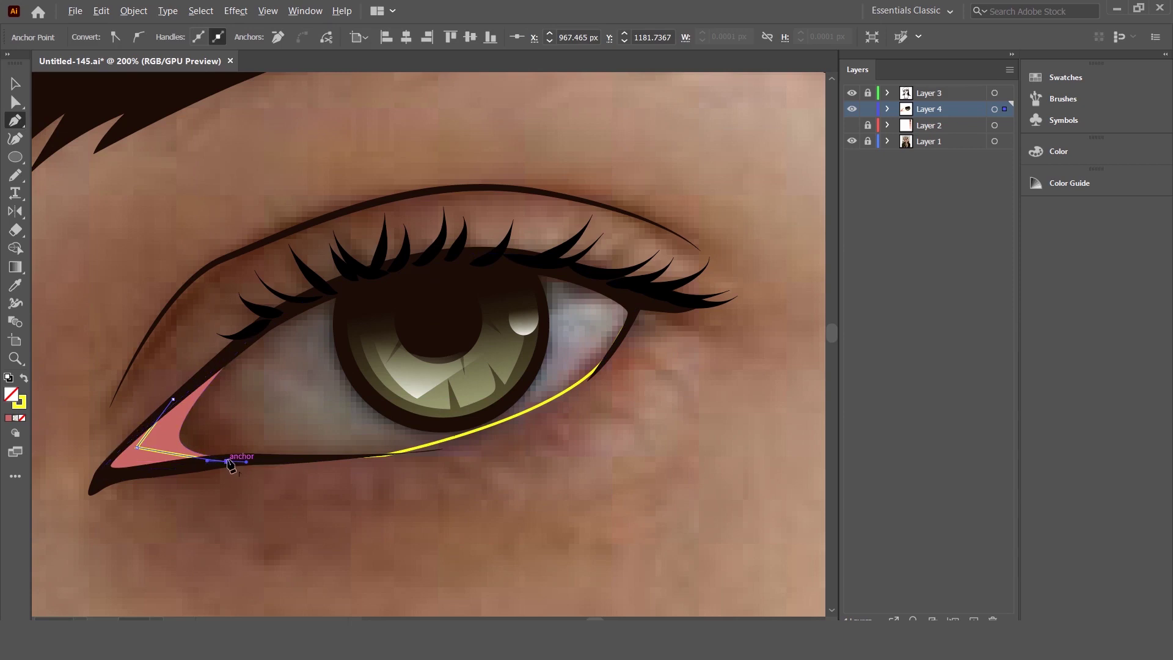
left_click_drag(195, 423, 215, 386)
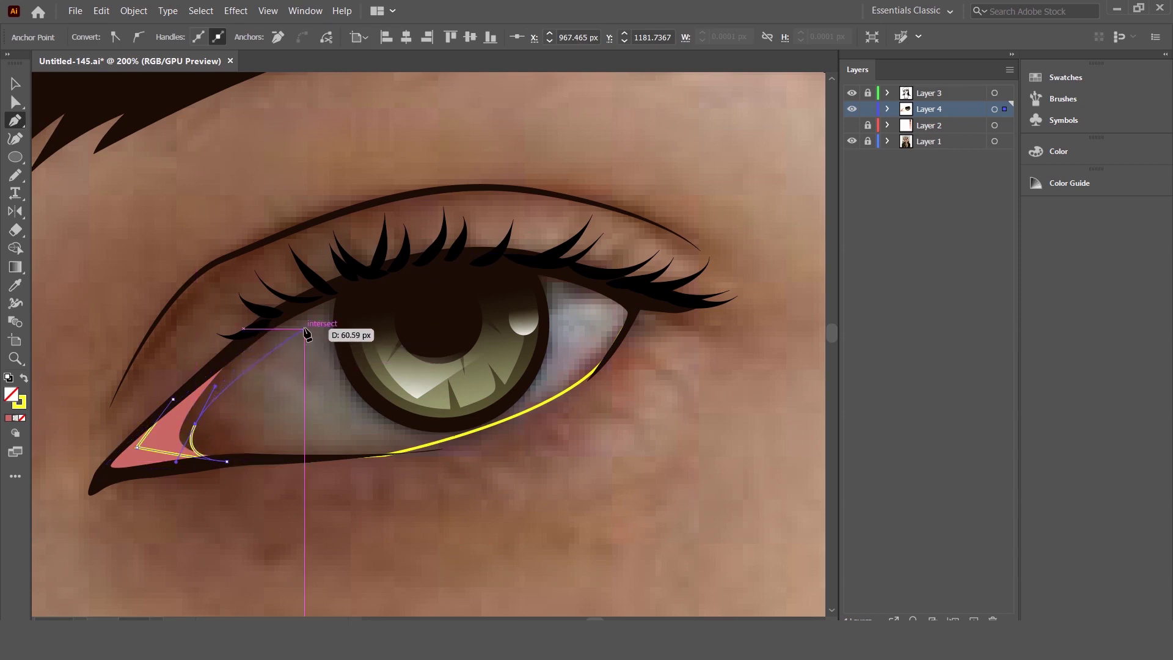
mouse_move(323, 310)
left_mouse_down()
mouse_move(346, 392)
mouse_move(463, 434)
left_mouse_up()
left_click(448, 360)
left_click(478, 281)
mouse_move(528, 334)
left_mouse_down()
mouse_move(524, 389)
mouse_move(558, 303)
mouse_move(556, 269)
left_mouse_up()
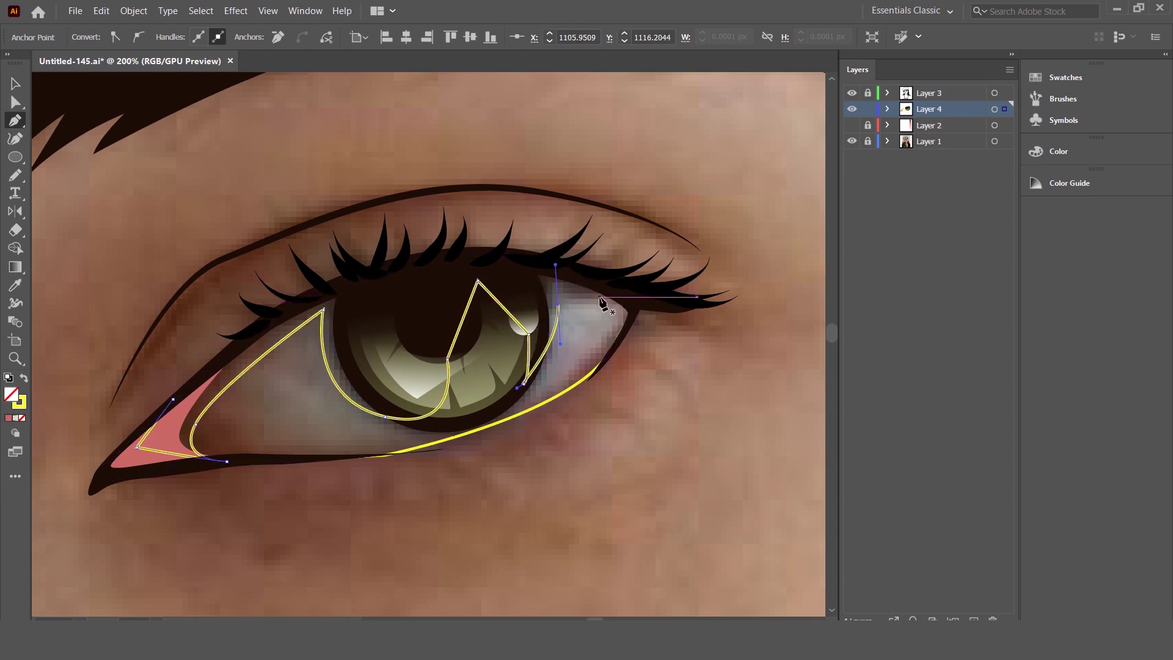
key("ctrl+z")
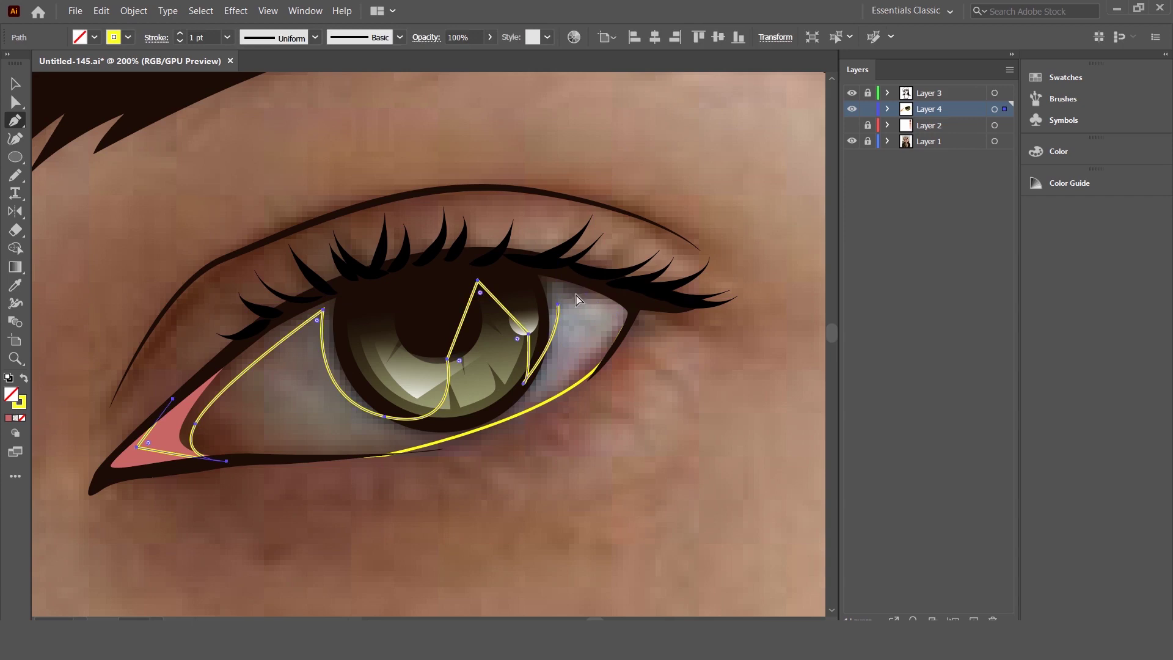
left_click(548, 277, "ctrl")
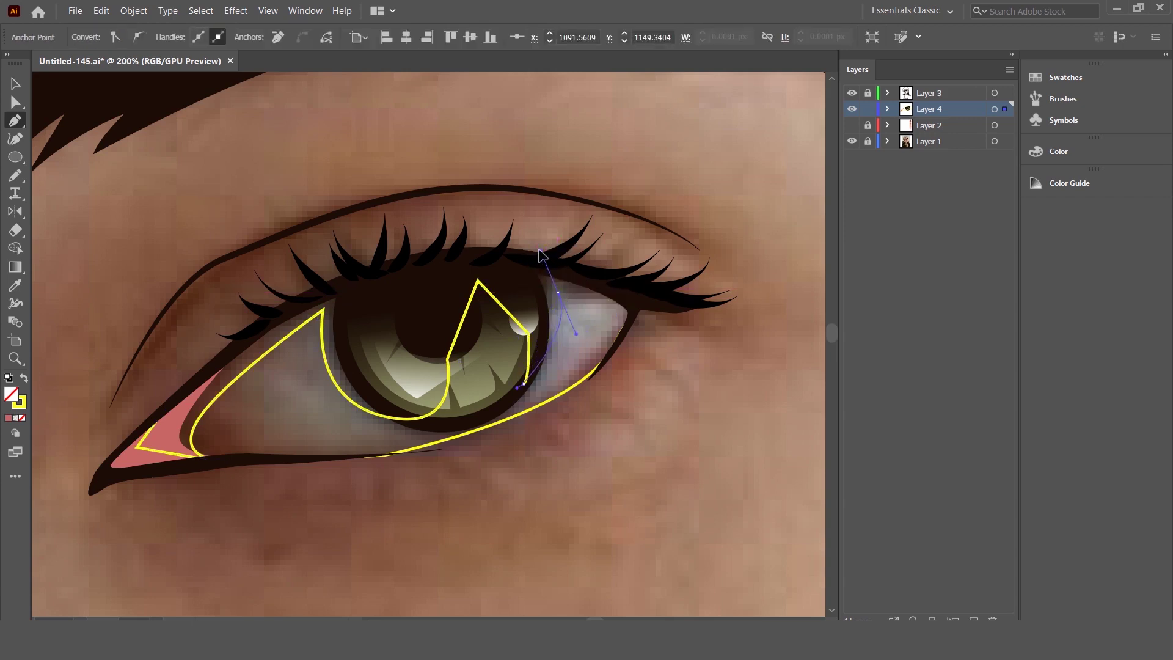
Step: Draw a small shading shape at the eye's right corner
left_click_drag(557, 292, 561, 296)
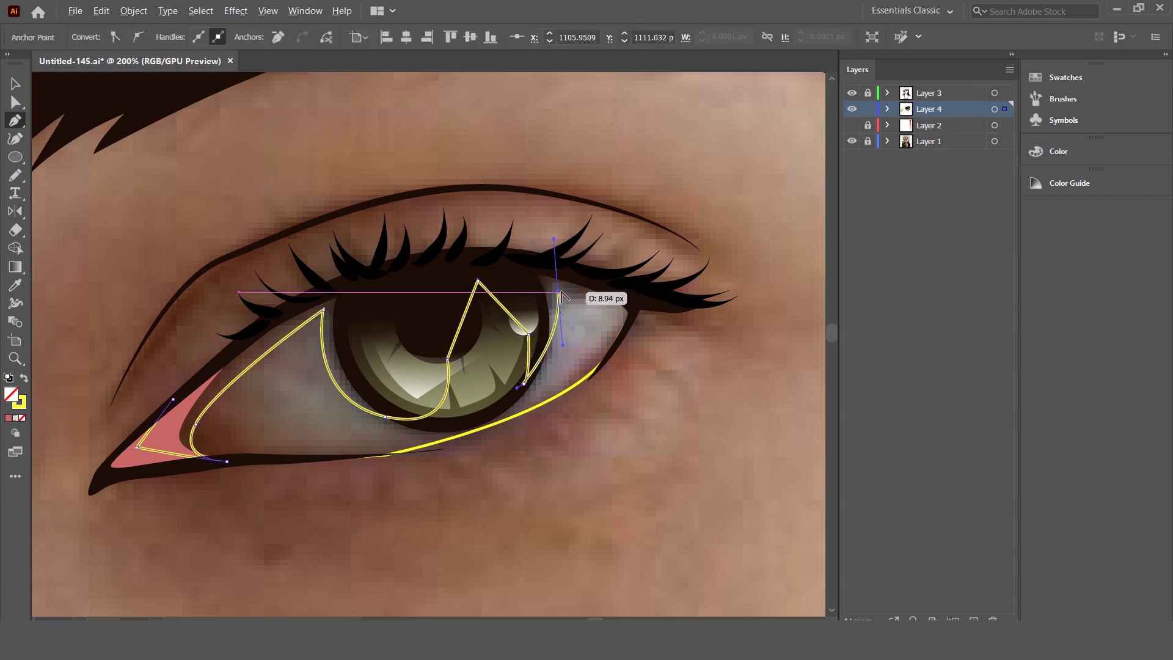
left_click(619, 309)
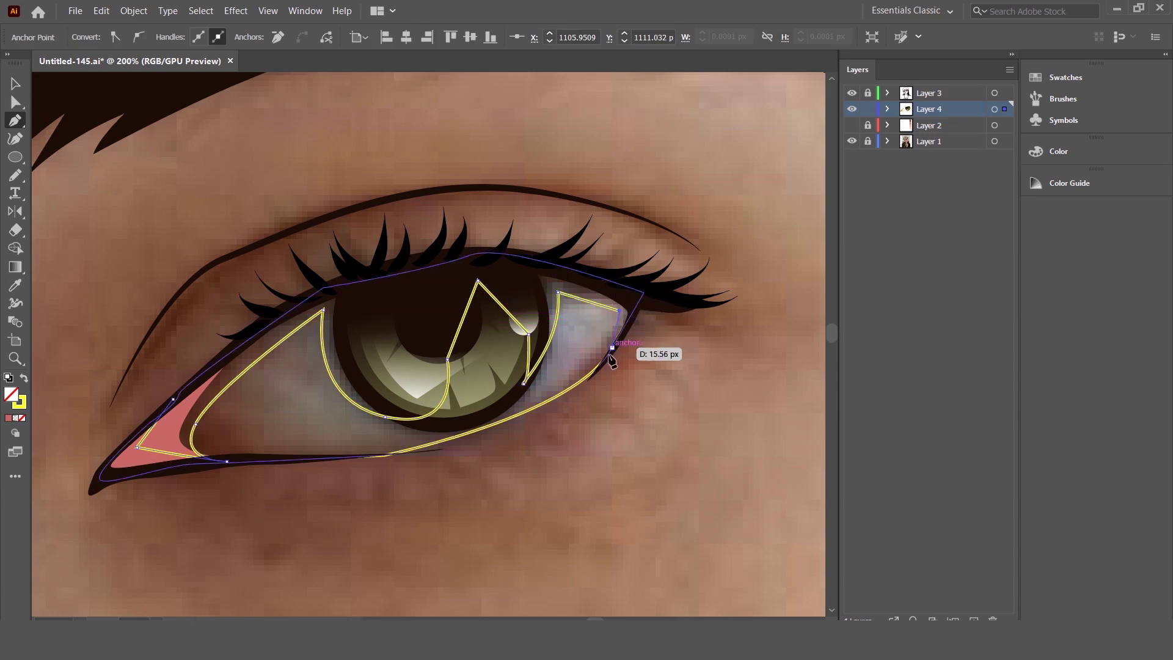
left_click_drag(602, 367, 637, 304)
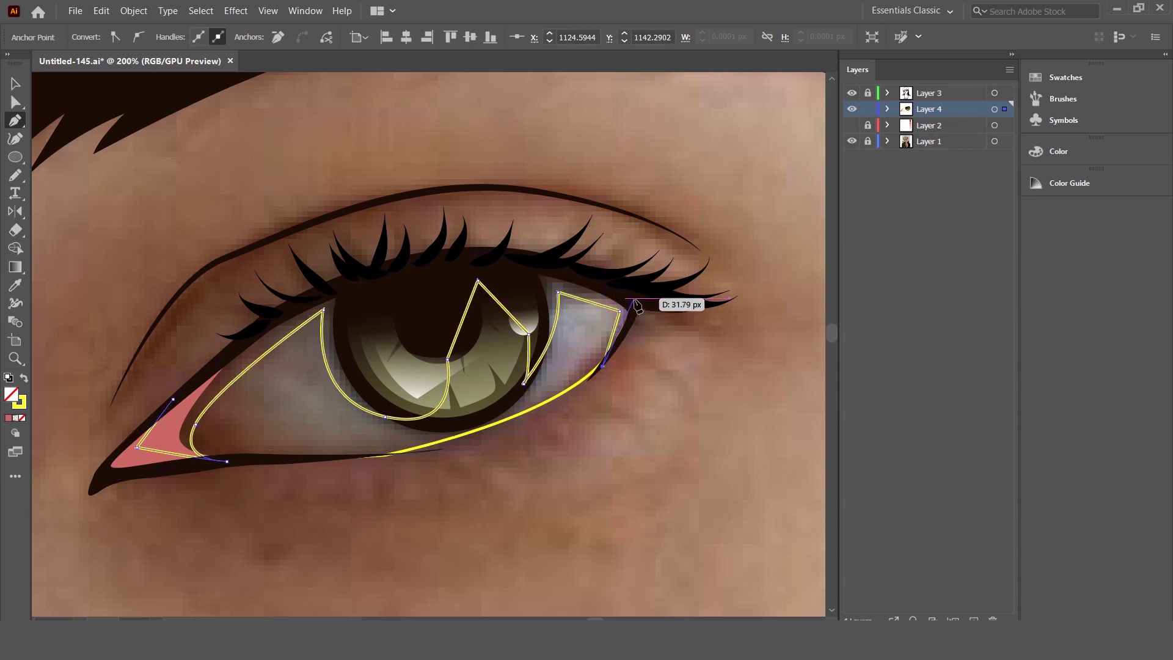
key("Escape")
Step: Trace a closed outline around the whole eye opening, filled solid yellow
left_click(376, 279)
left_click(303, 302)
left_click(172, 398)
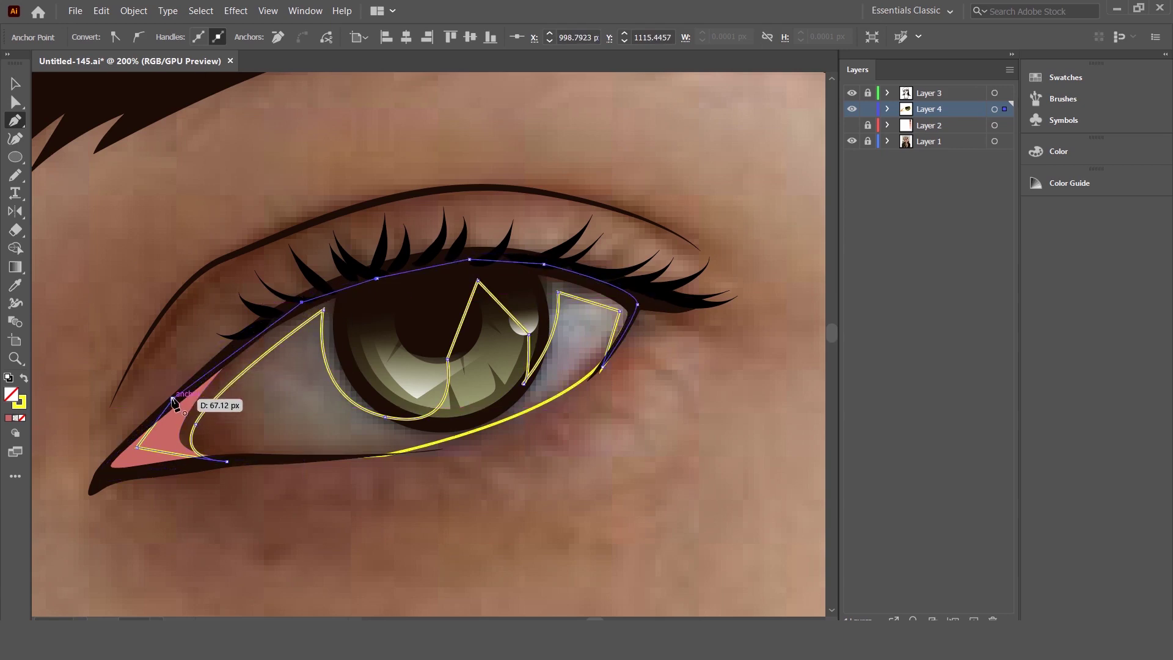
left_click(22, 379)
left_click(16, 84)
right_click(451, 385)
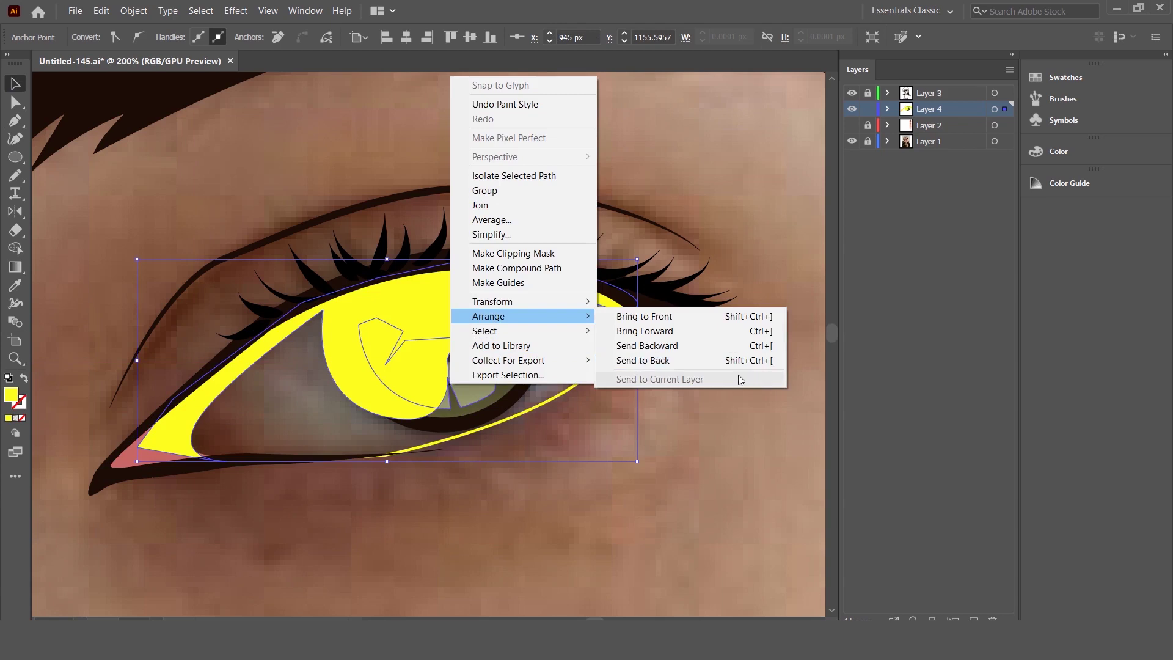
Step: Send the yellow eye shape to the back and refill it with grey 9b9b9b
mouse_move(489, 316)
left_click(724, 359)
double_click(12, 396)
mouse_move(594, 251)
left_mouse_down()
mouse_move(502, 247)
mouse_move(499, 226)
left_mouse_up()
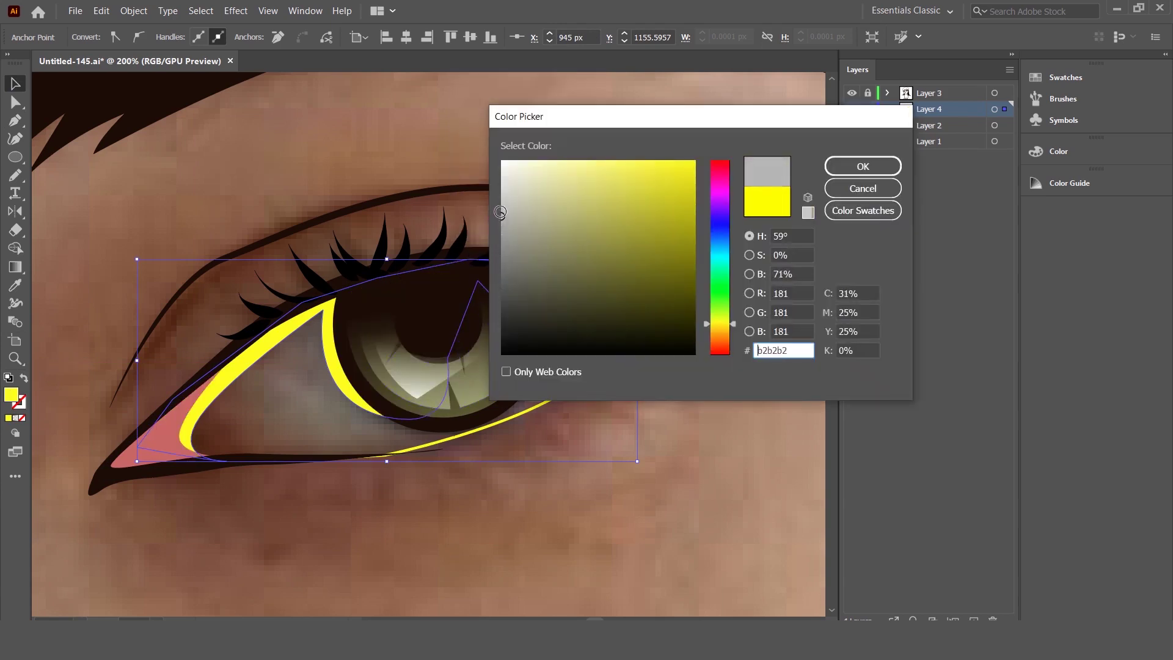
left_click(861, 166)
scroll(79, 360, "down", 1)
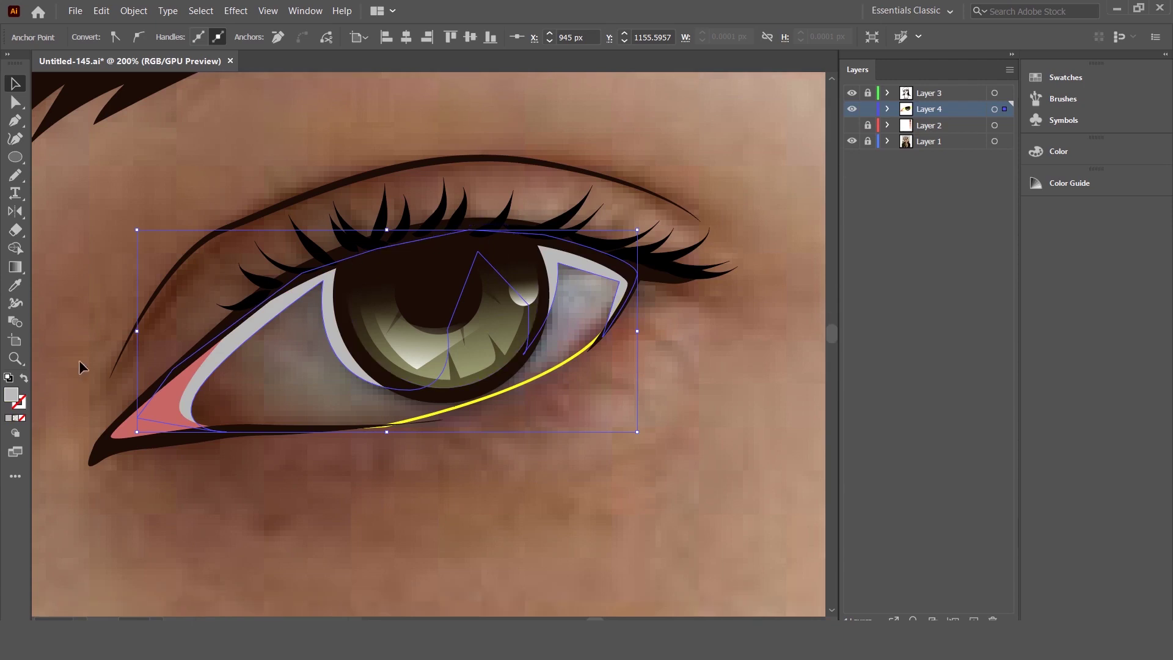
double_click(13, 396)
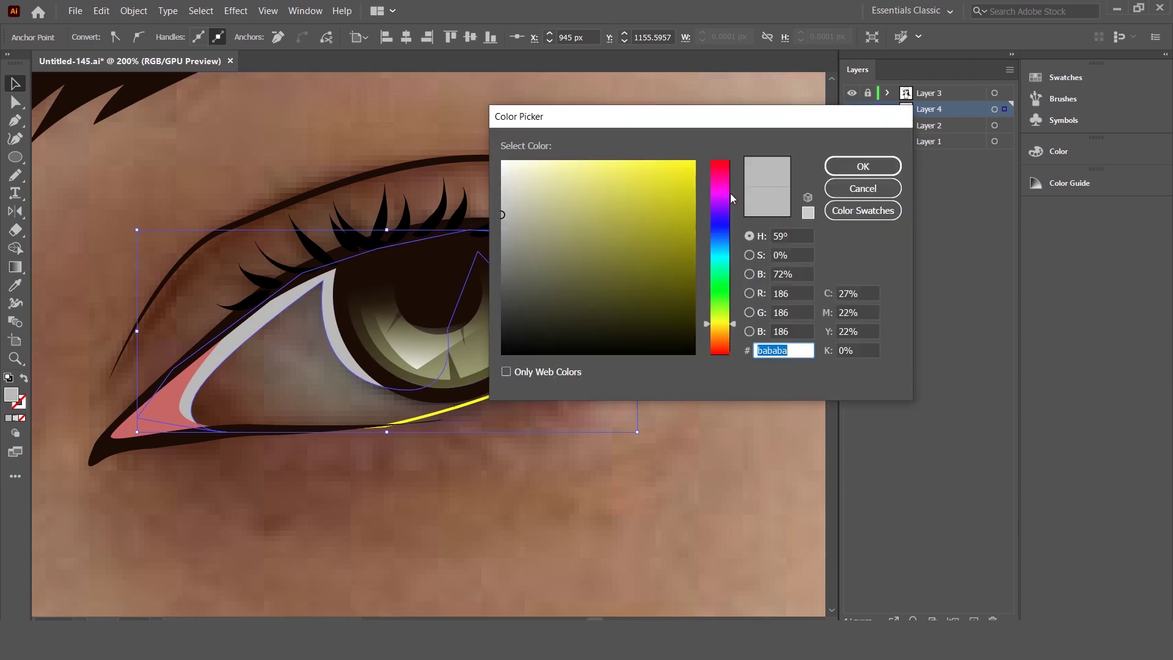
left_click_drag(505, 218, 489, 235)
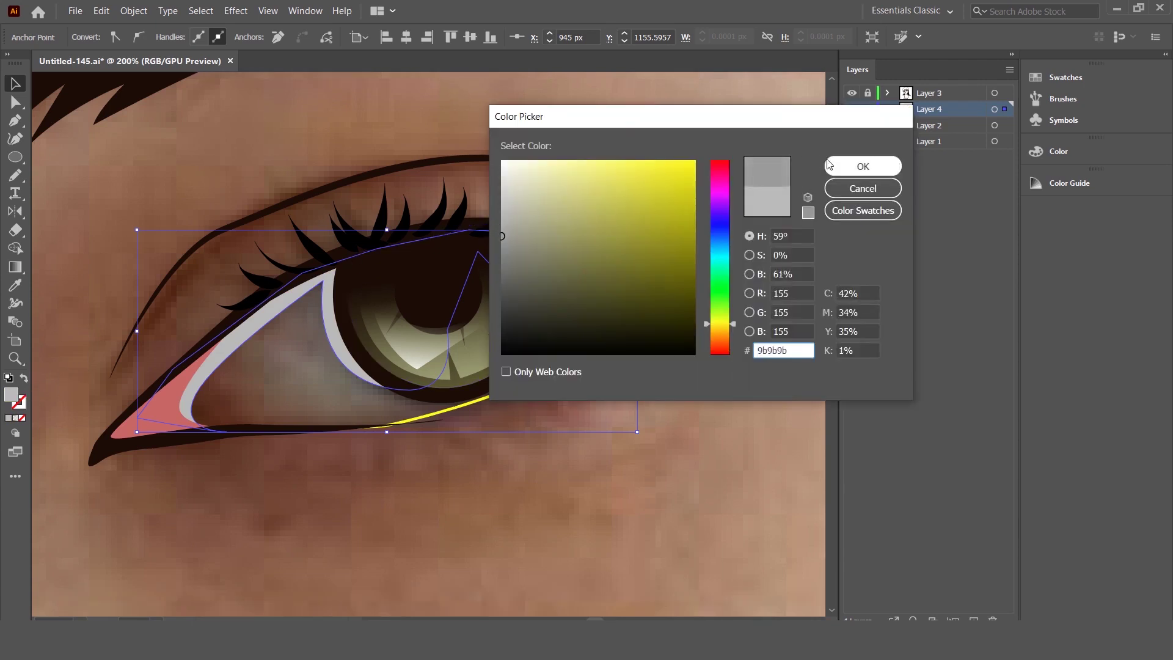
left_click(831, 165)
left_click(11, 107)
Step: Drag the grey shape's lower anchor to reshape its curve along the lower lid
scroll(654, 296, "down", 2)
scroll(370, 435, "up", 3)
scroll(370, 435, "up", 2)
left_click_drag(366, 427, 431, 428)
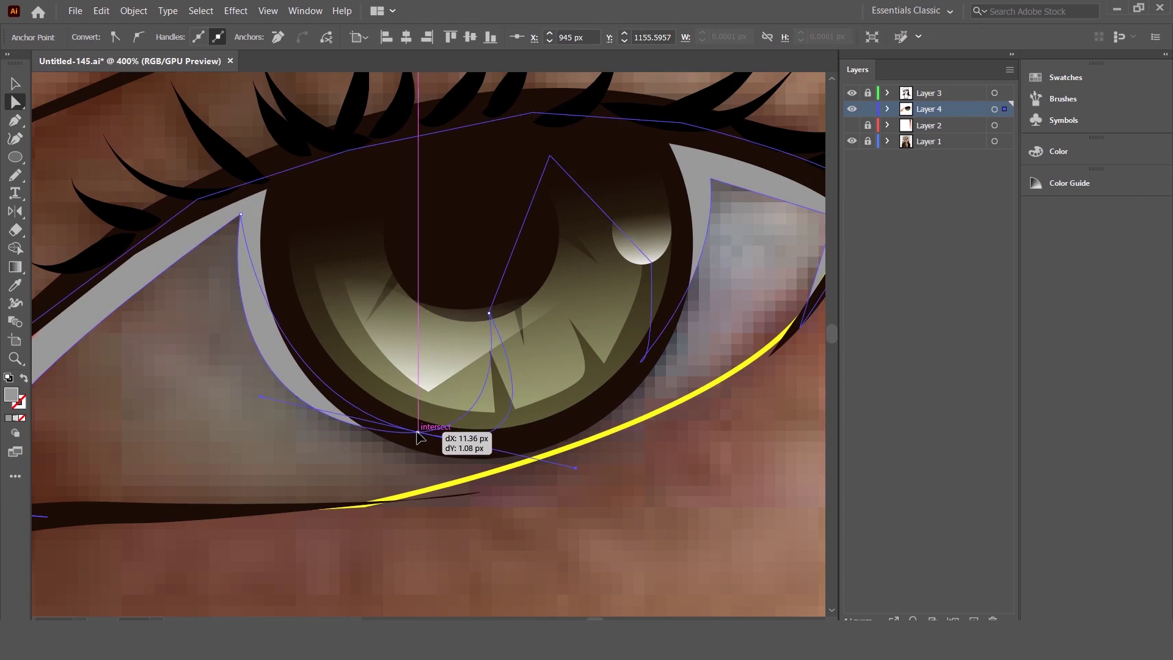
scroll(411, 421, "down", 3)
scroll(638, 278, "up", 3)
scroll(638, 277, "down", 3)
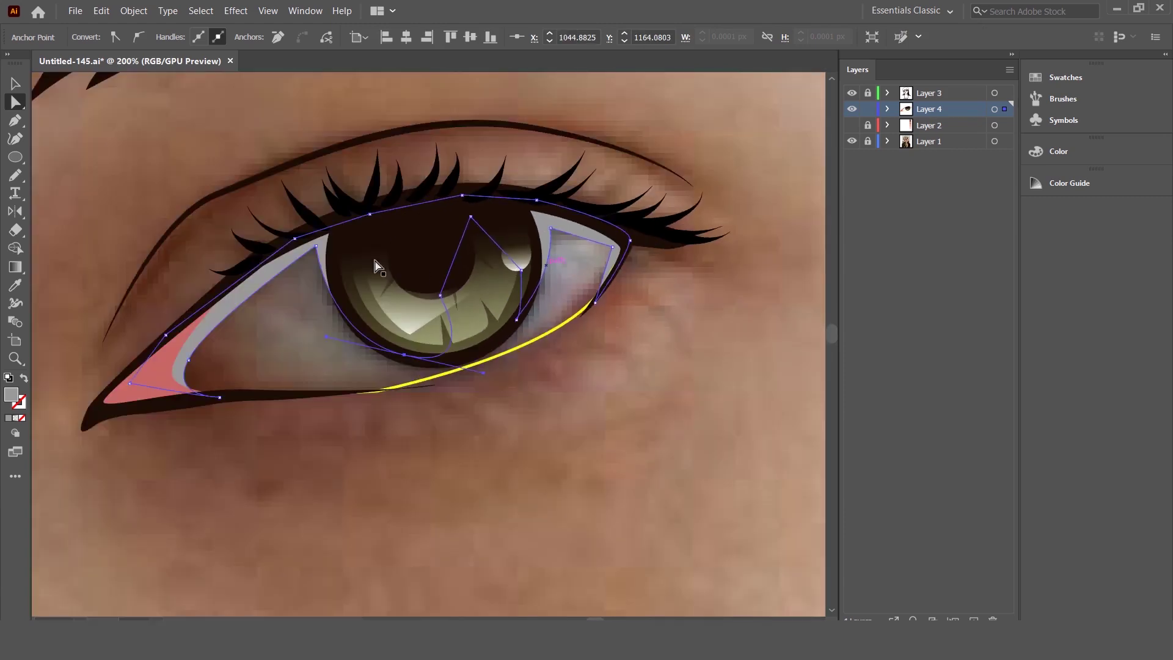
scroll(419, 262, "up", 2)
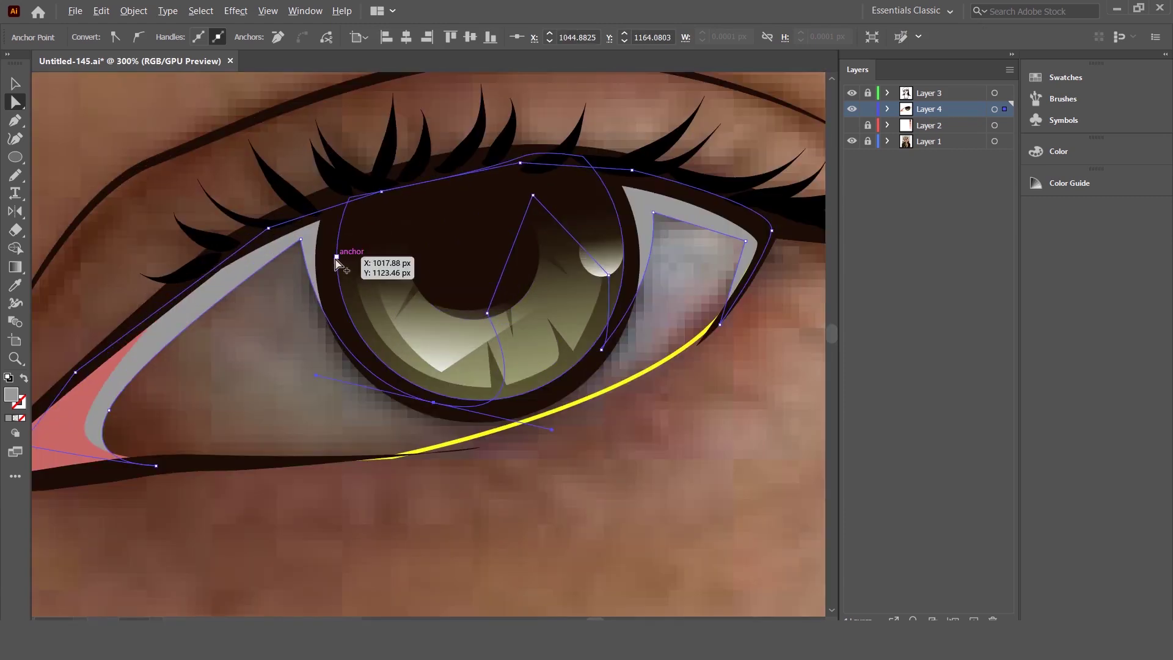
Step: Slightly round the grey shape's sharp corner beside the iris
left_click(301, 240)
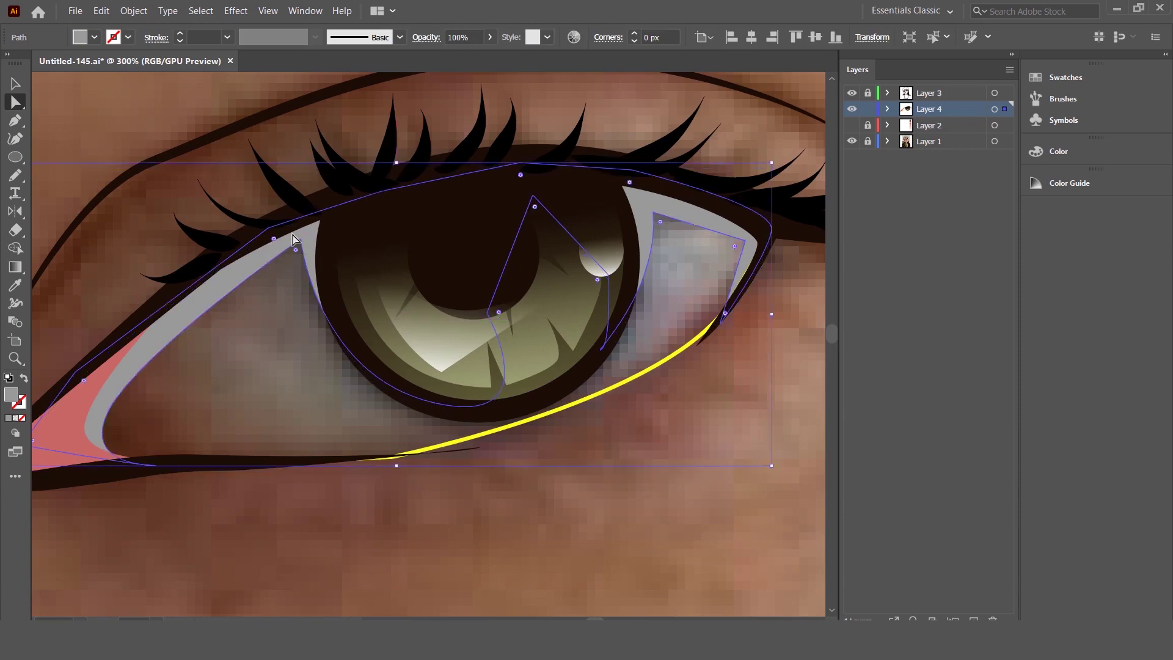
scroll(300, 248, "up", 3)
left_click_drag(312, 242, 309, 281)
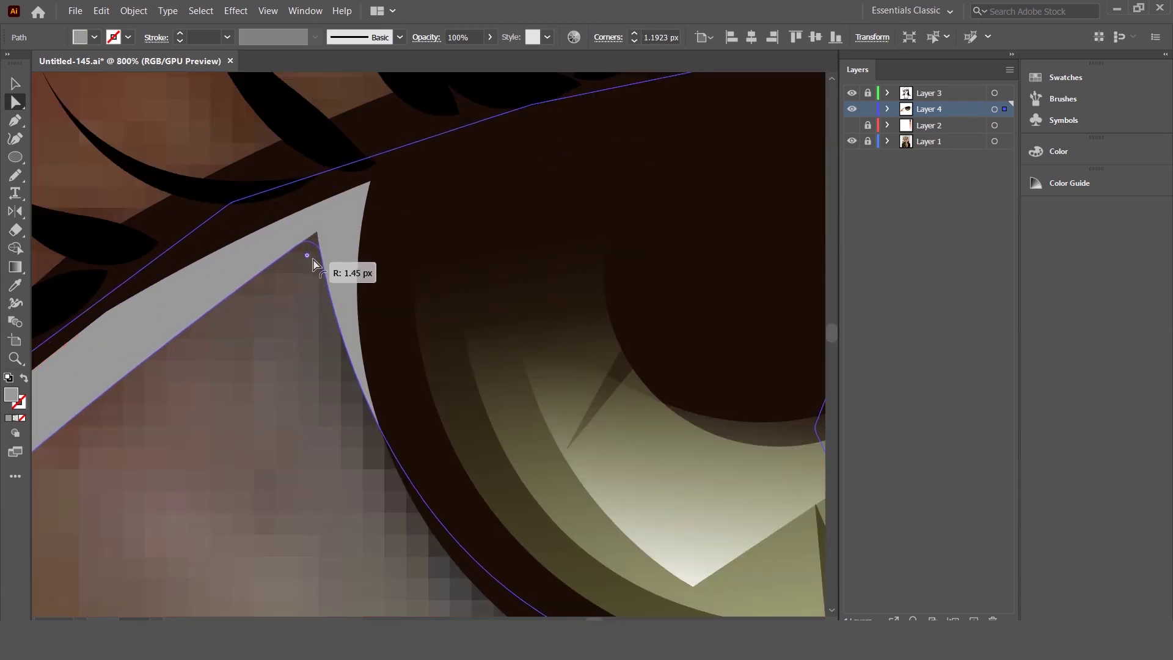
scroll(410, 276, "down", 3)
scroll(636, 358, "down", 2)
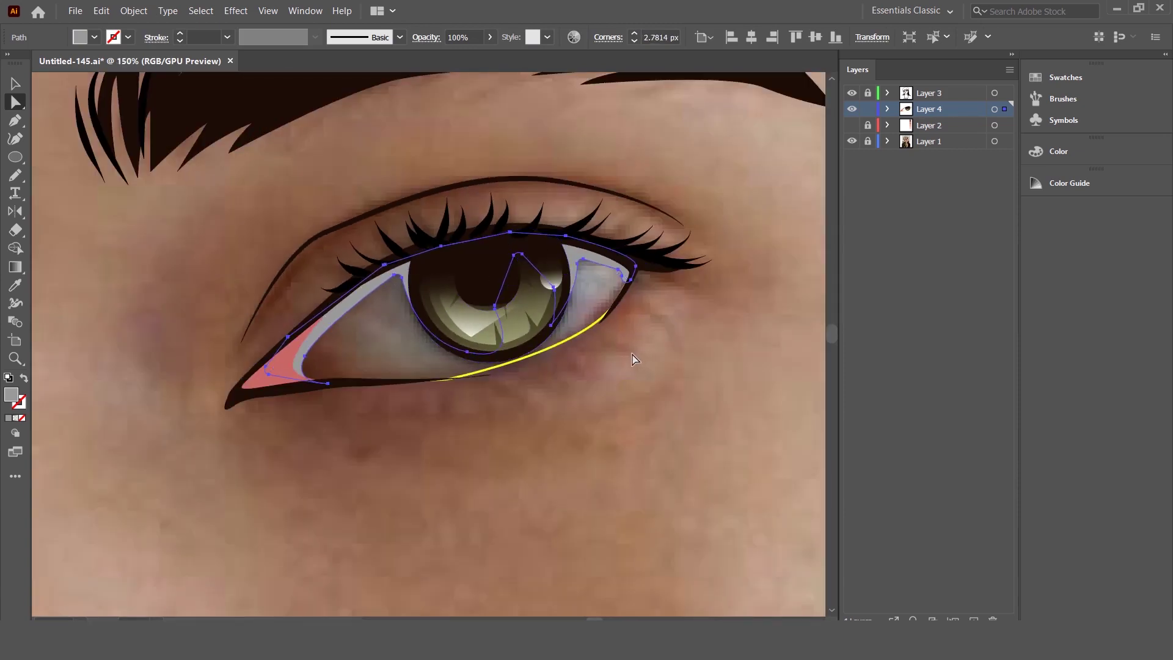
key("ctrl+shift+a")
scroll(636, 359, "up", 2)
scroll(191, 224, "up", 1)
key("p")
scroll(186, 322, "up", 2)
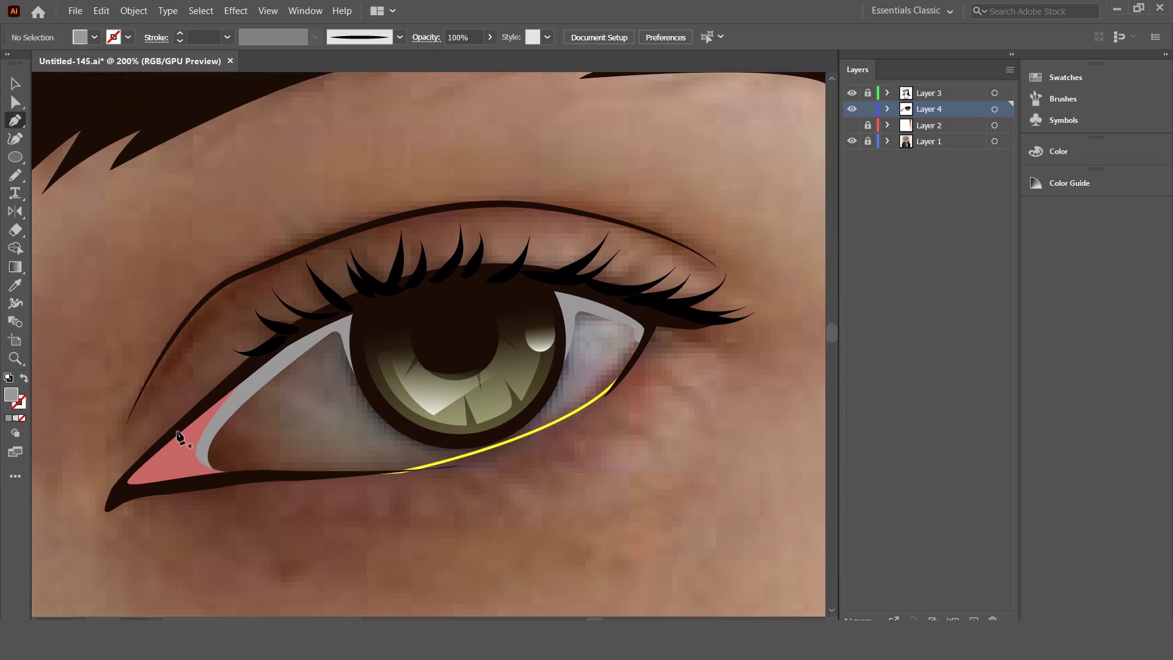
Step: Pen-trace a shadow path from the eye's inner corner along the upper lid and iris edge
left_click(182, 439)
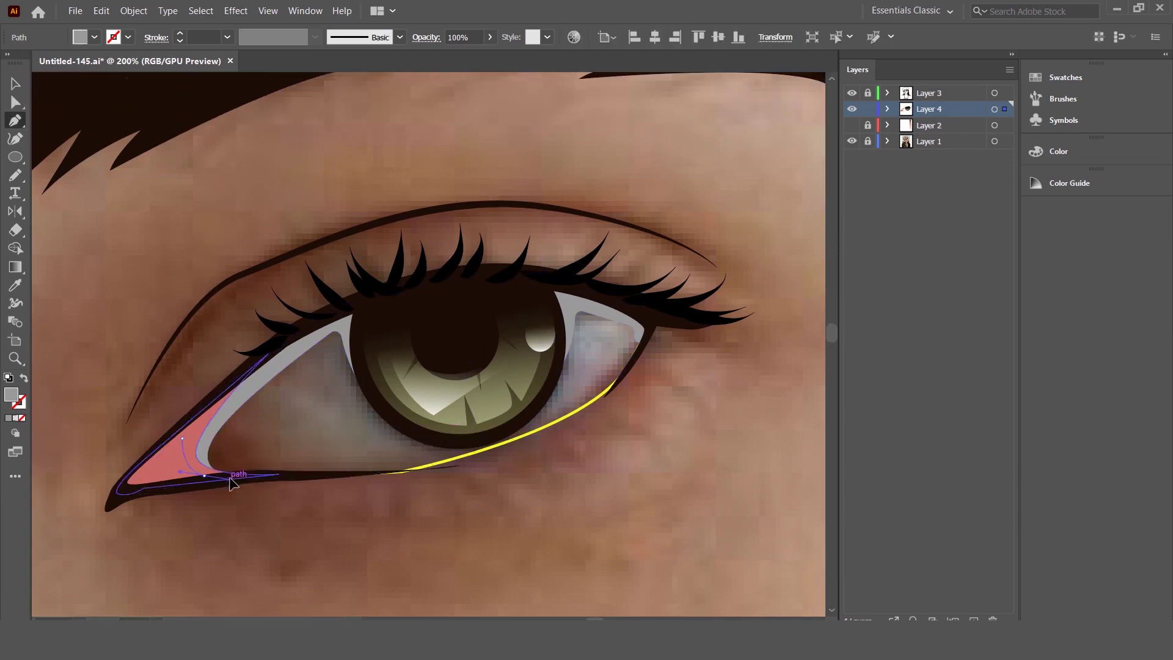
left_click(328, 474)
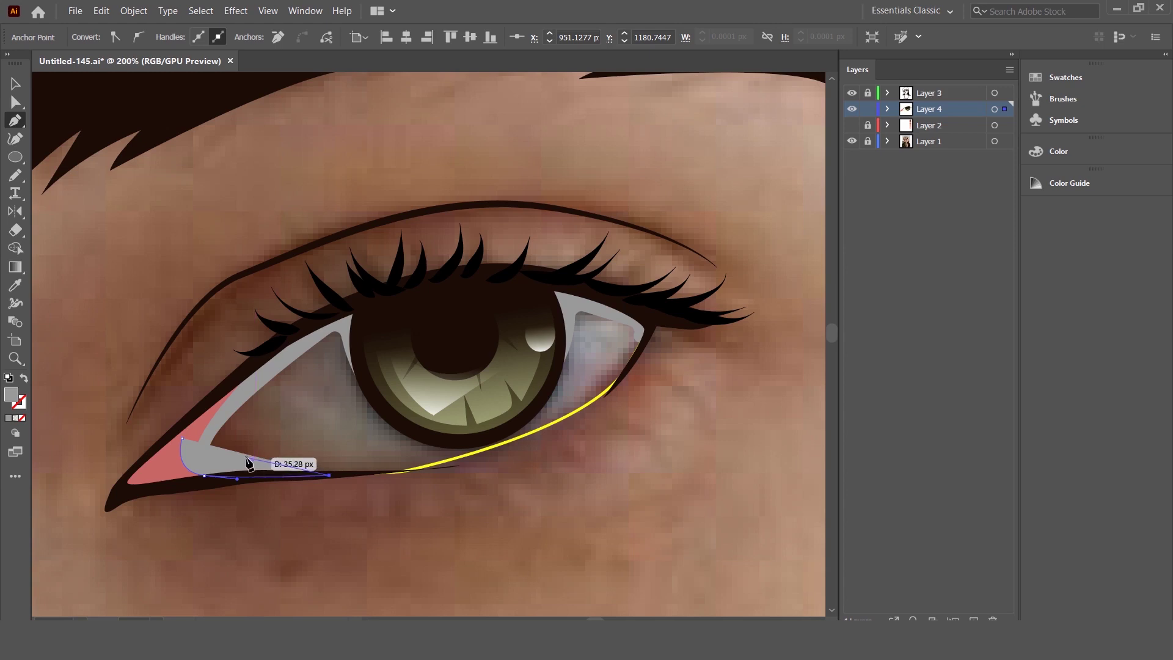
left_click_drag(204, 476, 227, 451)
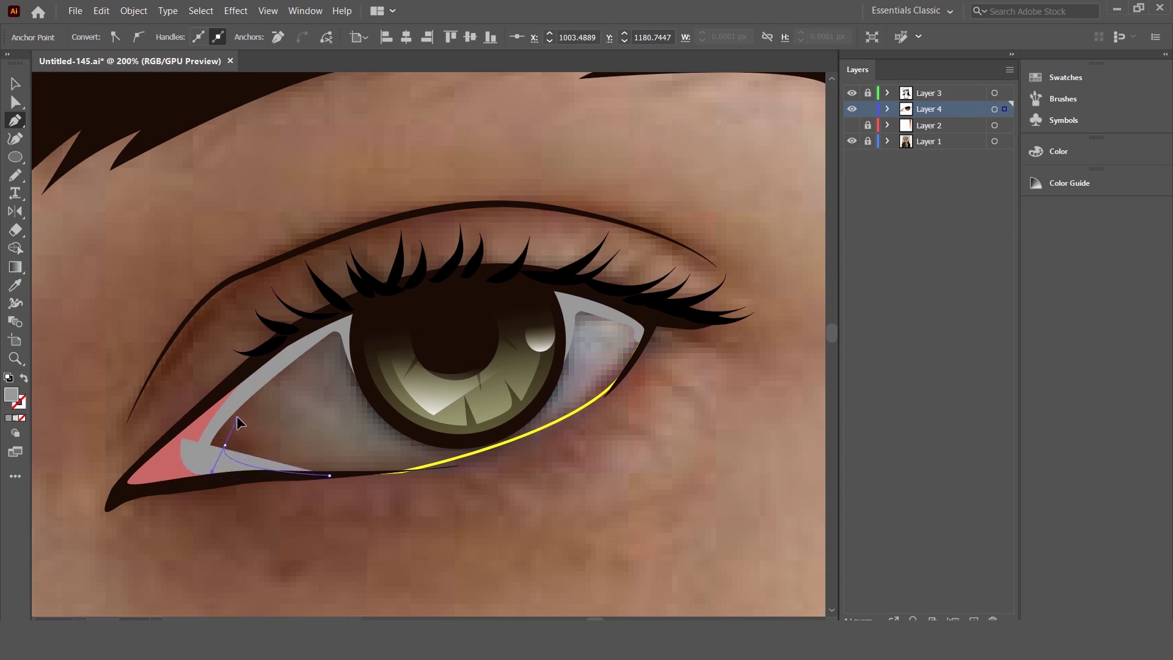
left_click_drag(285, 353, 336, 357)
left_click_drag(384, 433, 440, 454)
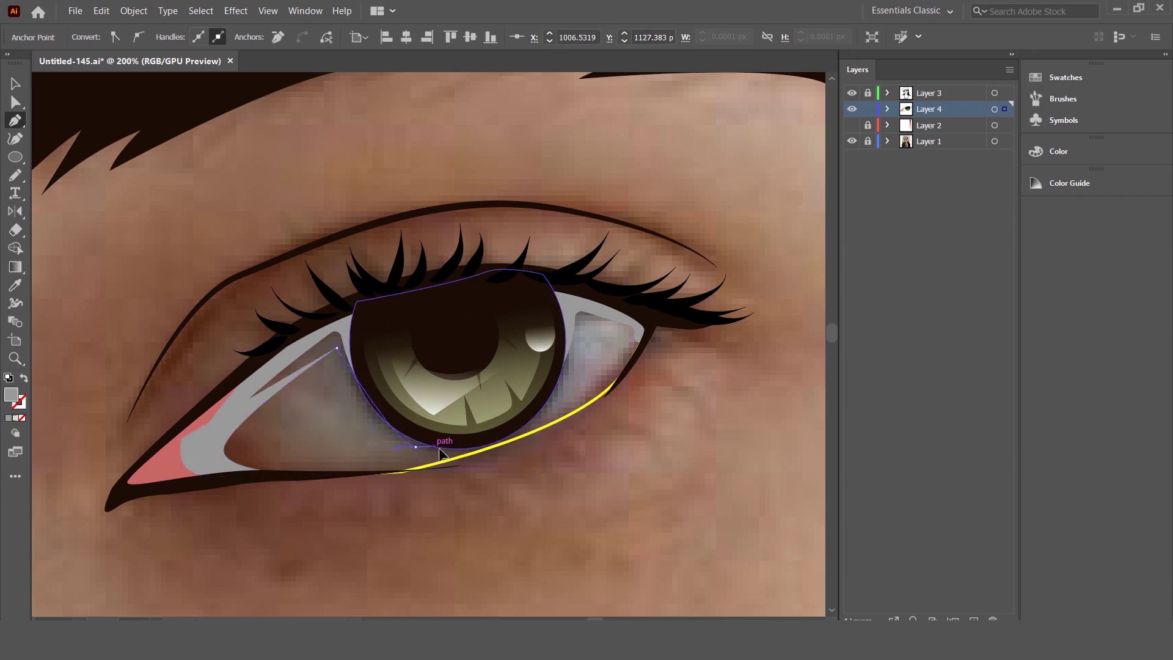
left_click_drag(549, 369, 576, 341)
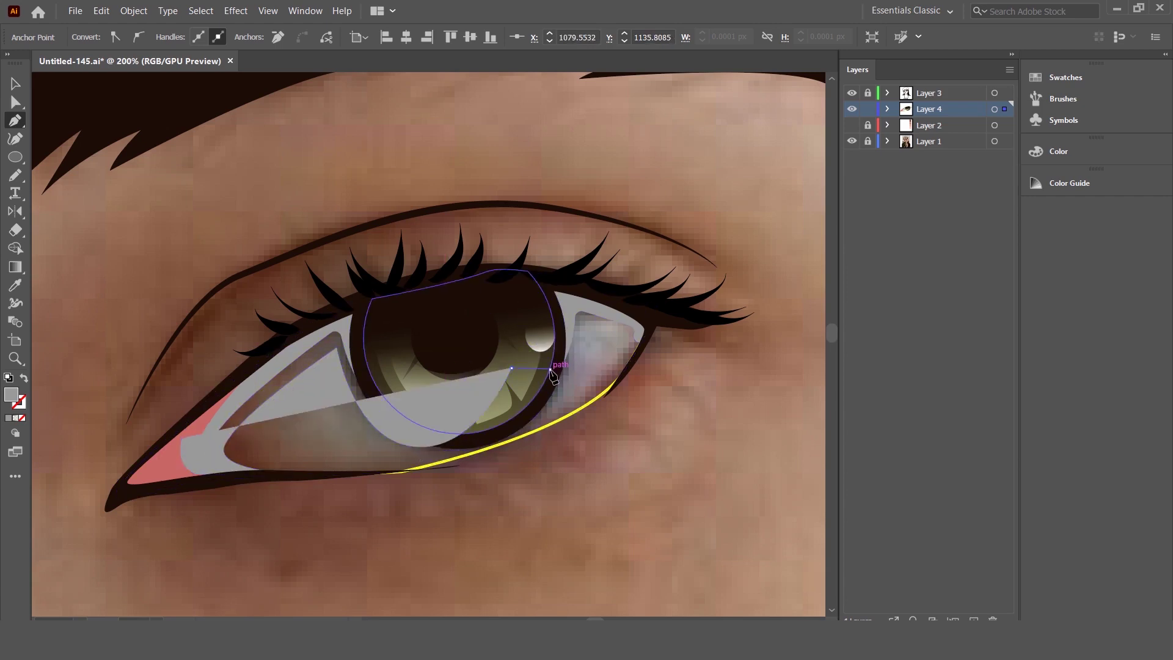
left_click(523, 415)
left_click_drag(591, 335, 597, 317)
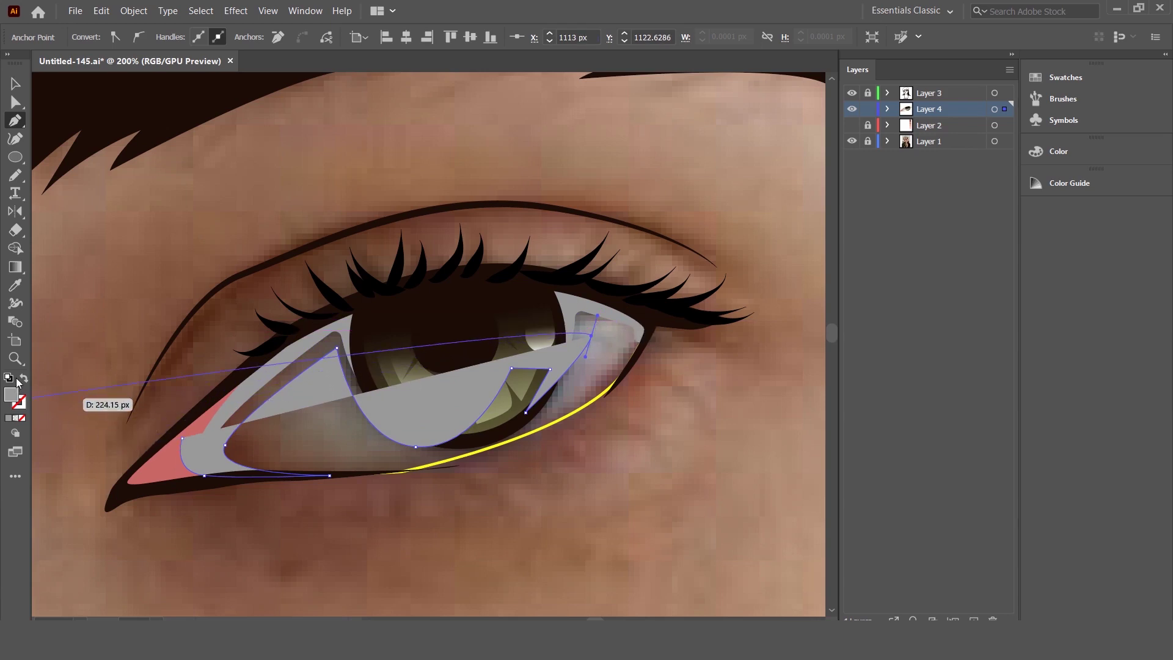
Step: Remove the fill, extend the path to the outer corner, and close it along the lower lid
left_click(22, 379)
left_click(615, 336)
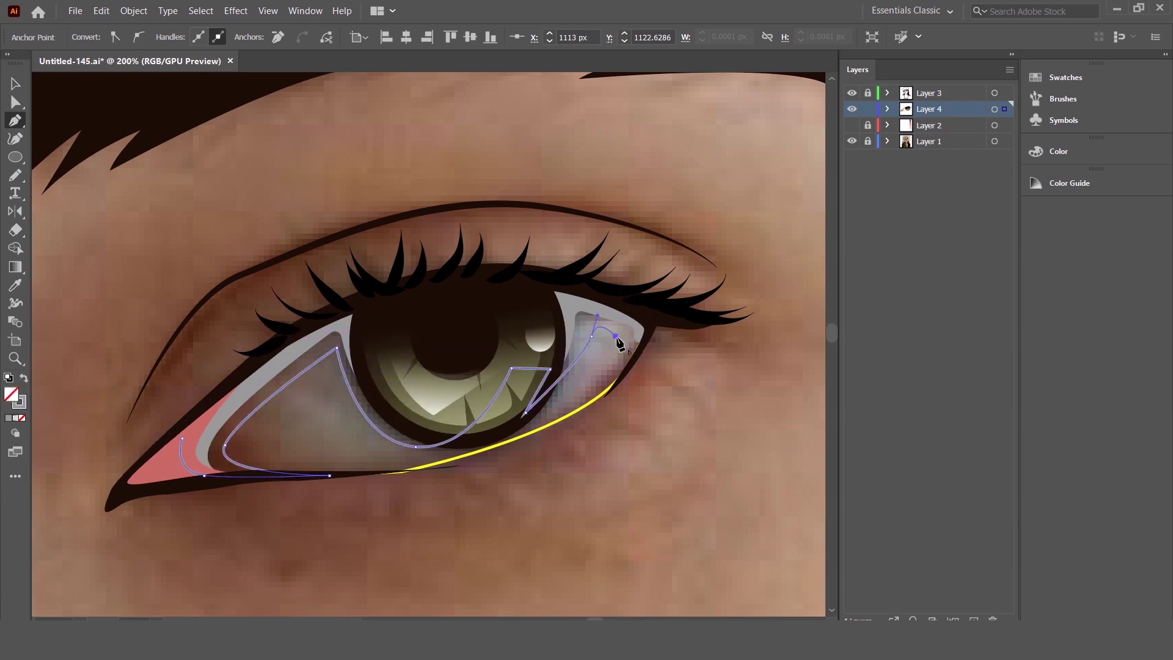
key("ctrl+plus")
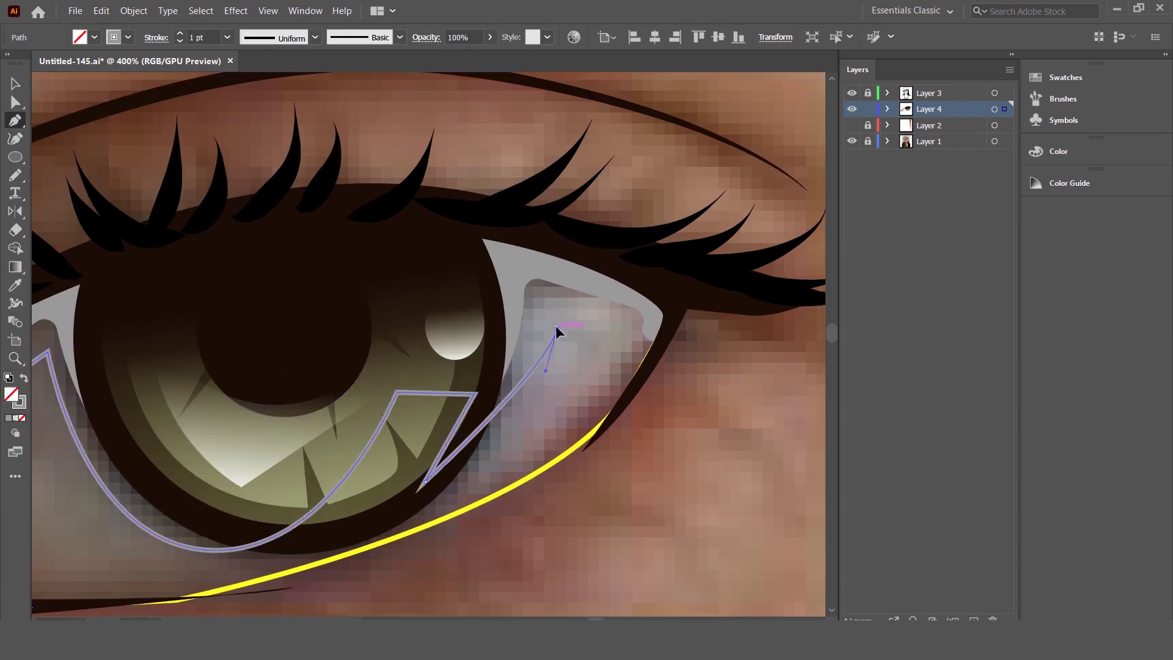
left_click(616, 335)
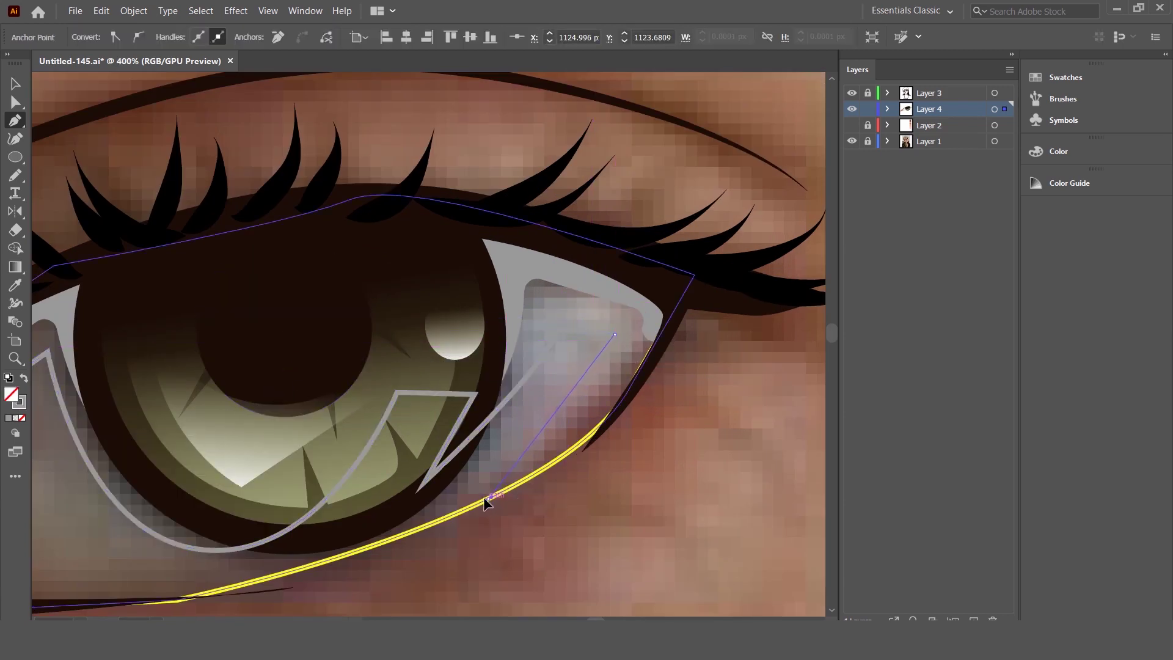
left_click_drag(489, 500, 493, 504)
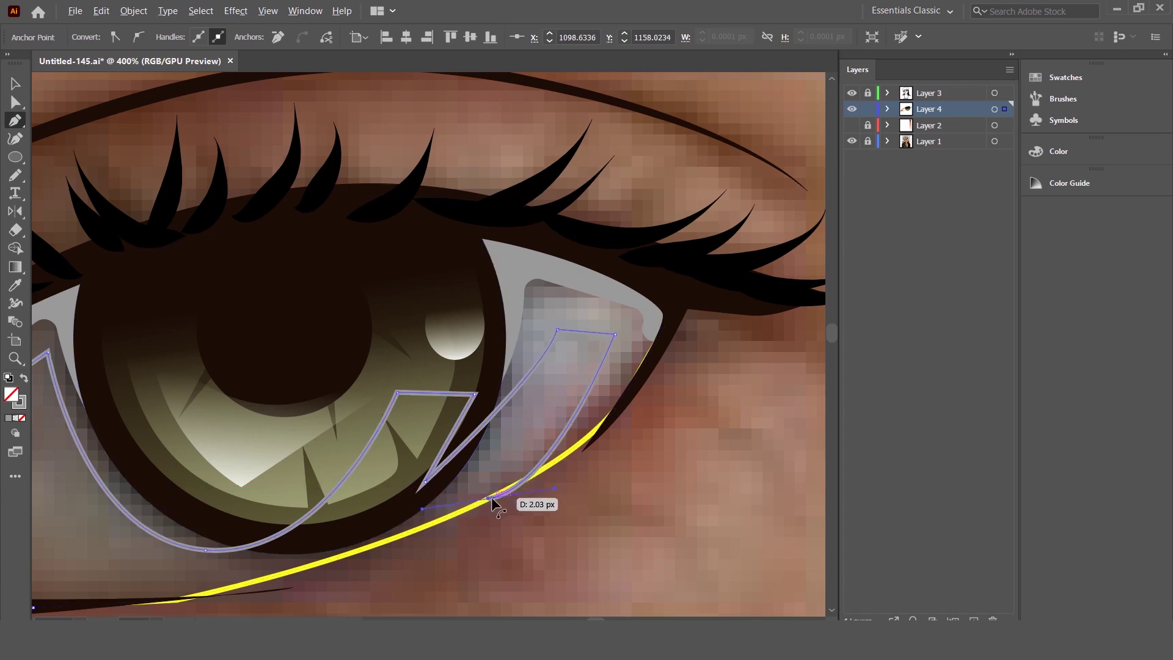
left_click_drag(660, 435, 657, 380)
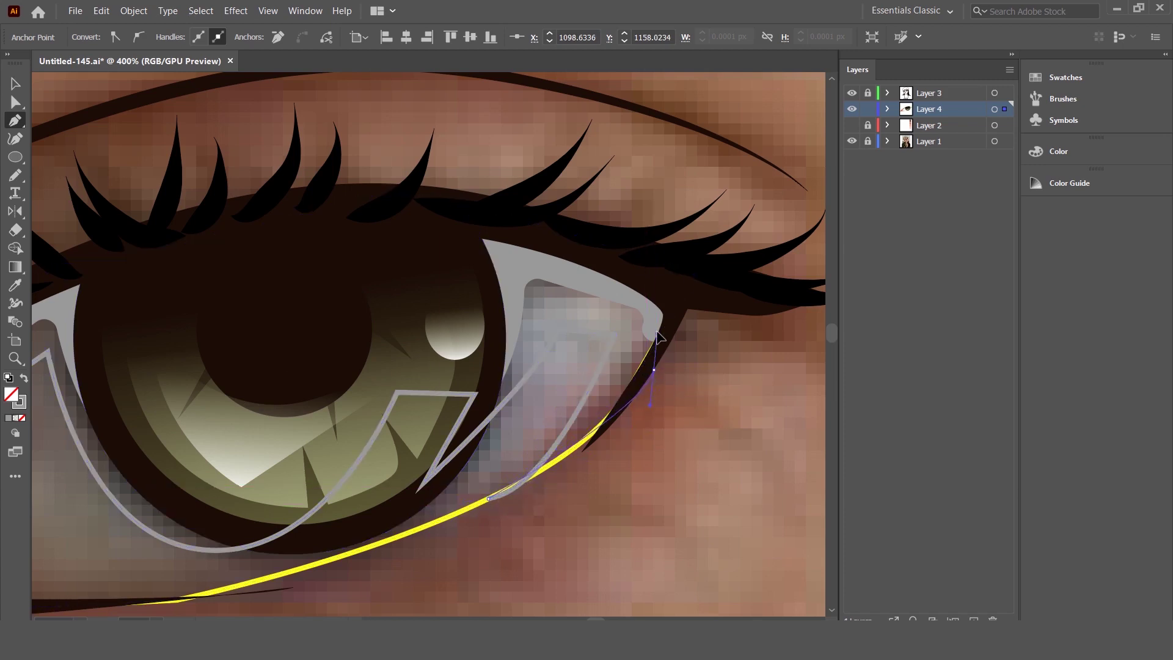
left_click_drag(666, 330, 676, 302)
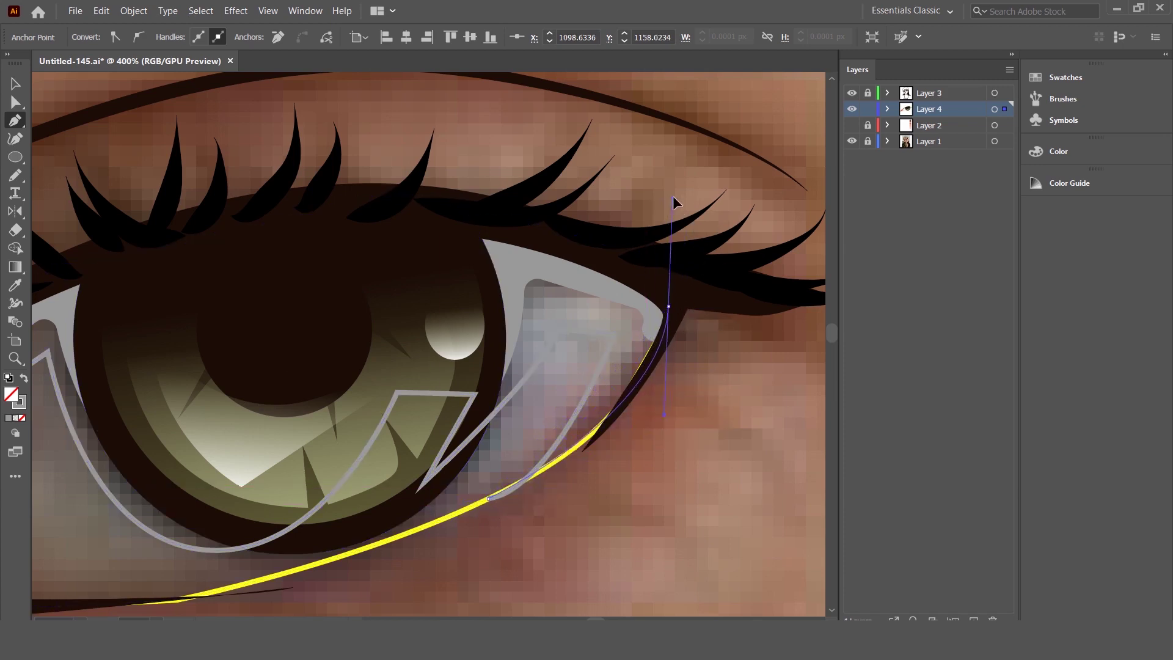
scroll(678, 195, "down", 3)
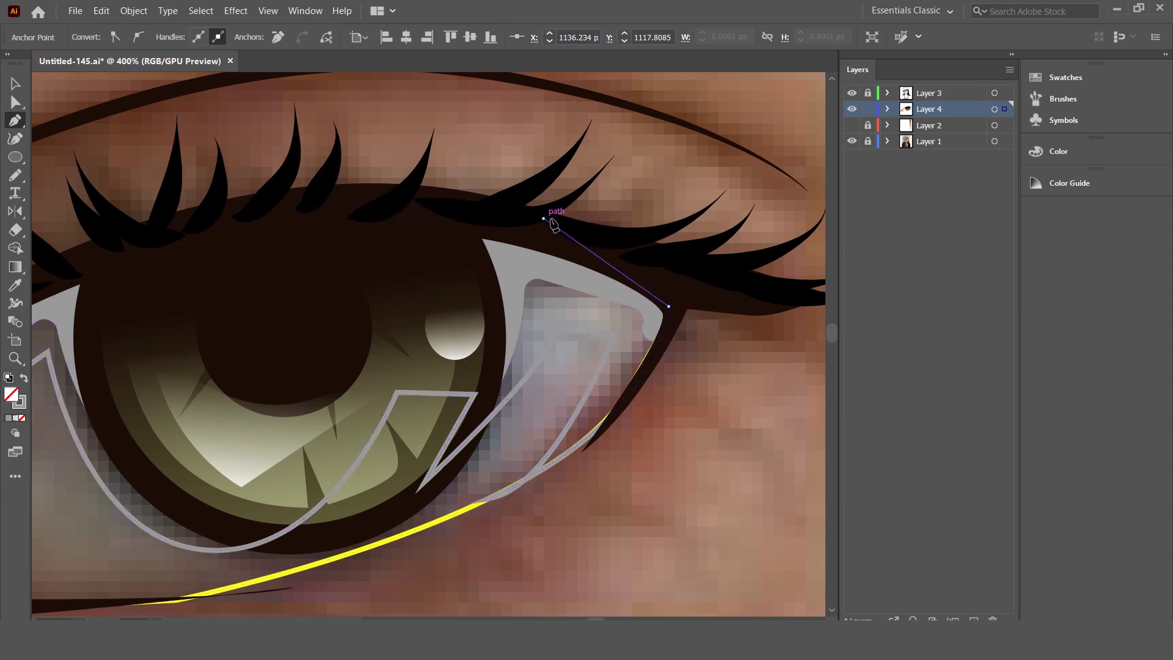
scroll(544, 222, "down", 4)
scroll(413, 280, "up", 2)
left_click(429, 257)
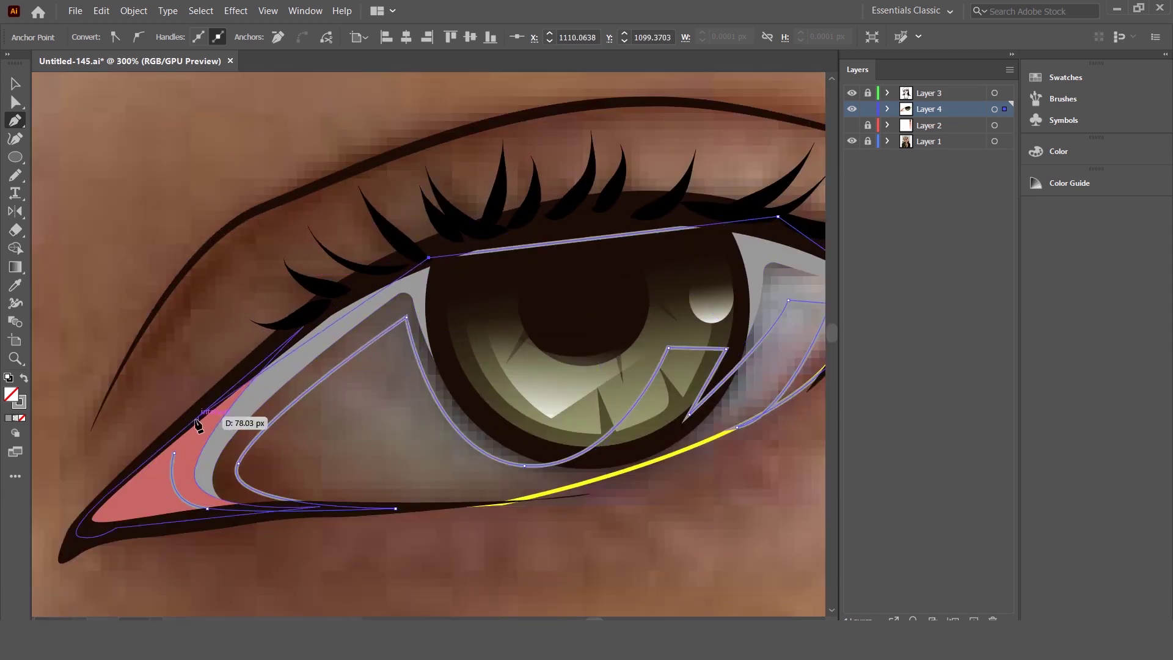
Step: Send the shadow shape to back and give it a lighter grey fill with no stroke
right_click(294, 382)
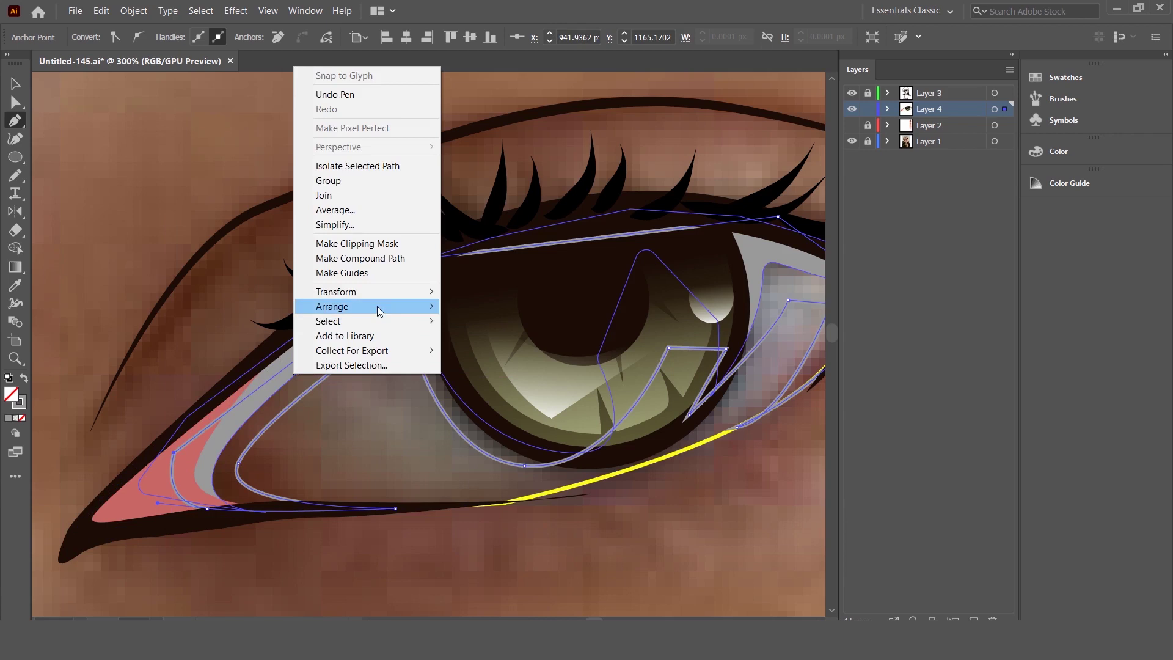
left_click(501, 352)
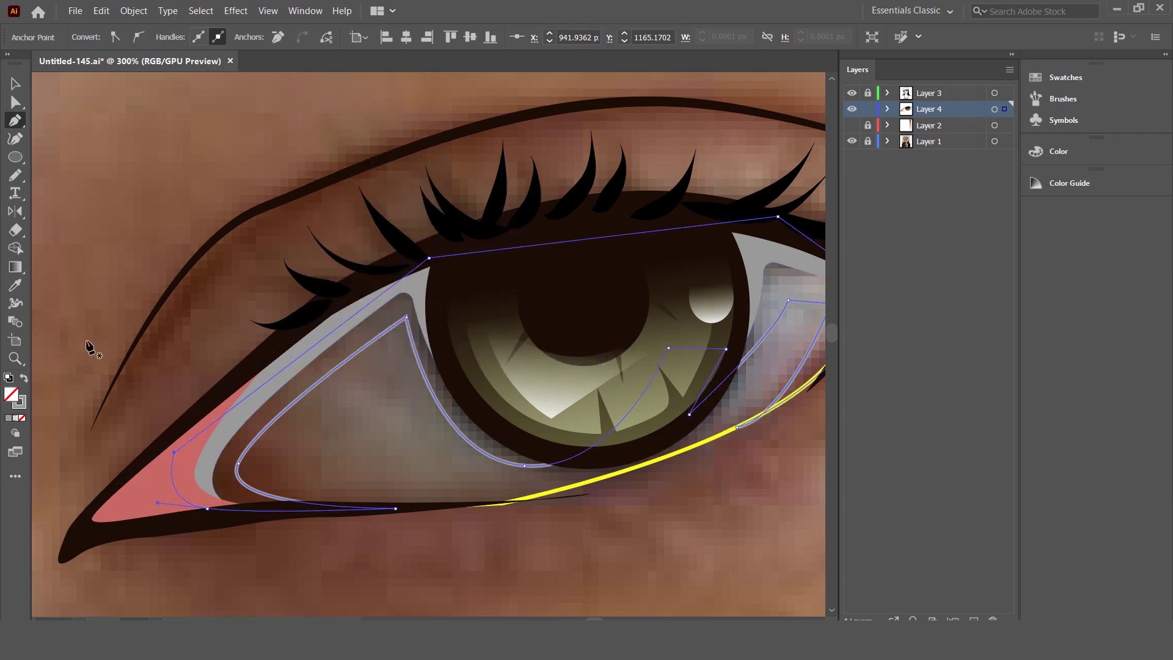
left_click(23, 379)
double_click(11, 394)
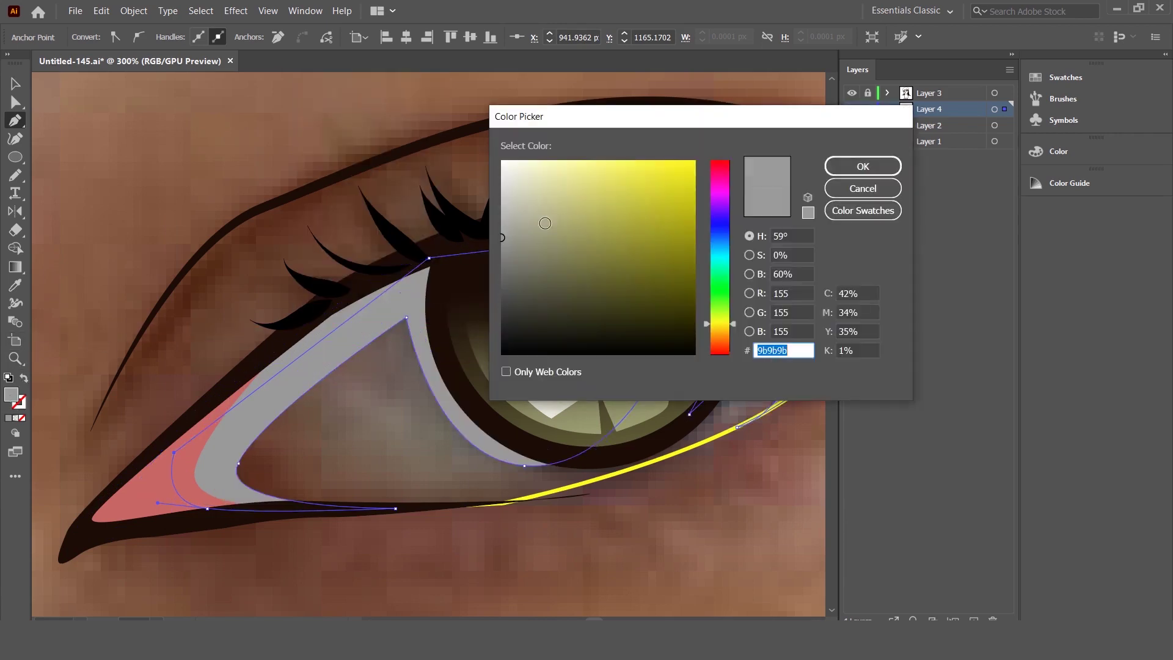
left_click_drag(499, 231, 497, 210)
left_click(862, 166)
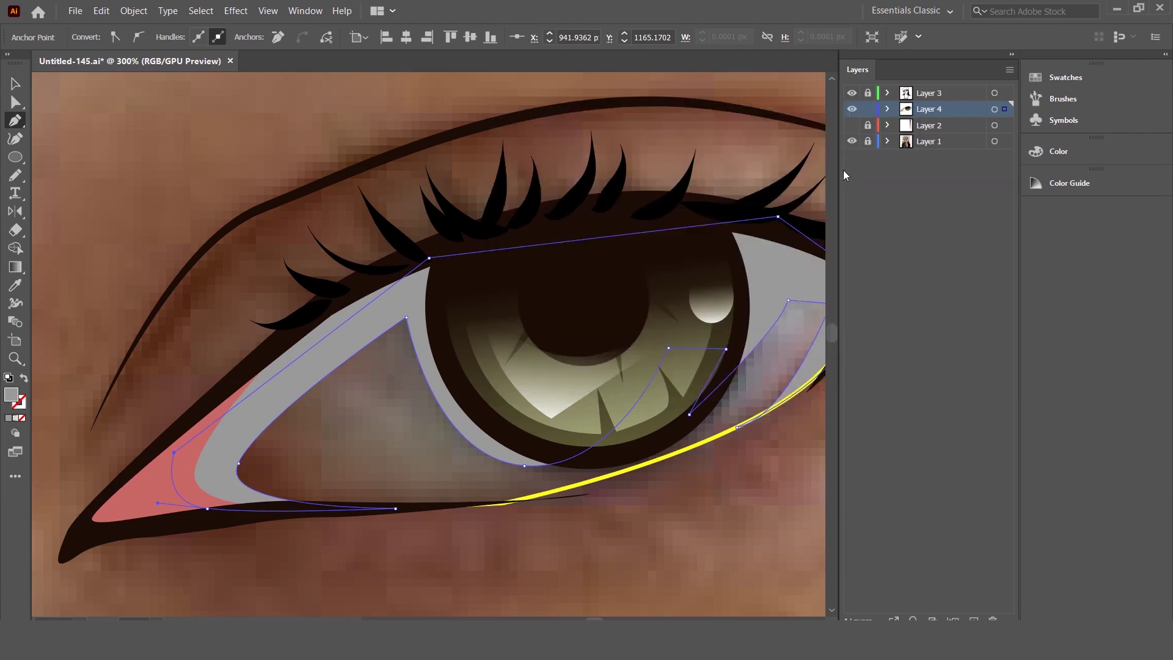
left_click(16, 83)
left_click(239, 175)
key("ctrl+minus")
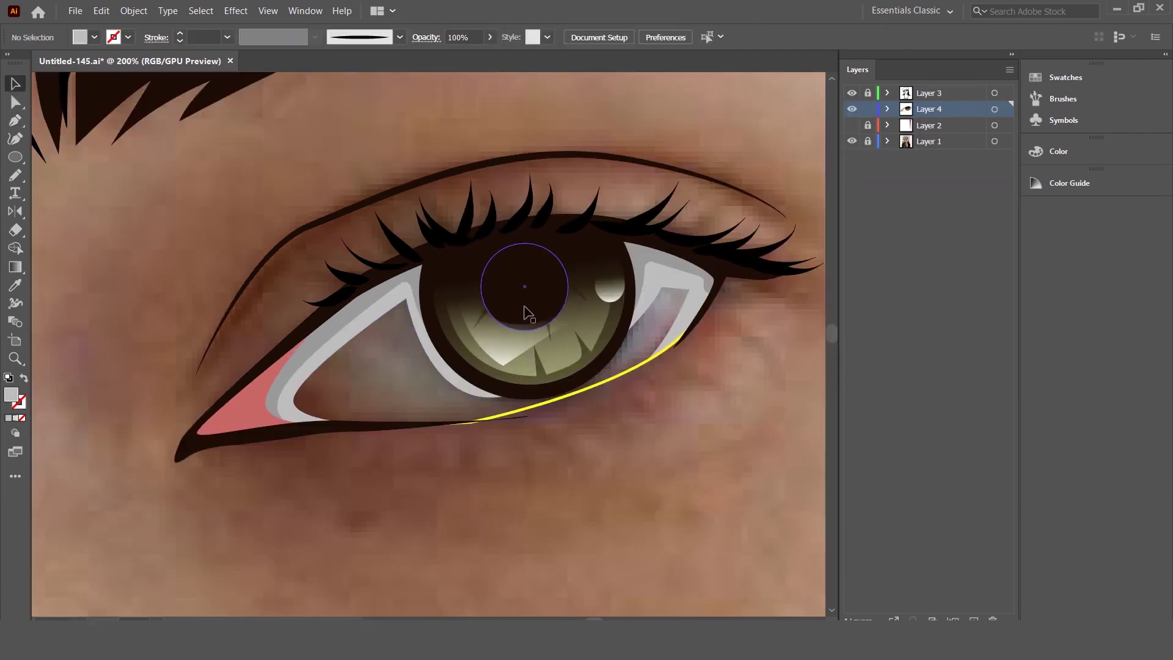
Step: Send the yellow eye outline to back and fill it with a lightened sampled grey
left_click(524, 412)
right_click(523, 412)
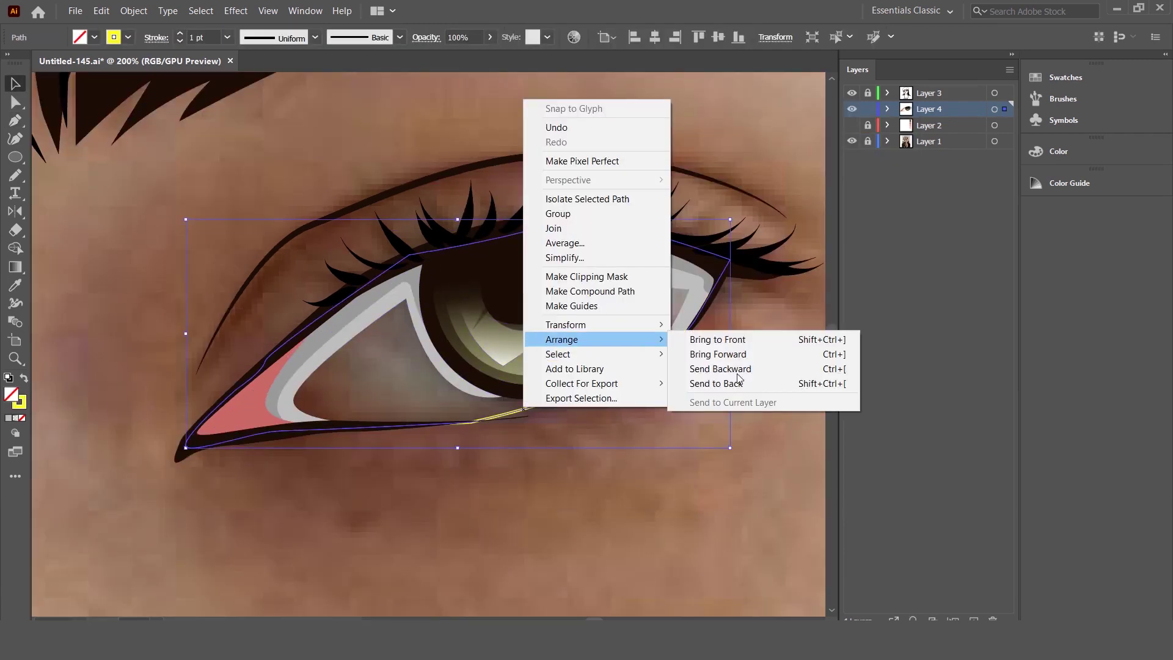
left_click(755, 384)
left_click(15, 285)
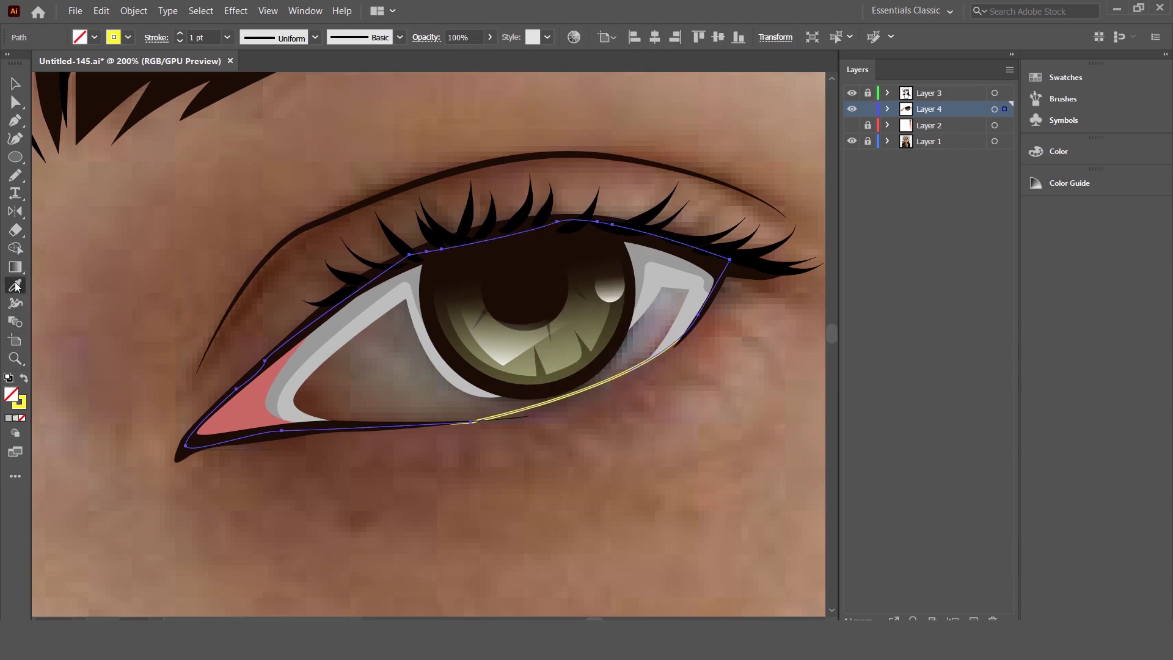
left_click(345, 336)
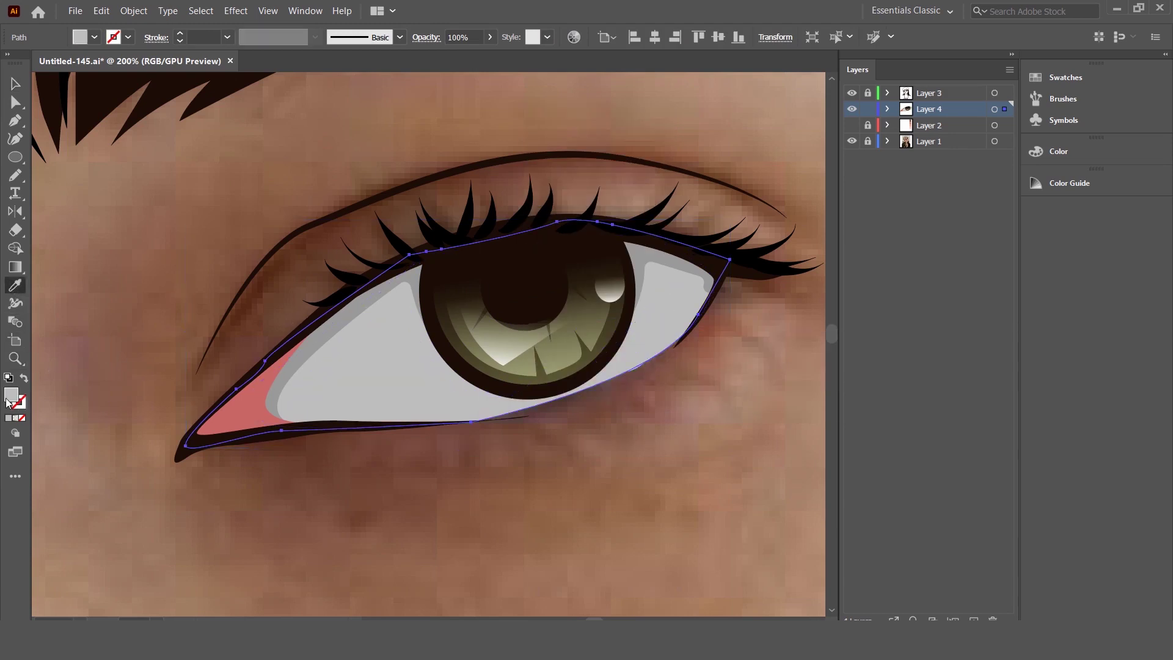
double_click(9, 397)
left_click_drag(501, 205, 498, 186)
left_click(863, 166)
left_click(63, 131)
Step: Reshape the grey shadow's outer-corner tip into a smooth curve along the lid
scroll(733, 257, "up", 1)
left_click(640, 309)
scroll(721, 313, "up", 2)
left_click(20, 107)
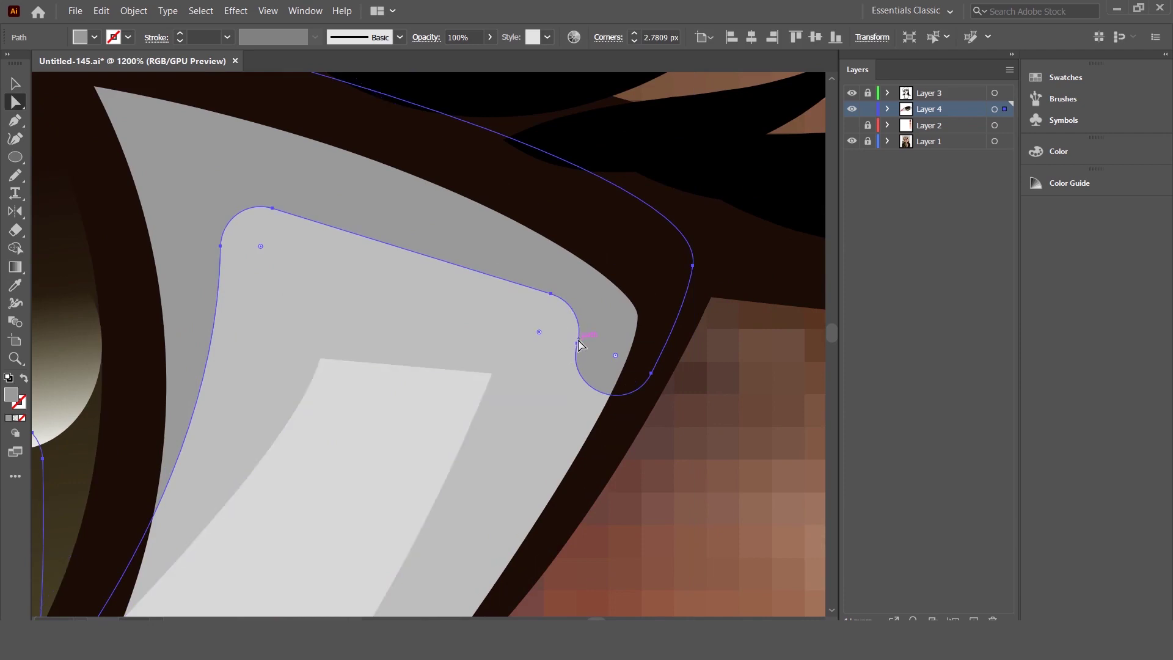
left_click_drag(579, 347, 626, 398)
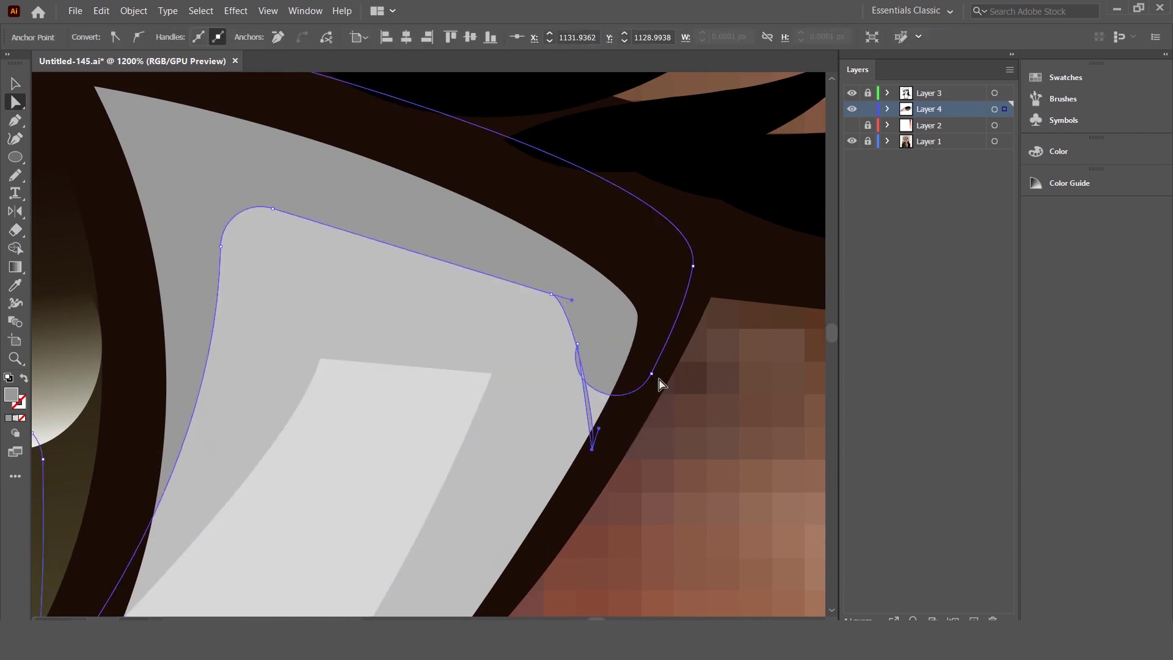
left_click(638, 370)
left_click(625, 363)
key("n")
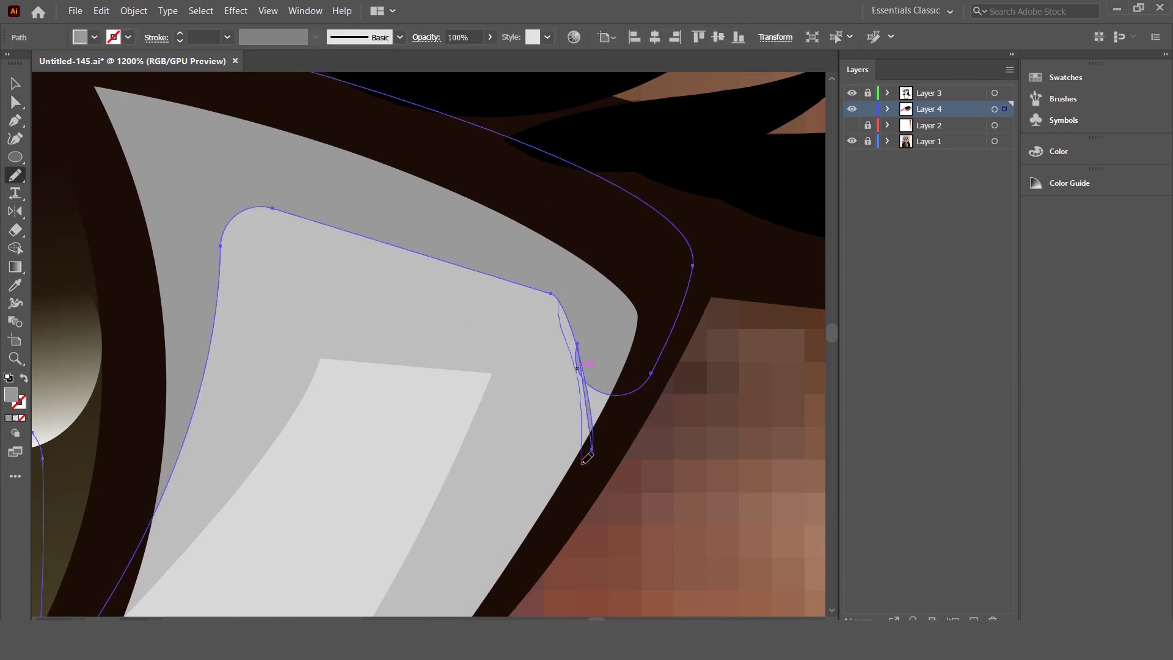
scroll(659, 361, "down", 3)
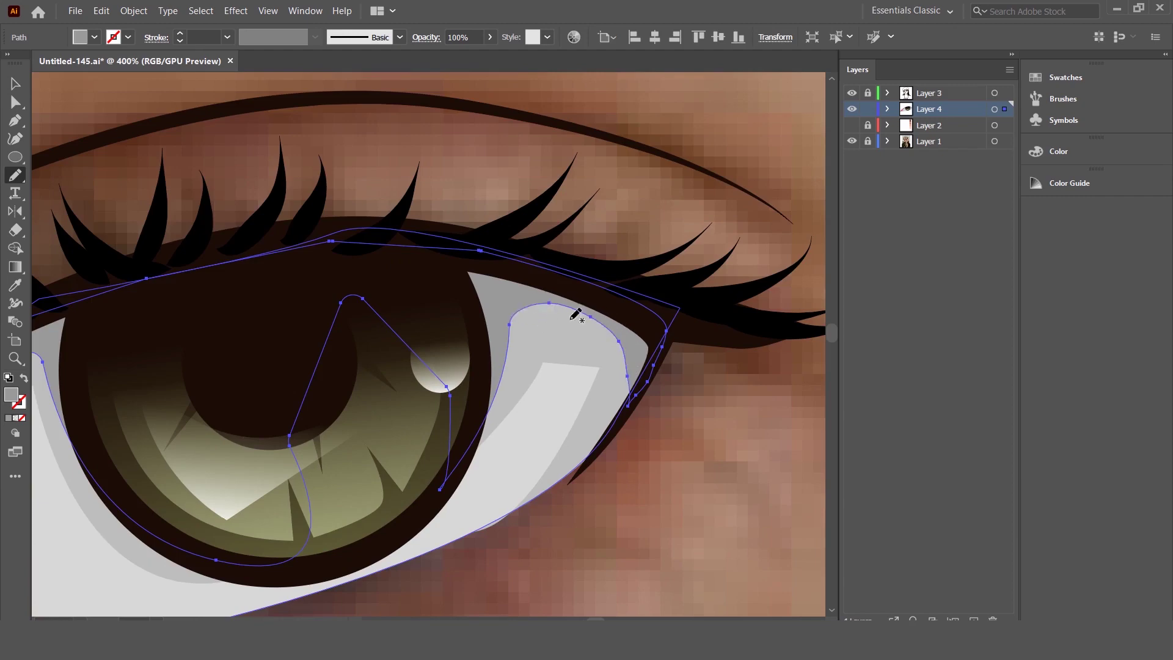
scroll(575, 314, "down", 2)
left_click(14, 85)
left_click(566, 177)
scroll(619, 202, "down", 2)
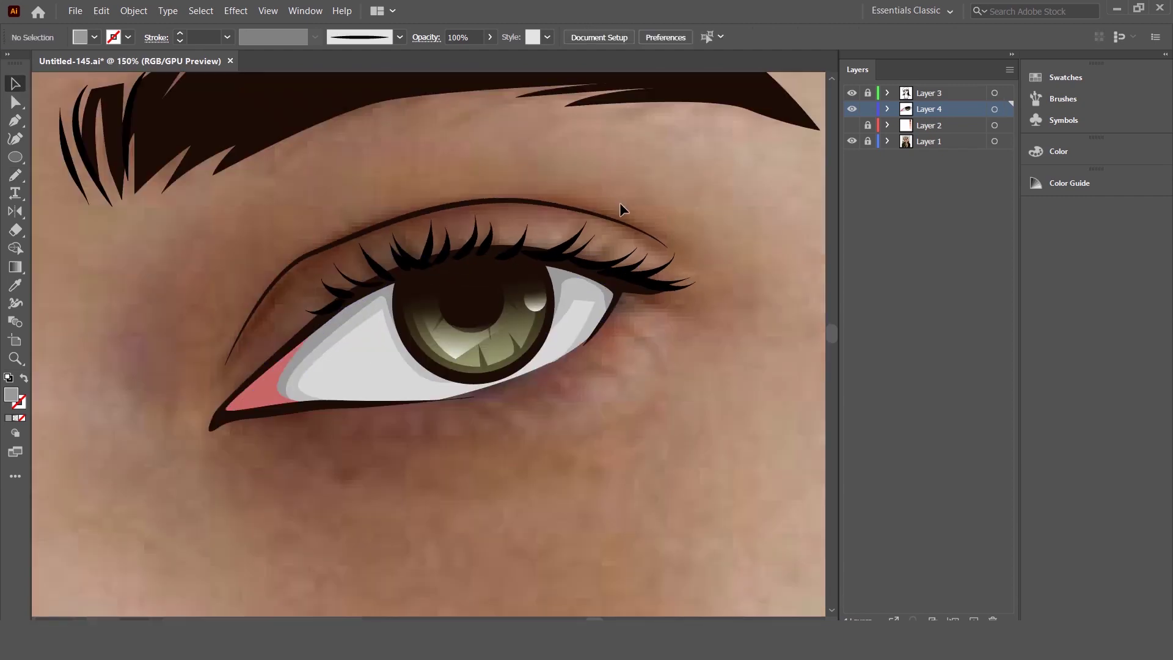
Step: With the Pencil, redraw the shadow's edge right of the iris into a rounded curve
scroll(620, 203, "down", 3)
scroll(580, 302, "up", 4)
left_click(516, 303)
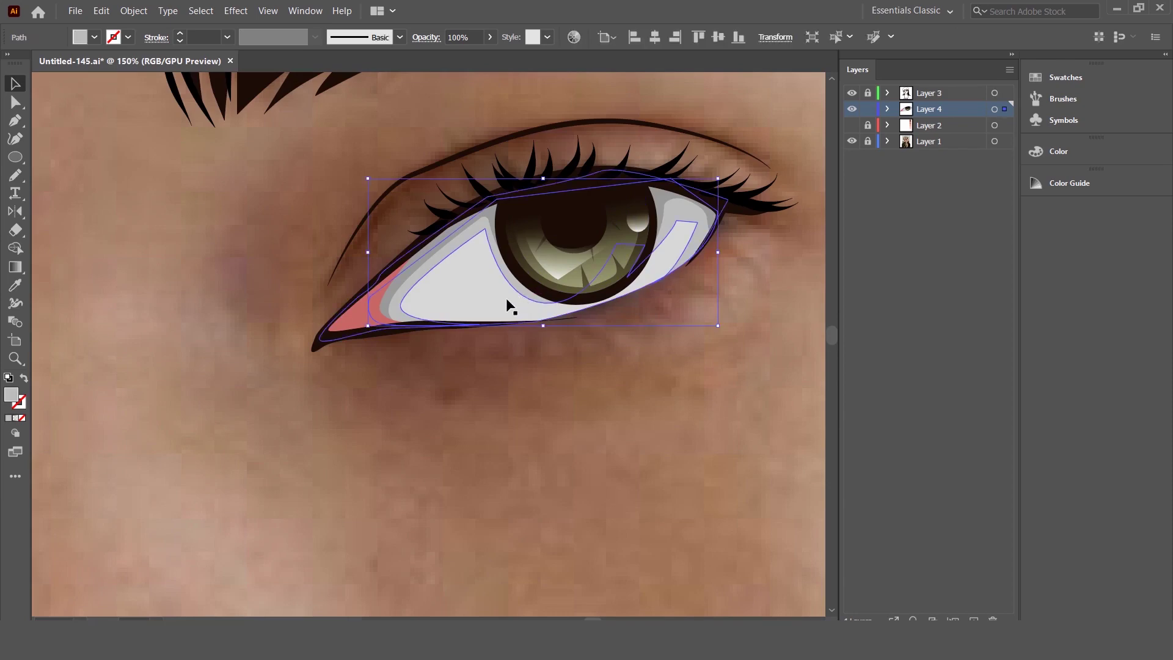
left_click(718, 372)
scroll(720, 371, "down", 3)
scroll(734, 318, "up", 2)
scroll(694, 365, "up", 3)
left_click(710, 286)
key("n")
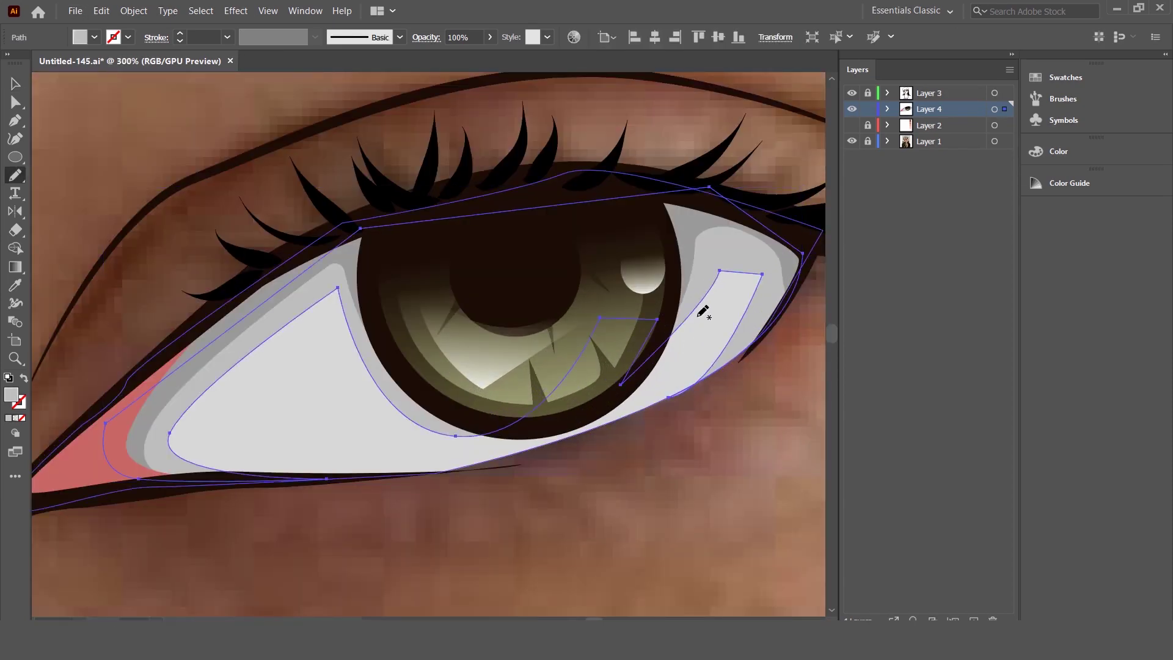
left_click_drag(697, 325, 674, 335)
left_click_drag(773, 272, 767, 275)
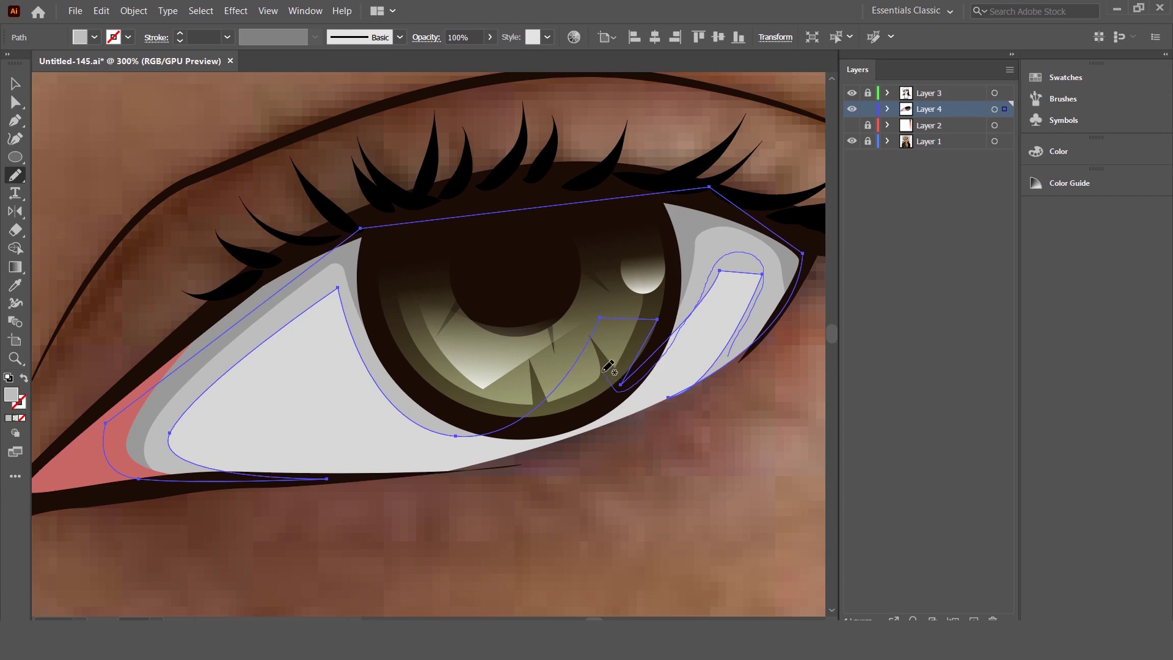
left_click_drag(574, 363, 603, 348)
key("ctrl+1")
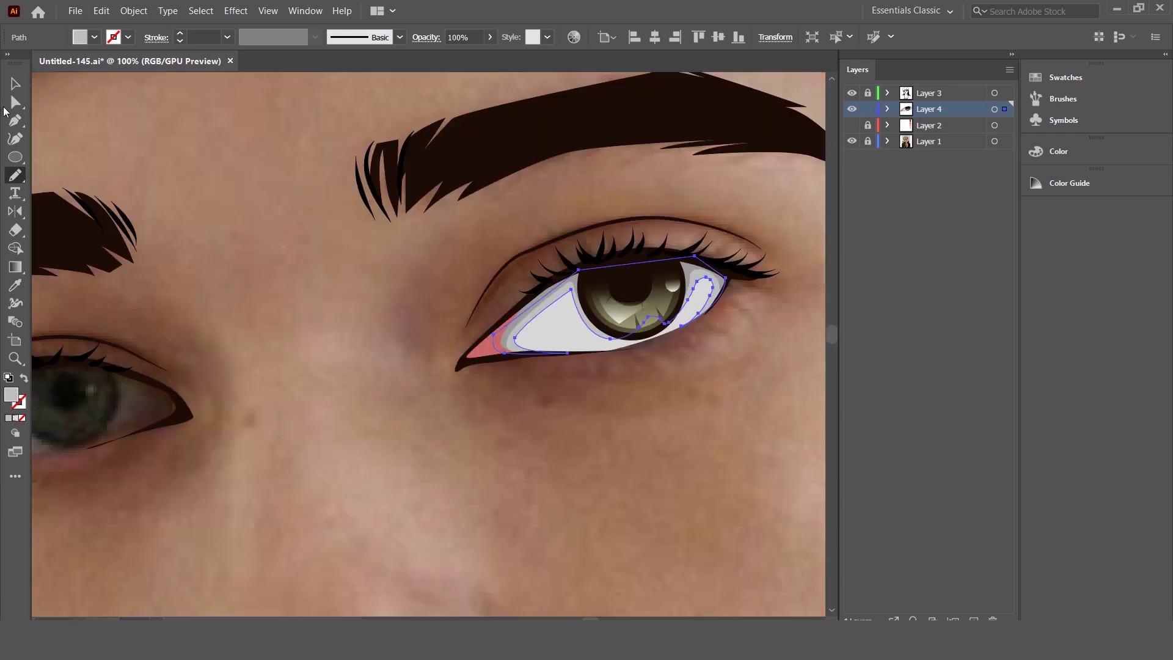
scroll(511, 211, "down", 3)
left_click(535, 210)
scroll(558, 220, "up", 3)
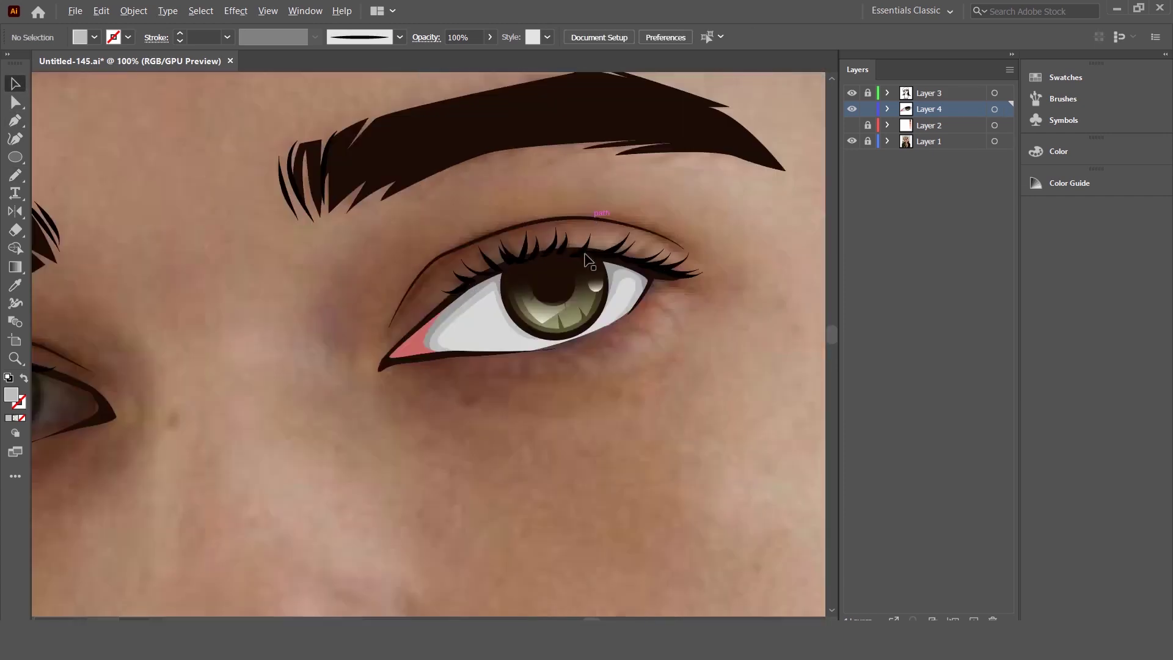
Step: Set the eye-white fill to light grey #d3d3d3
scroll(543, 287, "up", 2)
left_click(437, 369)
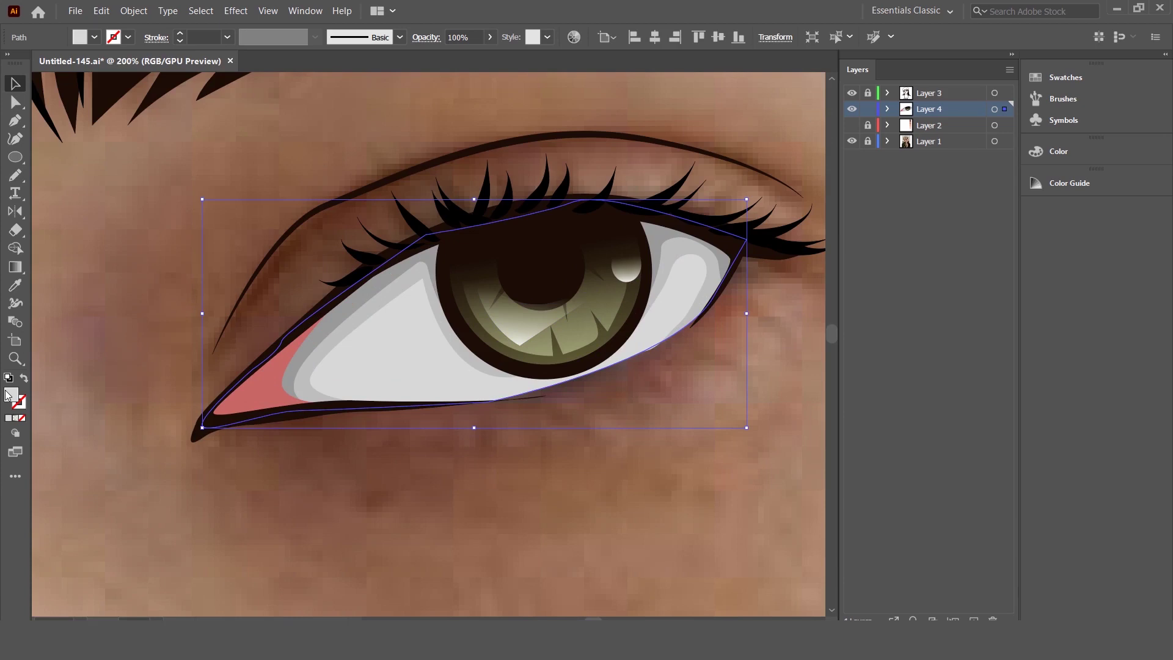
double_click(9, 394)
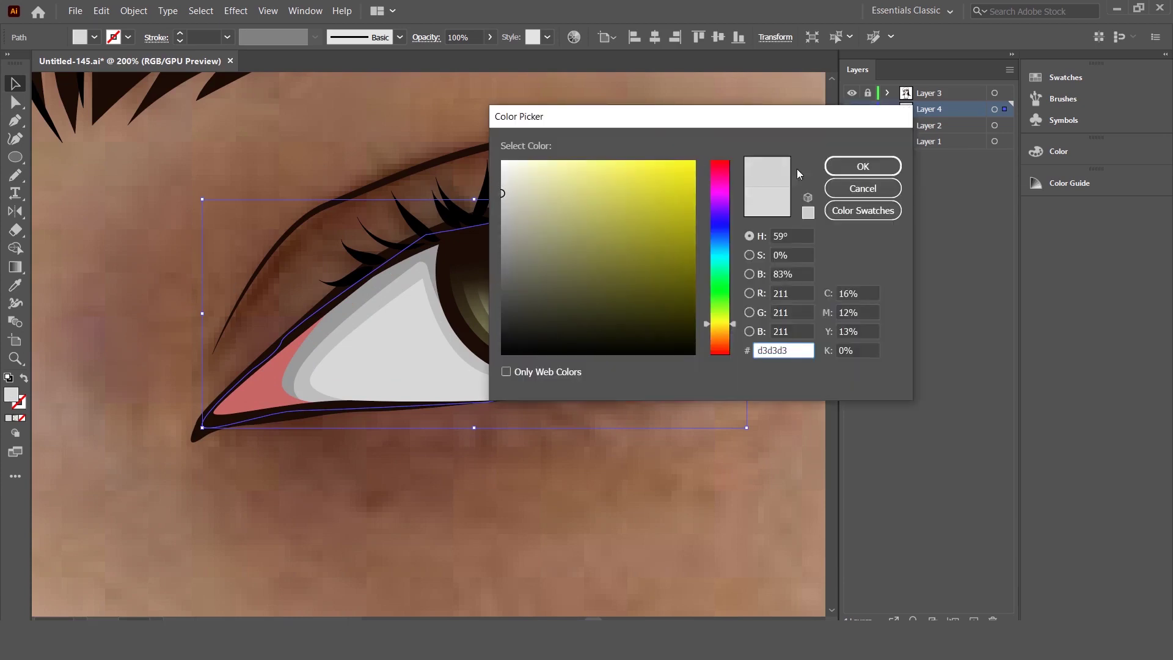
left_click(862, 166)
left_click(424, 170)
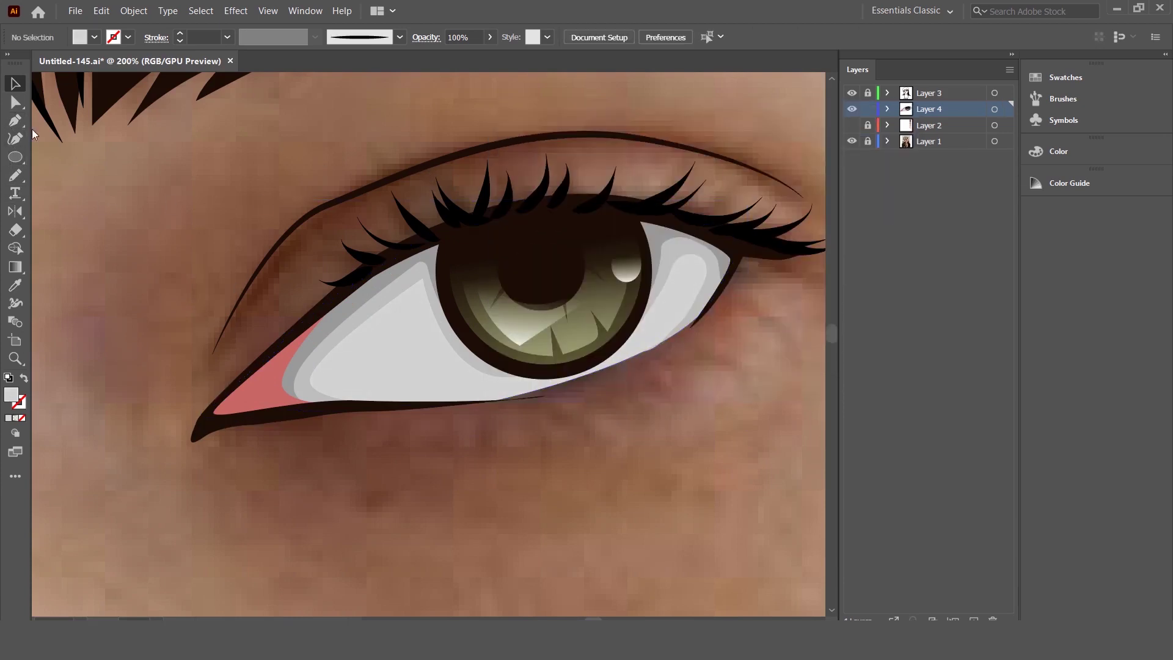
Step: Draw a small curved triangle inside the eye white's inner corner and sample a grey fill
left_click(16, 120)
left_click(407, 308)
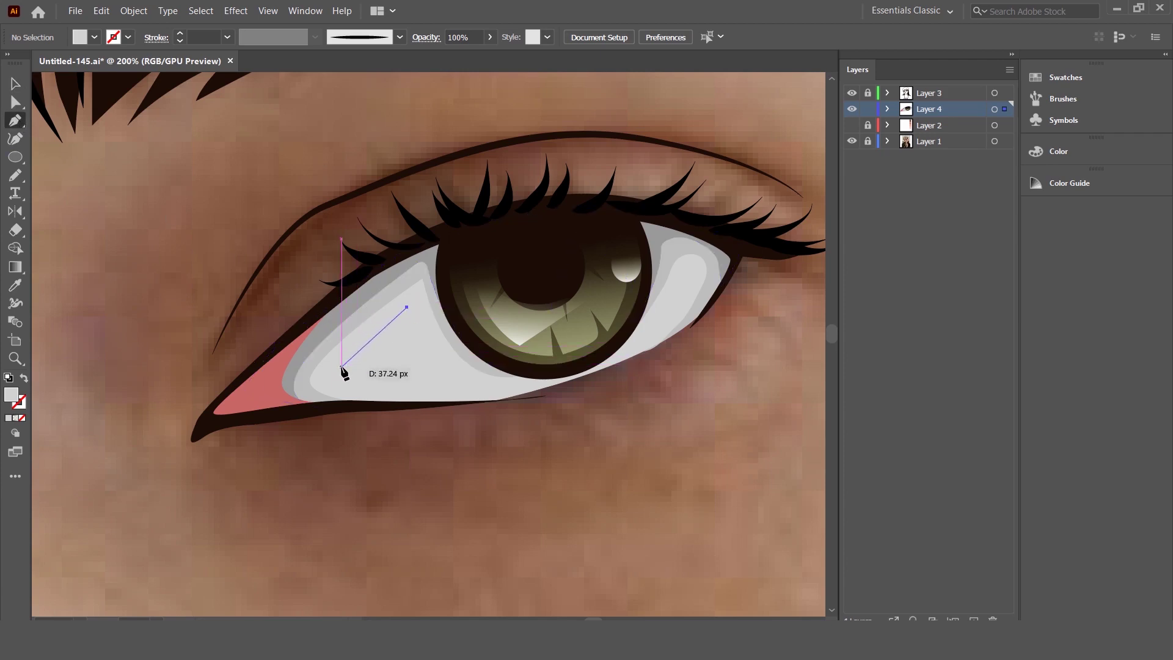
left_click_drag(343, 363, 339, 375)
left_click(474, 384)
left_click_drag(408, 308, 414, 261)
left_click(15, 285)
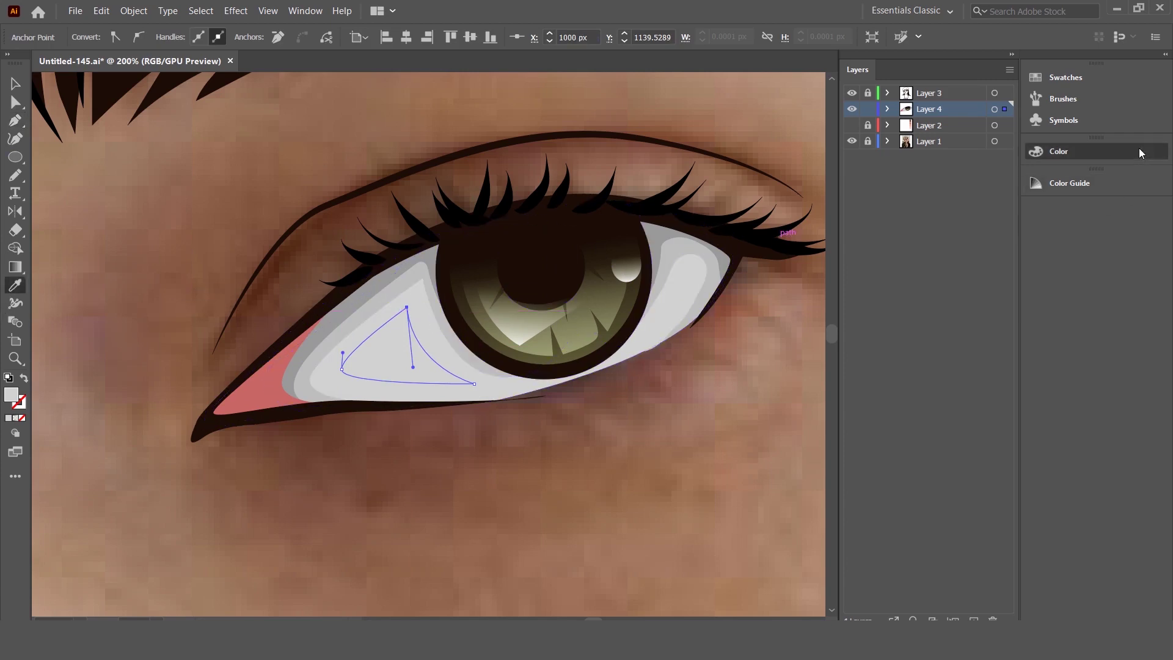
Step: Switch the Color panel sliders to HSB and deselect the triangle
left_click(1139, 150)
left_click(1017, 144)
left_click(1035, 208)
left_click(15, 84)
left_click(217, 199)
scroll(537, 284, "down", 1)
scroll(650, 317, "down", 2)
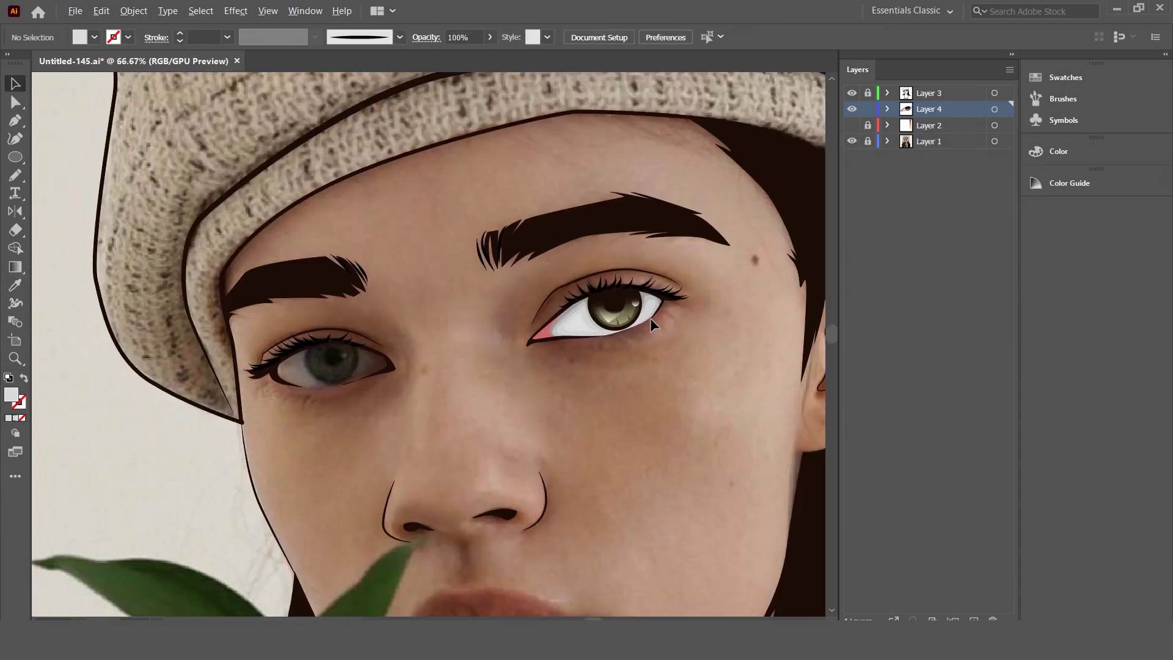
Step: Reshape the eyeliner's lower tail into a longer, thinner taper along the lower lid
scroll(347, 376, "up", 1)
scroll(296, 348, "up", 1)
scroll(580, 329, "up", 1)
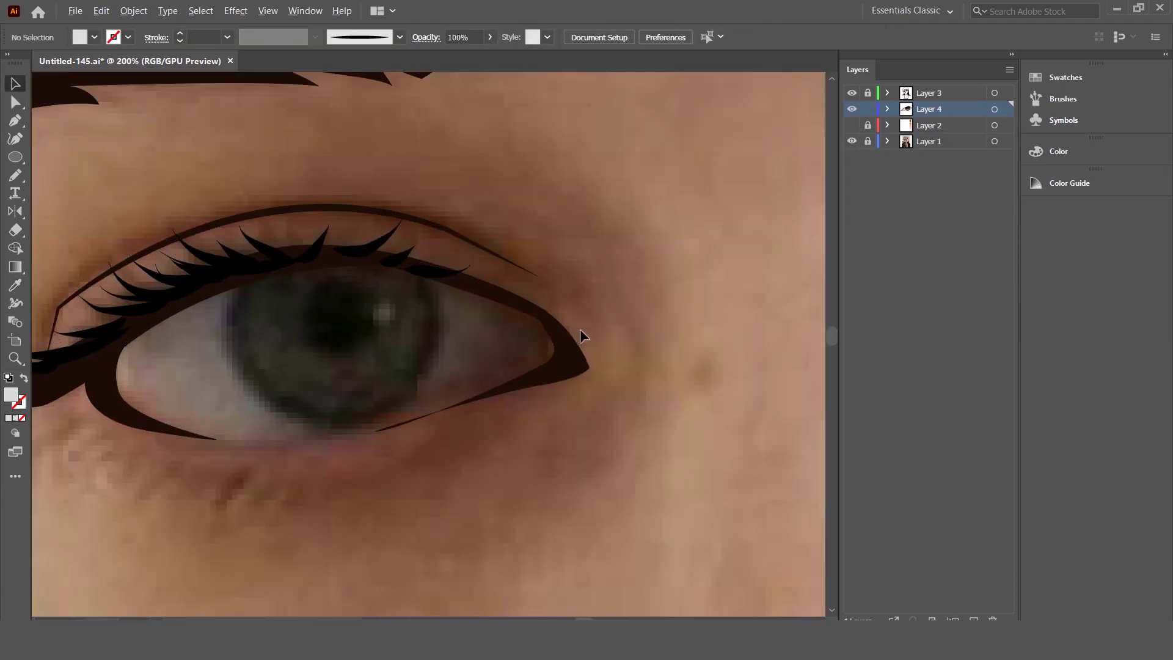
scroll(489, 372, "up", 1)
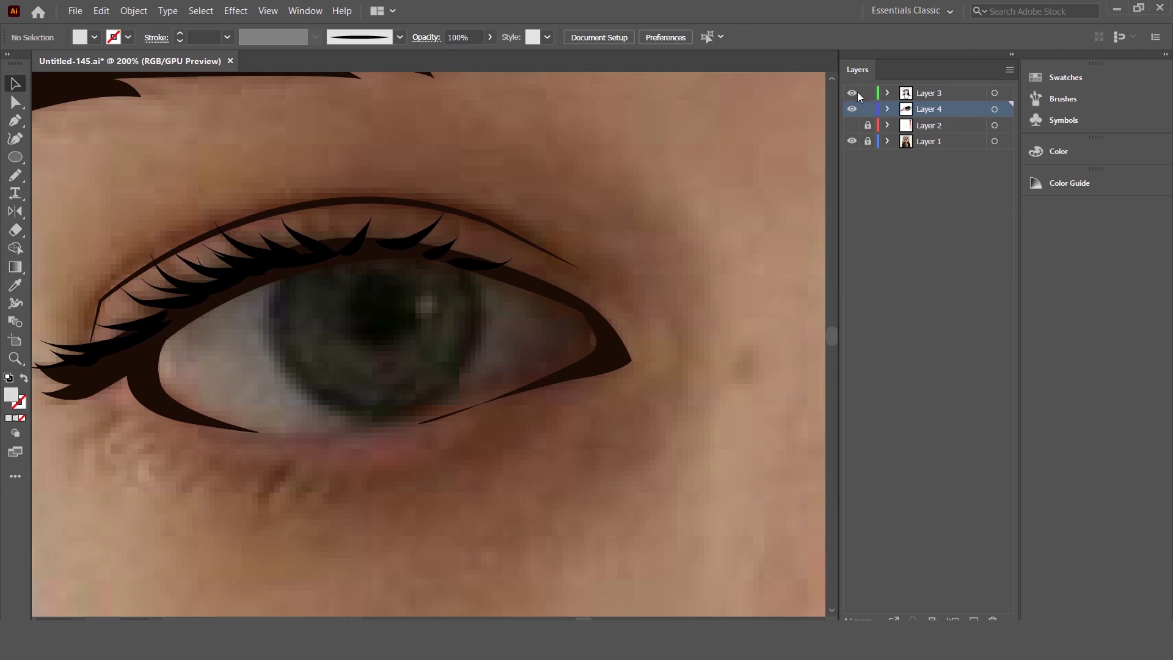
left_click(611, 360)
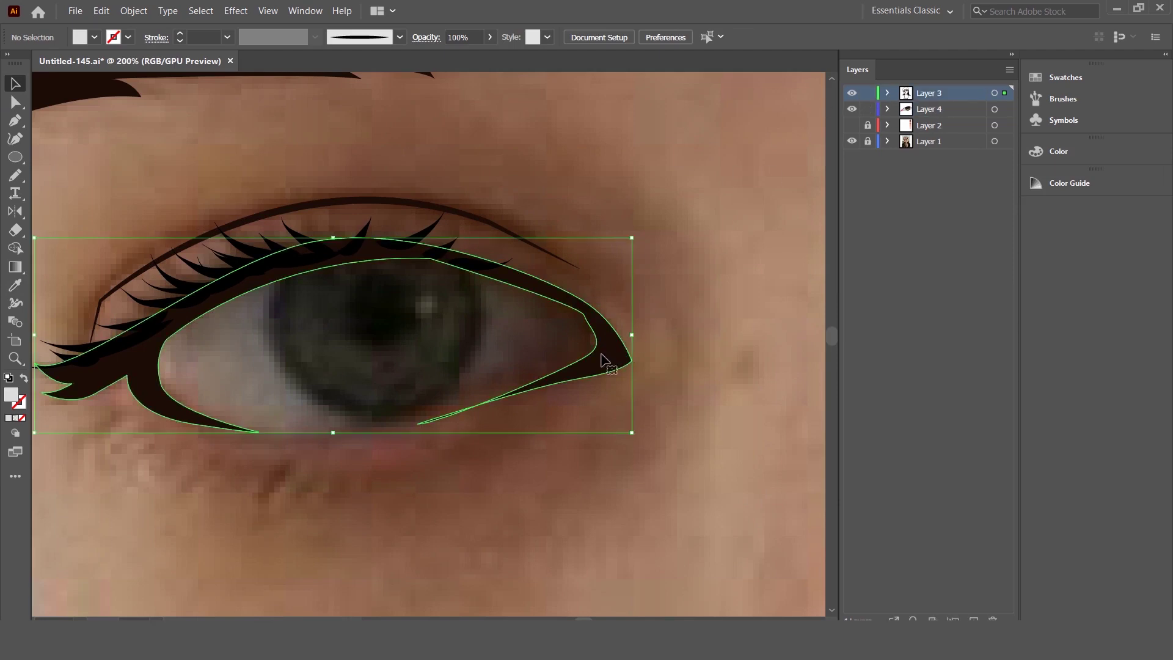
left_click(17, 102)
scroll(403, 437, "up", 2)
left_click_drag(450, 419, 430, 407)
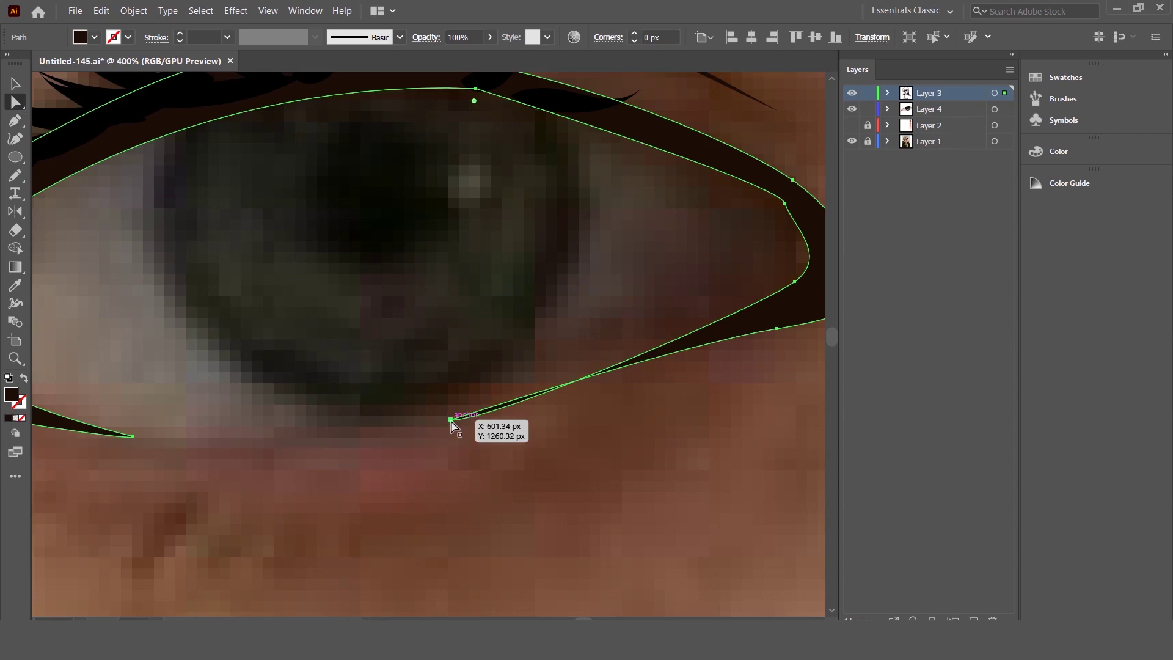
scroll(422, 406, "down", 1)
scroll(672, 367, "up", 2)
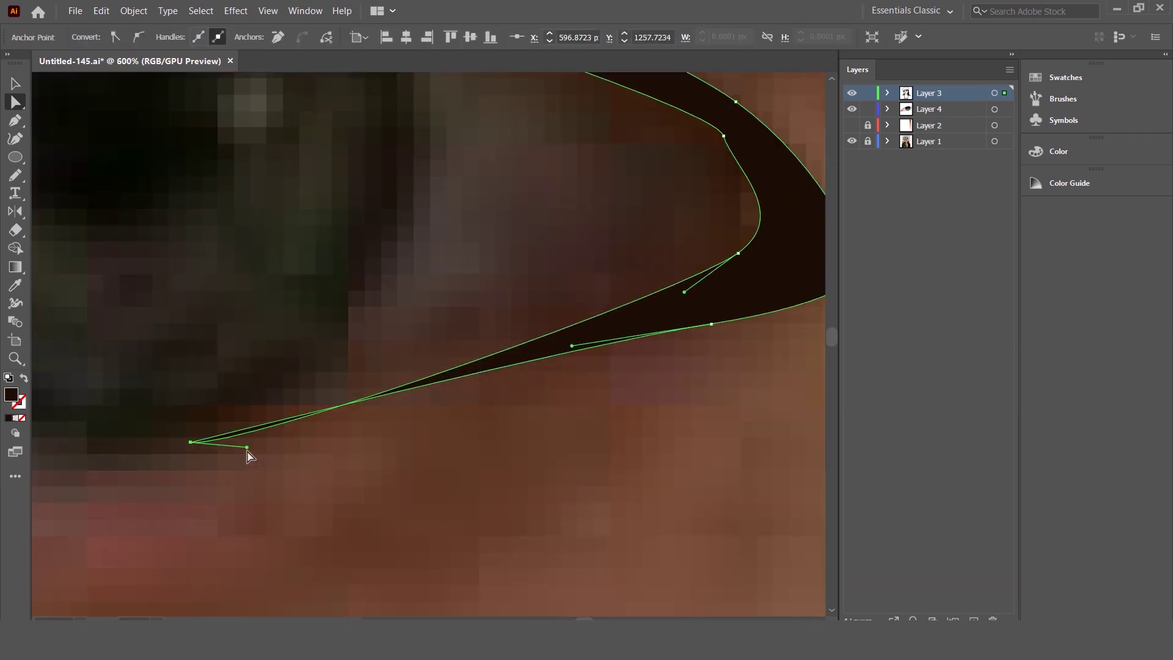
left_click_drag(243, 445, 227, 432)
left_click(432, 345)
Step: Make Layer 4 the active drawing layer
scroll(609, 268, "down", 4)
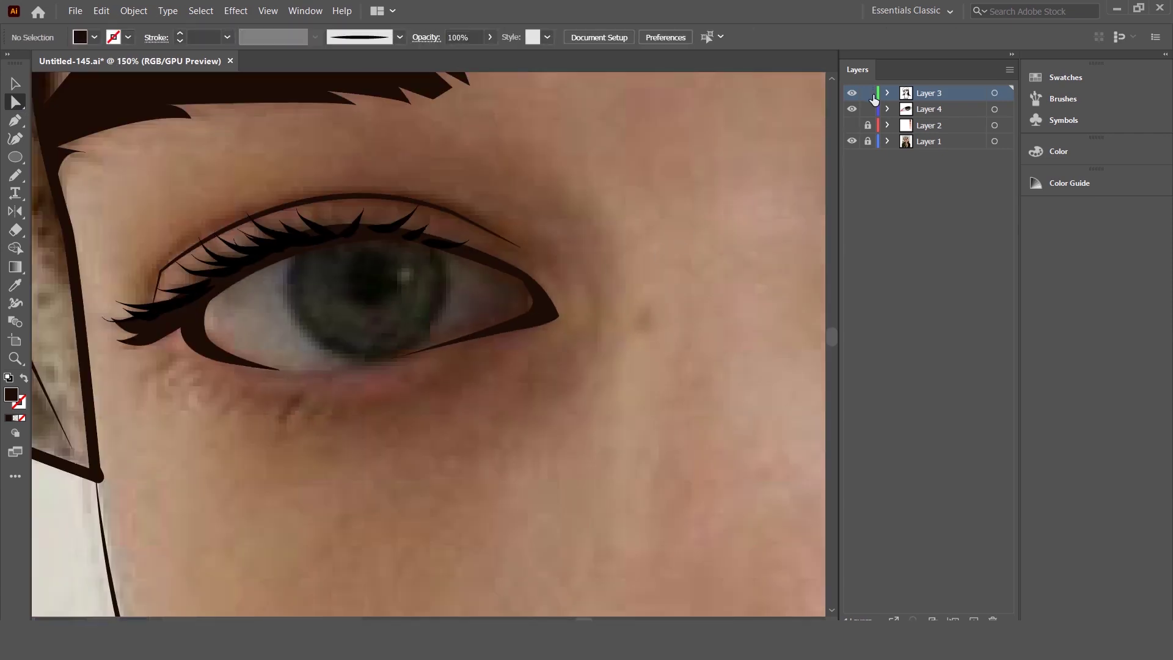
left_click(916, 110)
scroll(626, 244, "up", 1)
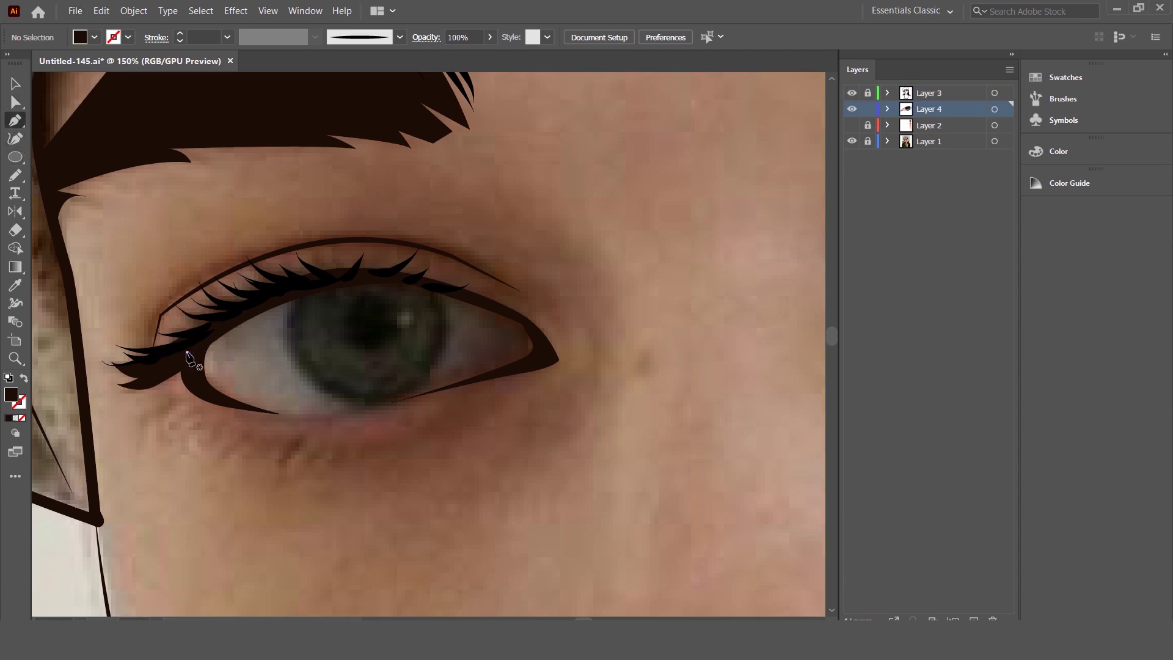
Step: Pen-trace the lower lid from inner to outer corner with no fill
left_click(186, 352)
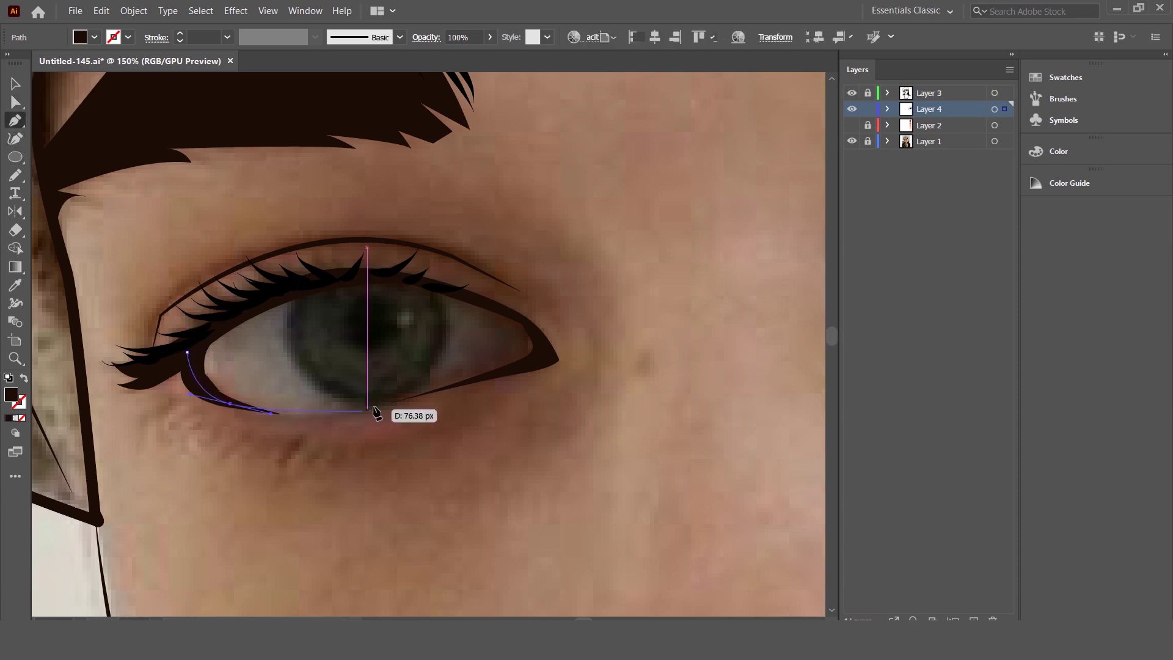
left_click(371, 413)
scroll(366, 415, "up", 2)
left_click_drag(391, 410, 469, 382)
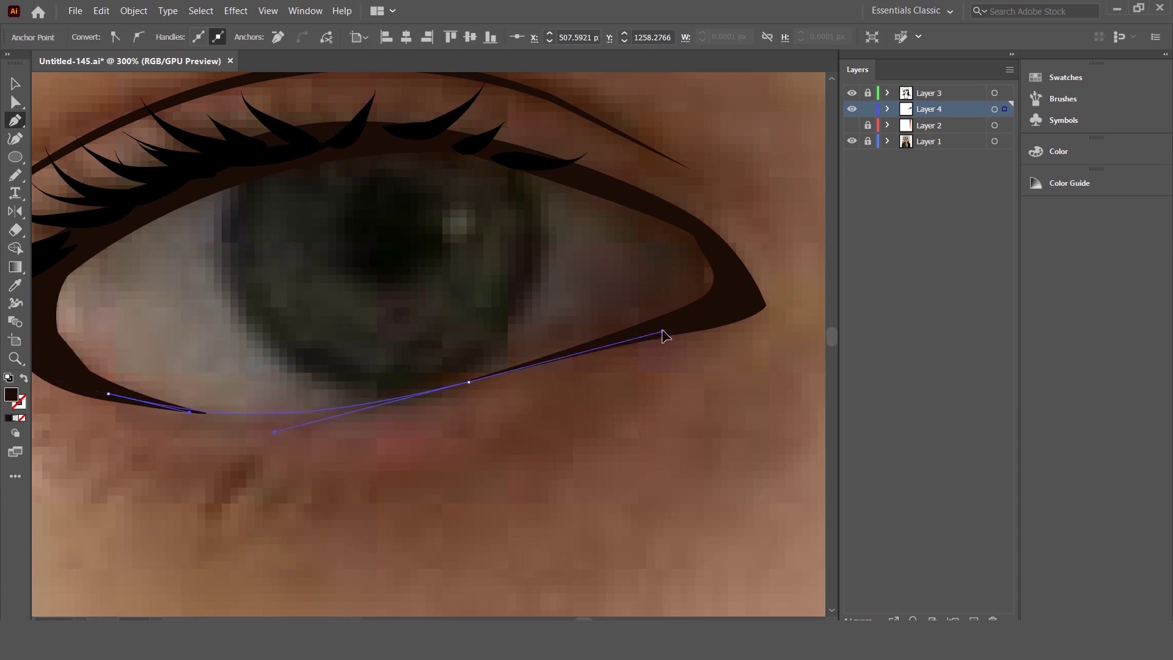
left_click_drag(731, 292, 764, 263)
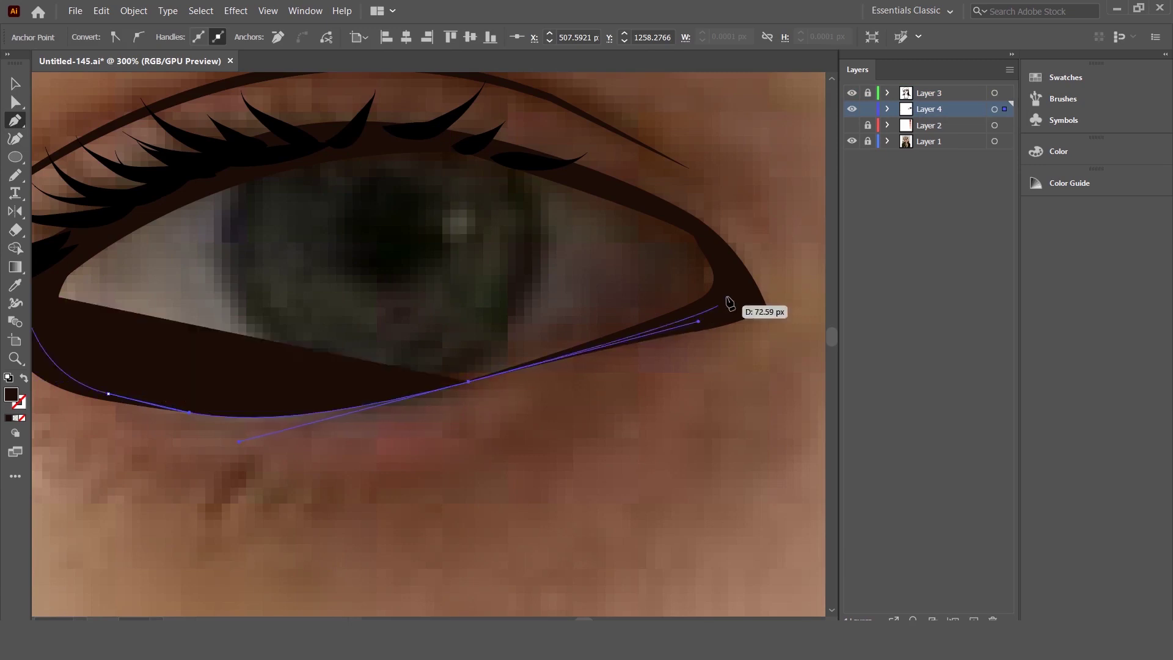
left_click(23, 378)
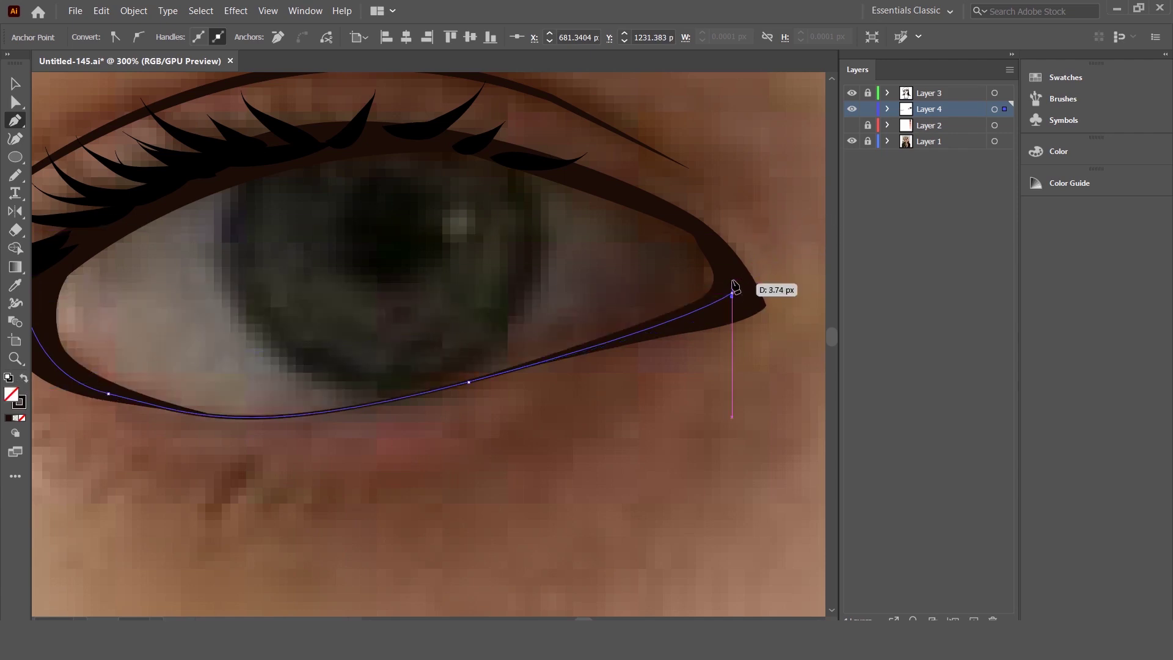
Step: Continue the outline along the upper lid and close it at the inner corner
left_click_drag(706, 235, 681, 215)
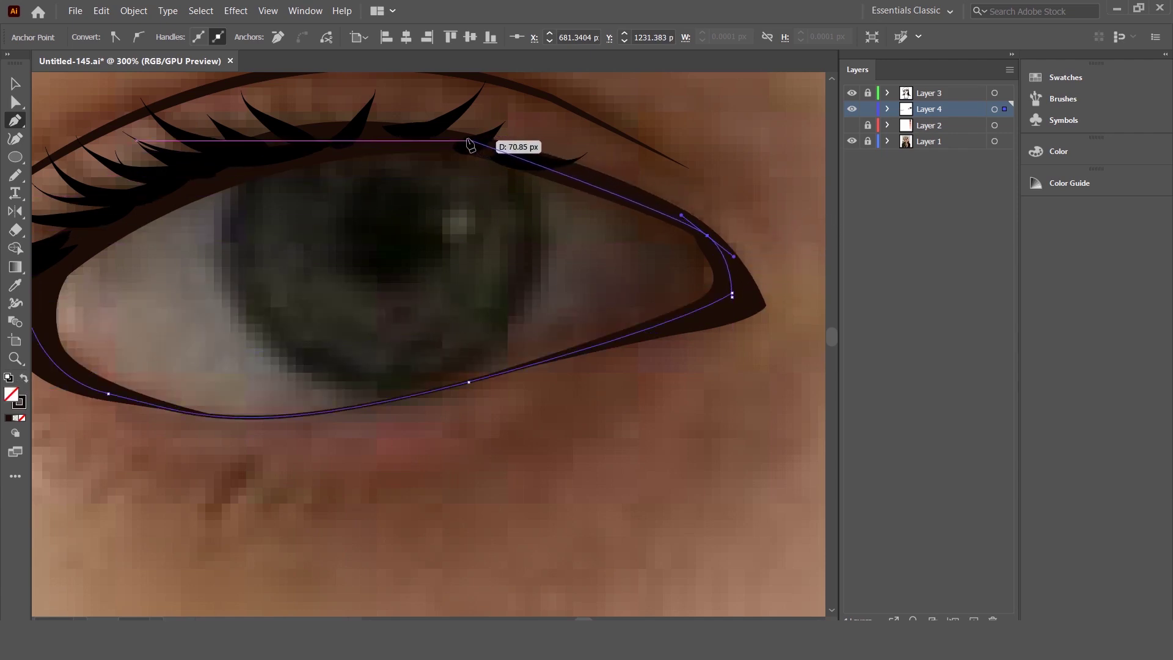
scroll(477, 153, "down", 2)
scroll(498, 189, "up", 2)
left_click_drag(536, 169, 418, 197)
left_click_drag(337, 254, 281, 281)
left_click_drag(239, 324, 245, 330)
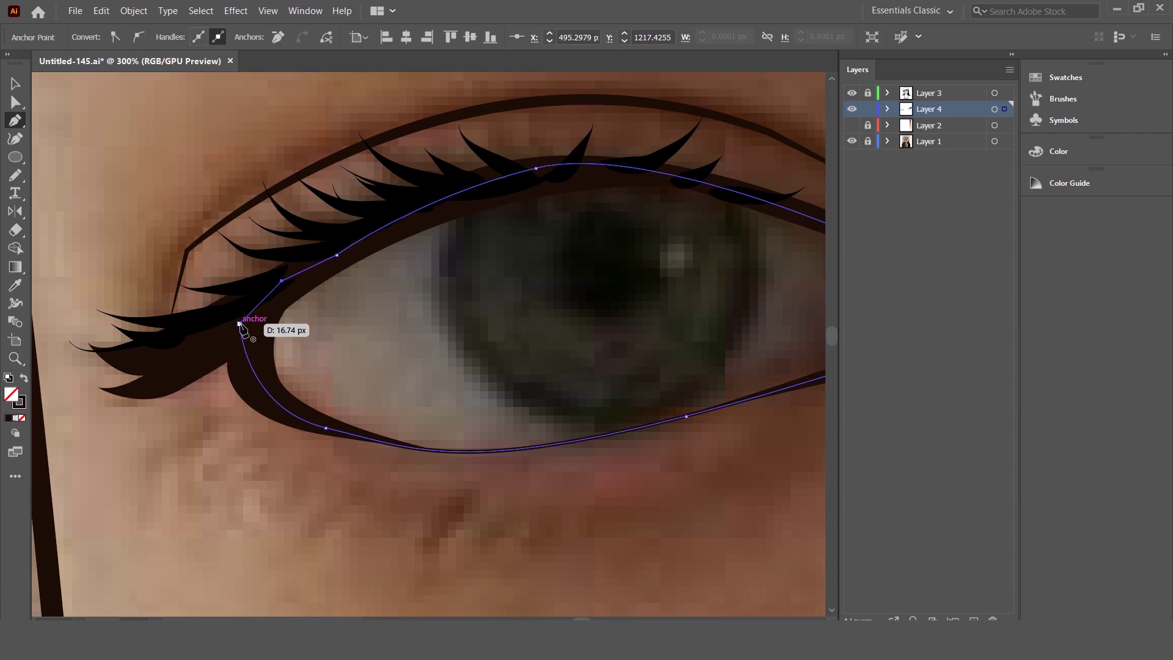
scroll(393, 304, "down", 1)
Step: Give the finished eye outline a white stroke
left_click(15, 85)
left_click(427, 435)
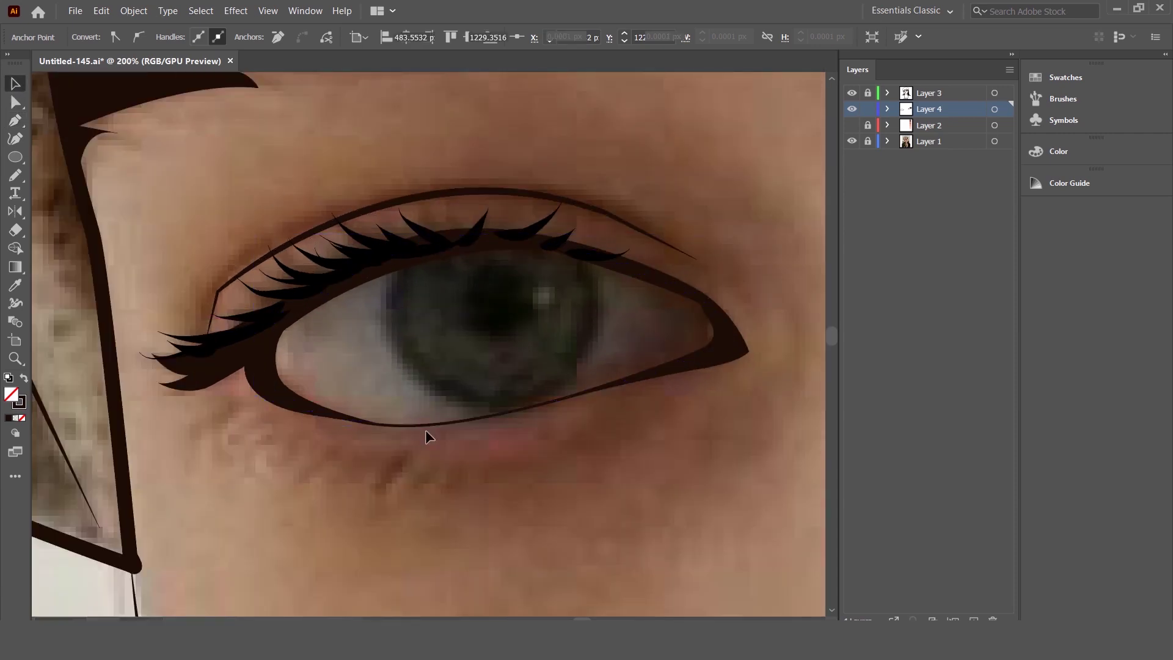
left_click(114, 38)
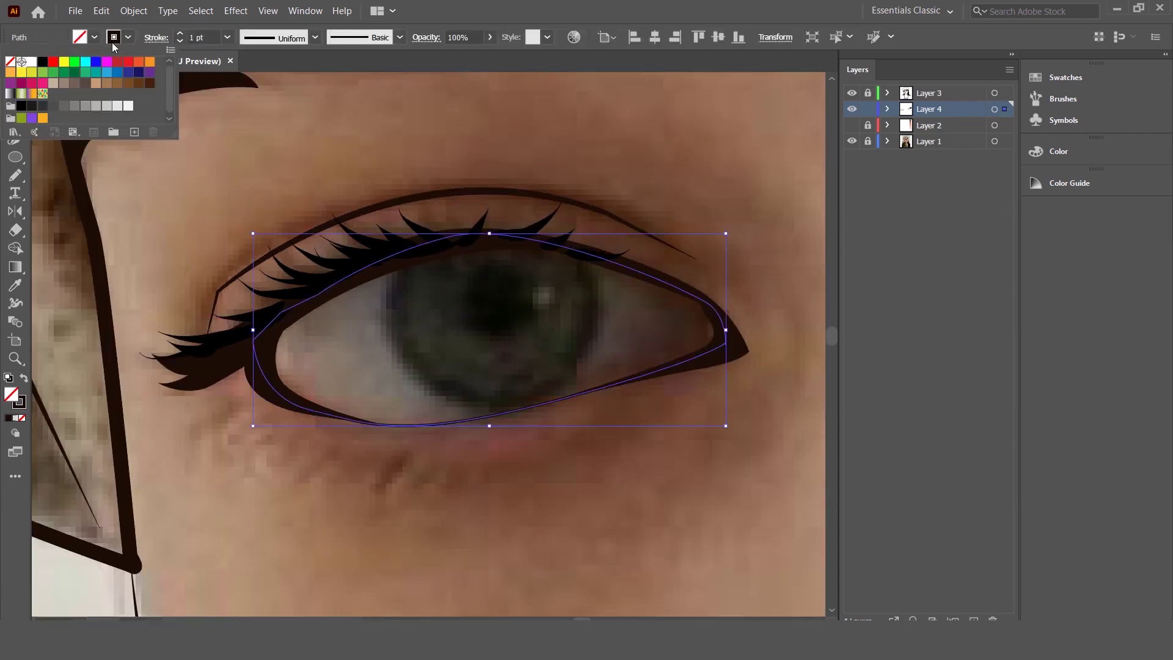
left_click(334, 220)
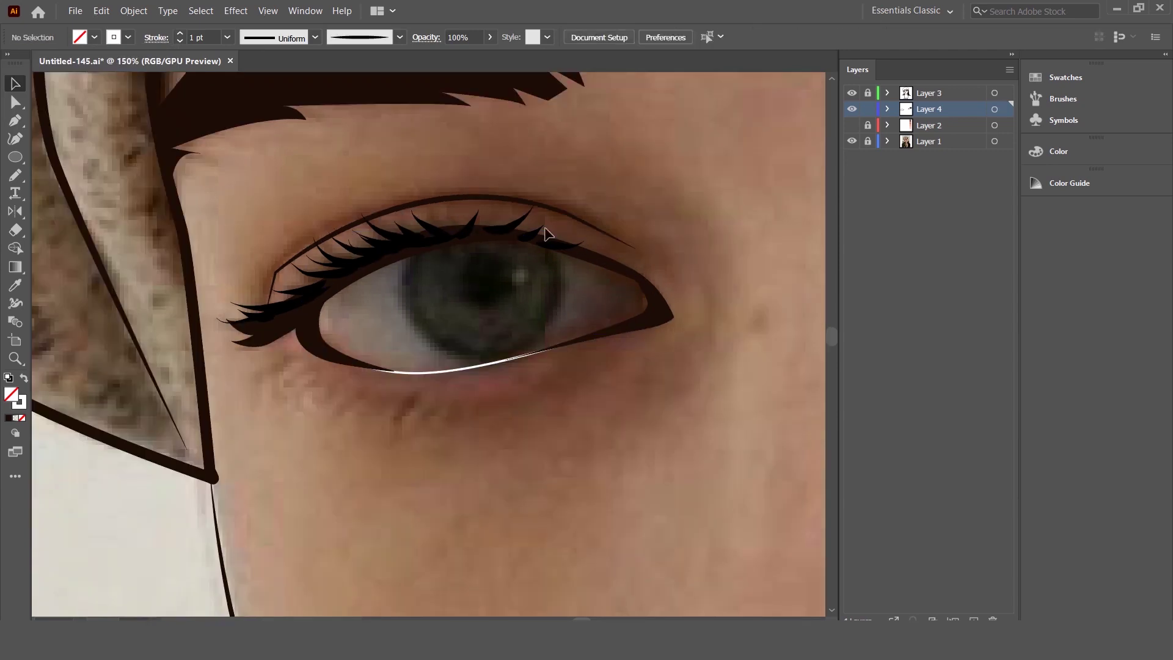
Step: Draw a circle over the iris, then centre and resize it to fit
left_click_drag(365, 205, 572, 411)
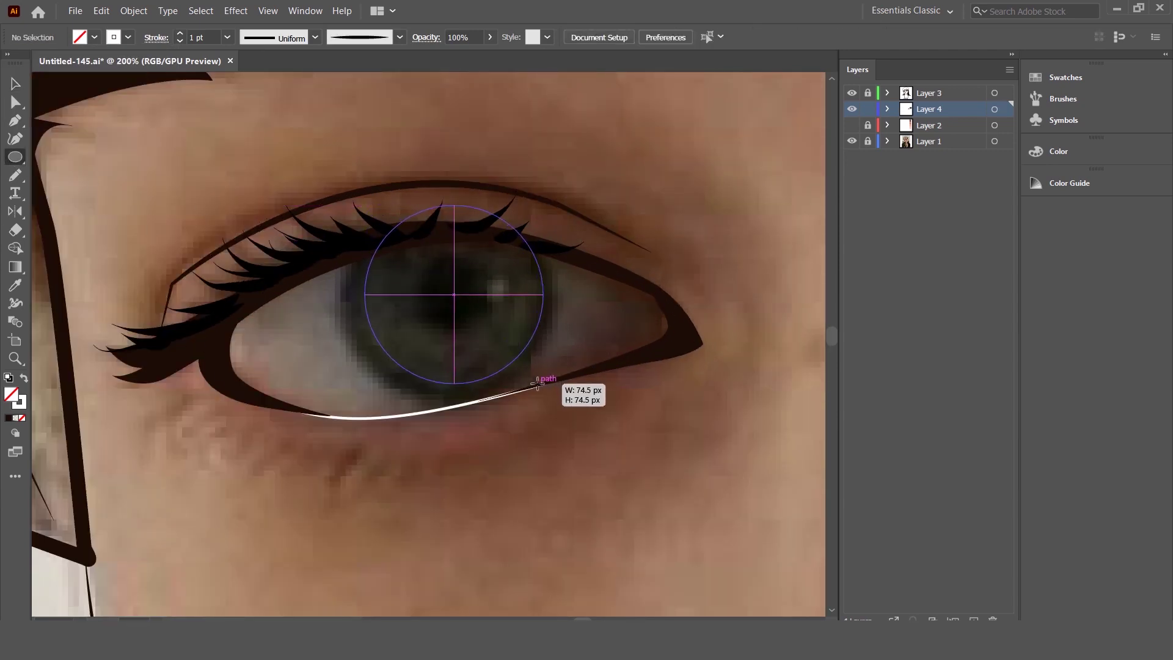
left_click_drag(469, 312, 443, 306)
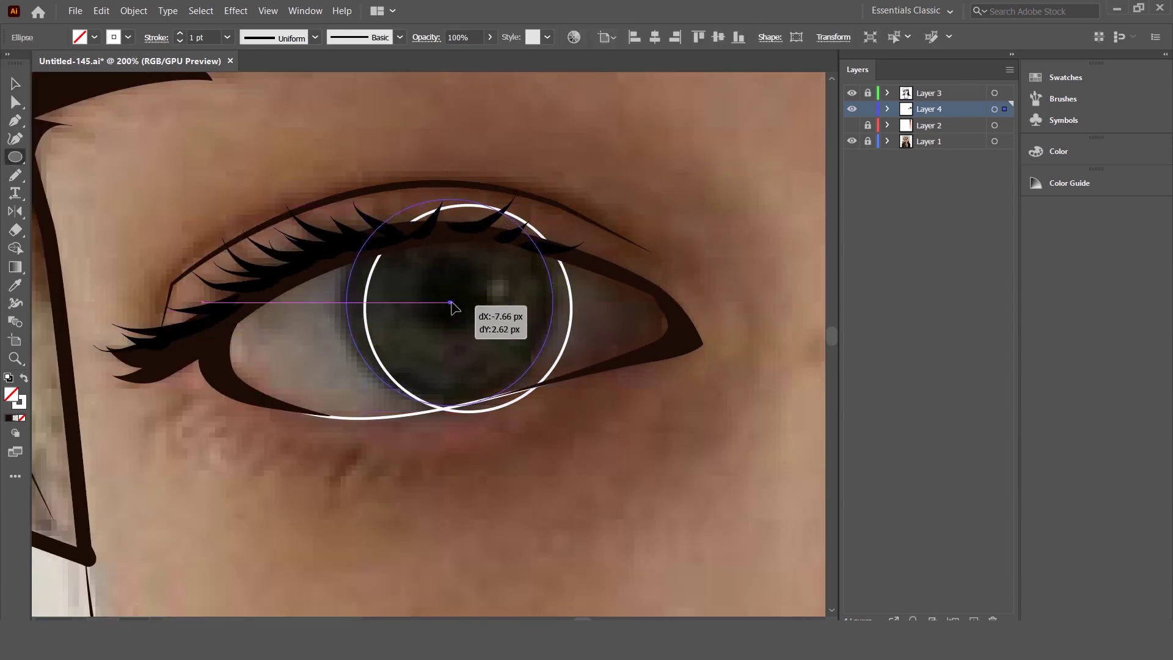
left_click_drag(550, 302, 550, 295)
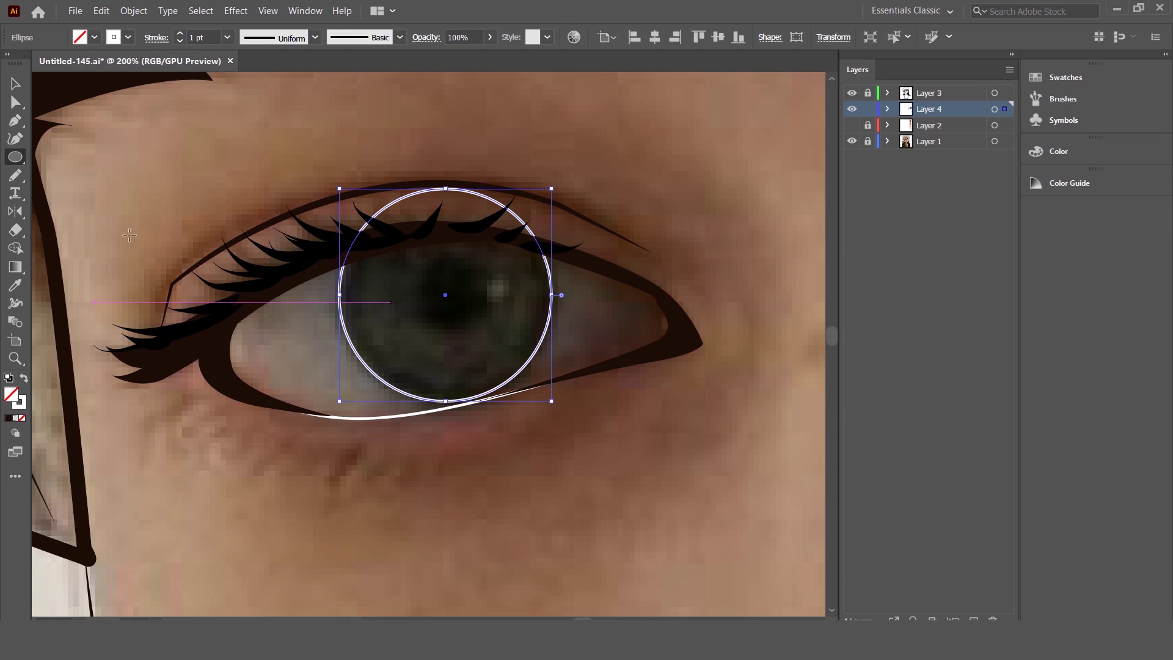
Step: Alt-copy the circle into a smaller inner ring centred on the iris
left_click(15, 84)
mouse_move(446, 400)
left_mouse_down()
mouse_move(430, 450)
mouse_move(430, 415)
left_mouse_up()
left_click_drag(428, 328, 447, 296)
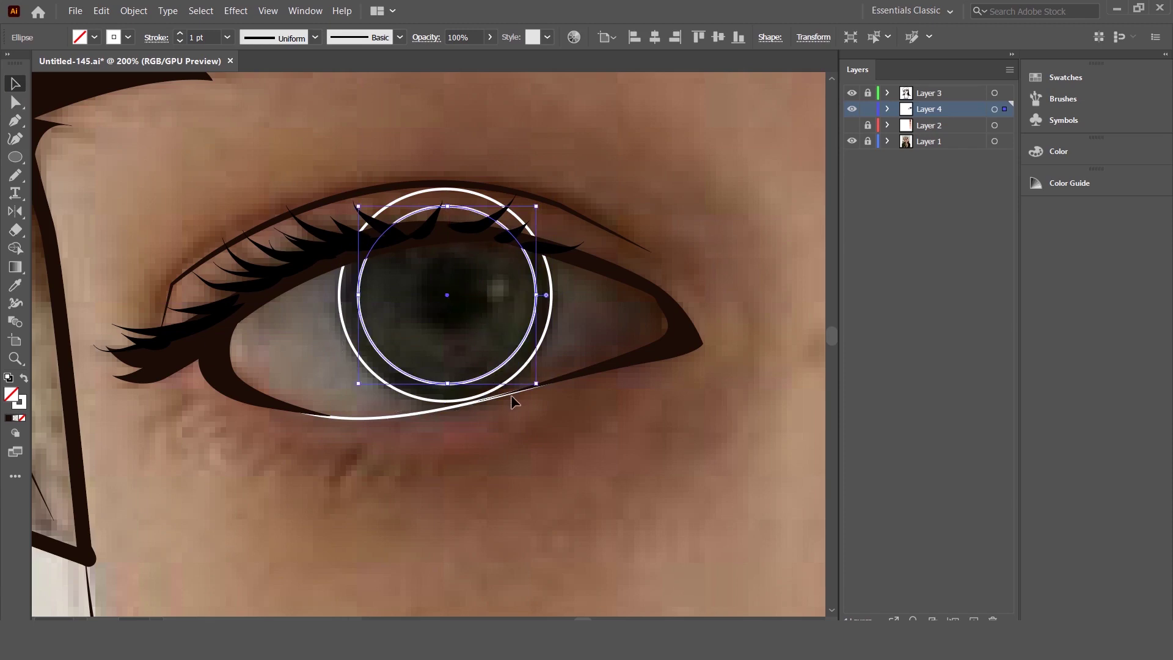
key("ctrl+shift+a")
scroll(510, 394, "down", 4)
scroll(549, 394, "up", 4)
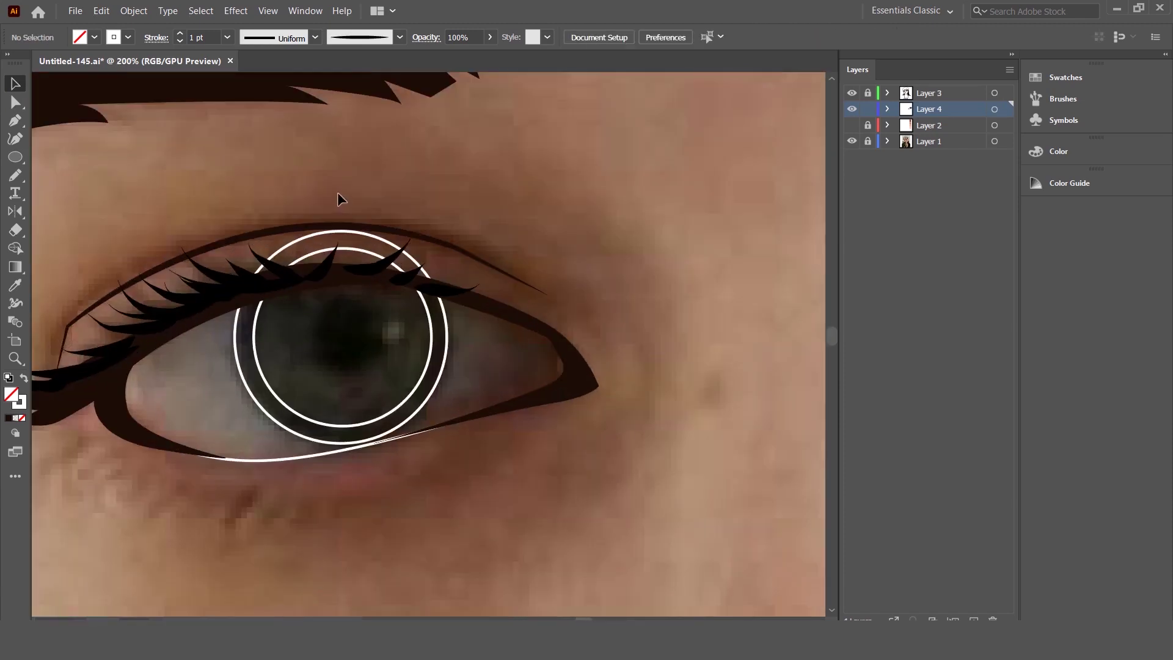
Step: Trim the circles to the eye outline by removing the arcs above it with Shape Builder
left_click(243, 292)
left_click(340, 236, "alt")
left_click(341, 259, "alt")
left_click(25, 88)
left_click(283, 188)
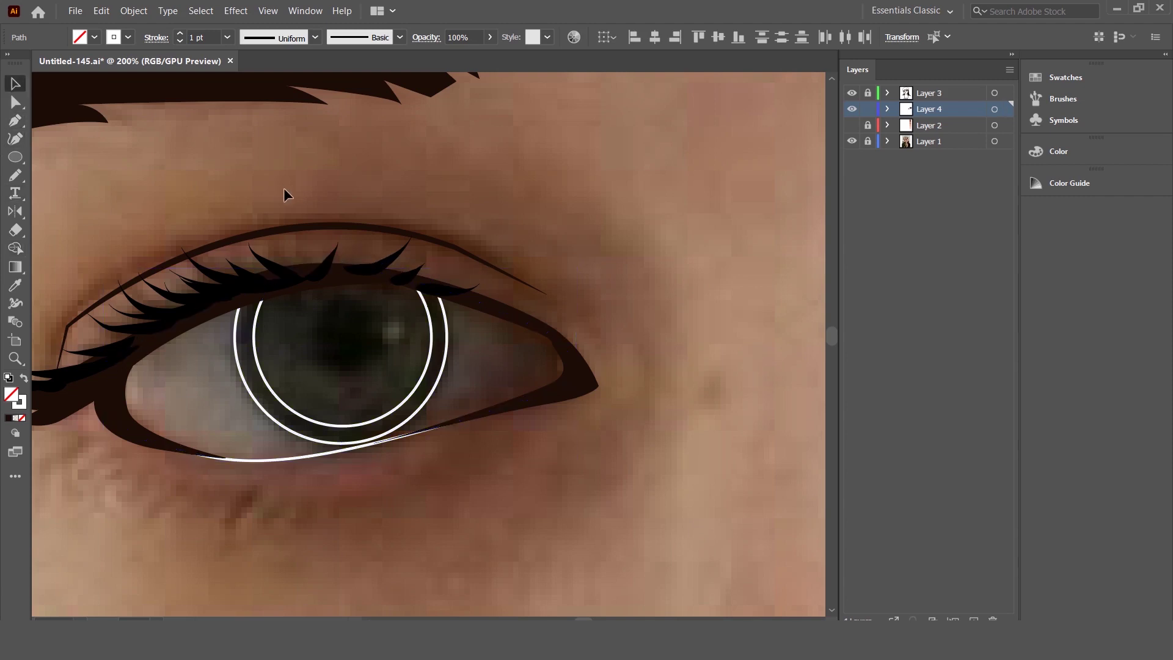
scroll(340, 373, "down", 3)
scroll(752, 271, "up", 1)
scroll(751, 272, "up", 1)
Step: Copy the finished eye's iris shapes, paste them into this eye and position the pupil
left_click(608, 356)
left_click(702, 341, "shift")
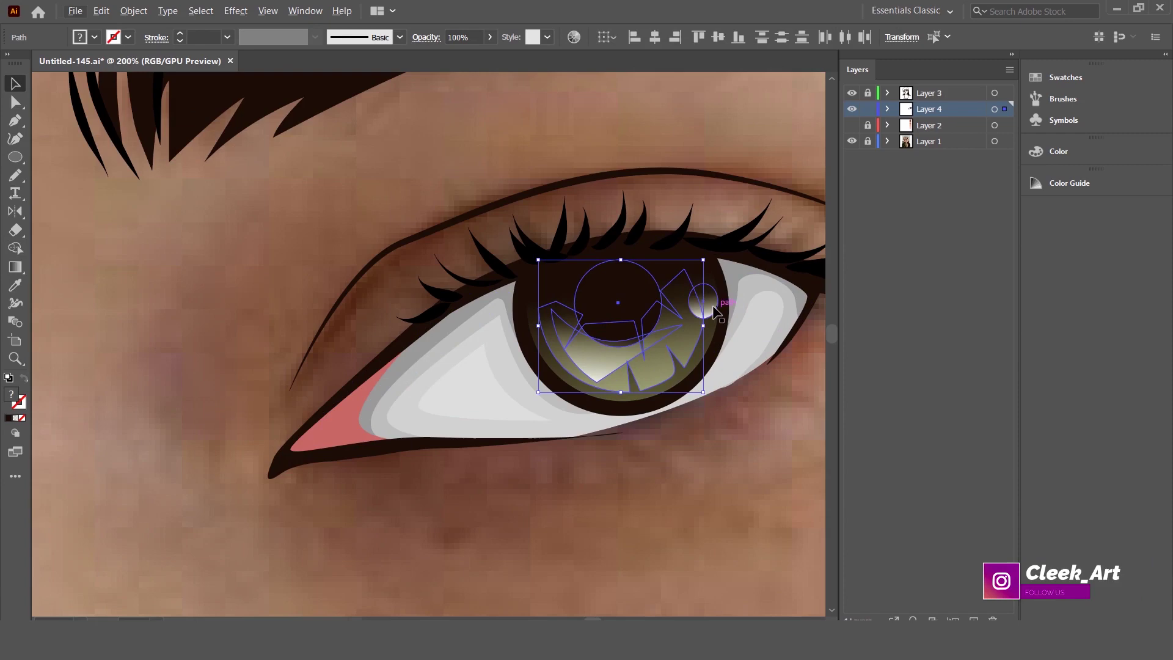
scroll(713, 311, "down", 3)
scroll(422, 378, "up", 2)
scroll(426, 384, "up", 1)
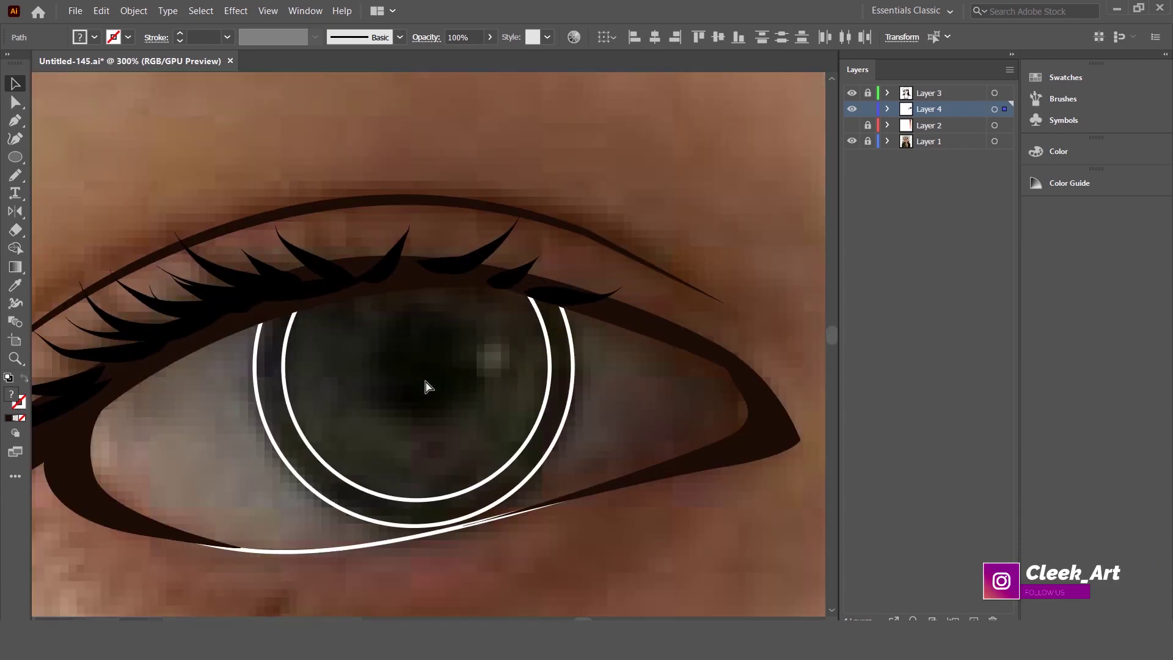
key("ctrl+v")
left_click_drag(452, 346, 449, 370)
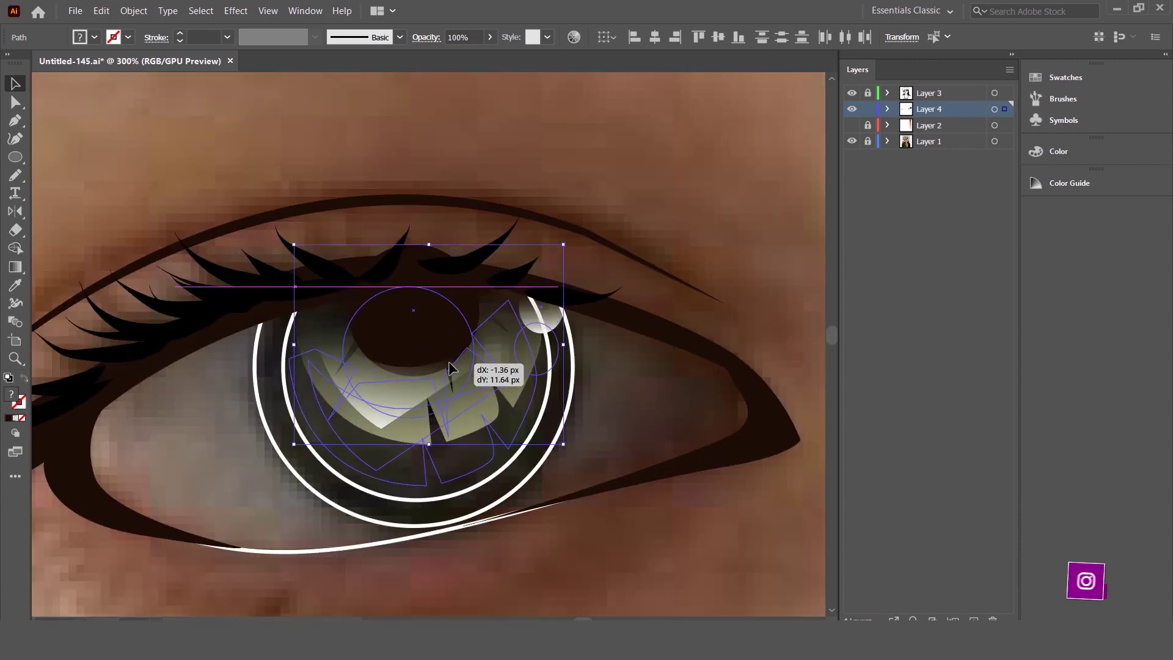
key("ctrl+shift+a")
left_click_drag(414, 365, 416, 366)
Step: Fill the outer iris ring with dark brown sampled by the Eyedropper
scroll(469, 292, "down", 2)
scroll(532, 342, "up", 3)
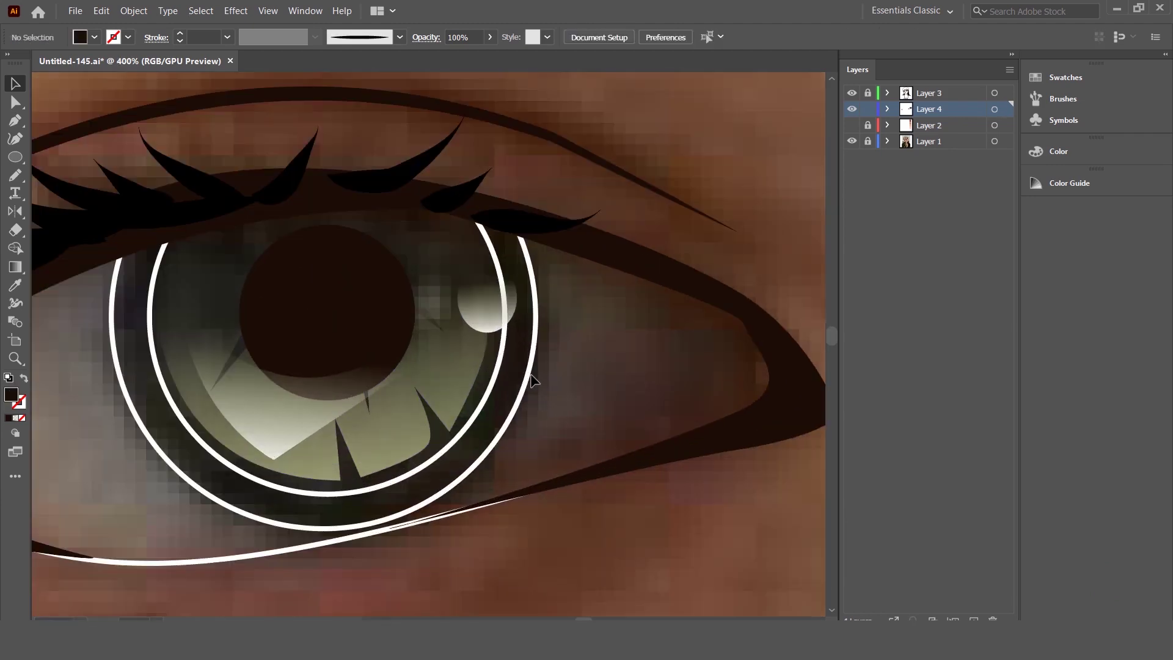
left_click(527, 377)
left_click(16, 285)
left_click(245, 246)
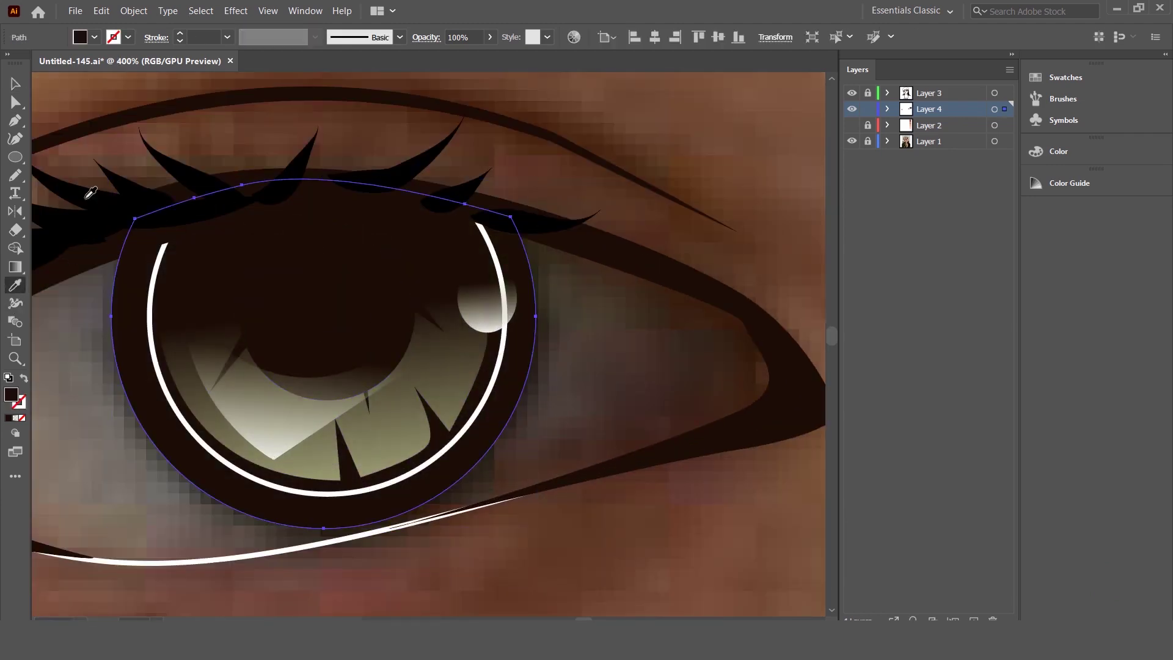
left_click(16, 83)
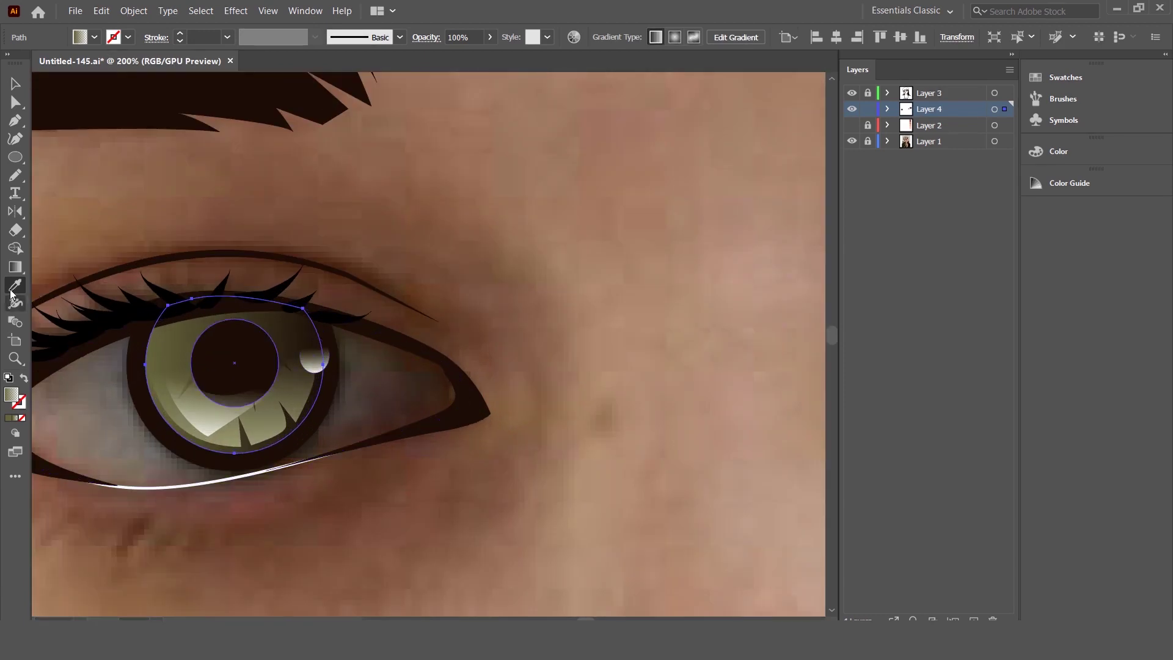
Step: Re-angle the iris gradient and run the jagged highlight's gradient shorter and vertically
left_click(15, 267)
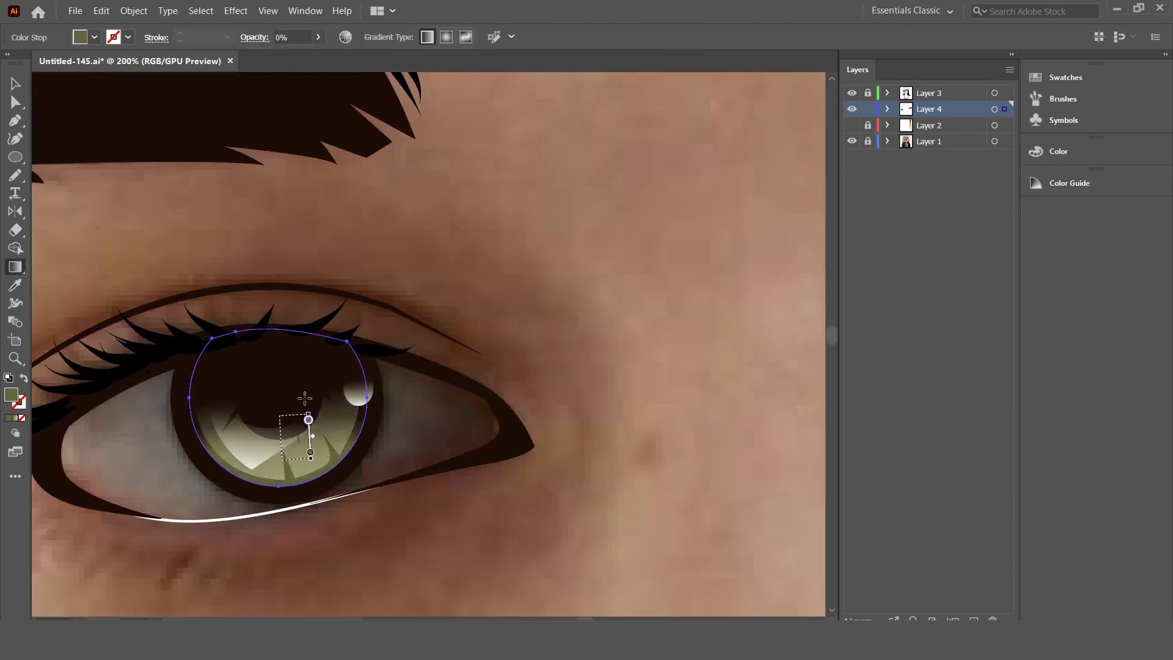
left_click_drag(314, 413, 354, 388)
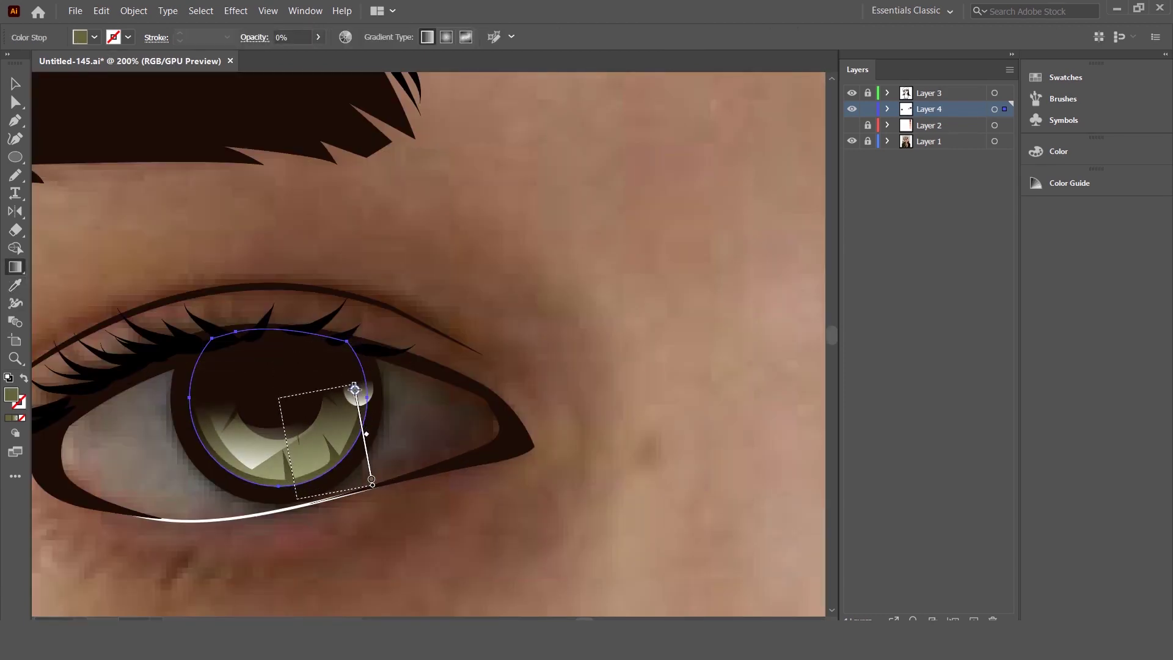
scroll(435, 366, "down", 2)
left_click(324, 380)
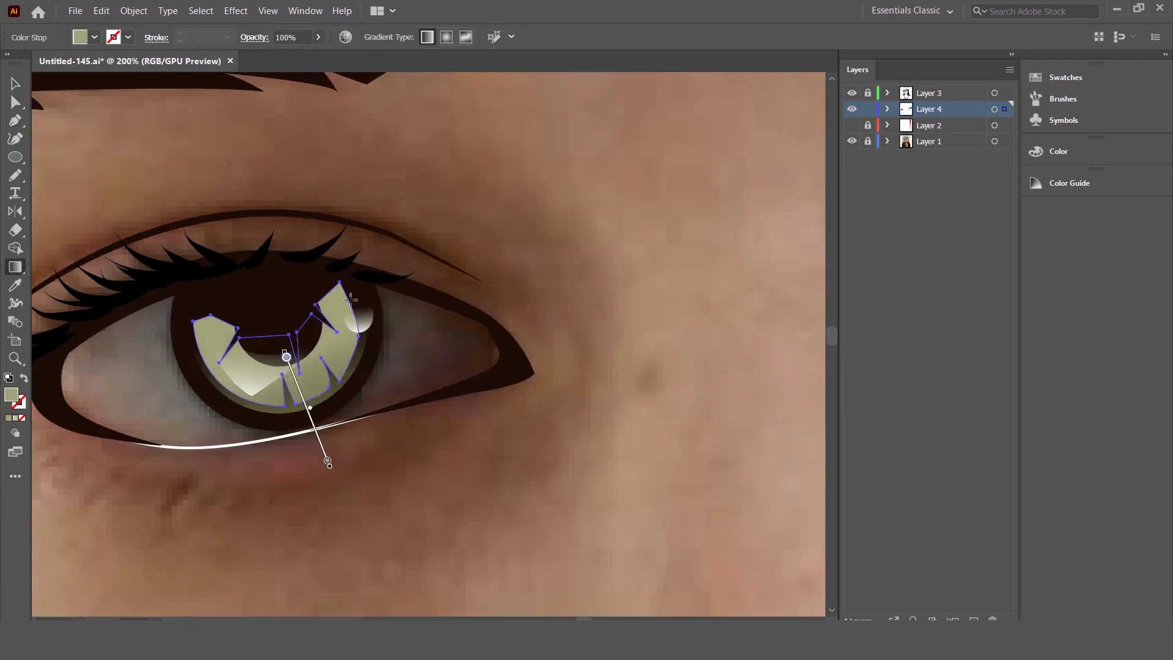
left_click_drag(276, 287, 278, 466)
left_click_drag(276, 301, 275, 424)
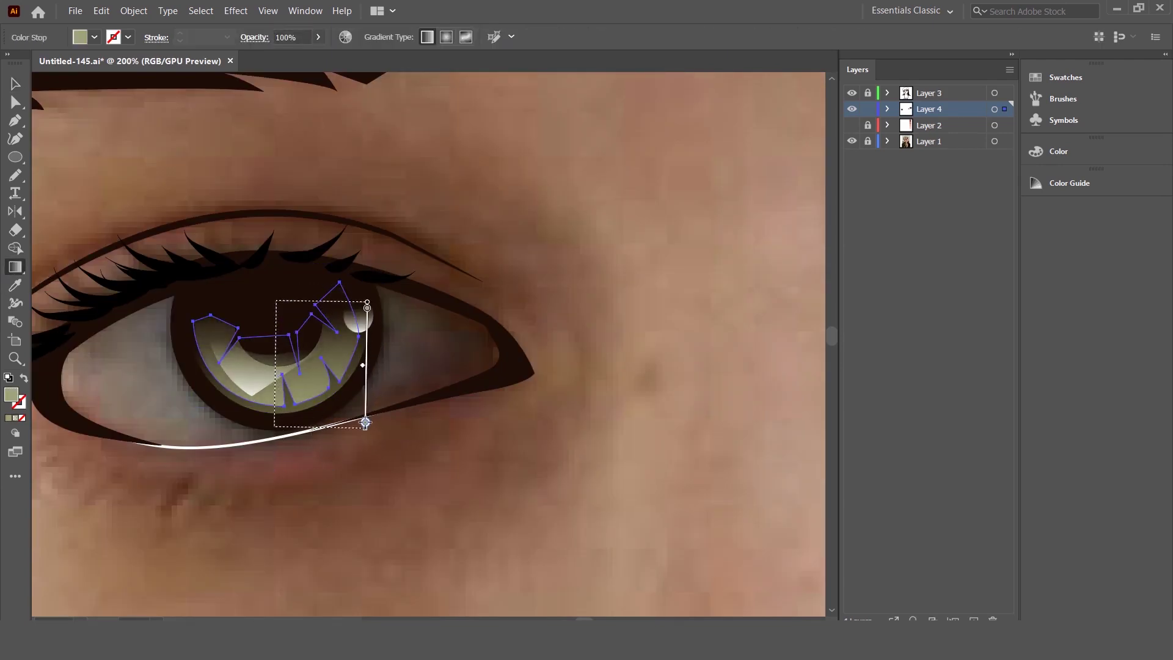
left_click(16, 83)
Step: Toggle Layer 4 to compare with the photo and move the round highlight
left_click(38, 99)
key("ctrl+1")
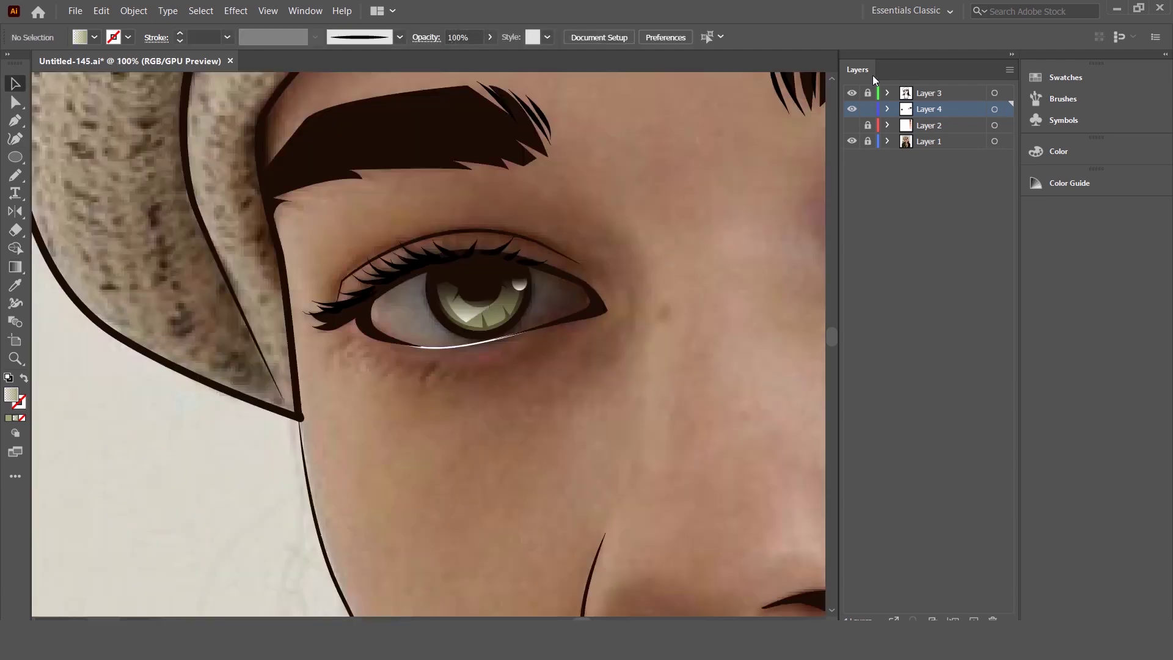
left_click(851, 109)
scroll(624, 250, "up", 3)
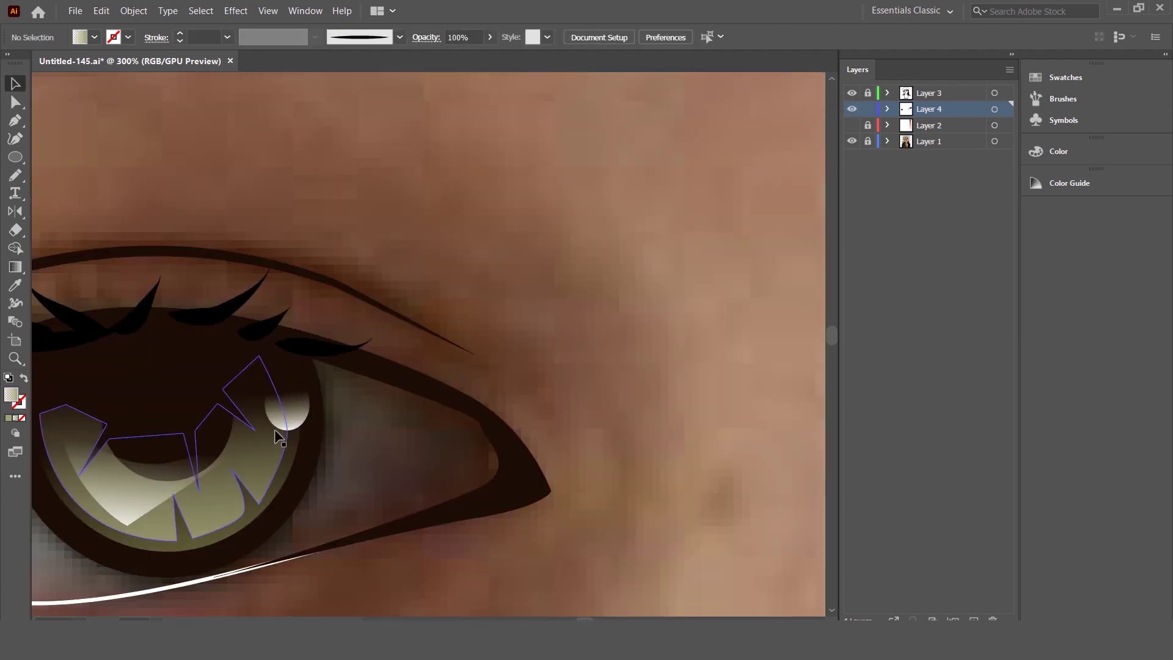
left_click_drag(248, 413, 247, 414)
scroll(685, 185, "down", 2)
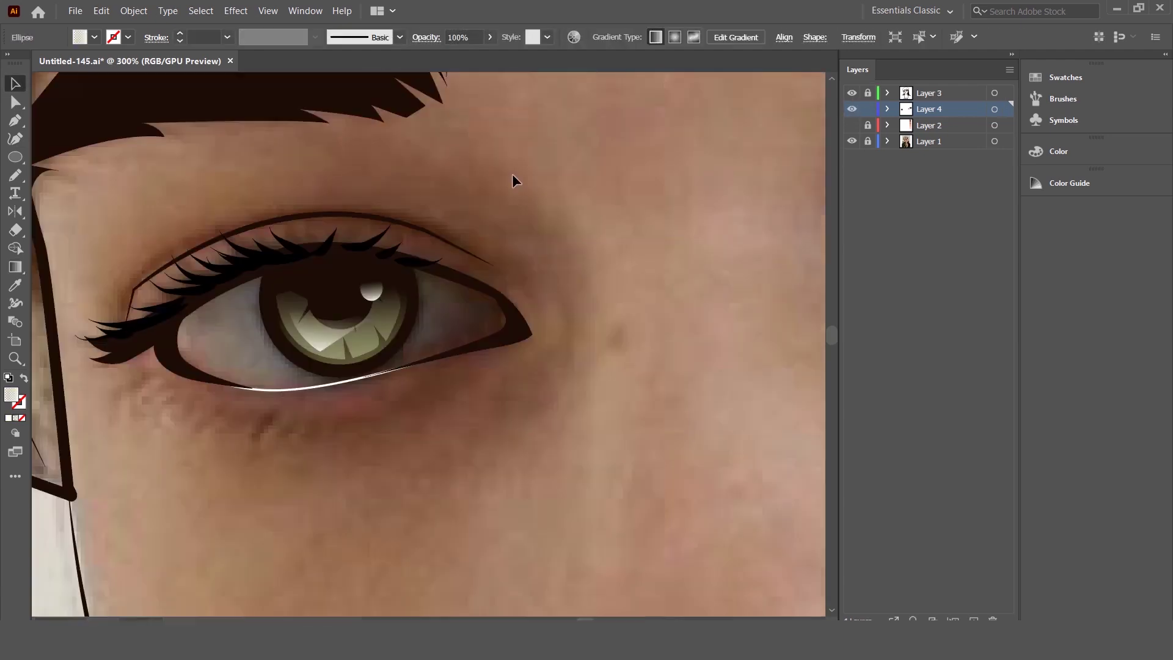
Step: Draw a Pen-tool corner shape at the second eye's inner corner
left_click(512, 174)
scroll(512, 173, "down", 1)
scroll(458, 256, "up", 2)
scroll(480, 262, "up", 2)
key("p")
left_click(487, 276, "ctrl")
left_click(488, 273)
left_click(509, 317)
left_click(488, 402)
left_click(410, 457)
left_click(495, 446)
left_click(596, 392)
left_click(582, 341)
Step: Give the corner shape the rose-pink from the other eye
scroll(341, 288, "down", 3)
scroll(524, 283, "down", 3)
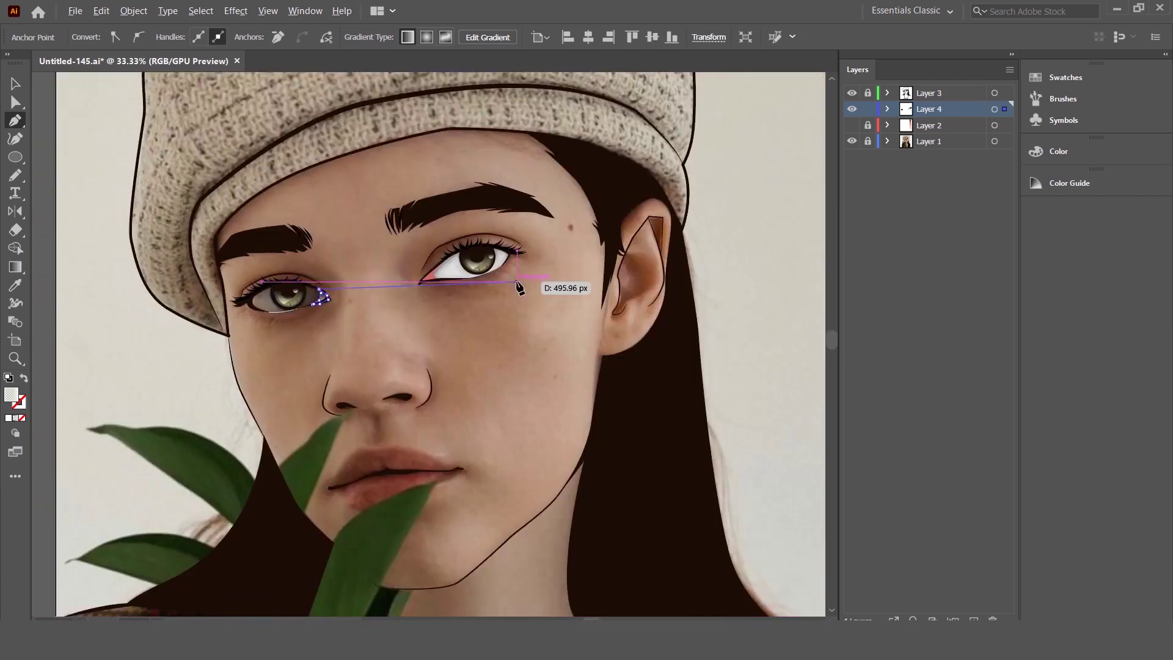
scroll(2, 346, "up", 2)
left_click(447, 301)
scroll(447, 300, "down", 3)
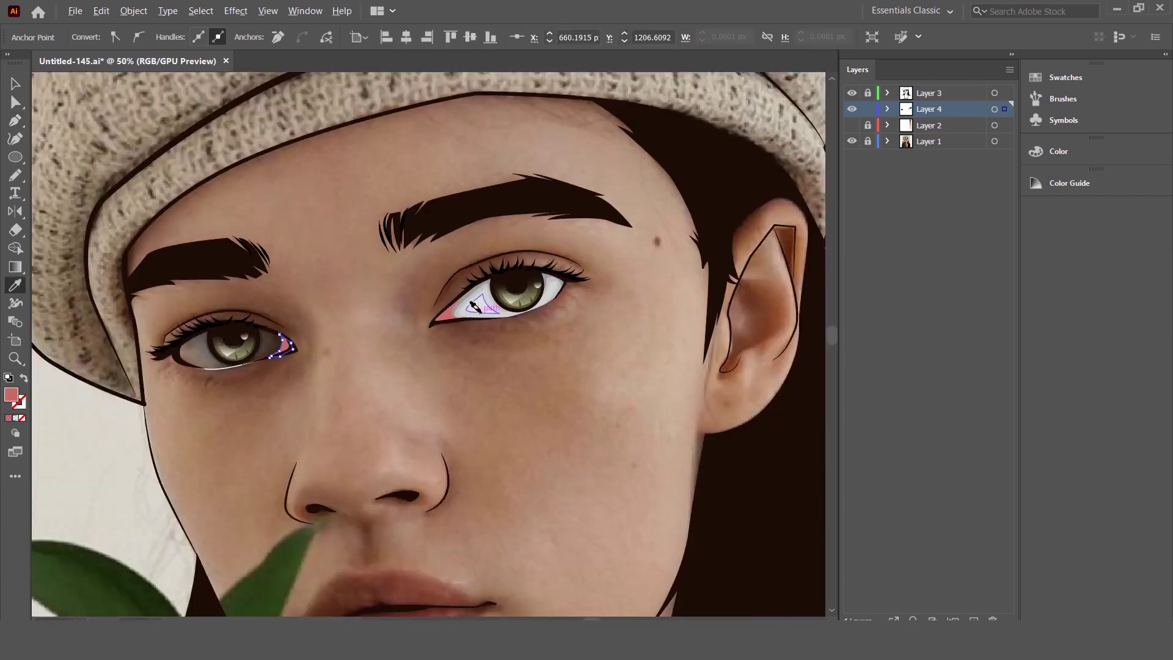
scroll(106, 280, "up", 4)
Step: Start a new Pen path with the first two points on the left eye's lower lid
left_click(487, 278)
scroll(487, 278, "down", 3)
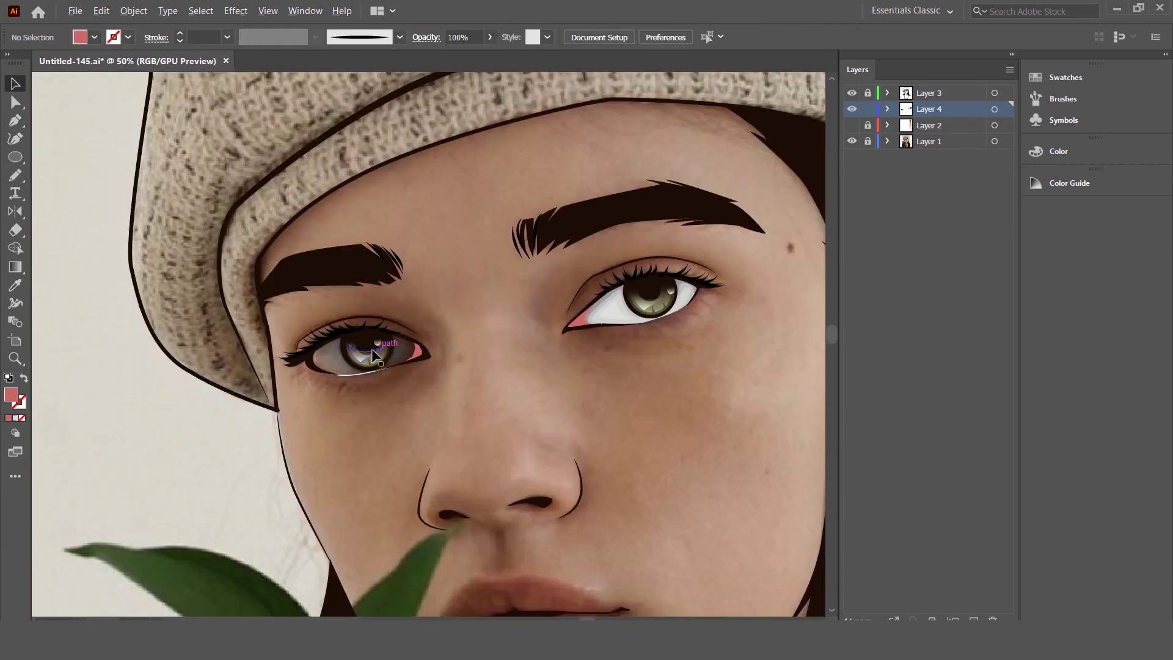
scroll(367, 342, "up", 3)
scroll(361, 352, "up", 1)
scroll(357, 354, "up", 1)
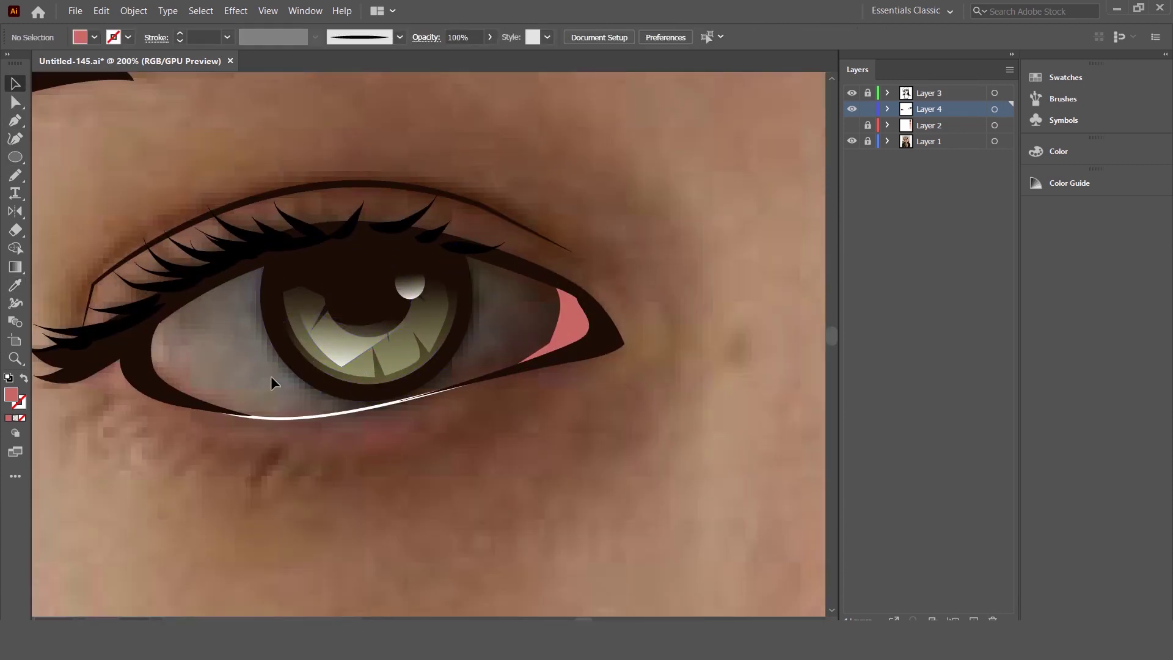
key("p")
left_click(128, 333)
left_click(205, 404)
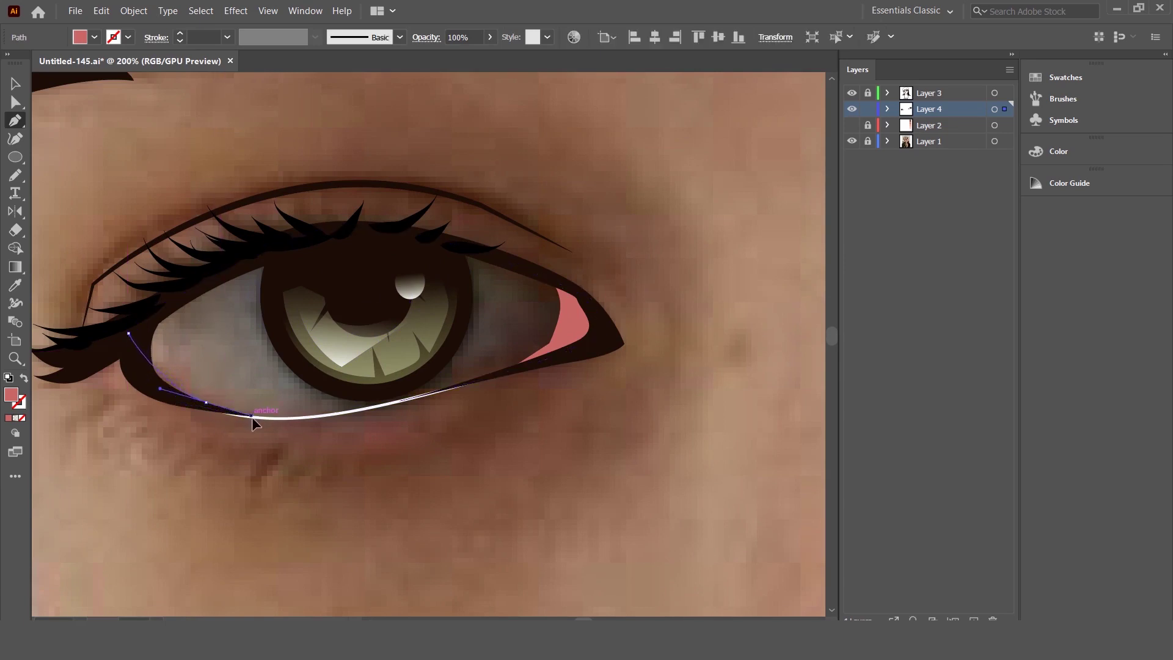
Step: Trace curved anchors along the lower lid, inner corner and around the iris rim
scroll(209, 411, "up", 1)
left_click_drag(244, 420, 266, 422)
left_click_drag(141, 333, 142, 313)
left_click(185, 255)
left_click_drag(226, 237, 280, 217)
left_click_drag(292, 297, 324, 383)
left_click_drag(395, 393, 383, 394)
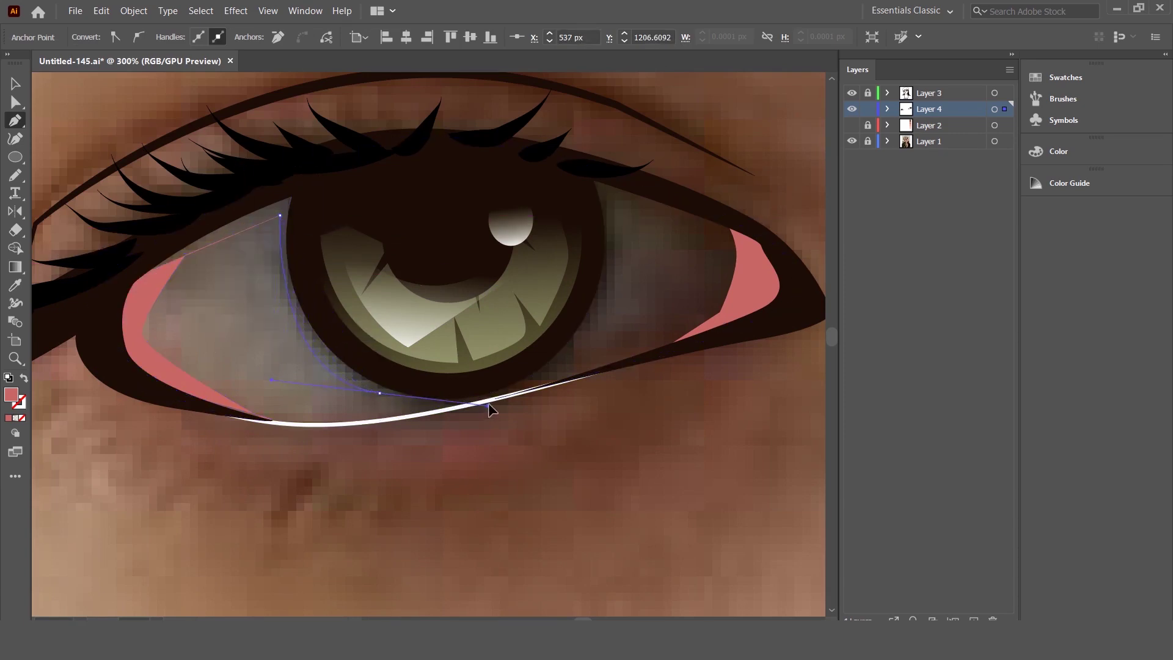
left_click_drag(521, 330, 535, 354)
left_click_drag(585, 268, 591, 285)
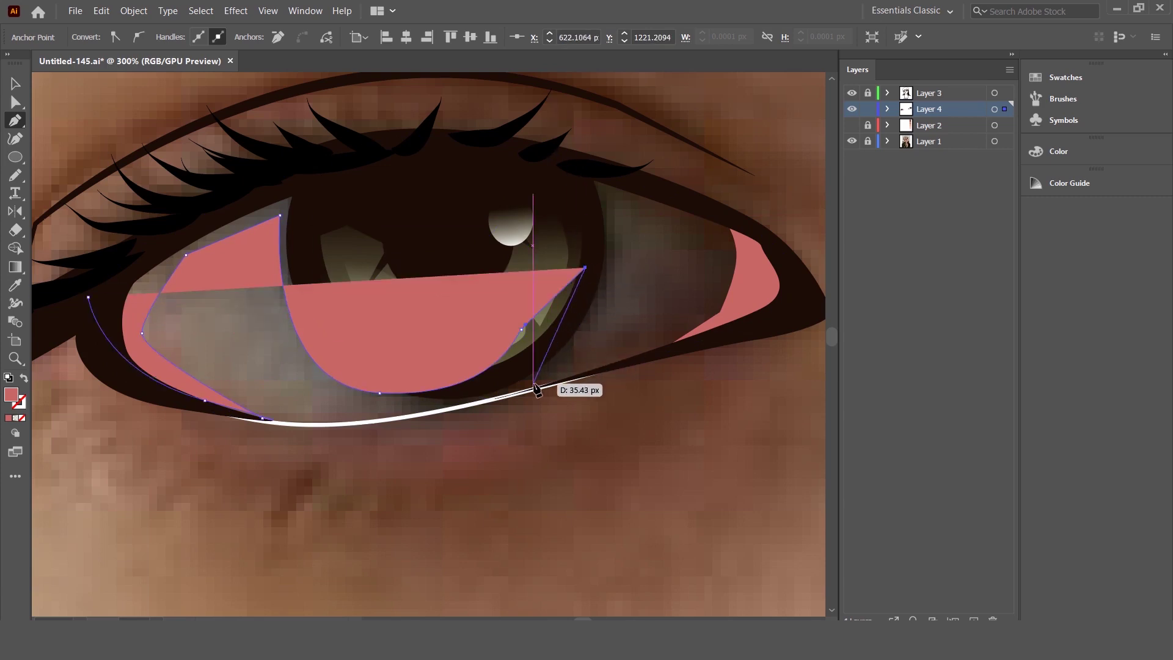
left_click_drag(525, 362, 544, 359)
left_click_drag(615, 287, 620, 233)
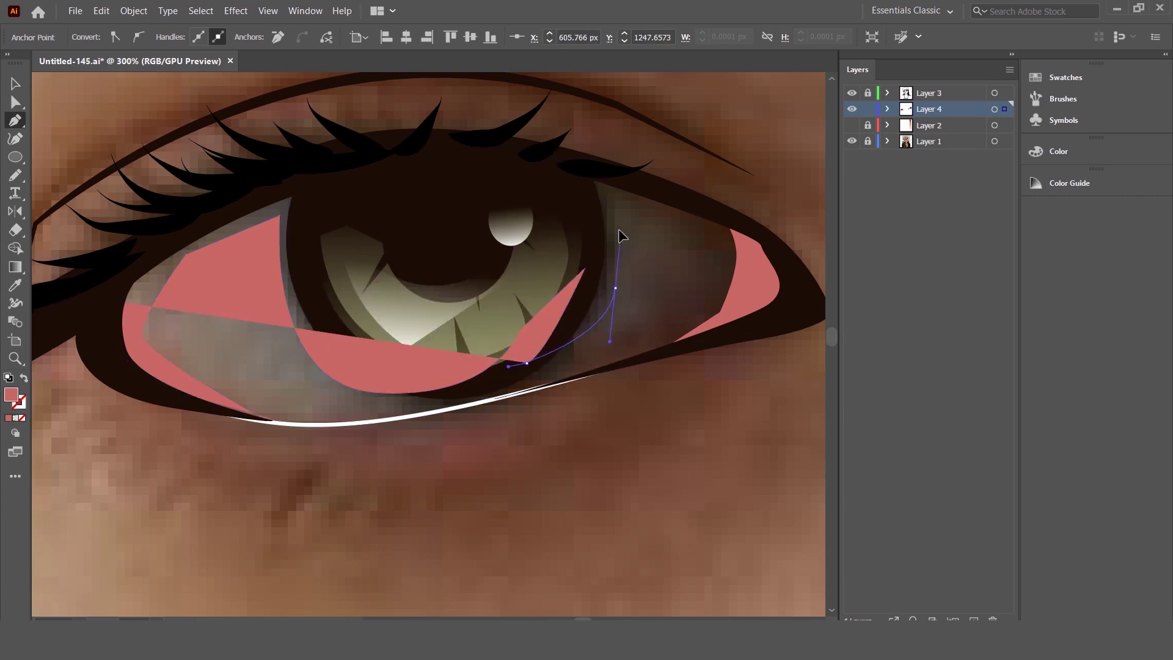
Step: Continue the outline along the upper lid and close the eye-white shape
left_click(615, 195)
mouse_move(735, 267)
left_mouse_down()
mouse_move(748, 320)
mouse_move(804, 309)
left_mouse_up()
left_click(684, 193)
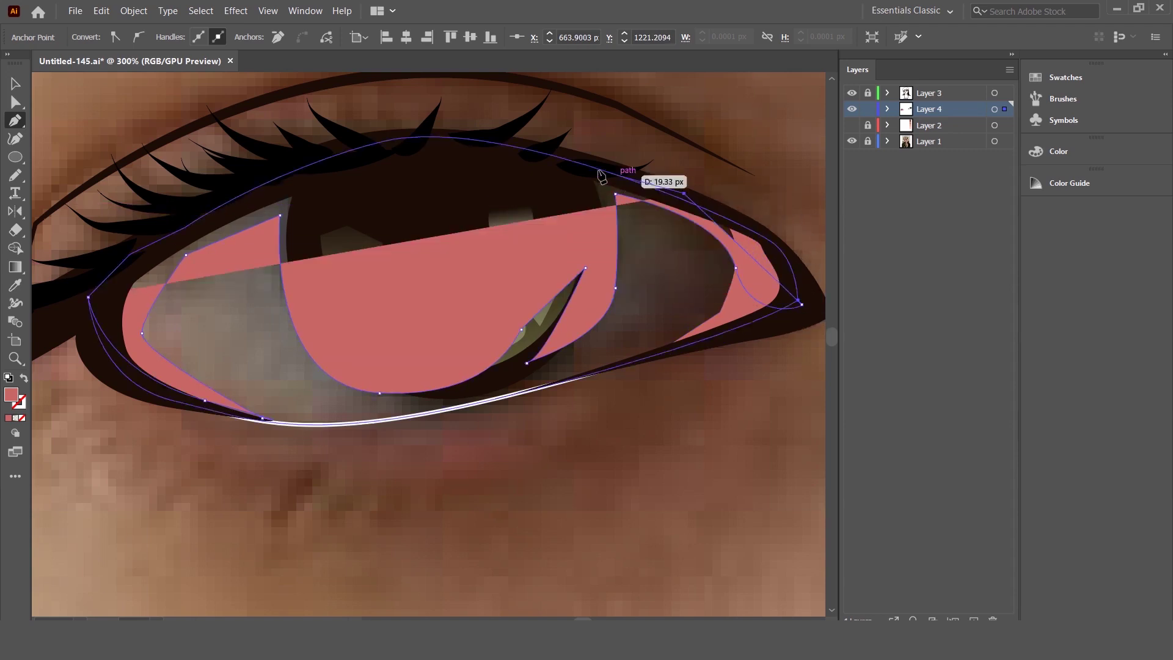
left_click(418, 139)
left_click(208, 209)
left_click(90, 296)
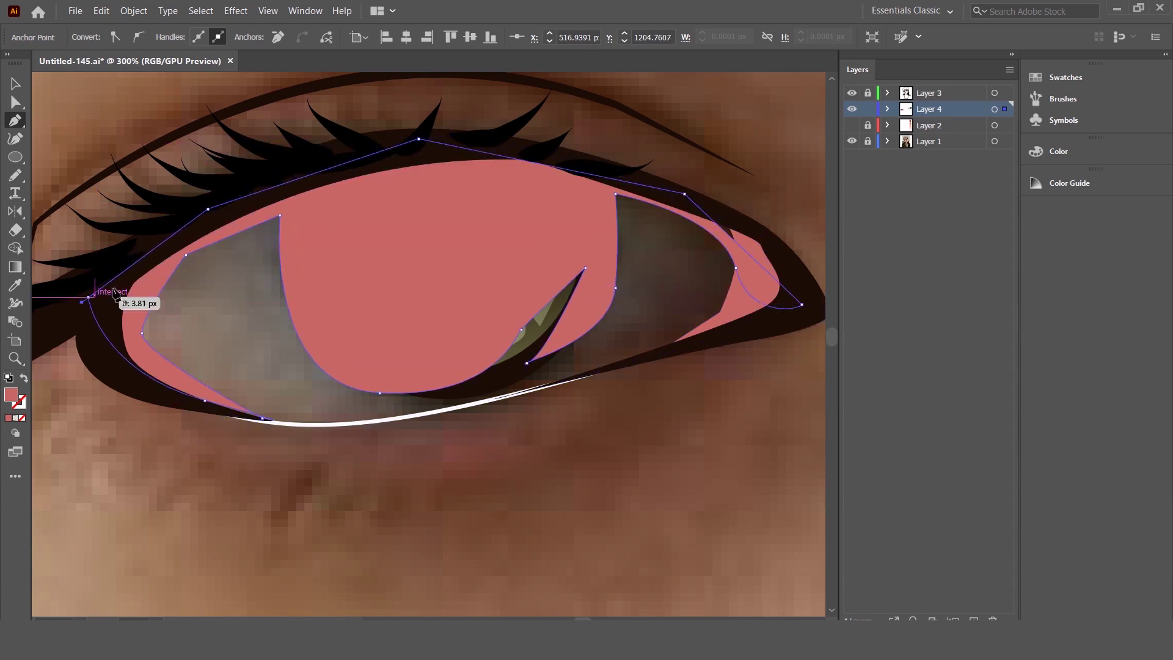
Step: Send the new eye-white shape to the back, behind the iris
scroll(197, 281, "down", 2)
right_click(303, 270)
left_click(496, 554)
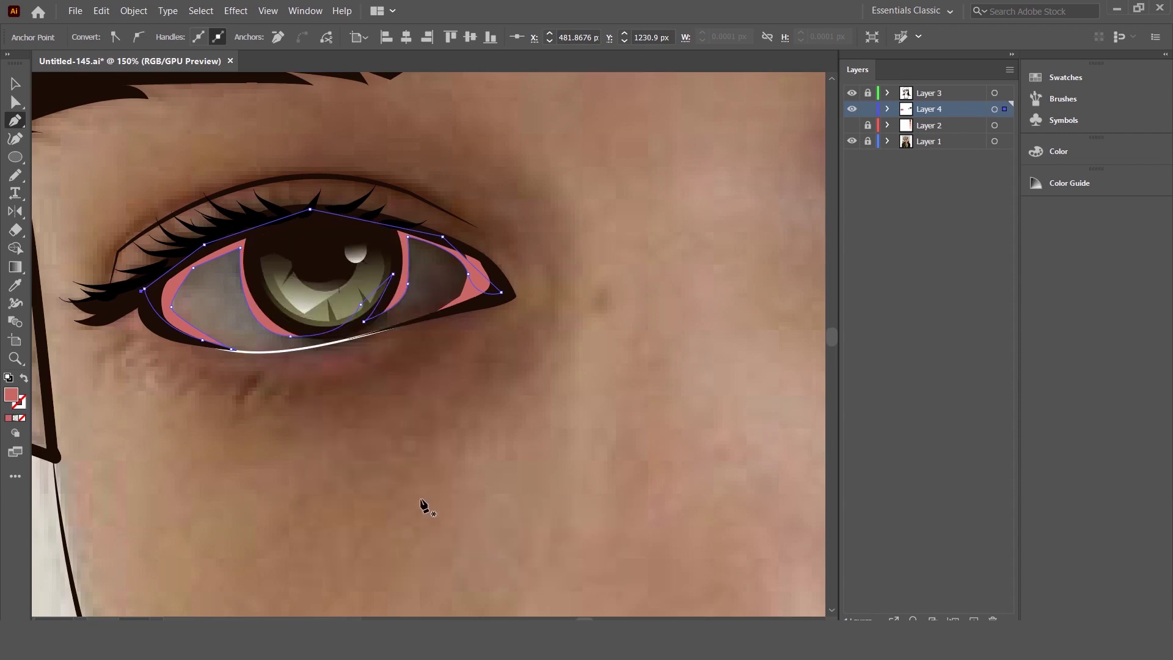
left_click(15, 285)
key("ctrl+minus")
key("ctrl+minus")
key("ctrl+minus")
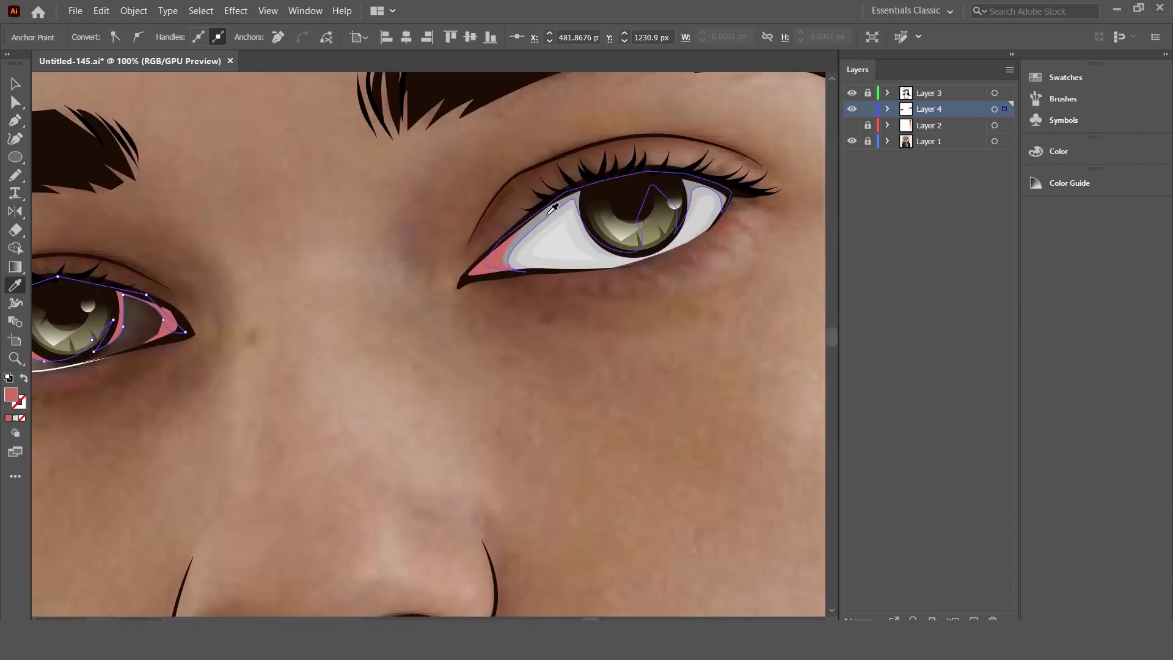
Step: Eyedrop the right eye's grey onto the new shape and confirm the fill is 939393
left_click(598, 195)
scroll(652, 164, "up", 3)
left_click(414, 263)
double_click(11, 394)
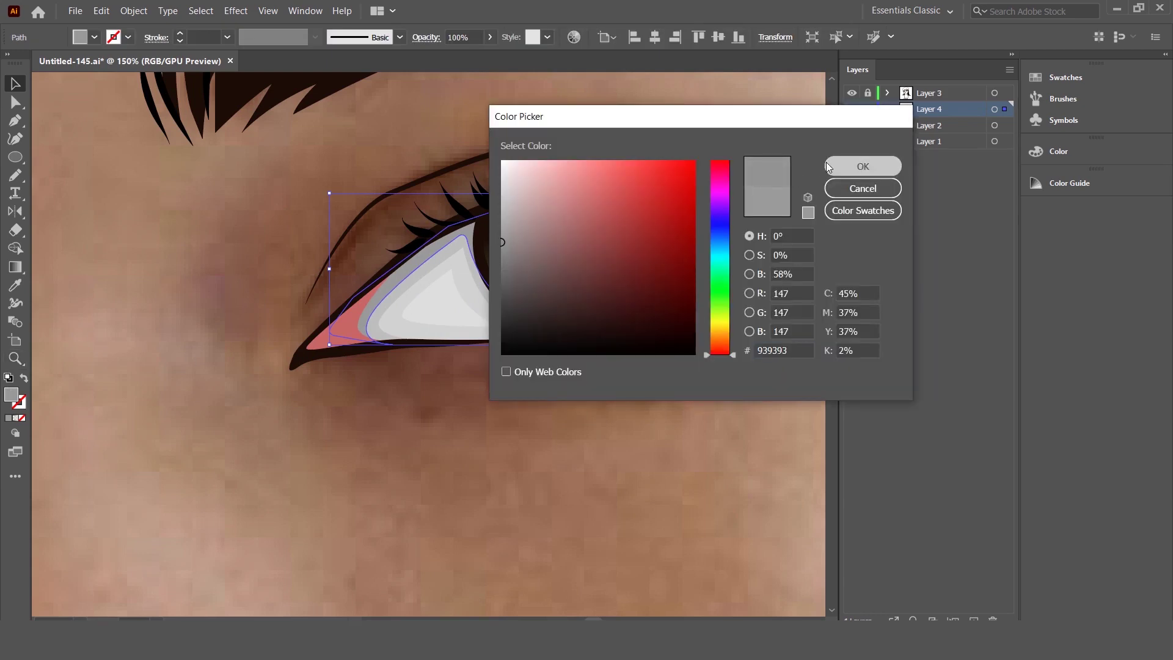
left_click(862, 166)
scroll(339, 282, "down", 3)
scroll(340, 282, "up", 2)
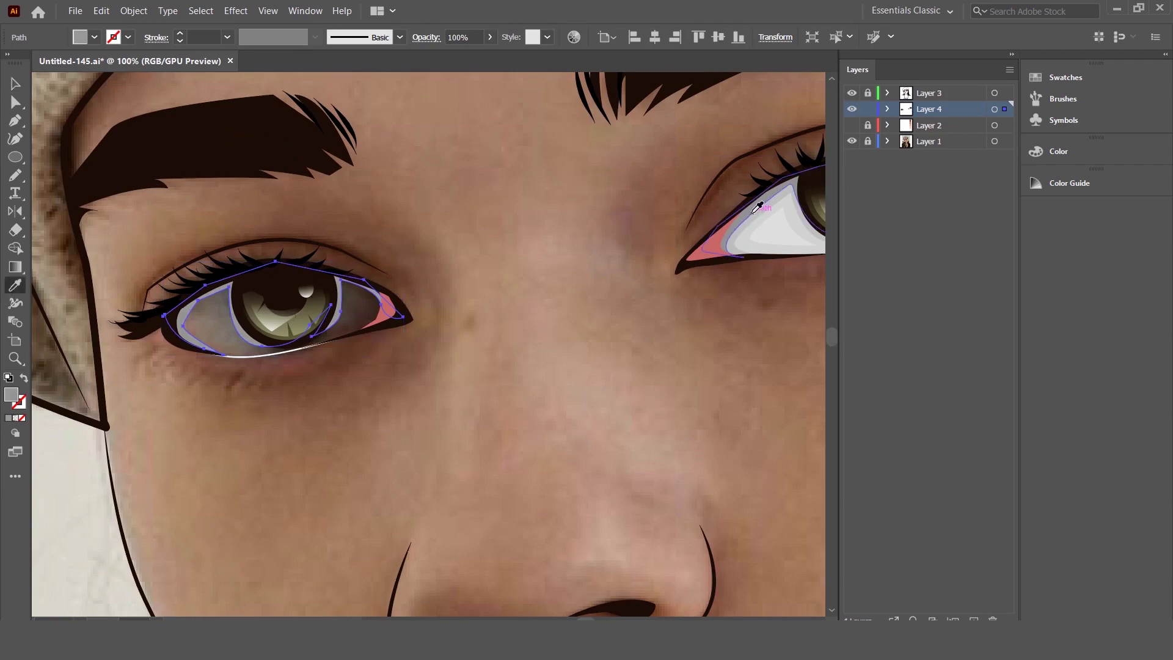
left_click(388, 252)
scroll(427, 293, "up", 3)
scroll(435, 304, "up", 2)
scroll(435, 304, "down", 3)
scroll(333, 335, "up", 2)
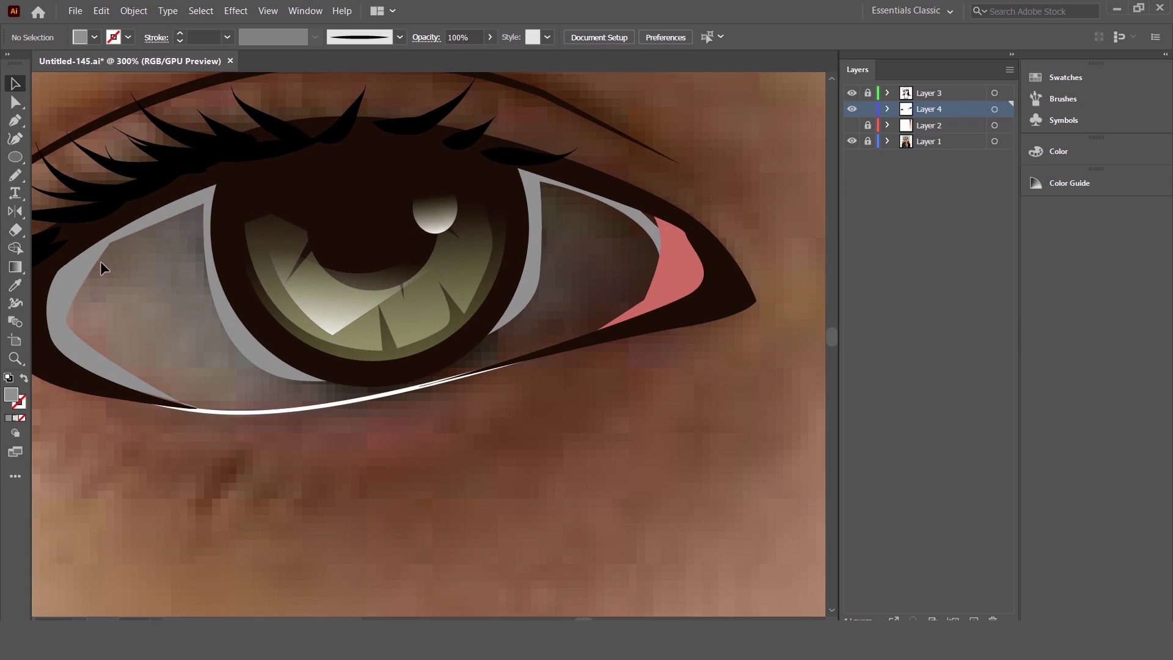
Step: Start a Pen path on the lower lid, curving up the inner corner and around the iris rim
key("p")
left_click(129, 389)
mouse_move(249, 413)
left_mouse_down()
mouse_move(272, 411)
mouse_move(262, 415)
left_mouse_up()
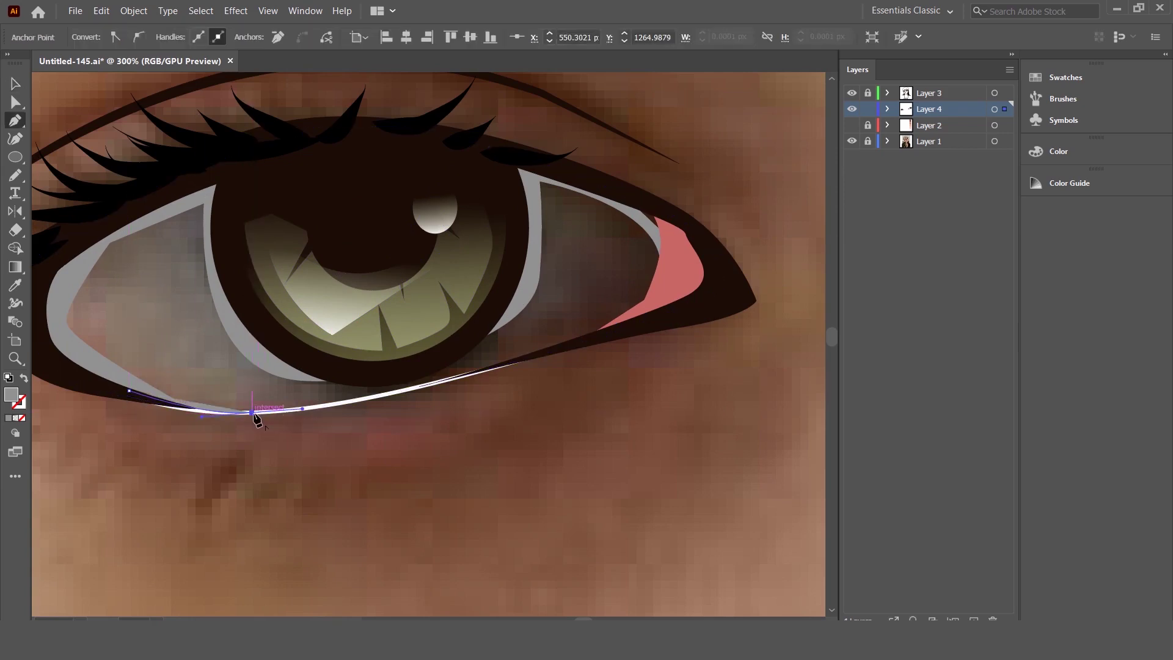
mouse_move(134, 346)
left_mouse_down()
mouse_move(121, 276)
mouse_move(102, 317)
left_mouse_up()
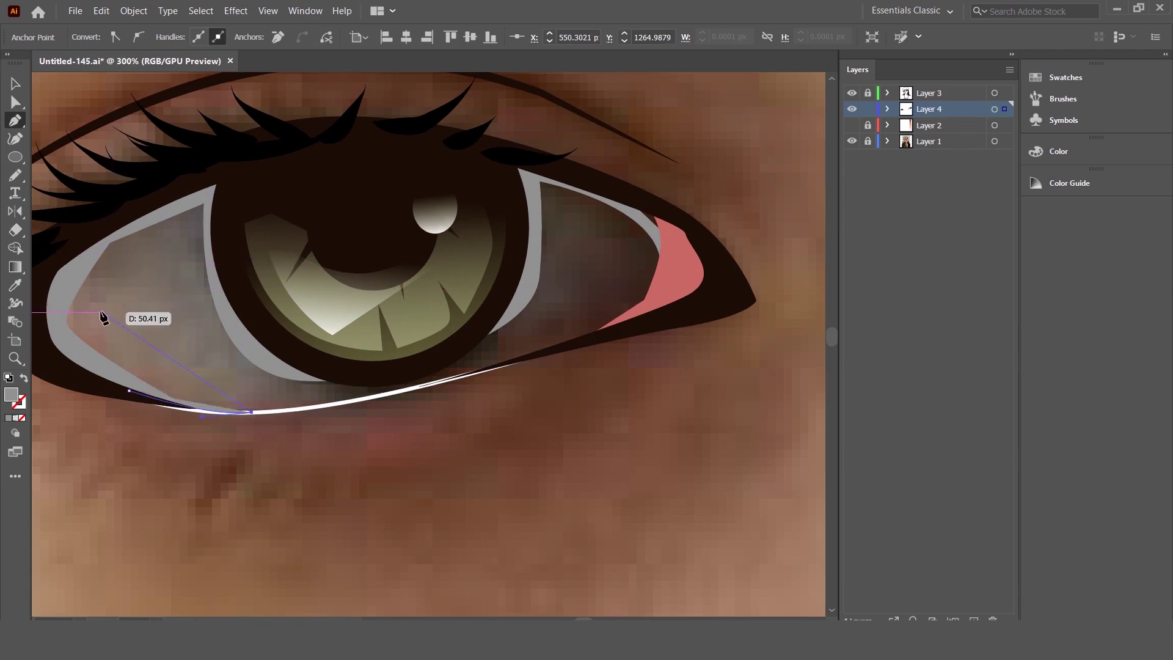
left_click(124, 246)
left_click(188, 225)
left_click_drag(238, 364, 243, 373)
left_click(398, 381)
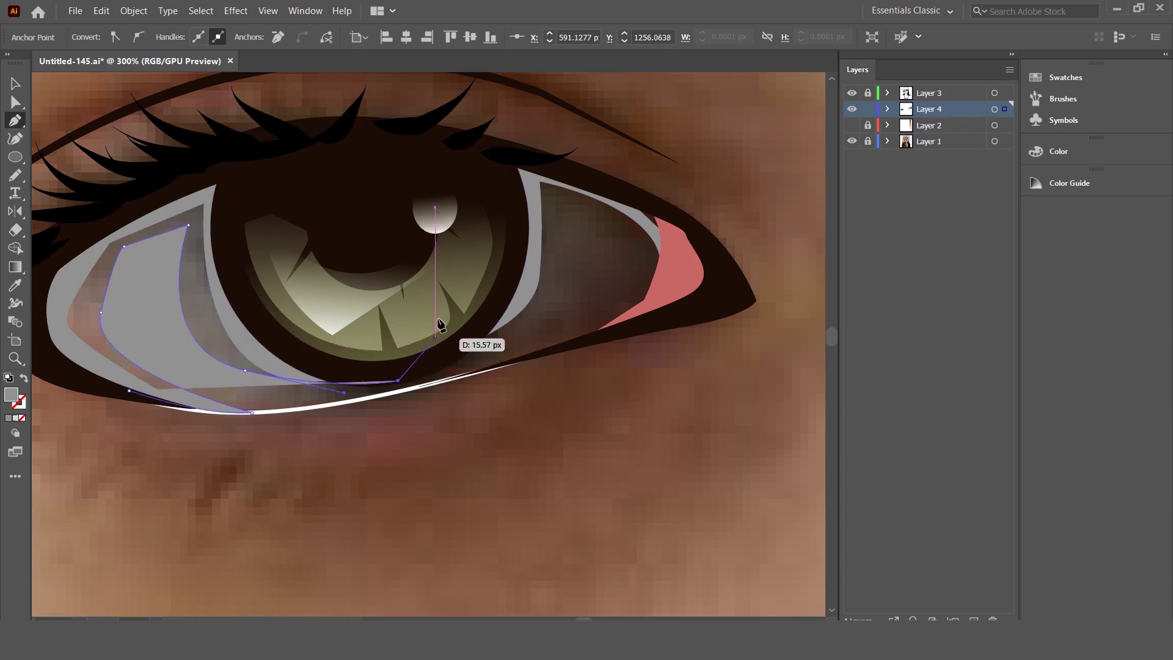
left_click(443, 293)
left_click_drag(452, 371, 538, 341)
left_click(535, 315)
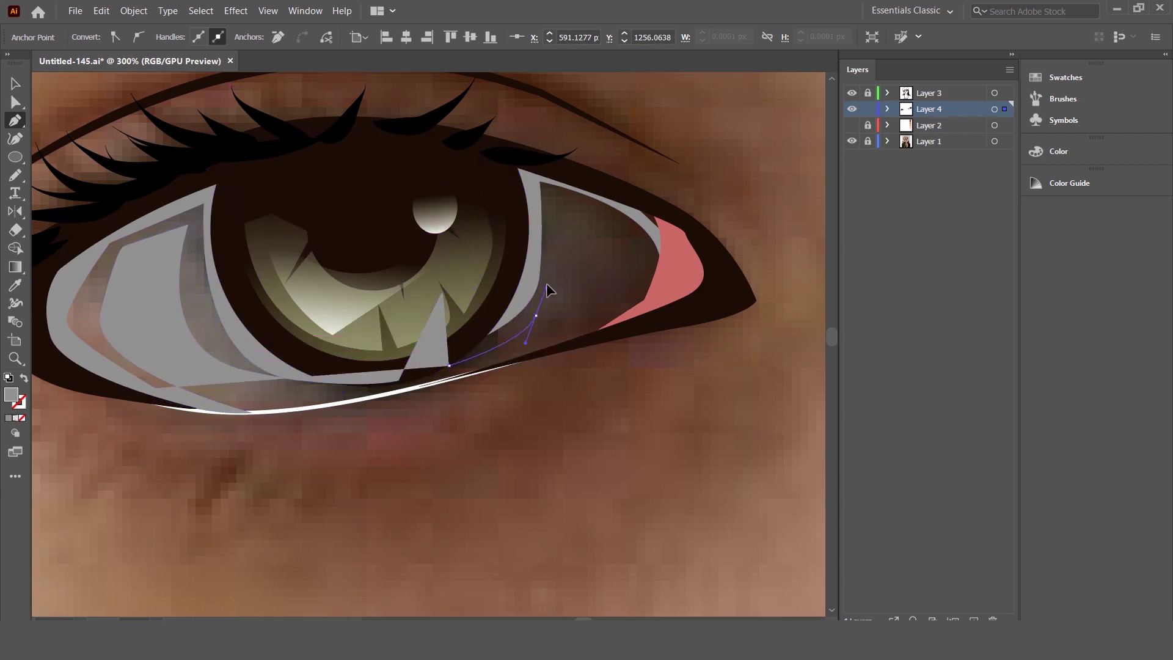
left_click(552, 266)
left_click_drag(558, 207, 642, 259)
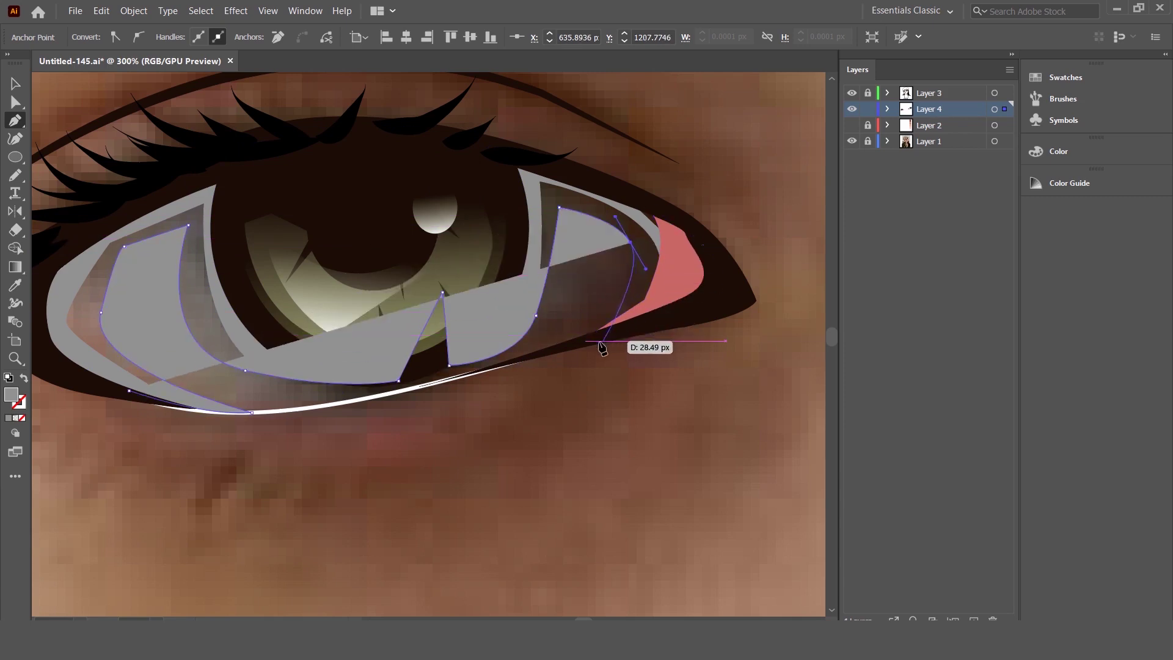
Step: Run corner points along the upper lid and inner corner, closing the shape on the lower lid
left_click(555, 346)
left_click(641, 310)
left_click(709, 276)
left_click(625, 197)
left_click(531, 167)
left_click(413, 138)
left_click(296, 142)
left_click(148, 200)
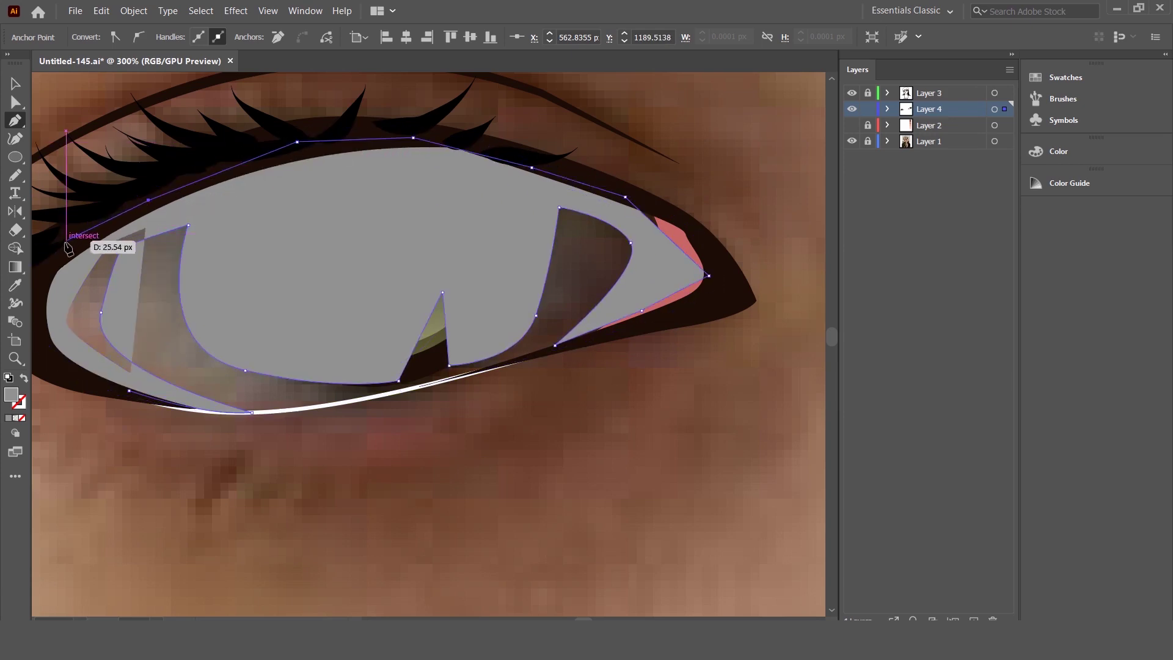
left_click(60, 249)
left_click(39, 276)
left_click(70, 369)
left_click(141, 389)
right_click(259, 270)
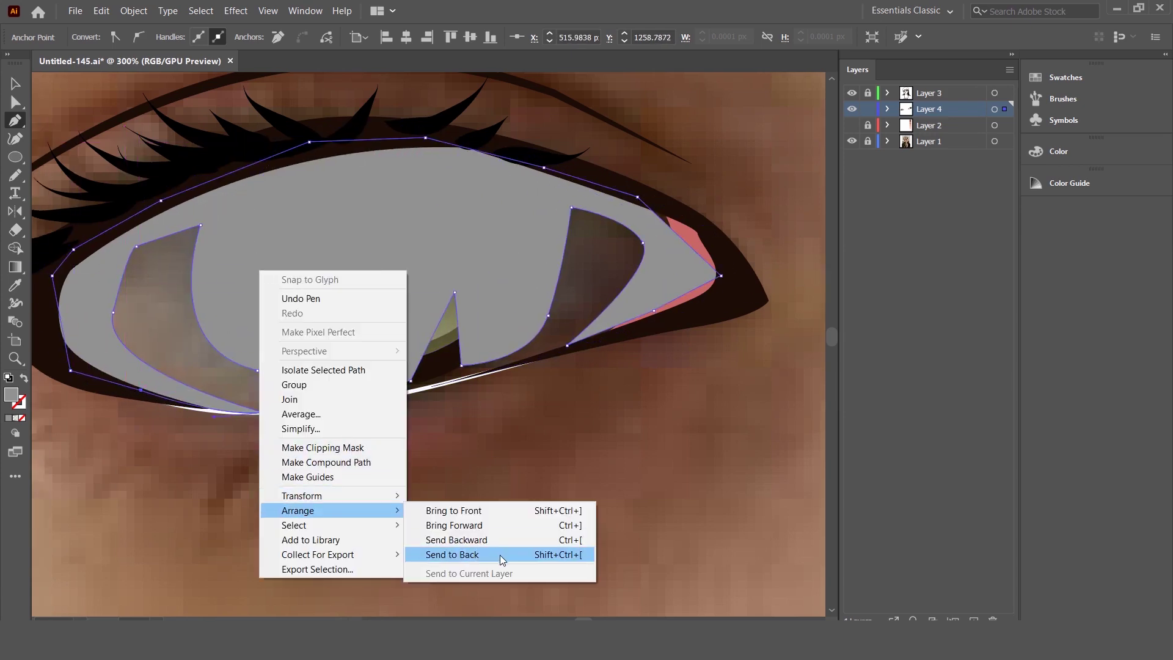
Step: Send the grey shape behind the iris and fill it with the right eye's lighter grey
left_click(500, 553)
scroll(403, 329, "down", 3)
scroll(160, 262, "up", 1)
left_click(10, 290)
scroll(610, 223, "down", 3)
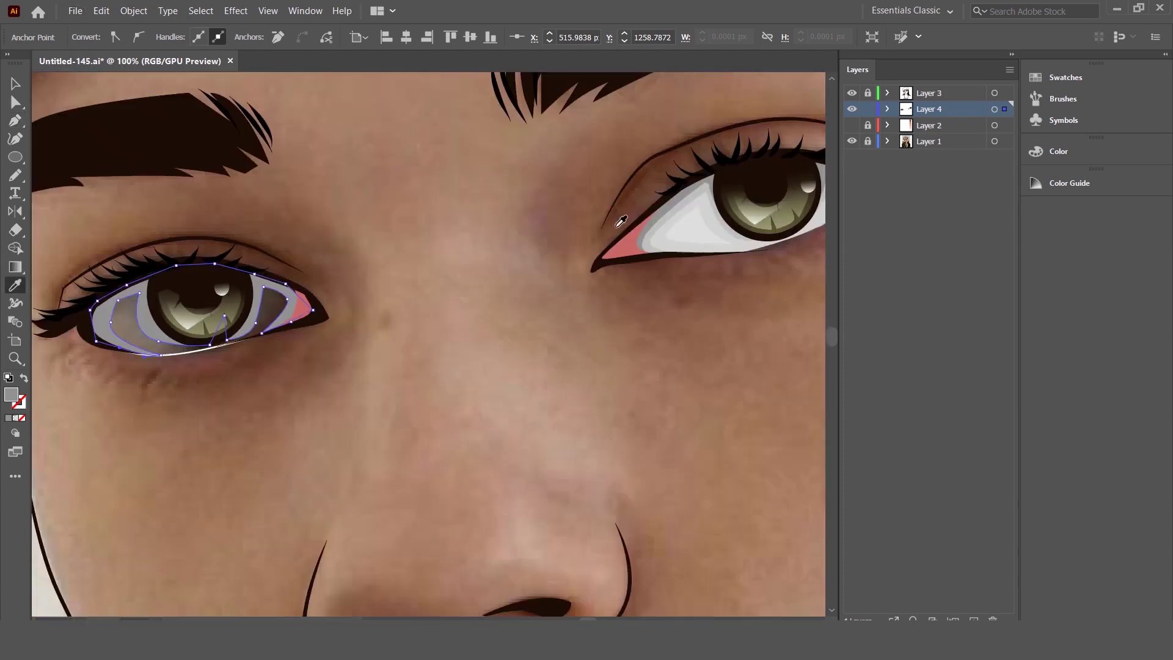
left_click(669, 198)
scroll(83, 267, "up", 2)
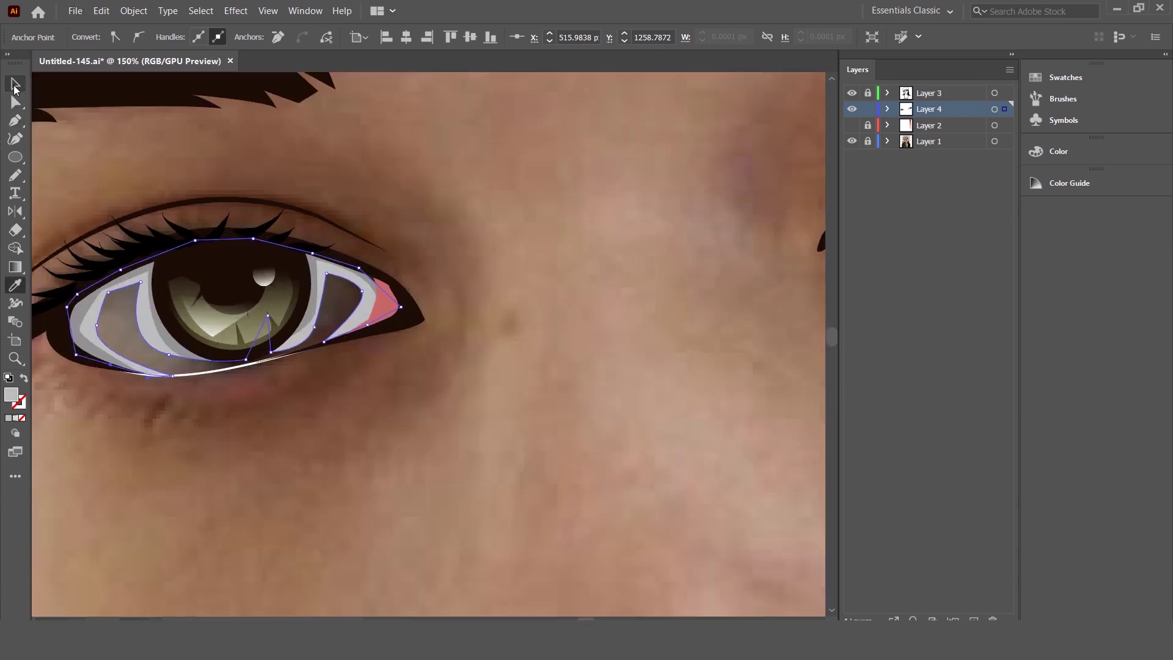
Step: Send the left eye's outline path to the back
left_click(15, 85)
scroll(222, 290, "down", 3)
scroll(222, 291, "up", 3)
left_click(382, 269)
right_click(383, 273)
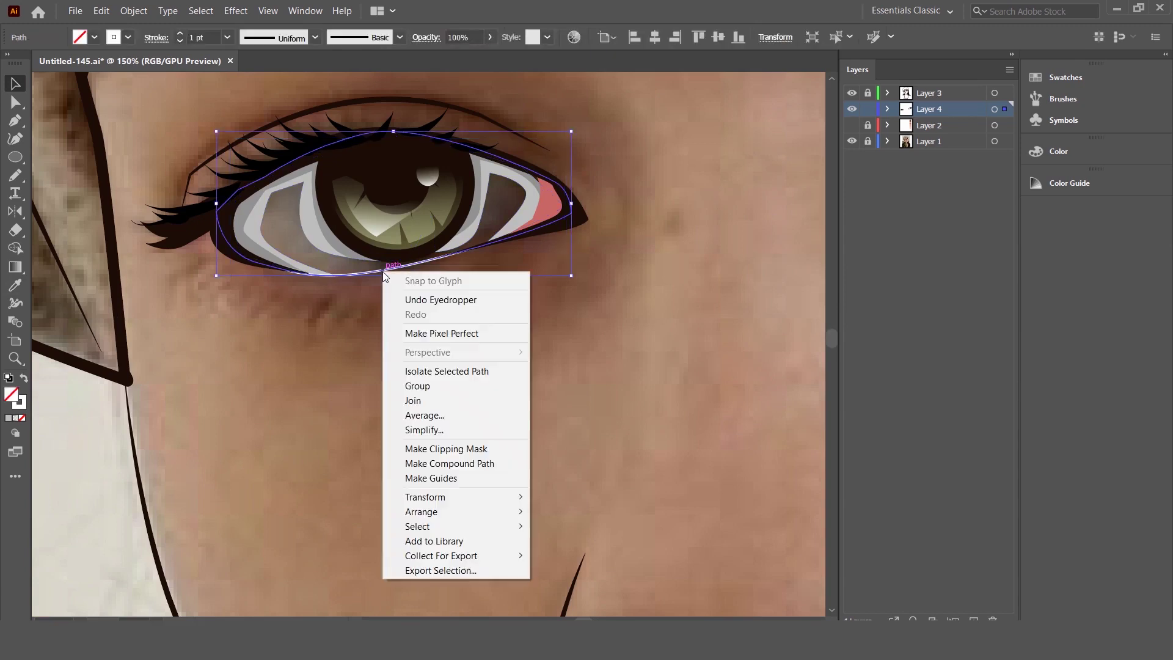
mouse_move(422, 511)
left_click(597, 555)
scroll(311, 269, "down", 2)
Step: Select the left eye-white shape and use the Pencil to redraw its edges near the iris
scroll(311, 269, "down", 1)
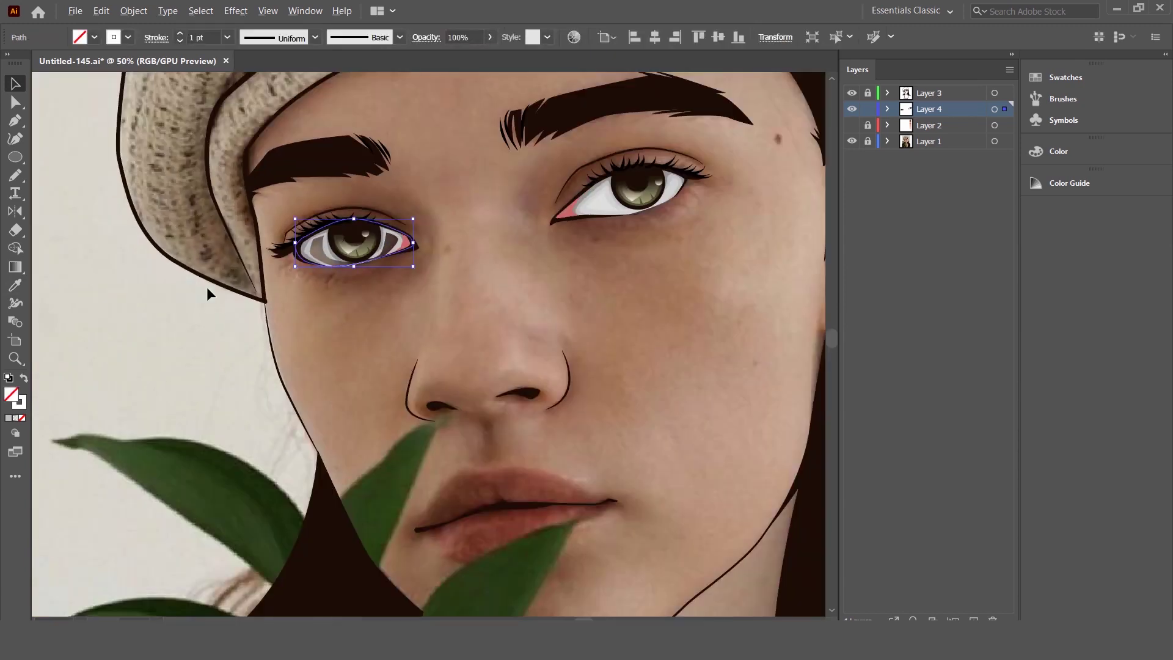
left_click(604, 198)
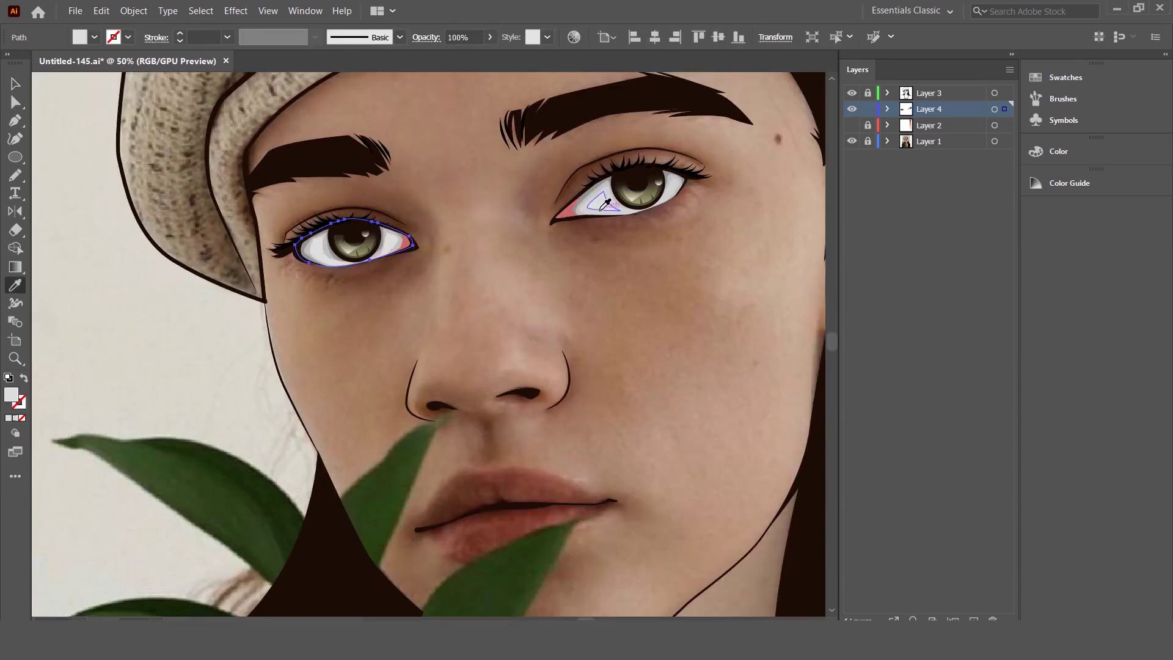
scroll(622, 202, "up", 3)
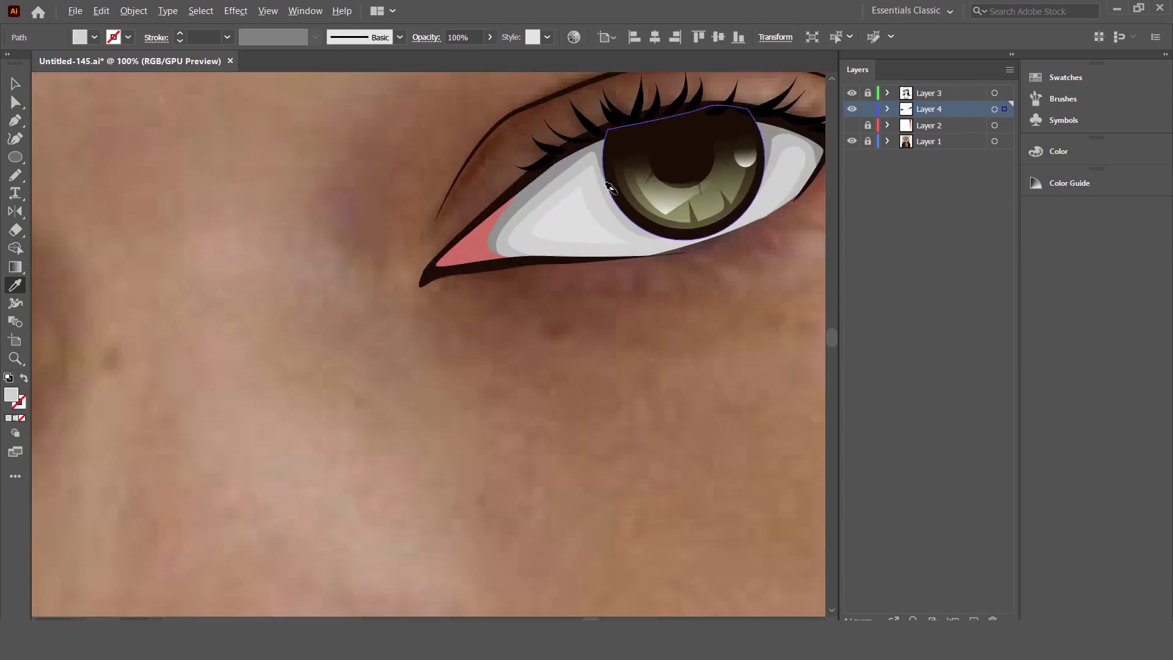
scroll(610, 210, "down", 3)
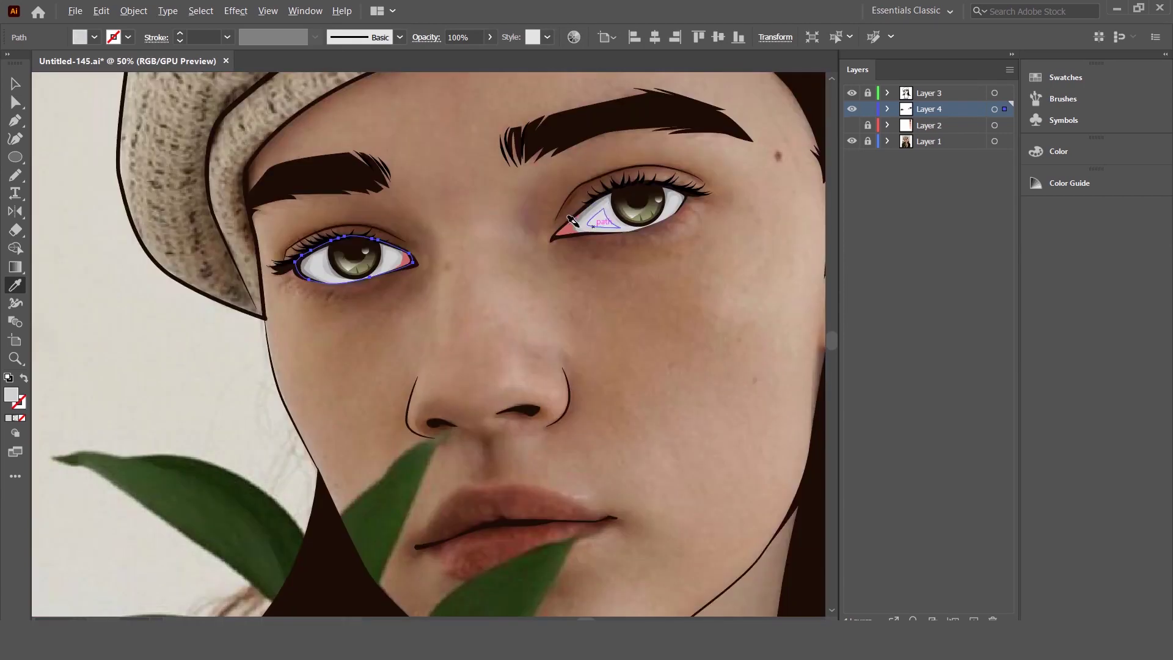
left_click(462, 347)
scroll(341, 263, "up", 4)
scroll(367, 248, "up", 2)
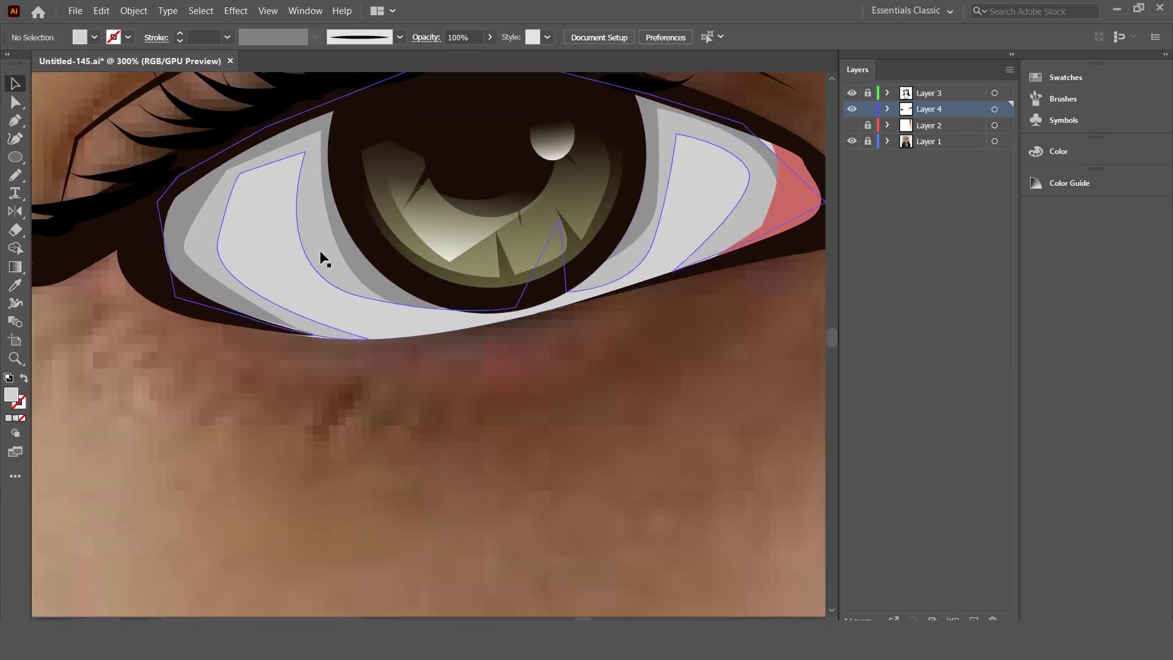
left_click(320, 250)
scroll(321, 250, "up", 1)
key("n")
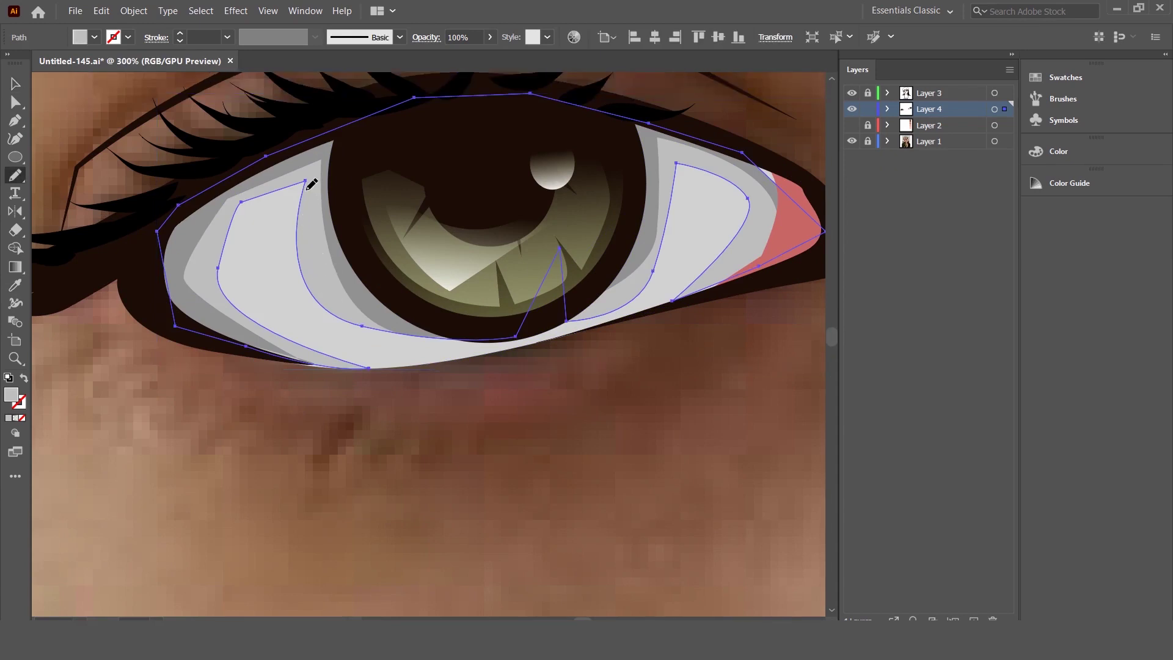
left_click_drag(520, 331, 520, 330)
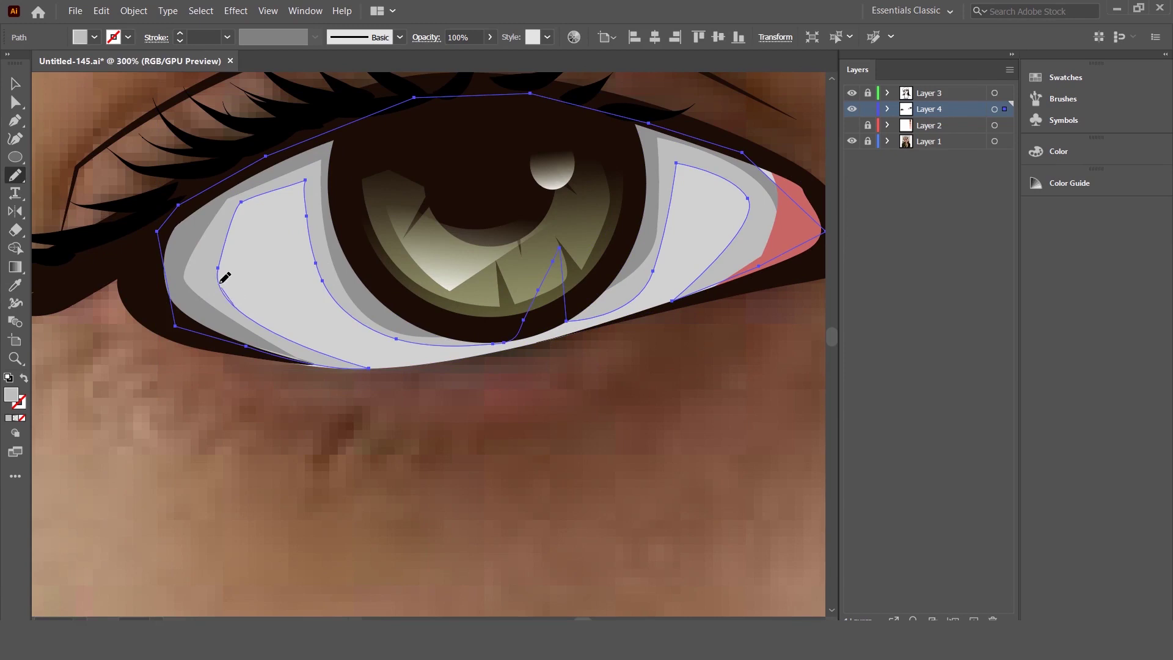
left_click_drag(283, 189, 287, 187)
Step: Pencil-redraw the right eye-white shape's side and lower edges, then deselect it
key("v")
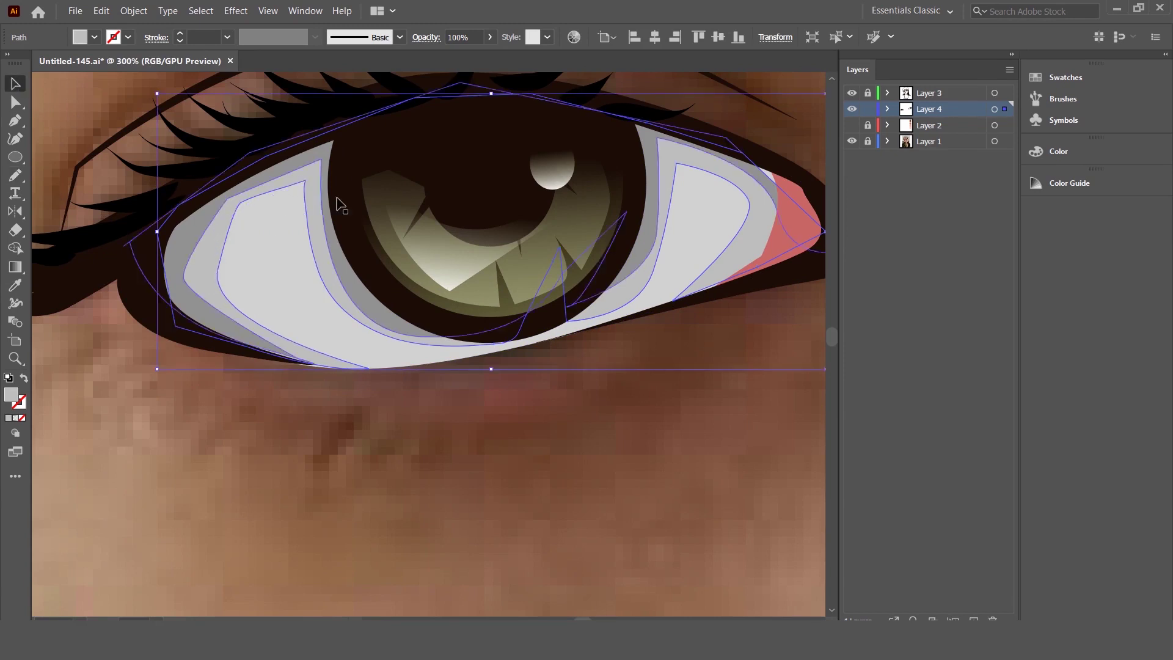
key("n")
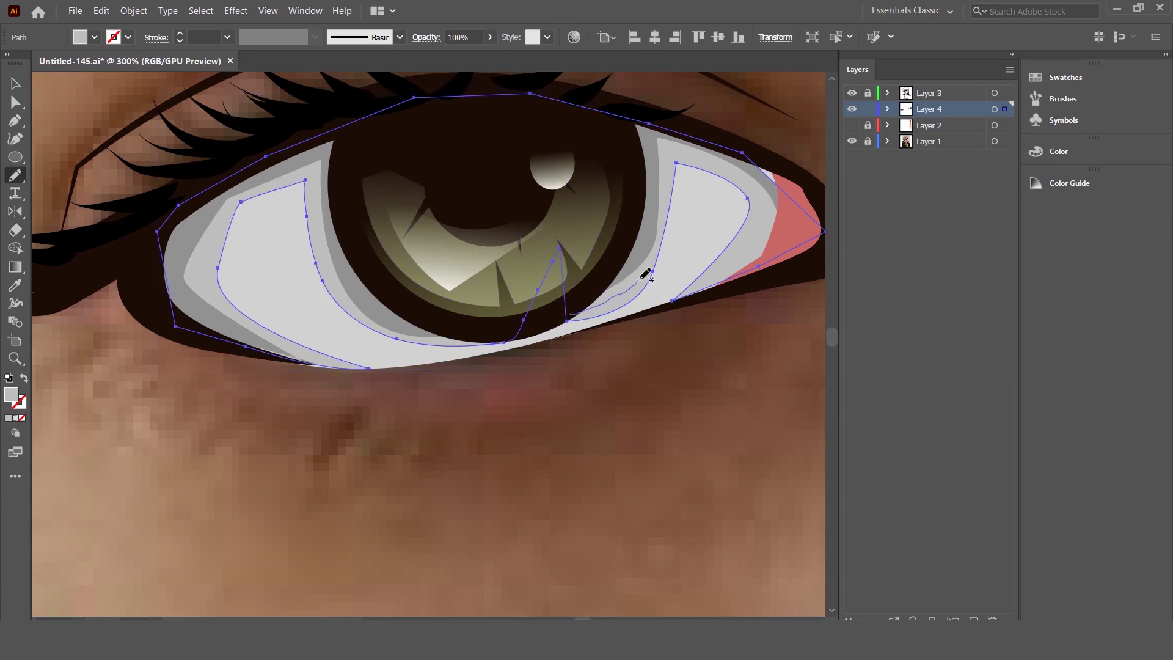
left_click_drag(747, 197, 747, 198)
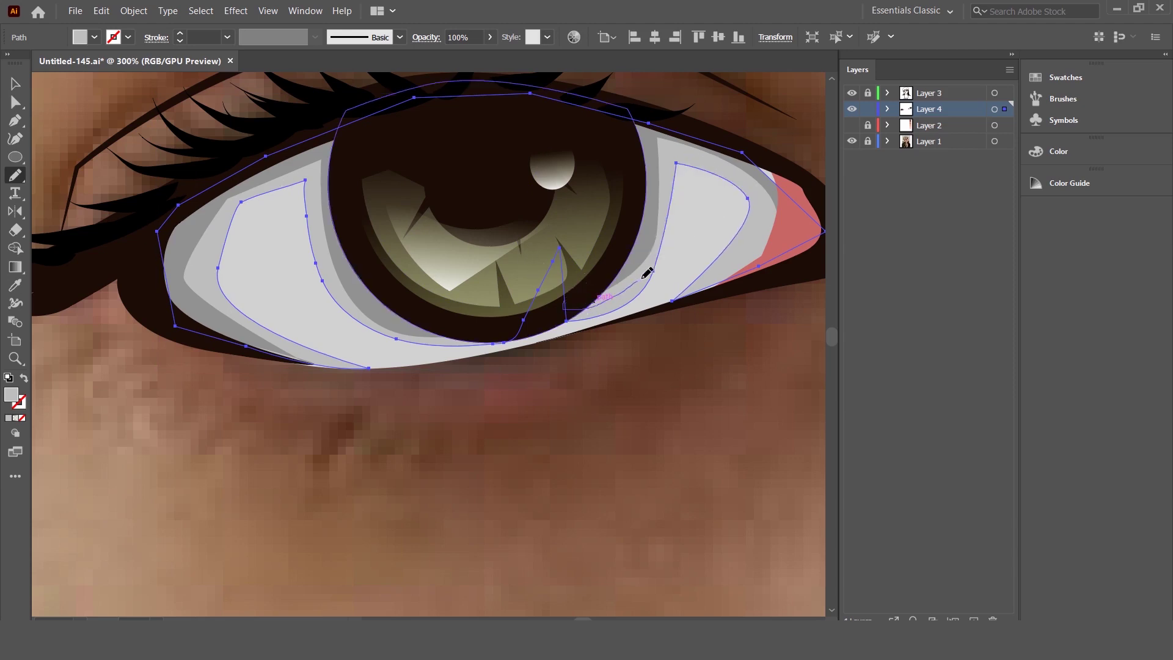
left_click_drag(748, 194, 746, 214)
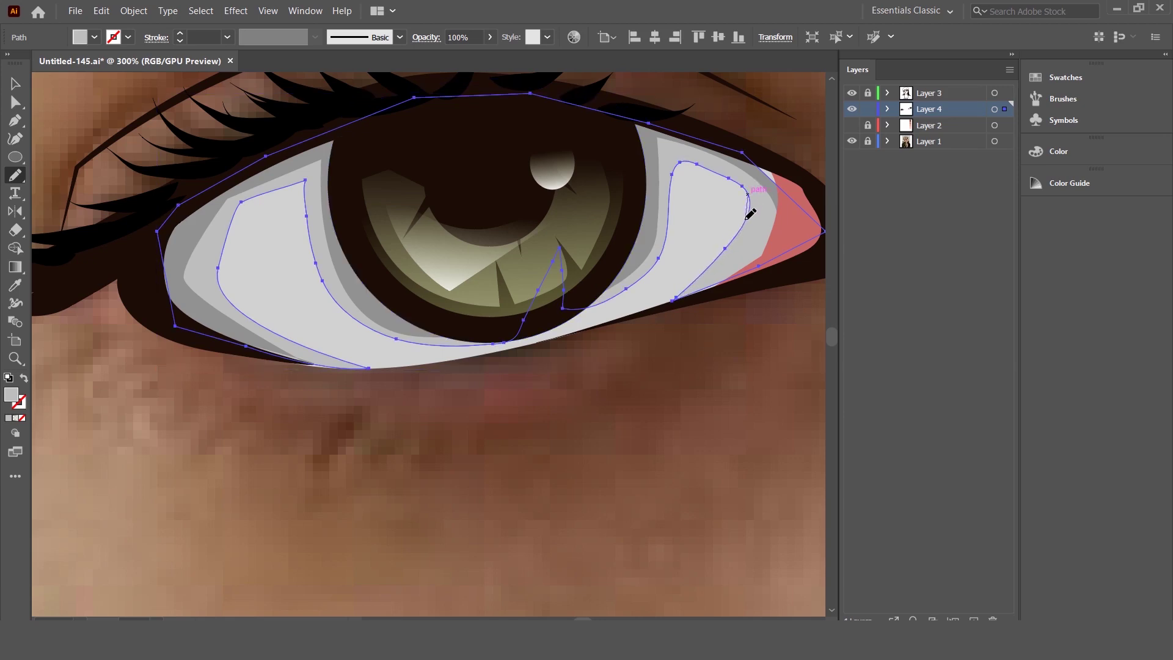
left_click_drag(804, 242, 808, 239)
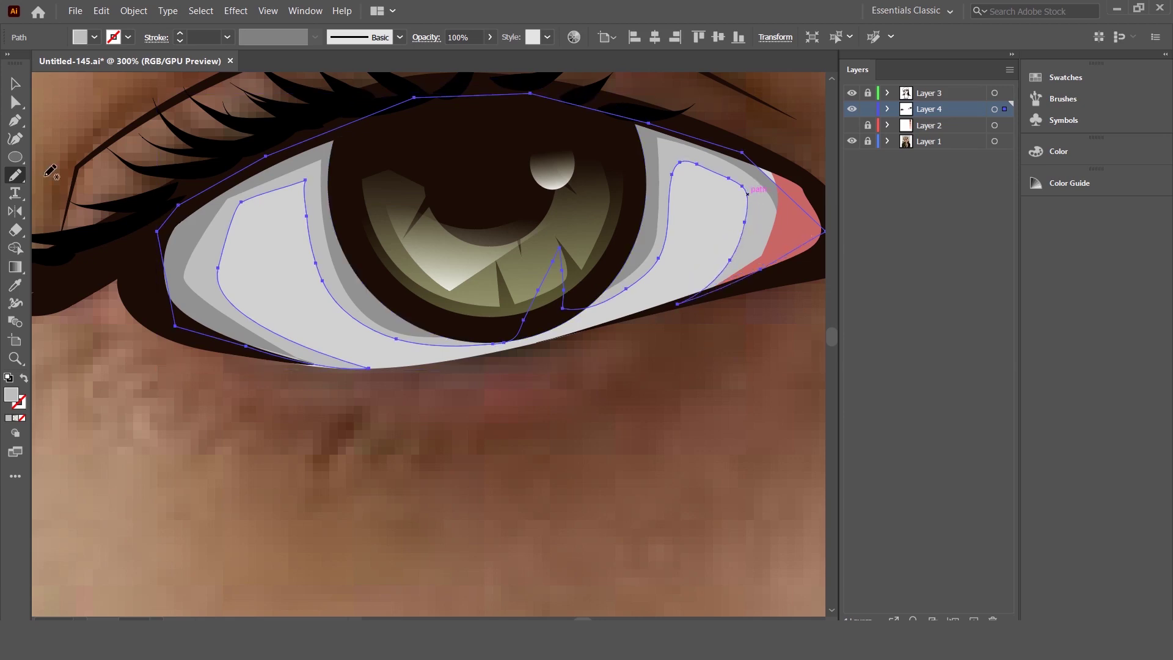
left_click(15, 83)
scroll(273, 314, "down", 5)
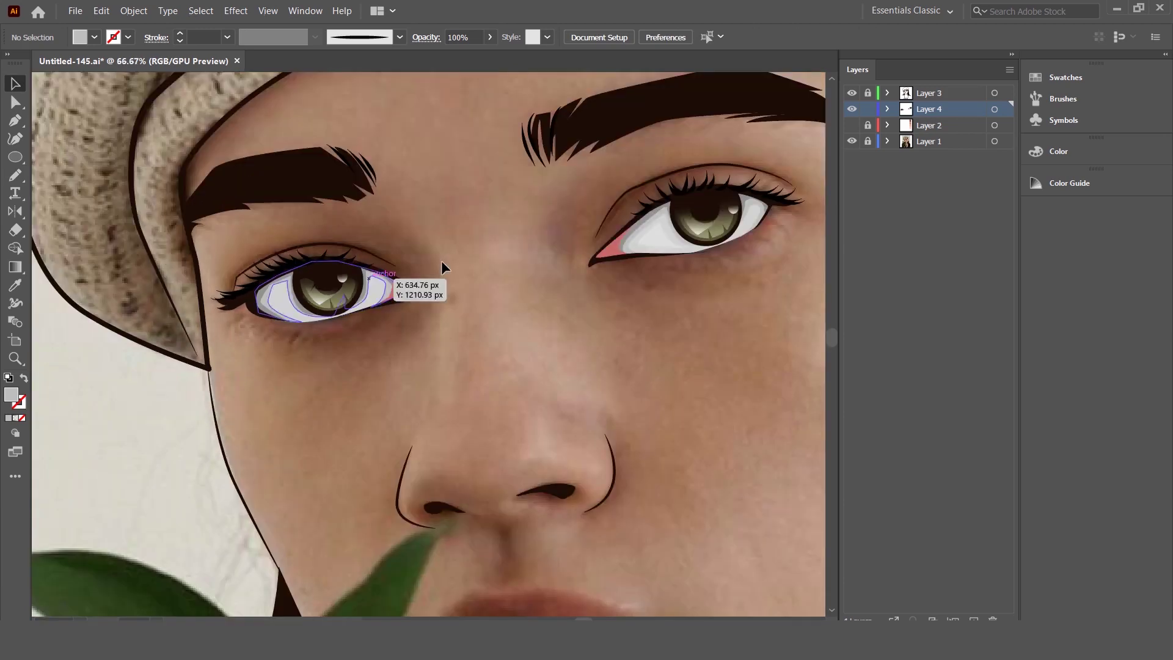
scroll(336, 275, "up", 4)
scroll(336, 275, "up", 4)
Step: Pencil-redraw the eye-white edge at the eye's corner, then deselect it
left_click(301, 296)
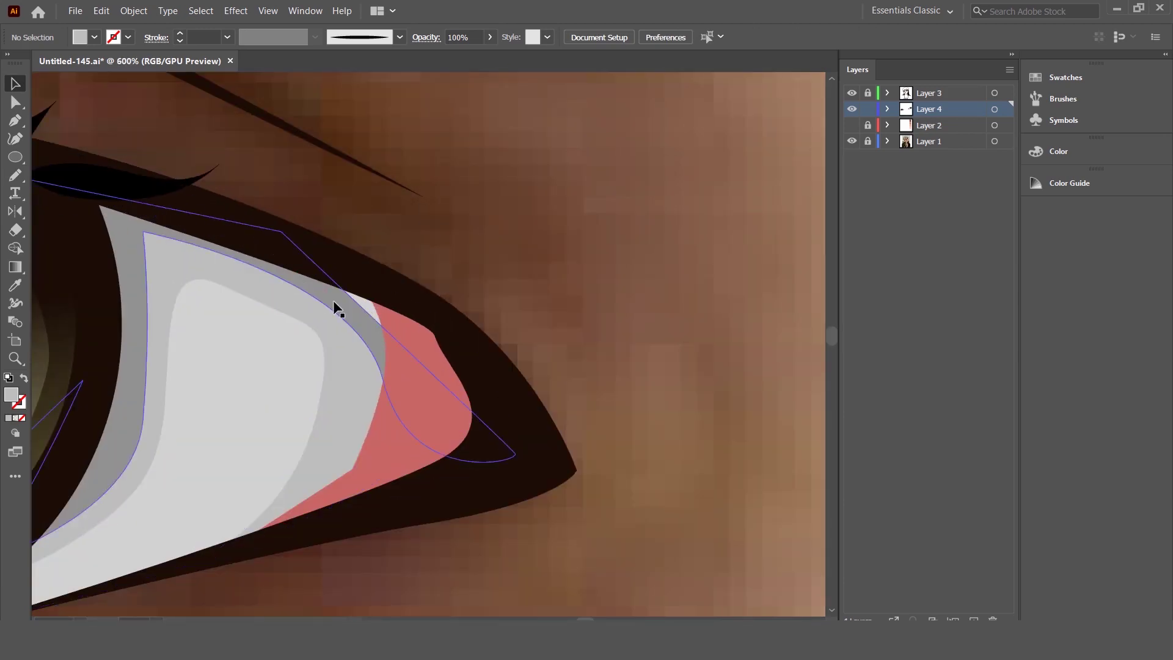
key("n")
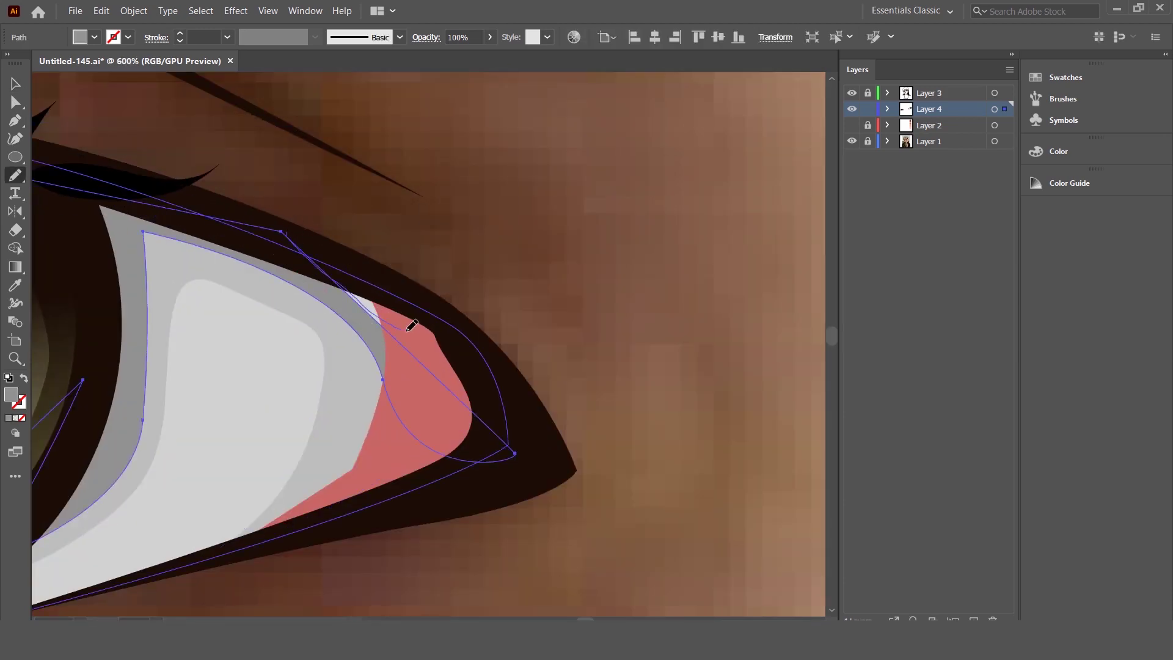
left_click_drag(494, 422, 515, 452)
left_click_drag(294, 227, 282, 231)
scroll(461, 248, "down", 4)
key("v")
left_click(485, 218)
Step: Reselect the eye-white path with the Pencil active, then deselect it
scroll(424, 301, "down", 2)
scroll(420, 255, "up", 4)
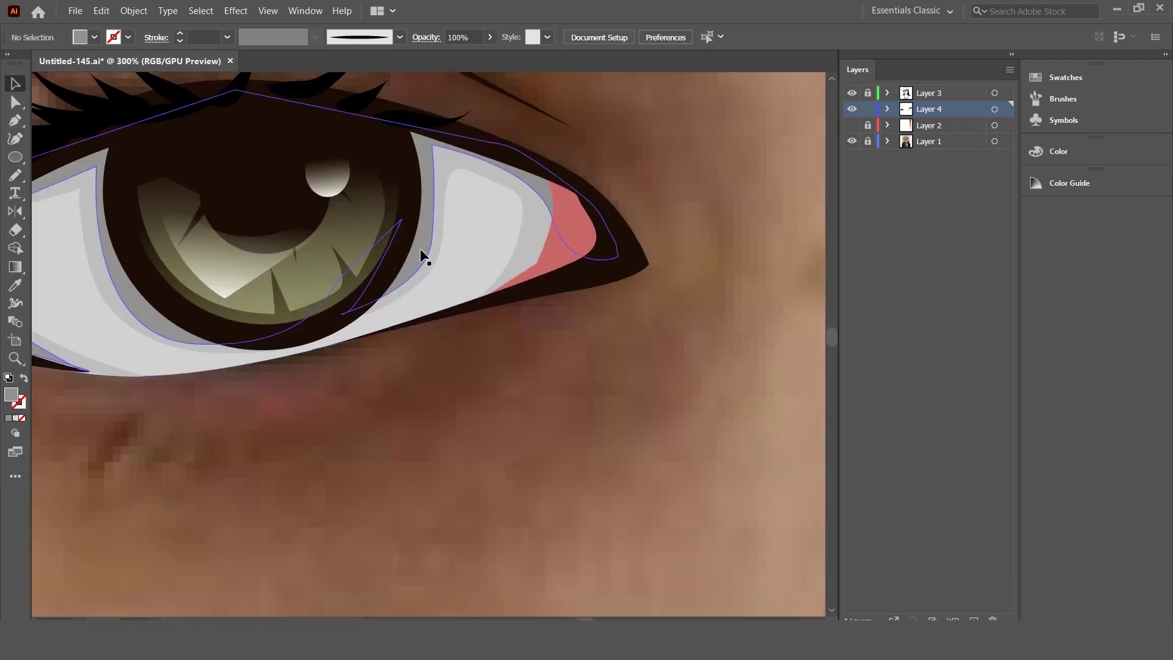
left_click(420, 248)
key("n")
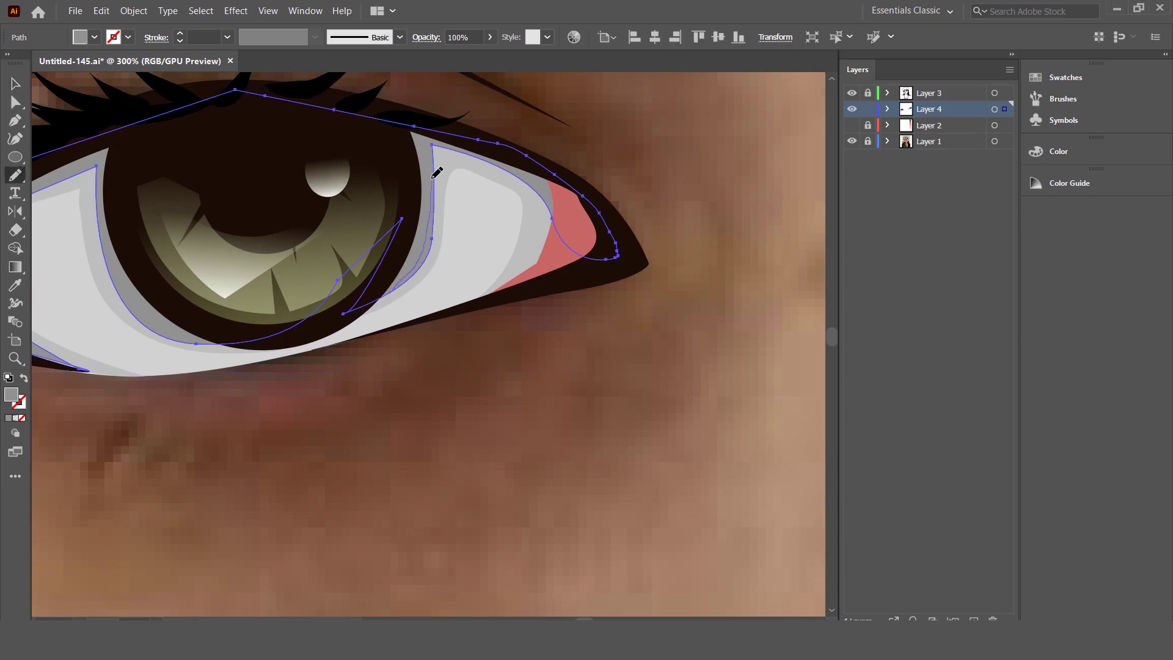
scroll(448, 171, "down", 3)
left_click(14, 84)
left_click(339, 319)
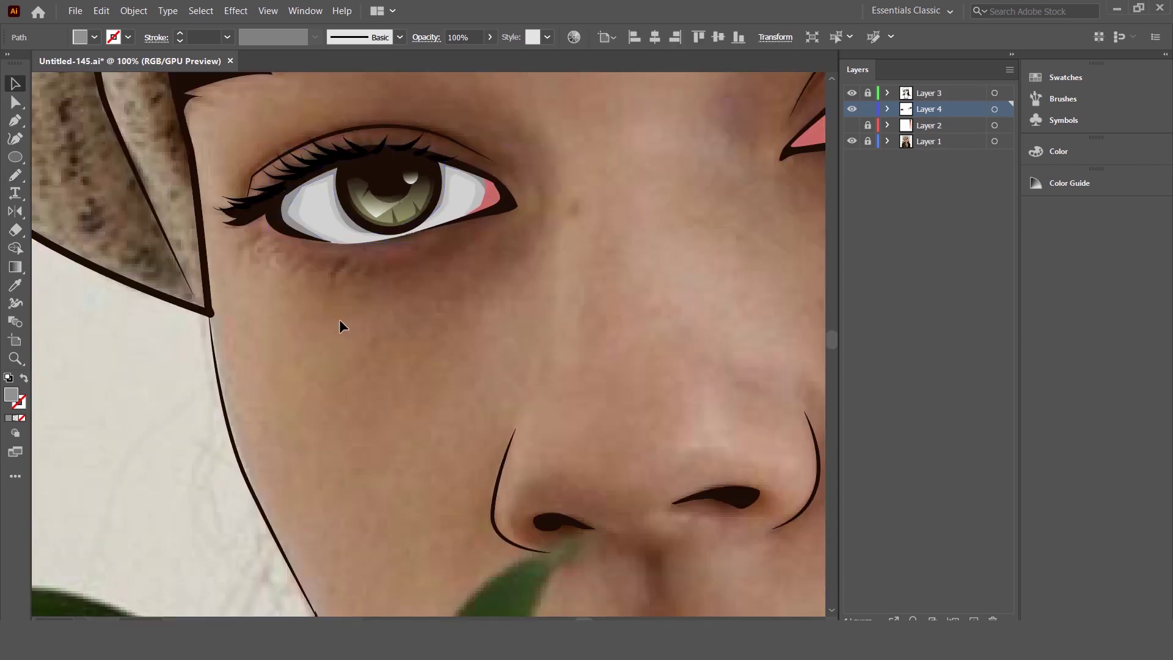
Step: Check the other eye's white shape by selecting it and deselecting it
scroll(339, 320, "down", 2)
scroll(342, 323, "down", 3)
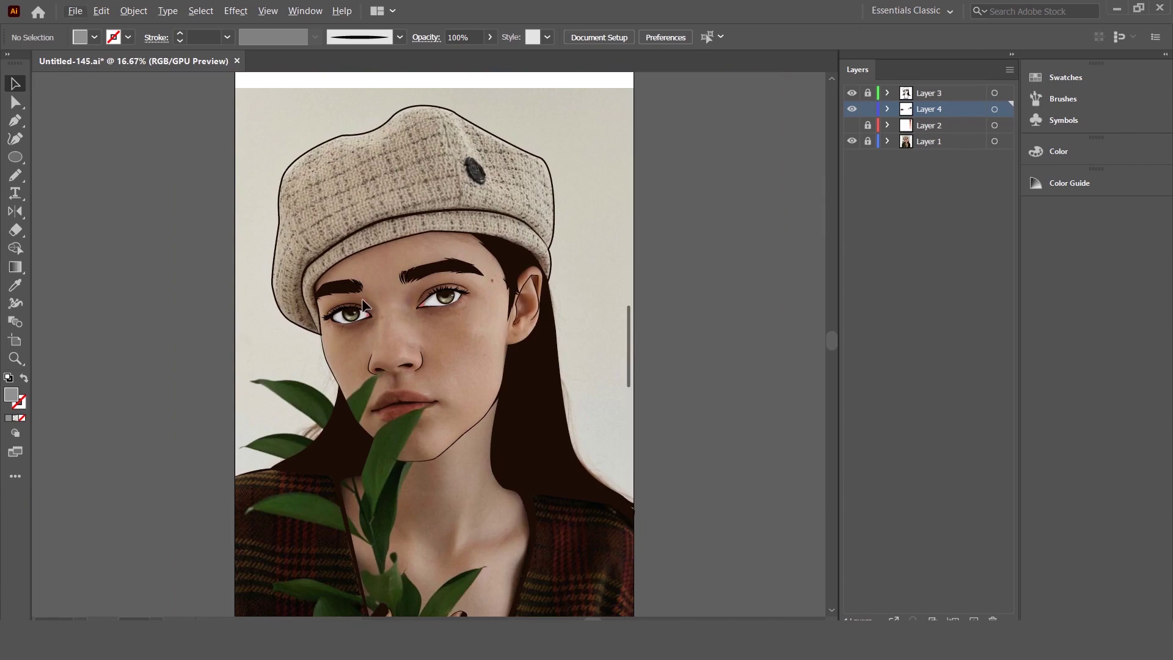
scroll(364, 303, "up", 2)
scroll(523, 287, "up", 5)
scroll(467, 354, "up", 1)
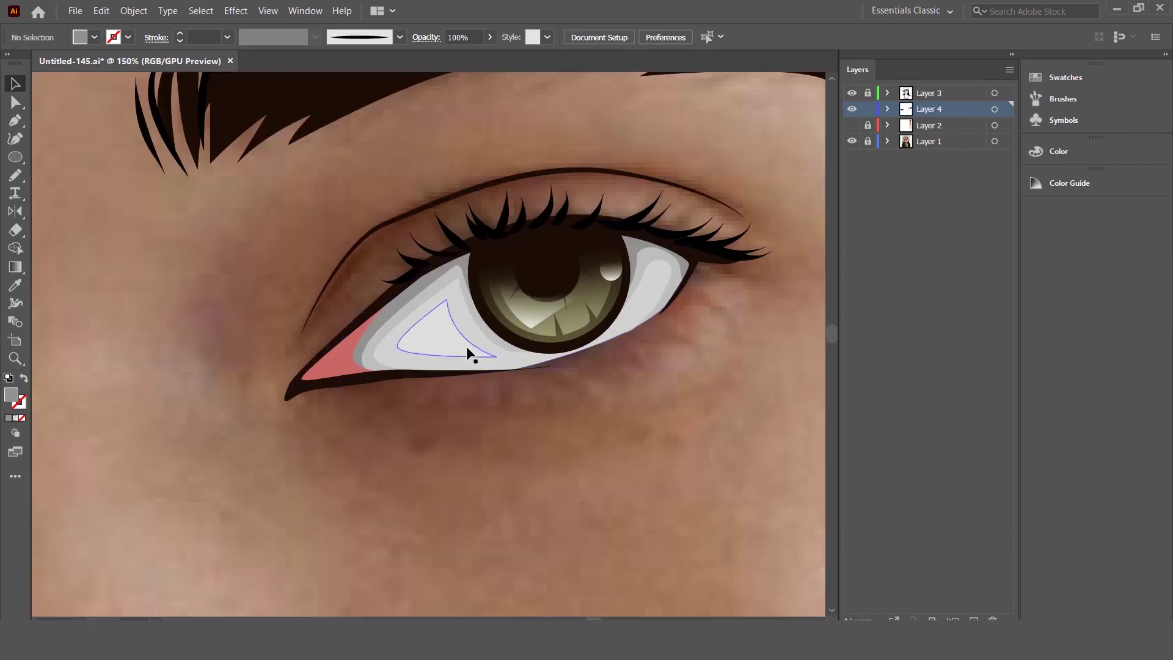
left_click(503, 359)
scroll(551, 367, "down", 2)
scroll(552, 368, "down", 3)
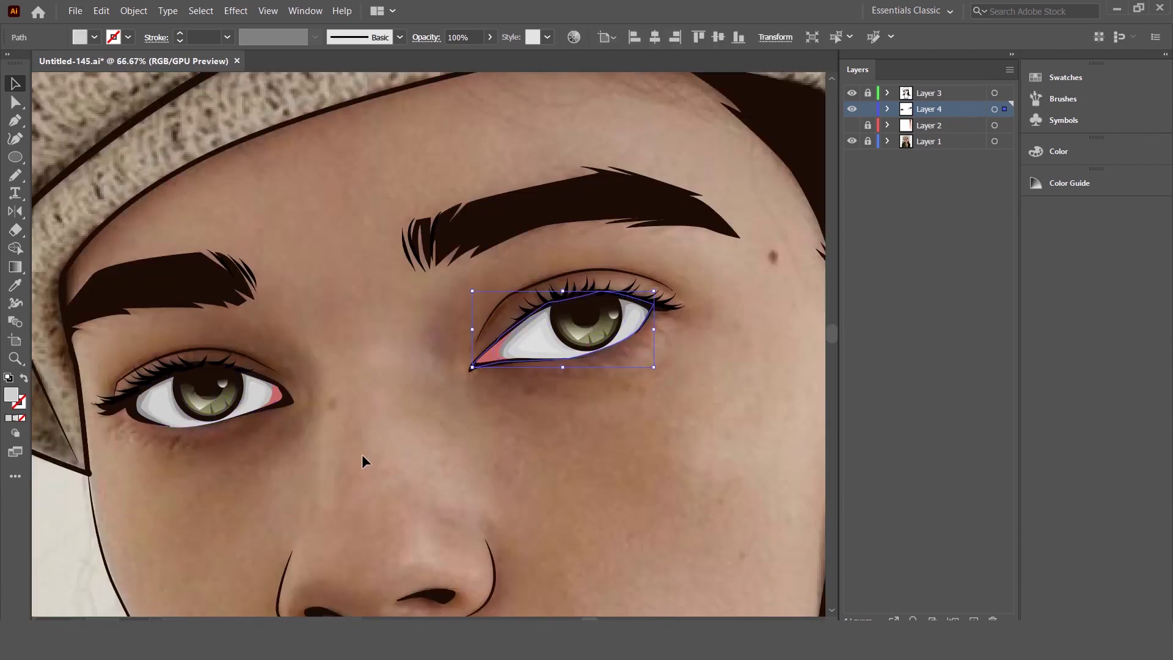
left_click(362, 453)
scroll(404, 368, "down", 2)
Step: Hide Layer 4, then show it again to compare the eye fills
left_click(852, 110)
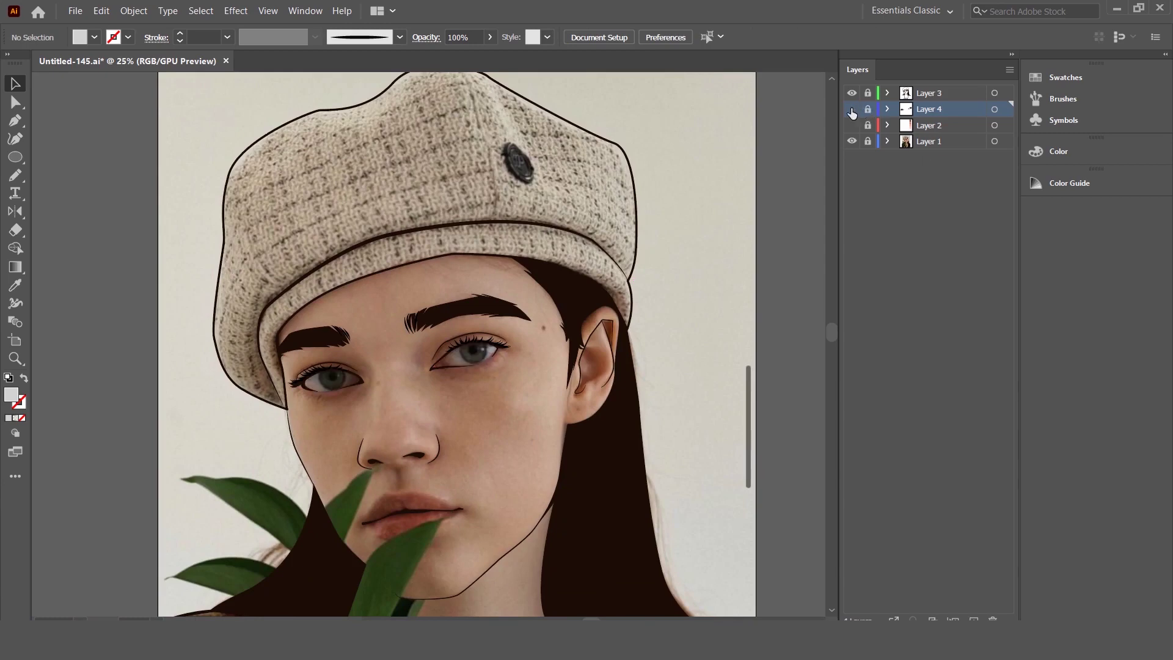
left_click(851, 110)
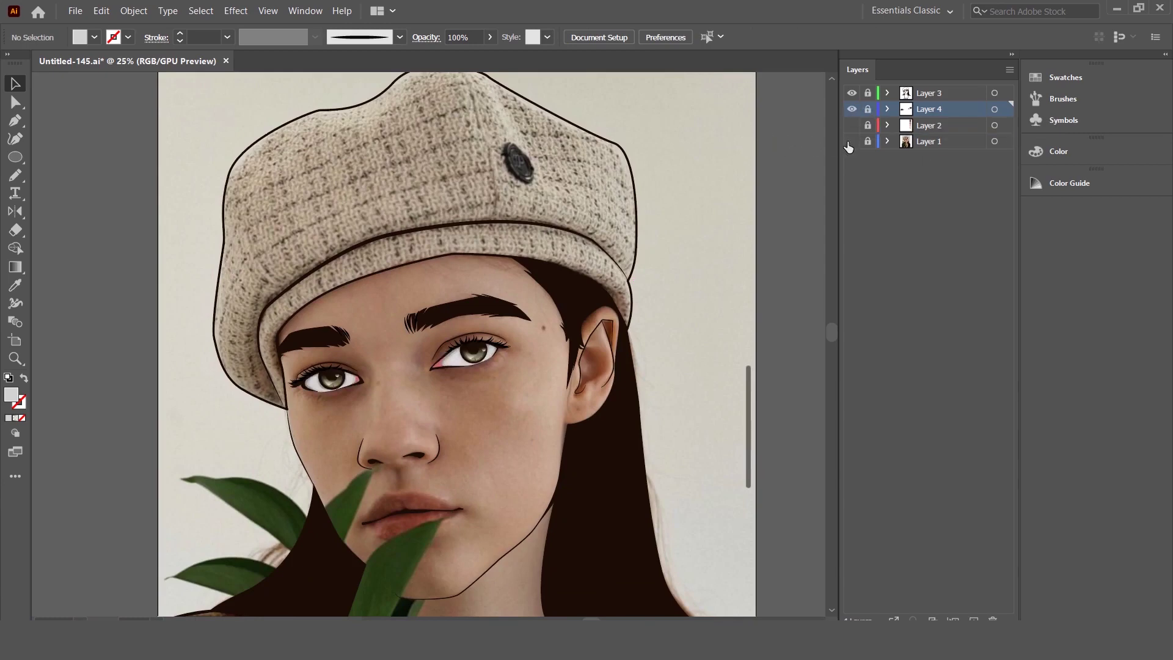
scroll(464, 303, "up", 2)
scroll(464, 303, "up", 1)
scroll(465, 304, "up", 1)
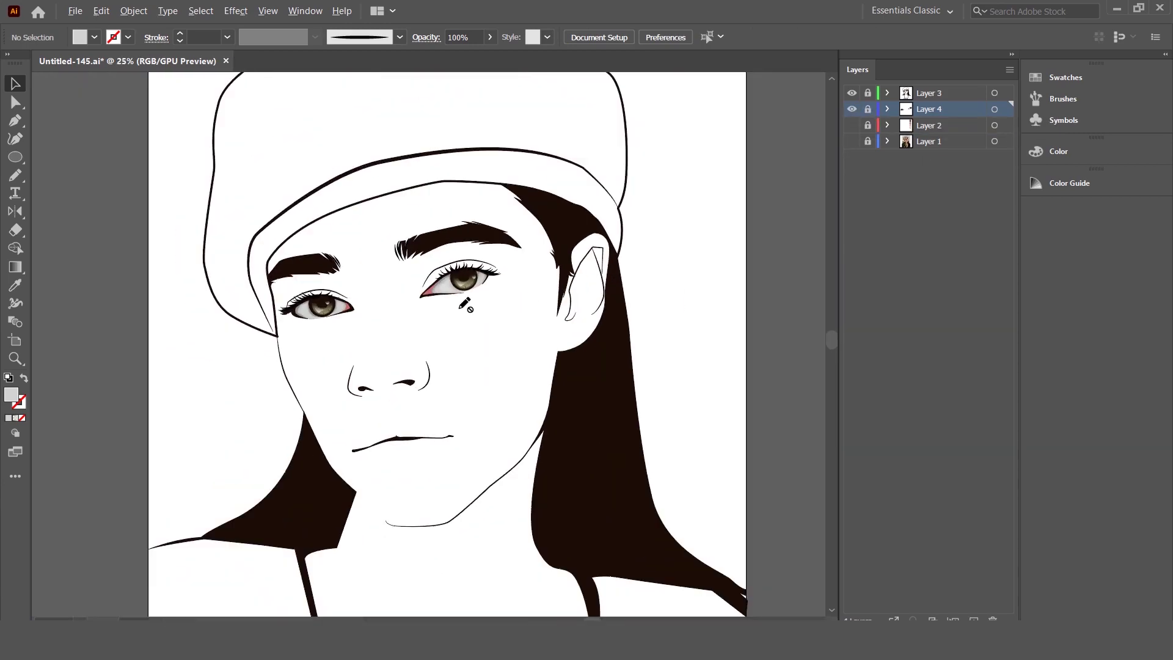
scroll(465, 303, "down", 1)
scroll(464, 304, "down", 1)
scroll(470, 437, "up", 1)
Step: Make Layer 2 the active layer and show the Layer 1 reference photo again
left_click(928, 125)
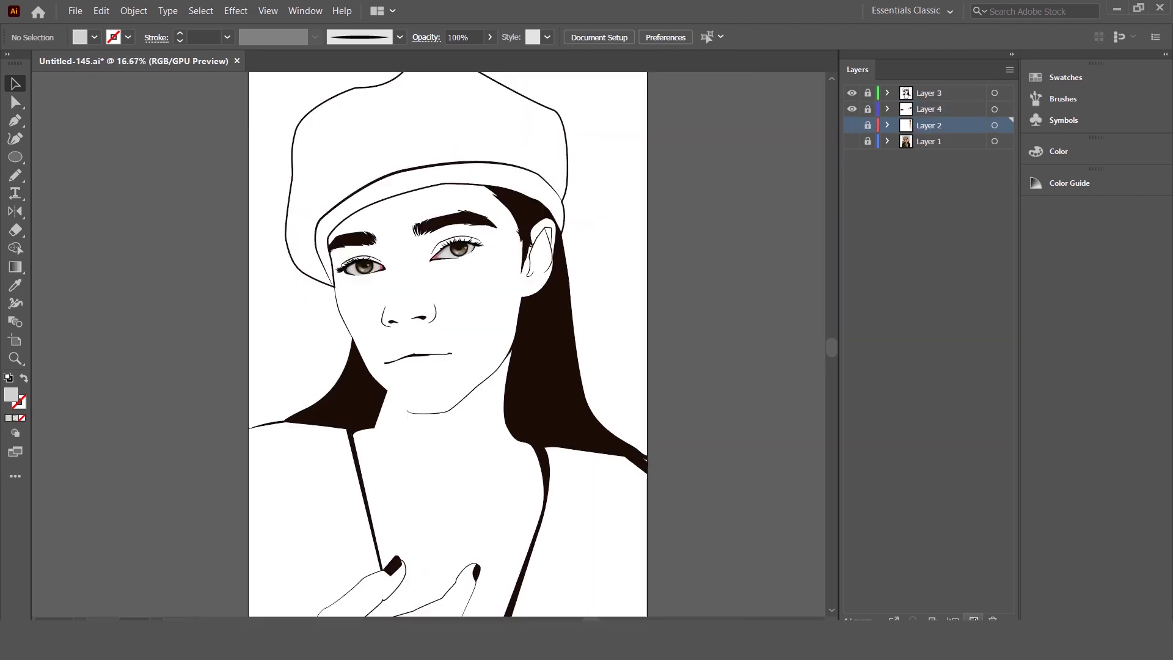
scroll(379, 365, "up", 2)
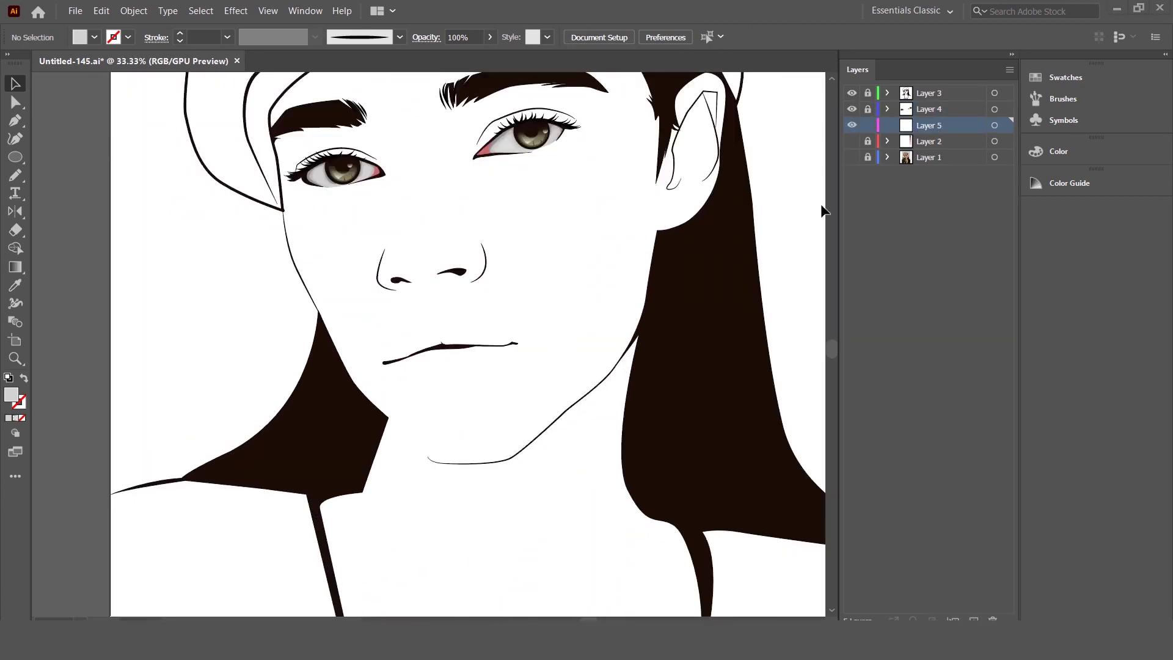
left_click(851, 157)
scroll(500, 343, "up", 1)
Step: Start the Pen lip outline across the upper lip's peaks and dip, with fill and stroke swapped
scroll(489, 342, "up", 2)
scroll(484, 339, "up", 1)
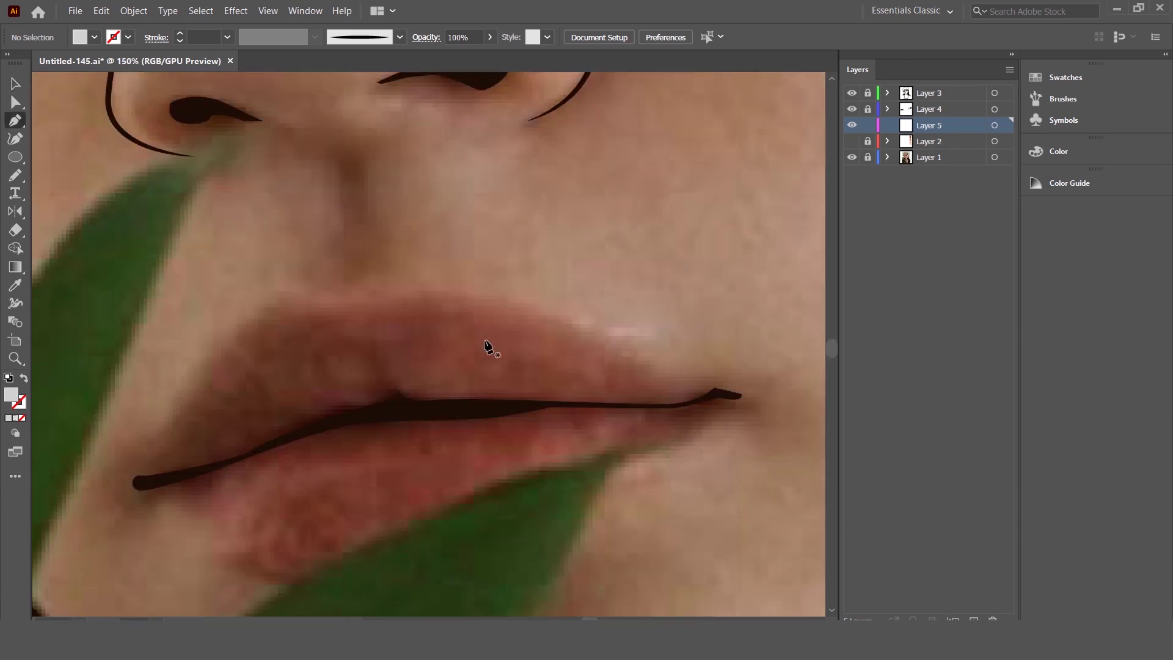
scroll(487, 346, "down", 1)
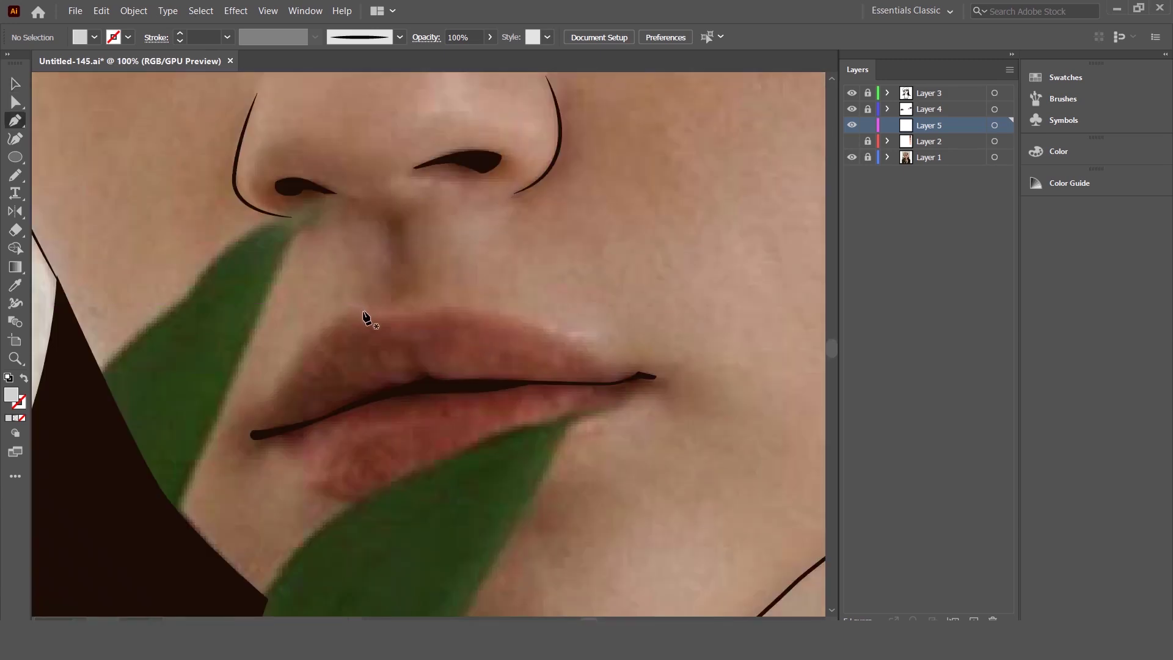
scroll(471, 314, "up", 1)
left_click(469, 300)
left_click_drag(386, 321, 356, 311)
left_click(320, 302)
left_click(24, 378)
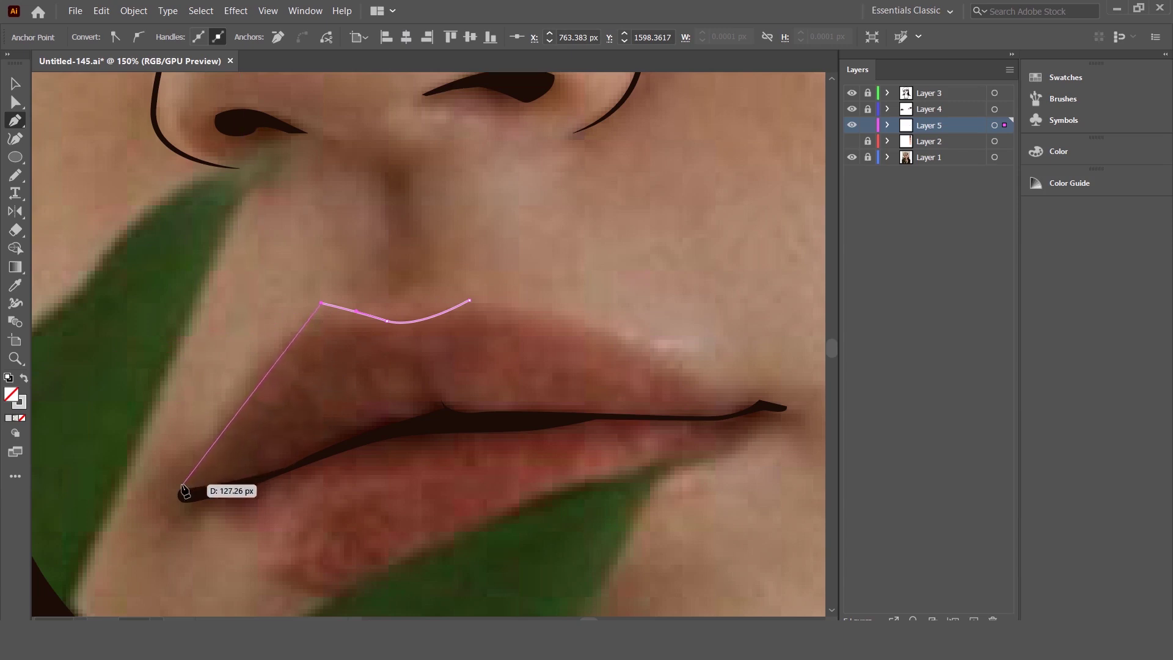
Step: Trace the outline around the left mouth corner, lower lip and right corner, closing at the start
left_click_drag(178, 485, 171, 505)
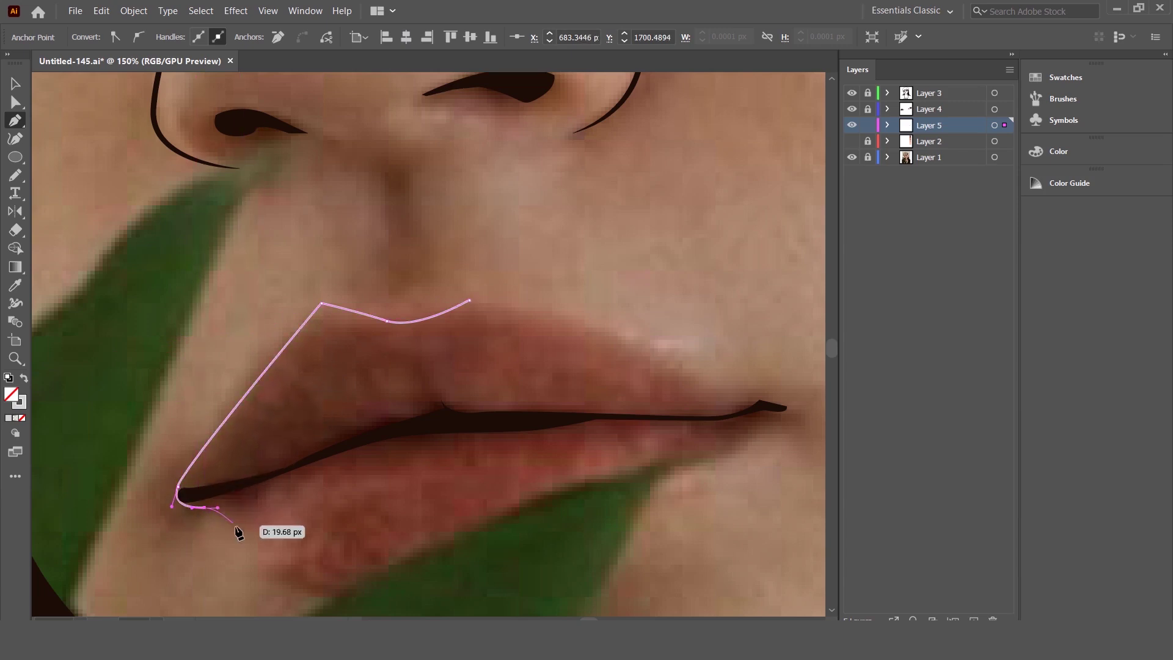
left_click(215, 518)
left_click(326, 601)
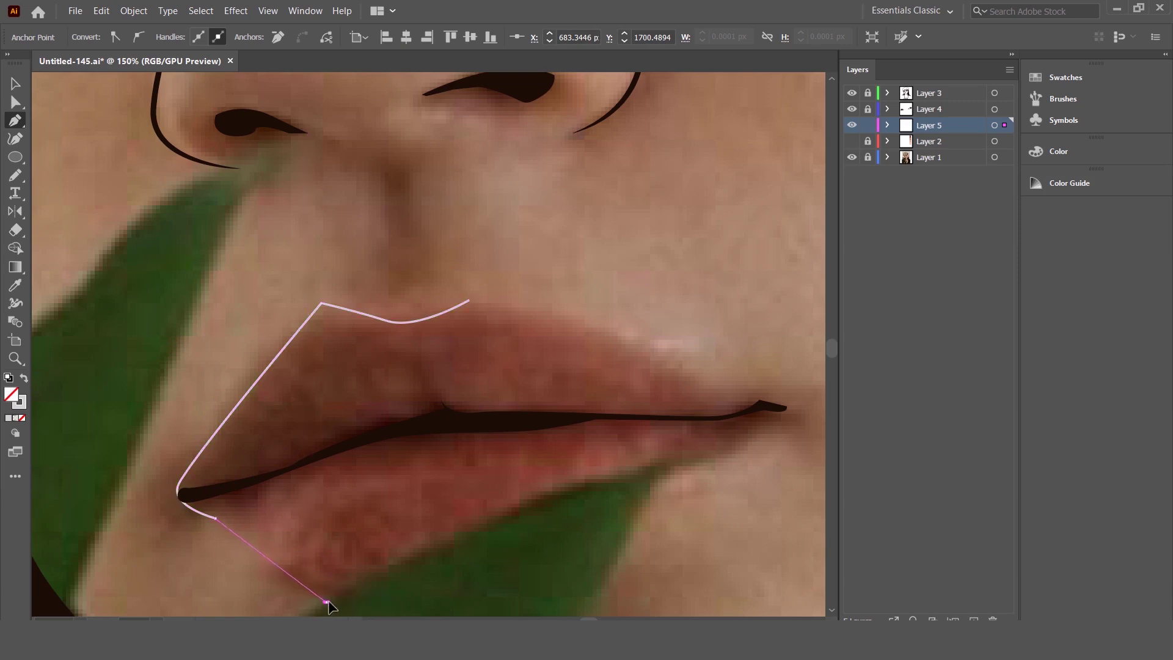
left_click_drag(377, 603, 377, 600)
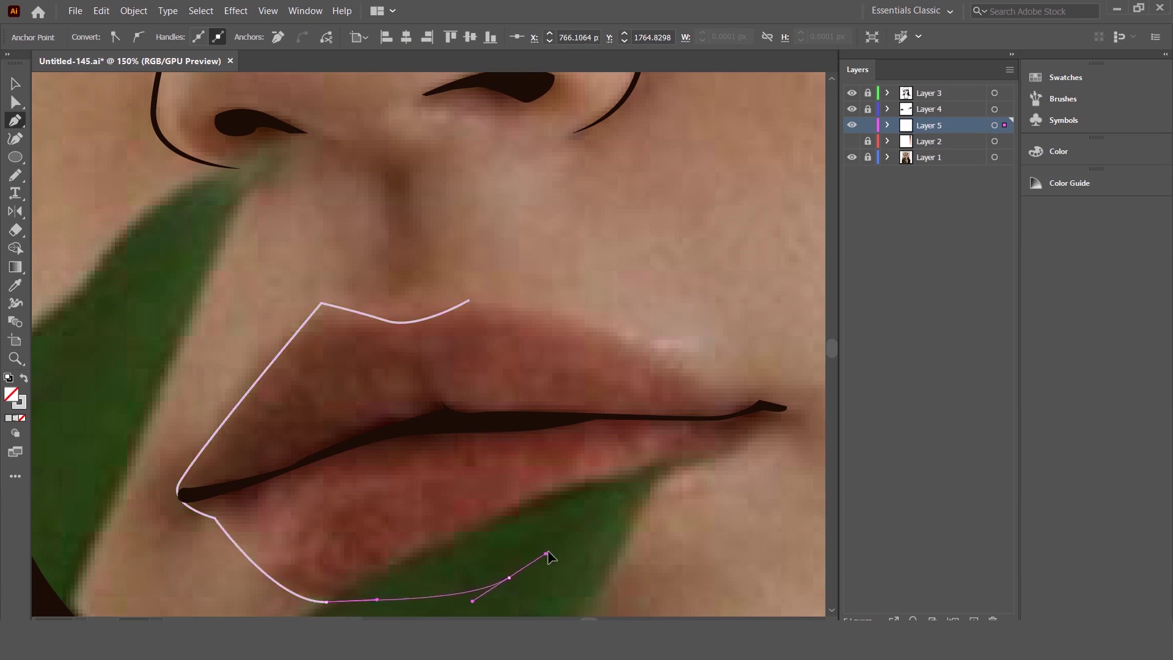
left_click_drag(554, 557, 610, 517)
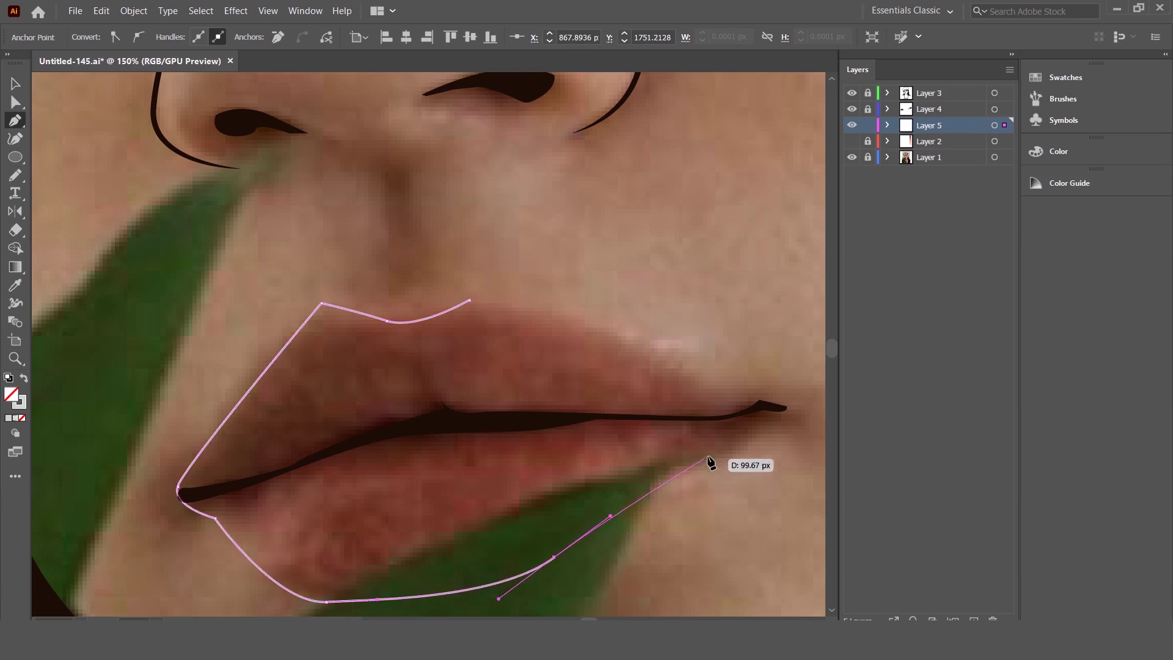
left_click_drag(765, 410, 786, 382)
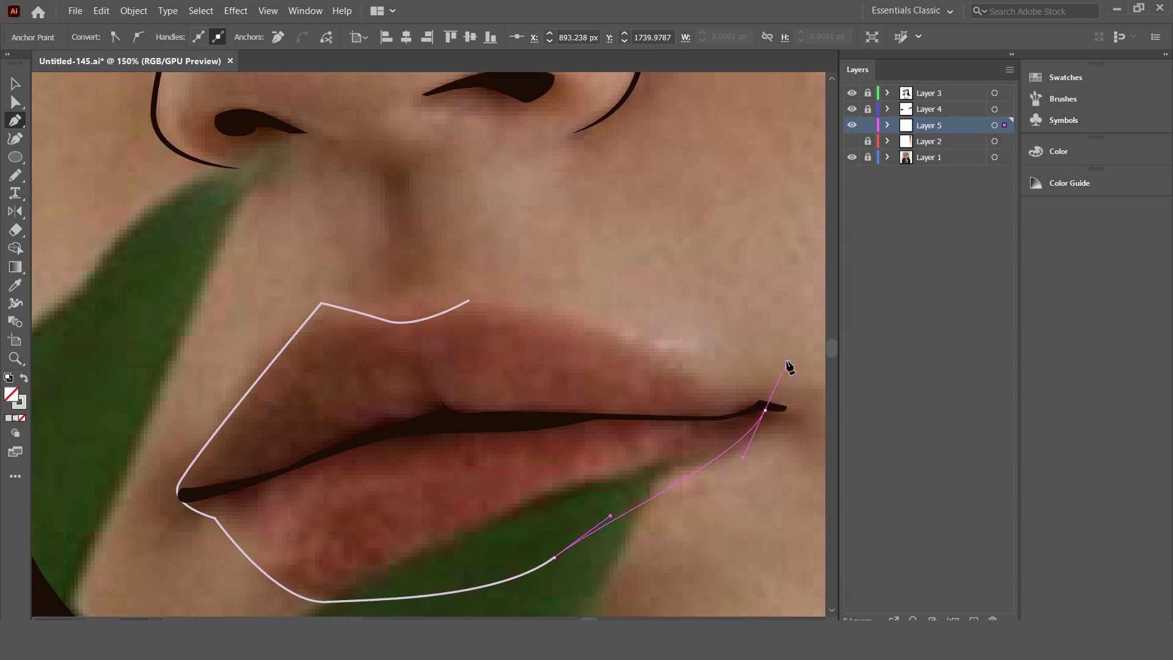
key("ctrl+z")
key("ctrl+z")
left_click_drag(593, 544, 617, 518)
left_click(761, 410)
left_click_drag(762, 406, 733, 400)
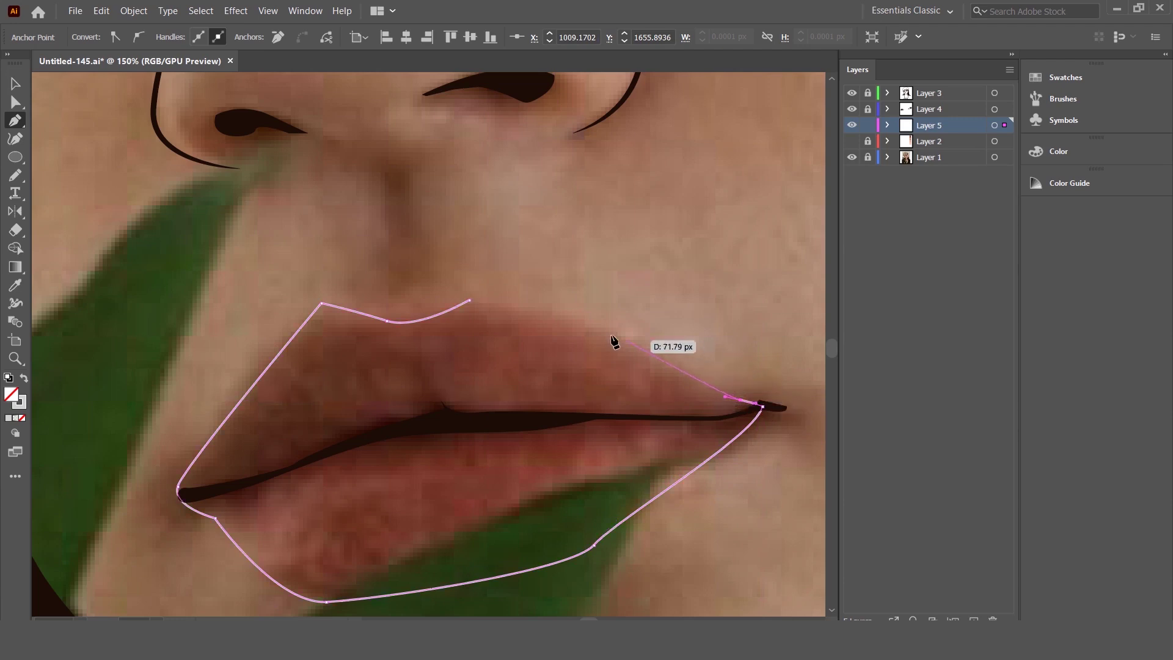
left_click_drag(468, 299, 384, 312)
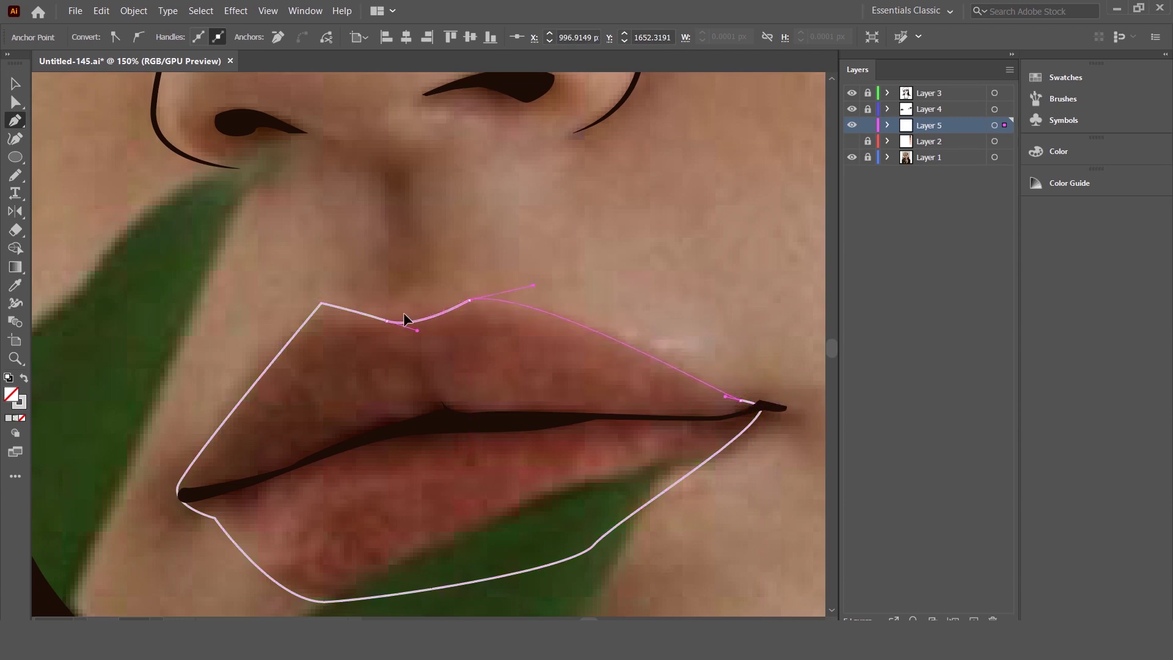
Step: Zoom in on the lips and Pencil-redraw the outline's upper-left edge into a smooth curve
key("ctrl+minus")
key("v")
left_click(464, 248)
scroll(464, 248, "down", 3)
scroll(413, 378, "up", 1)
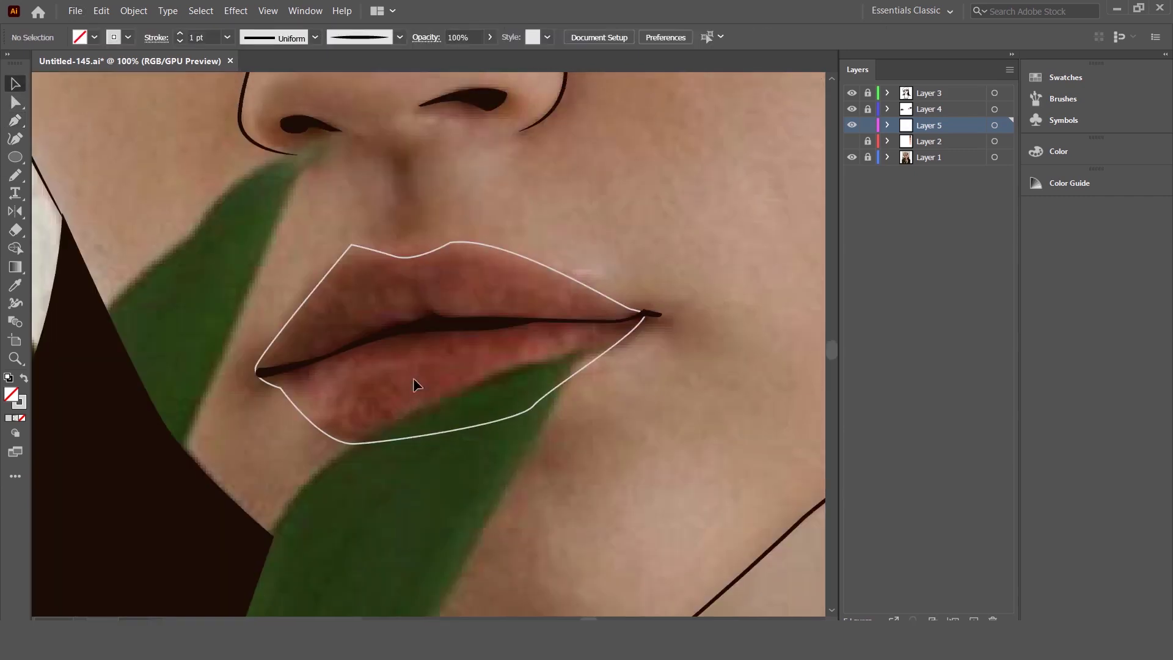
key("ctrl+plus")
scroll(431, 372, "up", 1)
key("ctrl+a")
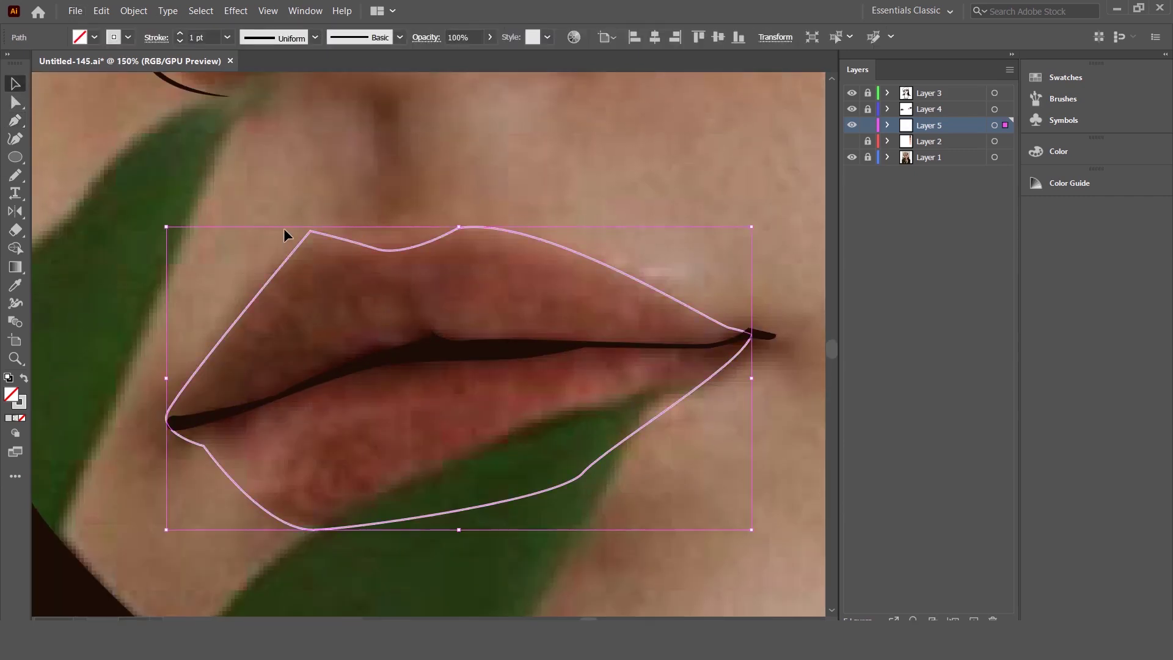
key("n")
left_click_drag(313, 230, 318, 232)
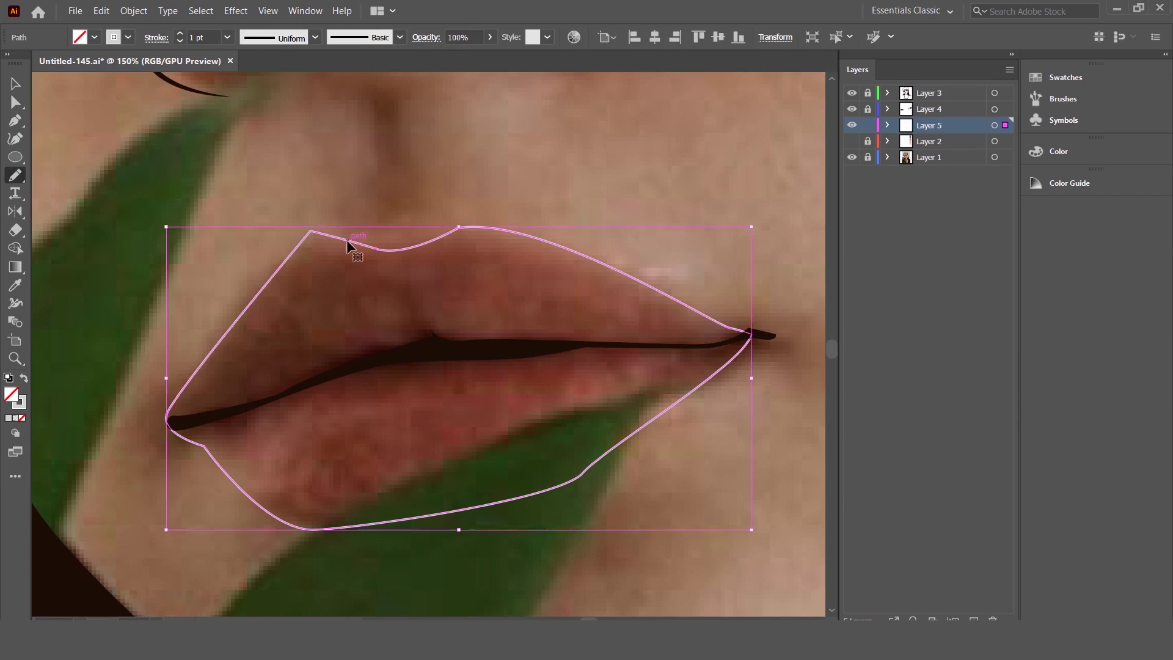
left_click_drag(317, 239, 327, 230)
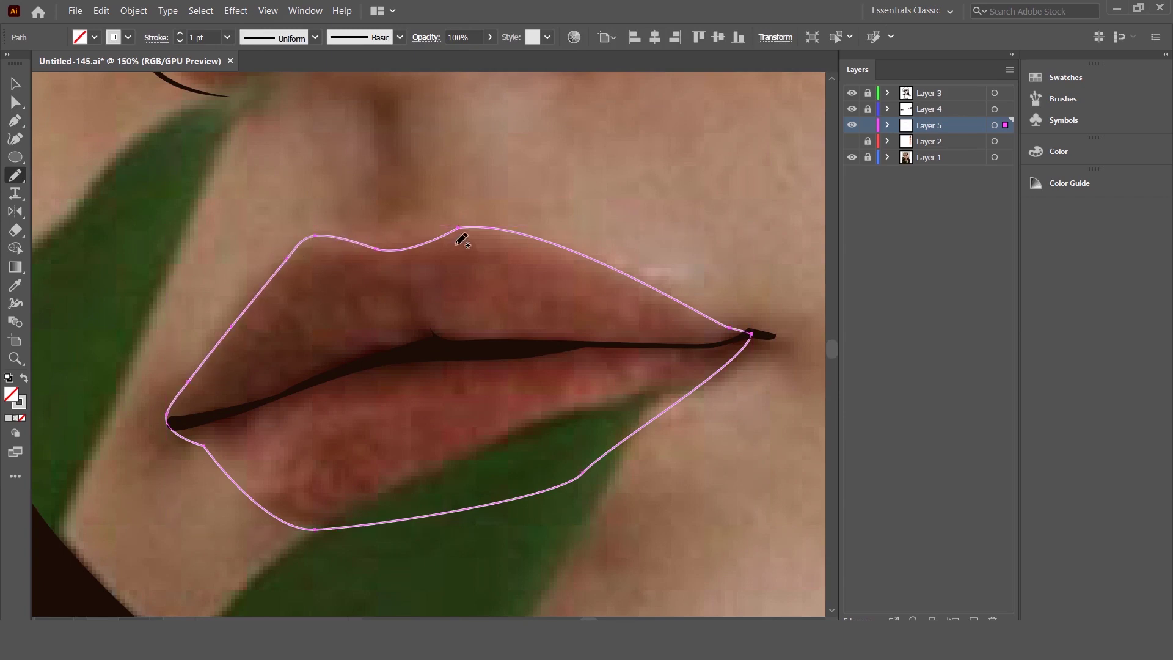
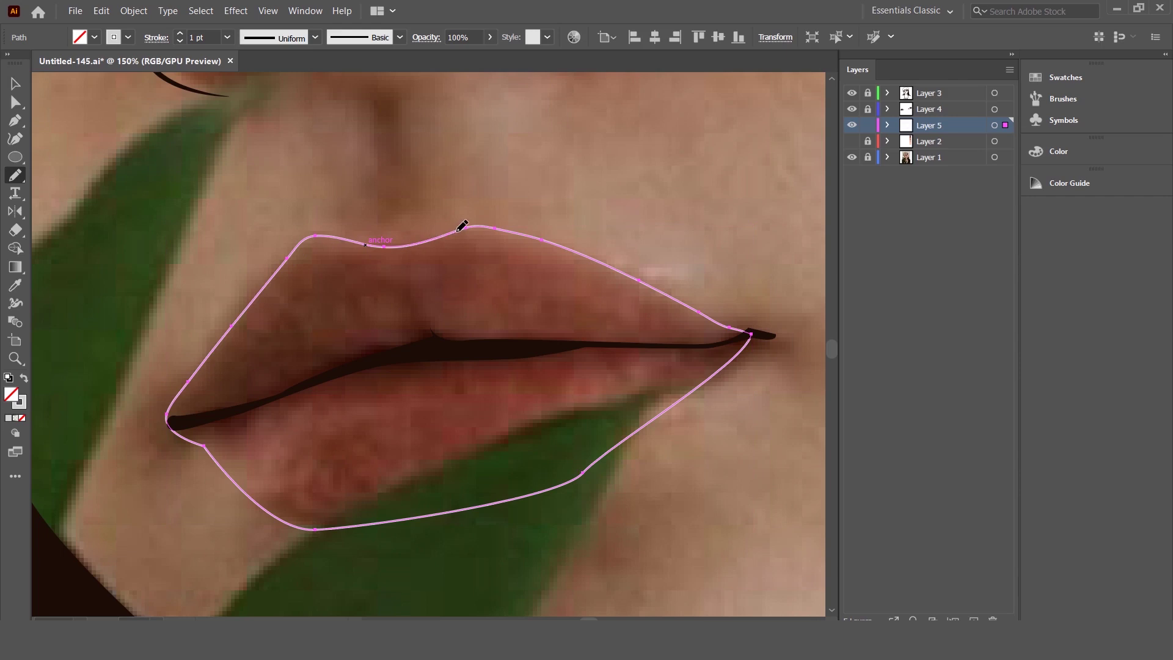
Step: Redraw a section of the lip outline freehand with the Pencil tool to follow the lip edge
left_click(15, 84)
left_click(294, 228)
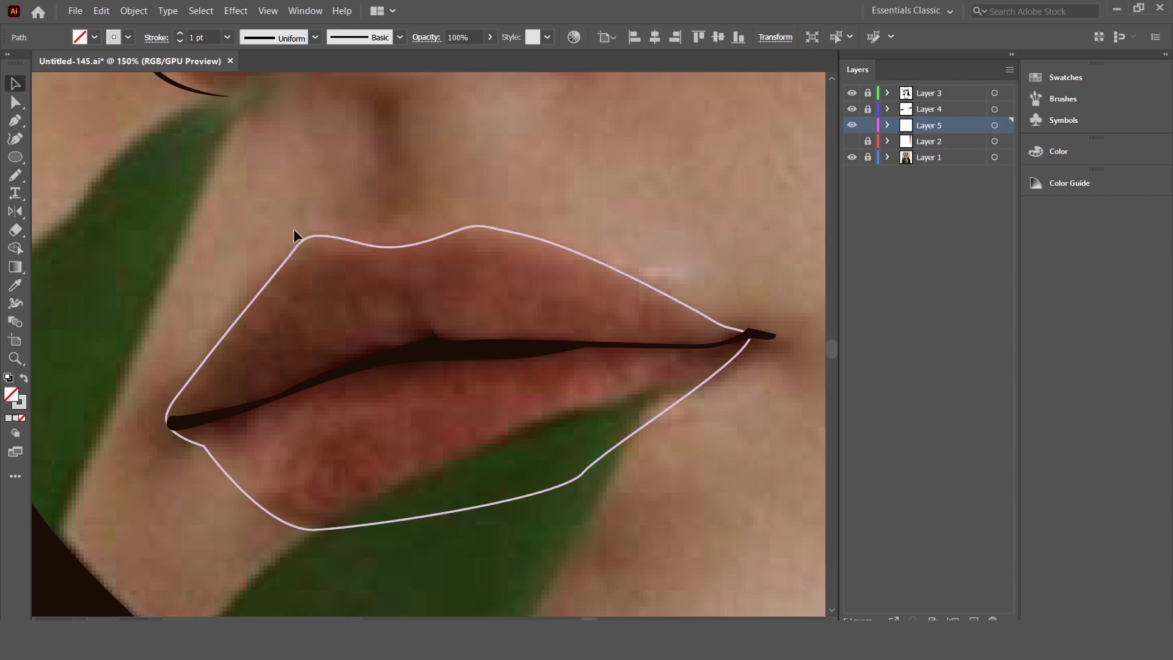
scroll(324, 250, "down", 1)
left_click_drag(448, 391, 440, 463)
key("n")
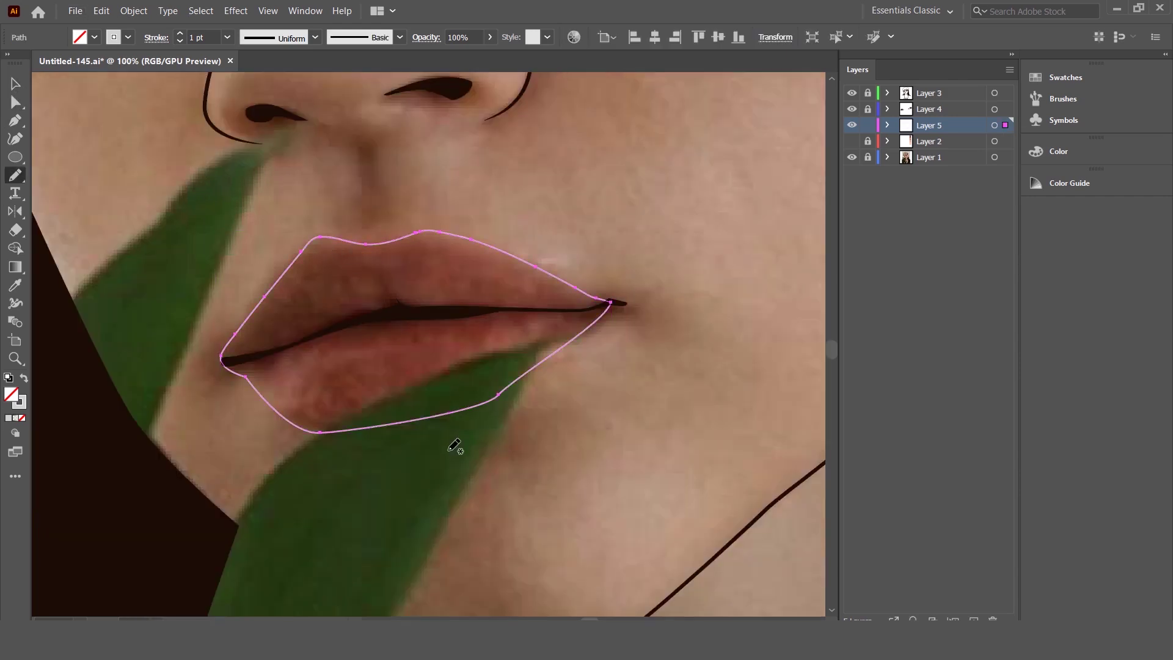
mouse_move(517, 384)
left_mouse_down()
mouse_move(479, 409)
mouse_move(524, 377)
left_mouse_up()
Step: Deselect the redrawn outline and scroll around to review the lips
key("v")
left_click(414, 223)
scroll(414, 223, "up", 1)
scroll(330, 287, "up", 1)
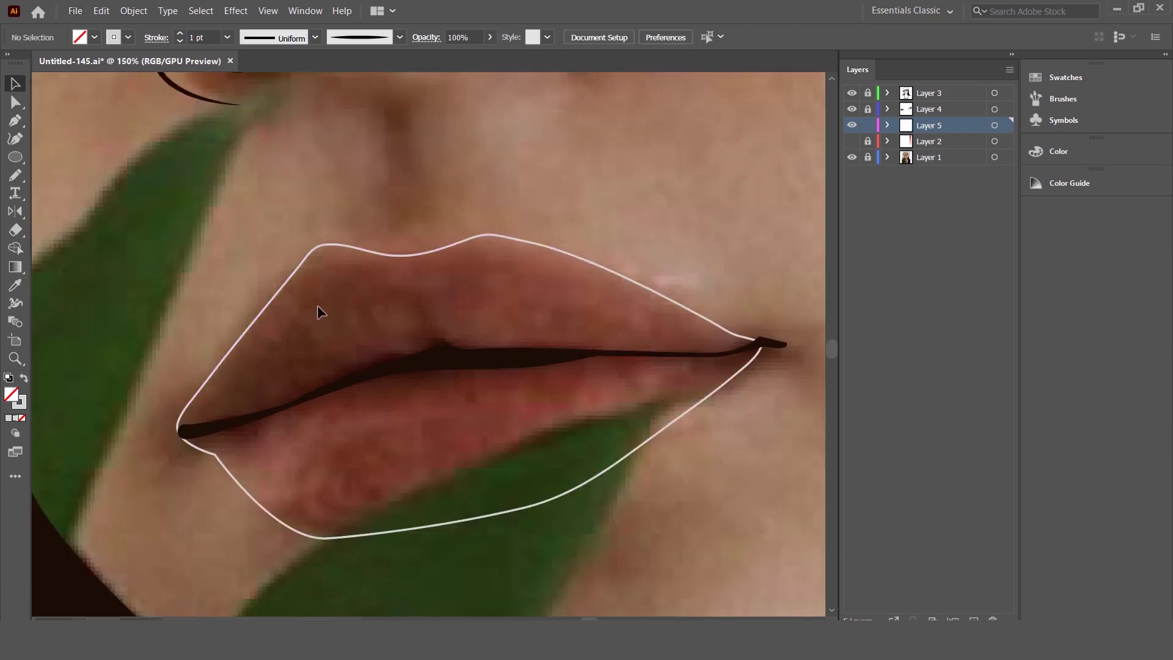
scroll(406, 296, "down", 2)
scroll(299, 300, "up", 1)
scroll(294, 301, "up", 1)
key("p")
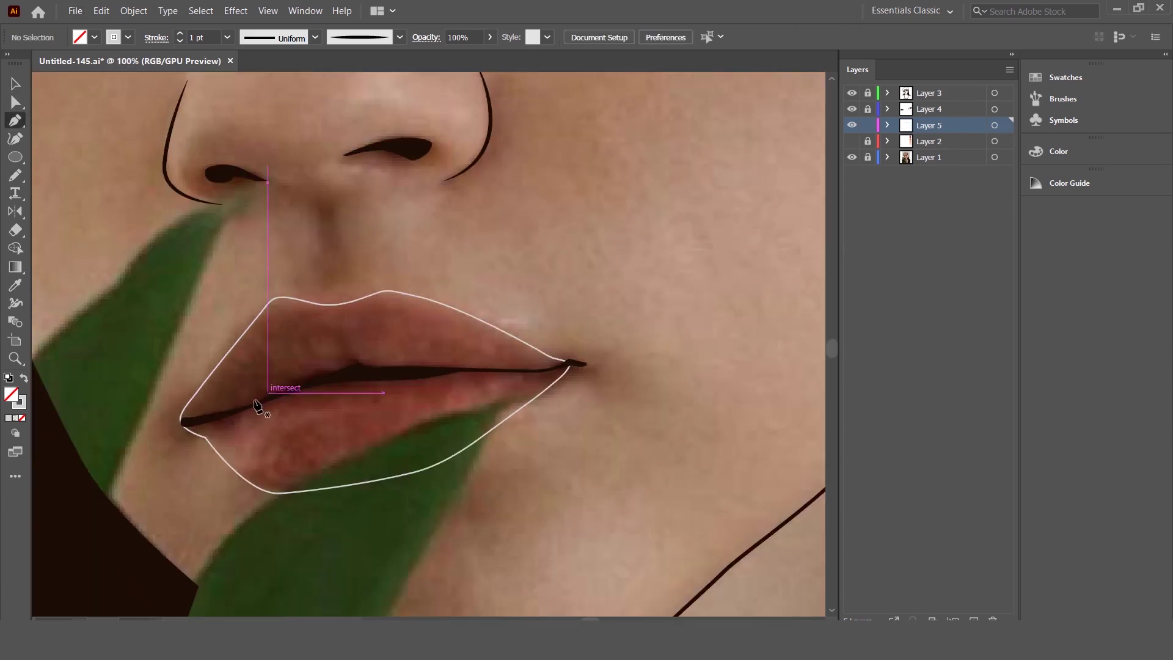
scroll(262, 398, "up", 2)
scroll(227, 432, "down", 1)
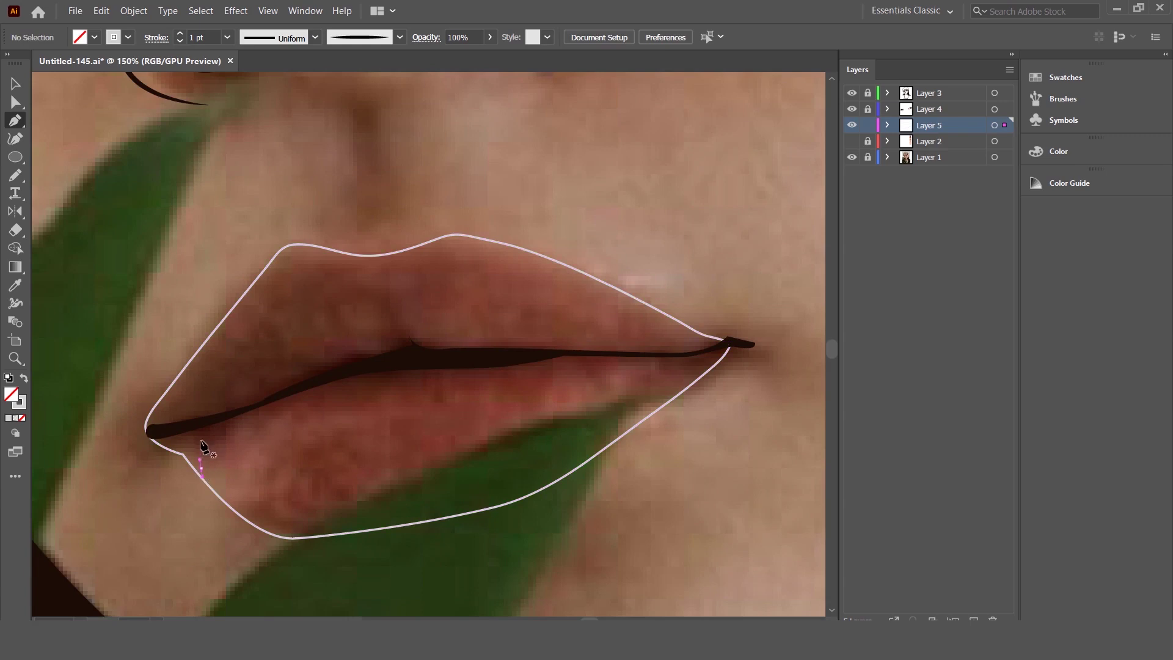
Step: Draw a closed upper-lip shape along the mouth line from corner to corner with the Pen tool
left_click(201, 467)
left_click_drag(204, 437, 345, 394)
left_click_drag(455, 375, 477, 374)
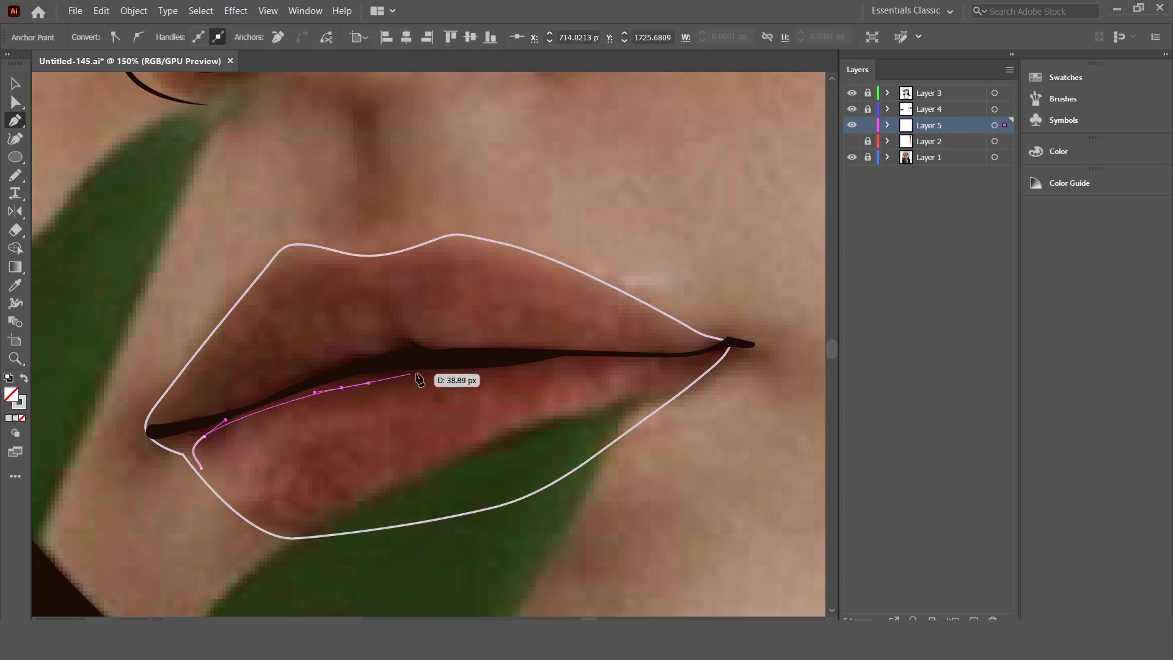
left_click_drag(670, 364, 690, 369)
left_click_drag(664, 419, 719, 321)
left_click(773, 319)
left_click(659, 301)
mouse_move(691, 335)
left_mouse_down()
mouse_move(649, 354)
mouse_move(611, 348)
left_mouse_up()
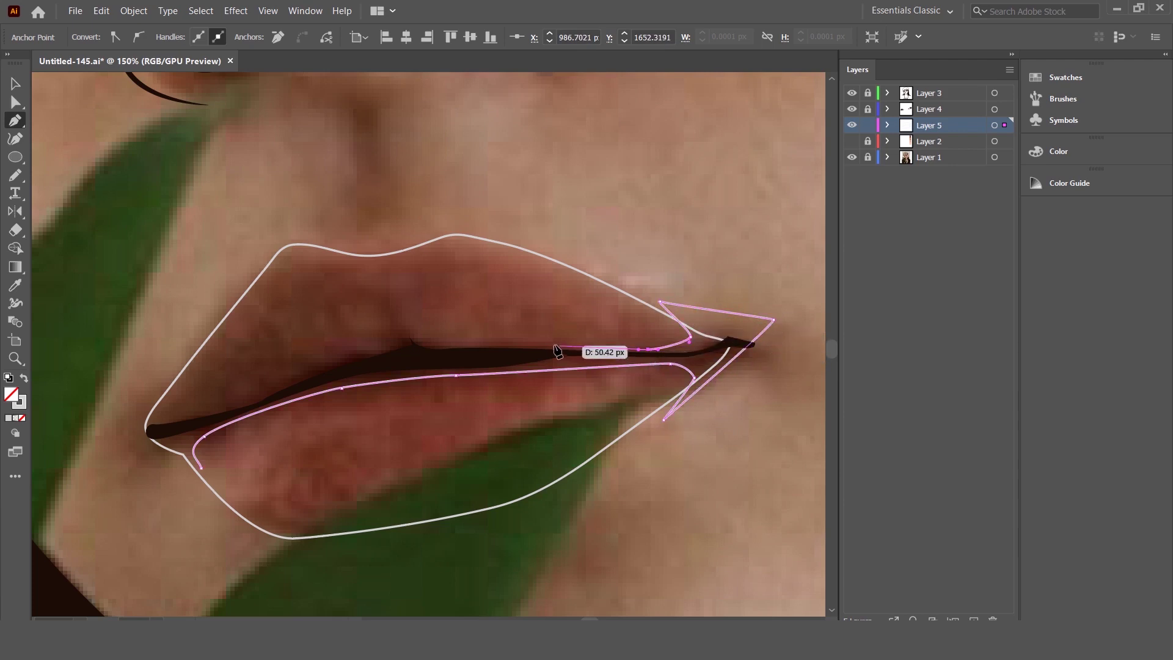
mouse_move(505, 342)
left_mouse_down()
mouse_move(416, 343)
mouse_move(404, 329)
mouse_move(328, 366)
left_mouse_up()
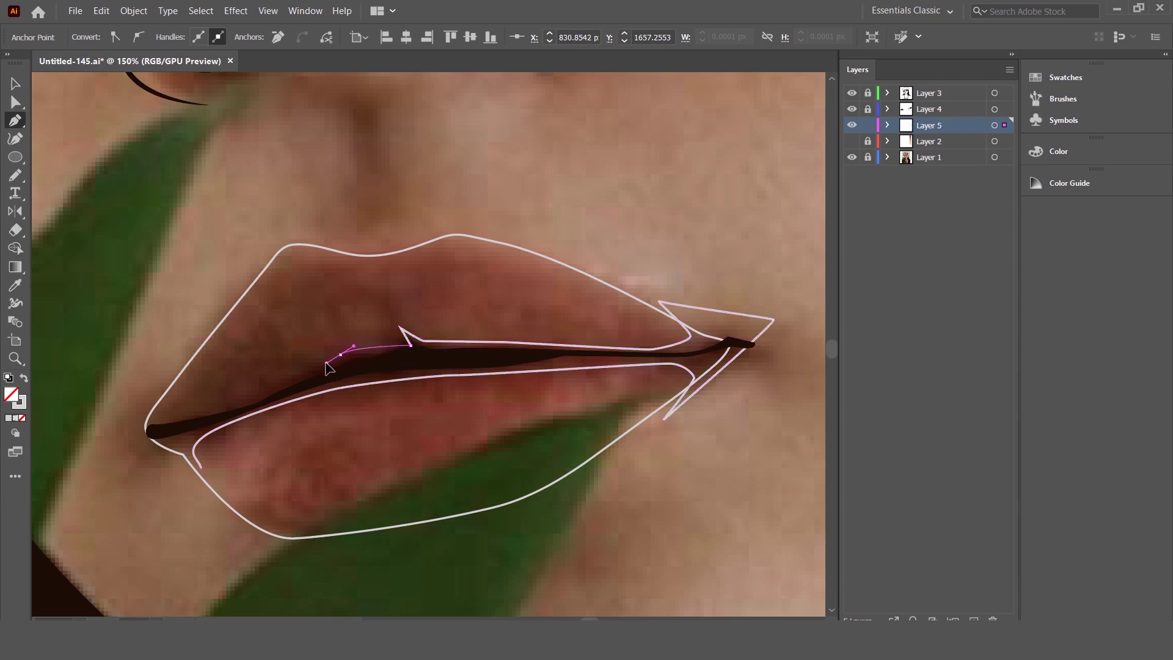
left_click_drag(265, 389, 251, 398)
left_click_drag(160, 438, 185, 390)
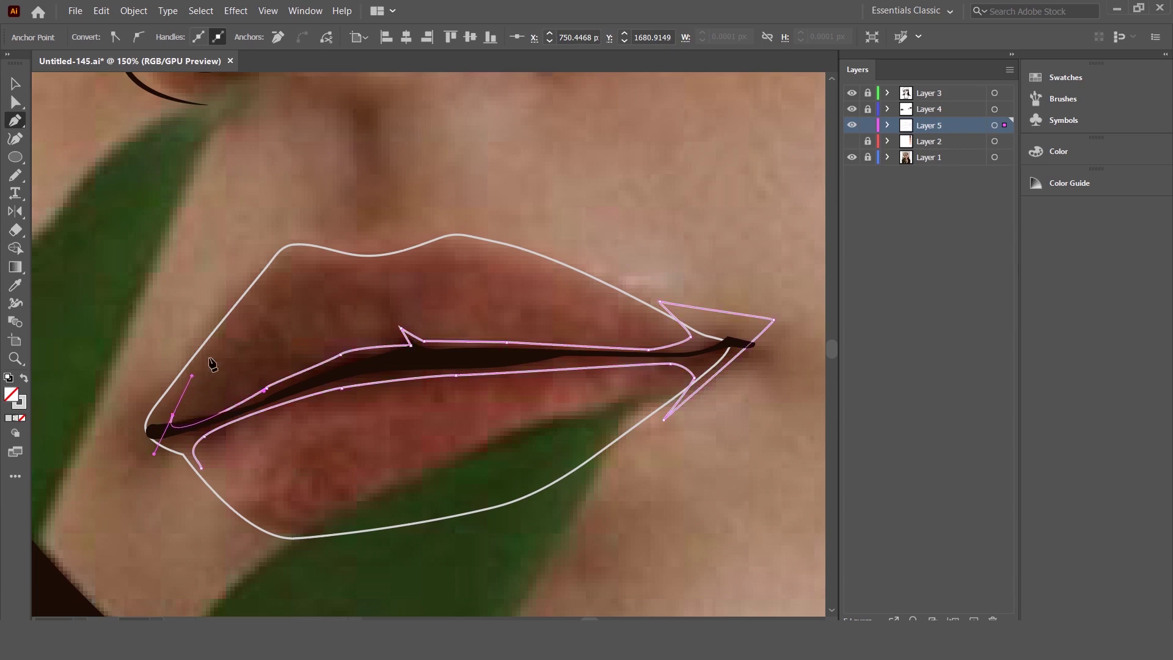
mouse_move(143, 441)
left_mouse_down()
mouse_move(217, 356)
mouse_move(79, 486)
left_mouse_up()
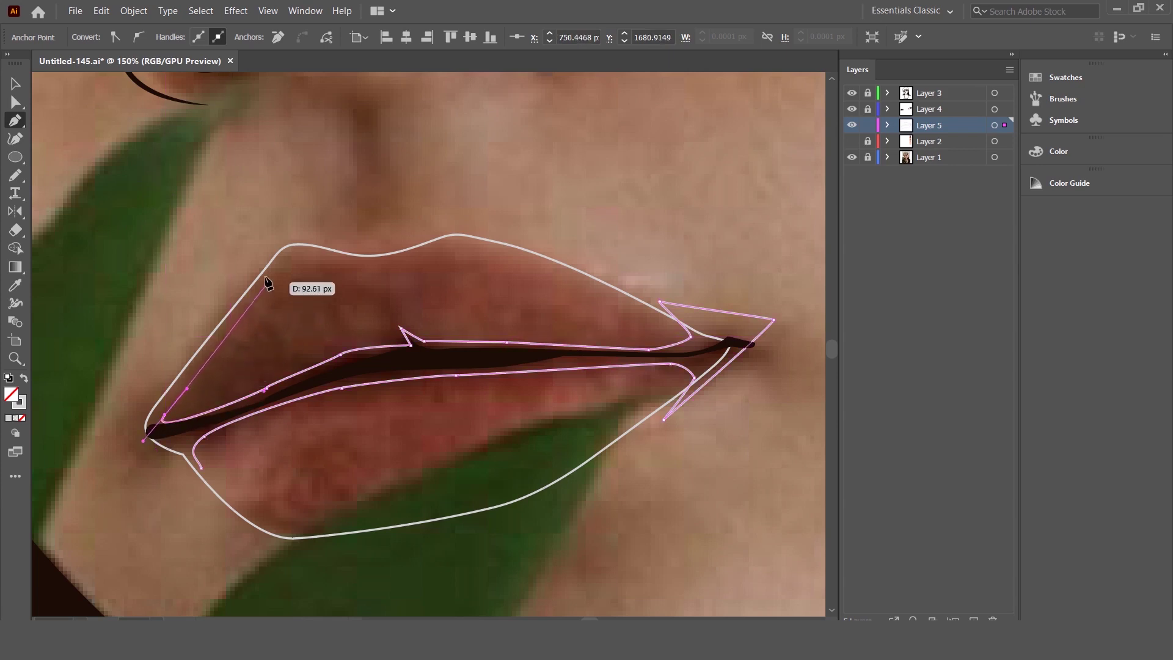
Step: Draw the lower-lip shape around the bottom of the mouth and close it
left_click_drag(103, 418, 116, 465)
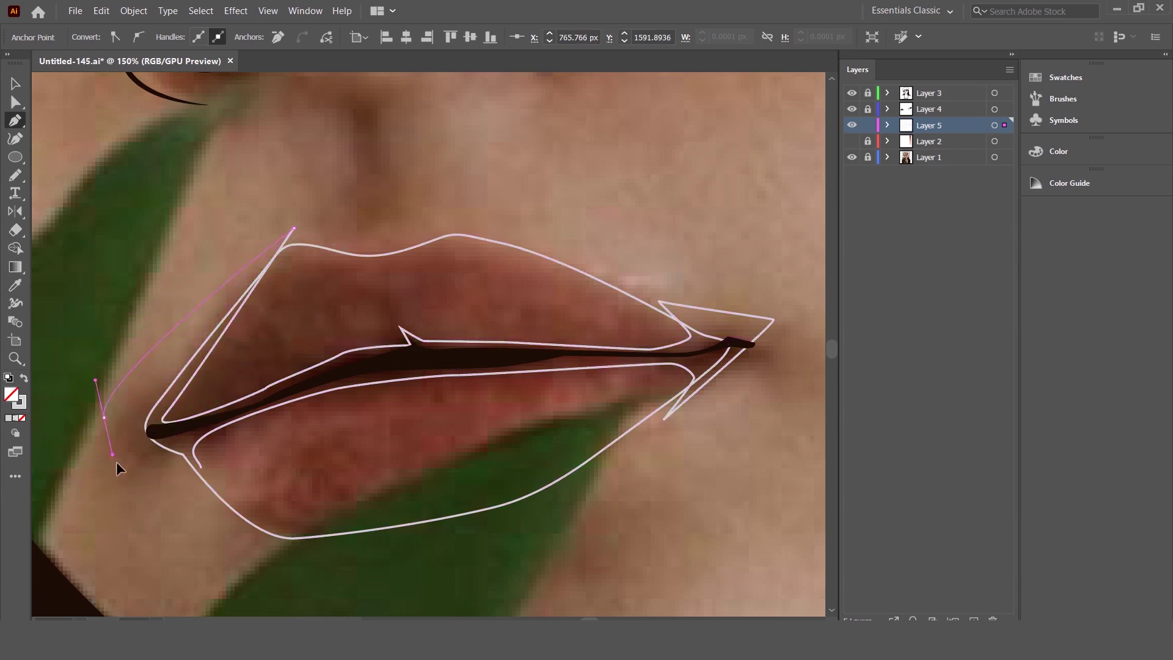
mouse_move(203, 508)
left_mouse_down()
mouse_move(243, 545)
mouse_move(305, 552)
mouse_move(284, 534)
left_mouse_up()
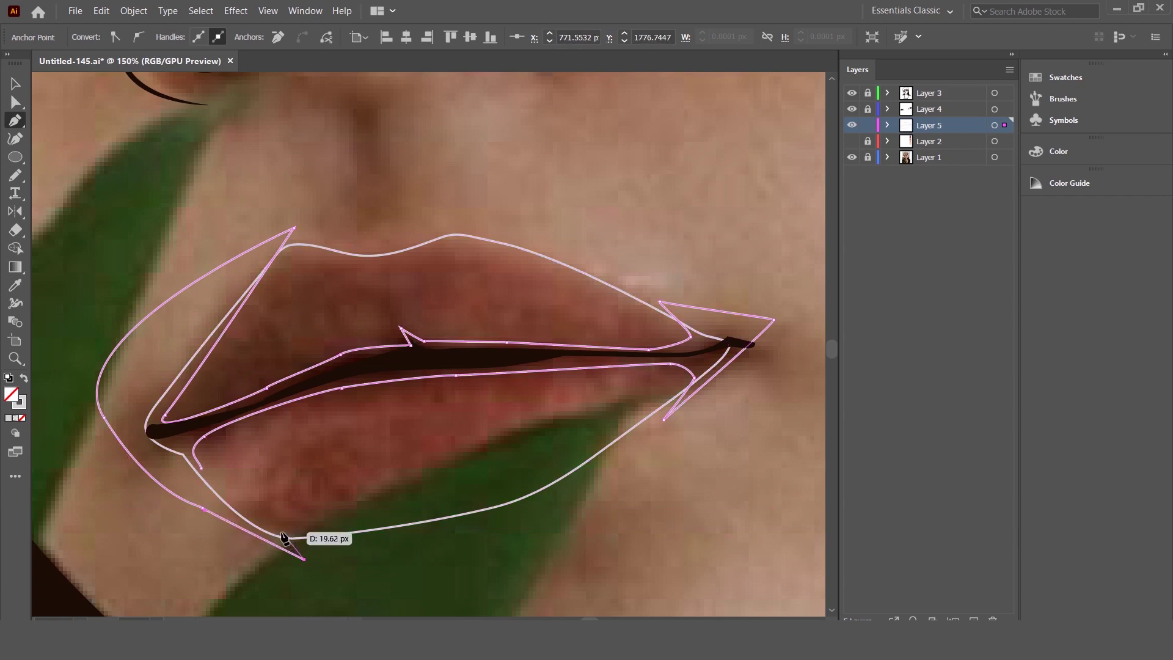
left_click(202, 469)
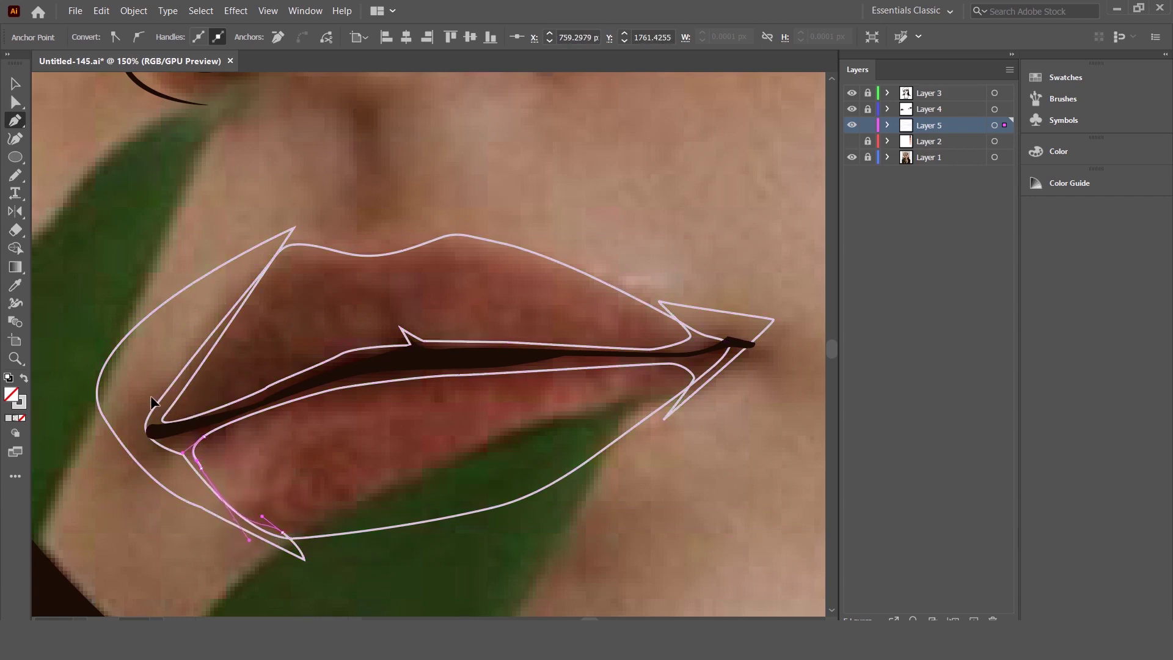
Step: Select all lip paths and Alt-drag with Shape Builder to delete the stray outline pieces
key("ctrl+a")
left_click(10, 88)
key("ctrl+a")
key("shift+m")
left_click_drag(122, 306, 767, 328)
Step: Give the lip shapes the photo's reddish-brown fill, sampled with the Eyedropper, and deselect
key("v")
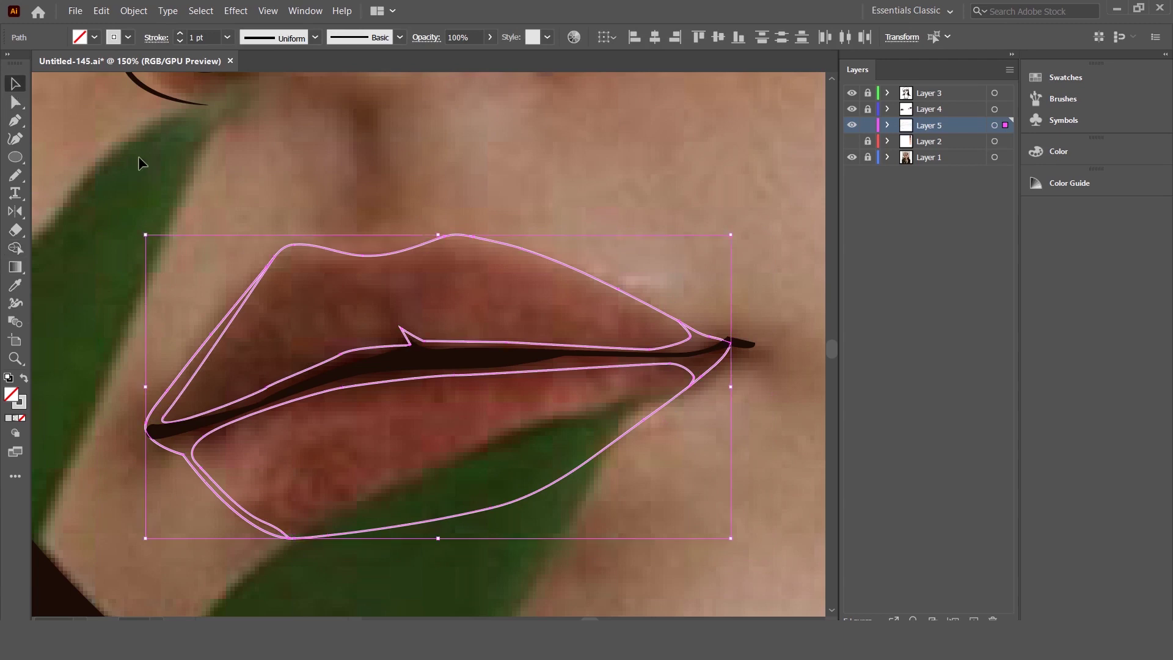
left_click(138, 156)
left_click_drag(223, 335, 91, 342)
left_click(13, 288)
left_click(521, 354)
left_click(15, 83)
left_click(315, 161)
Step: Begin a new path along the upper-left lip edge
scroll(447, 235, "down", 3)
scroll(446, 237, "up", 3)
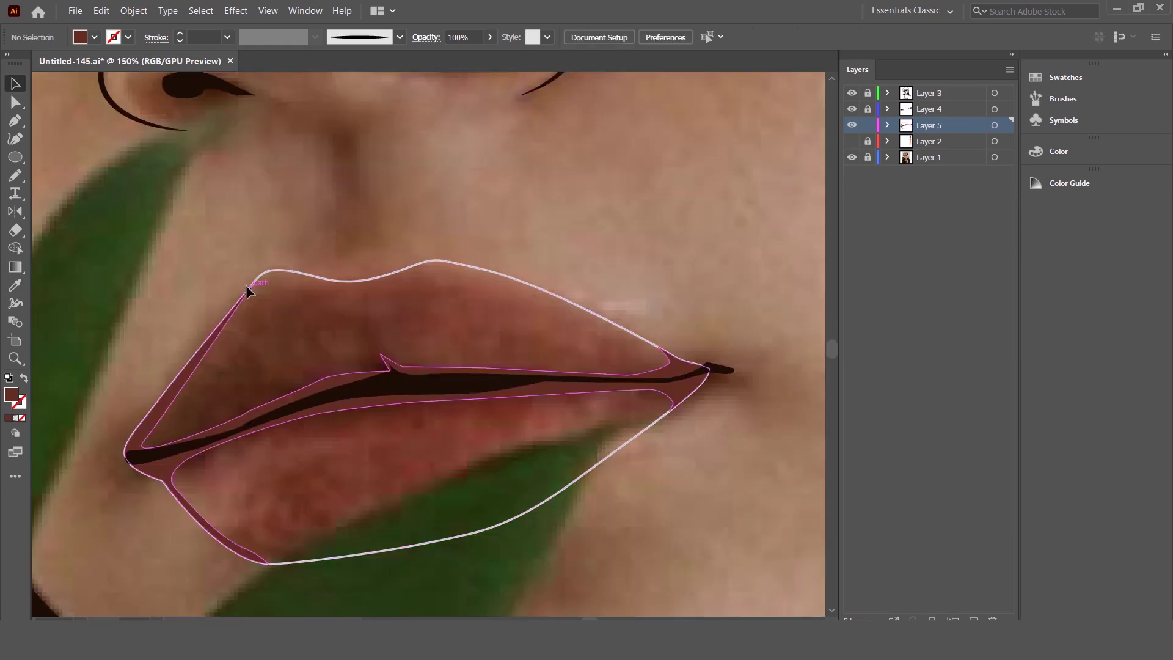
left_click_drag(283, 271, 264, 279)
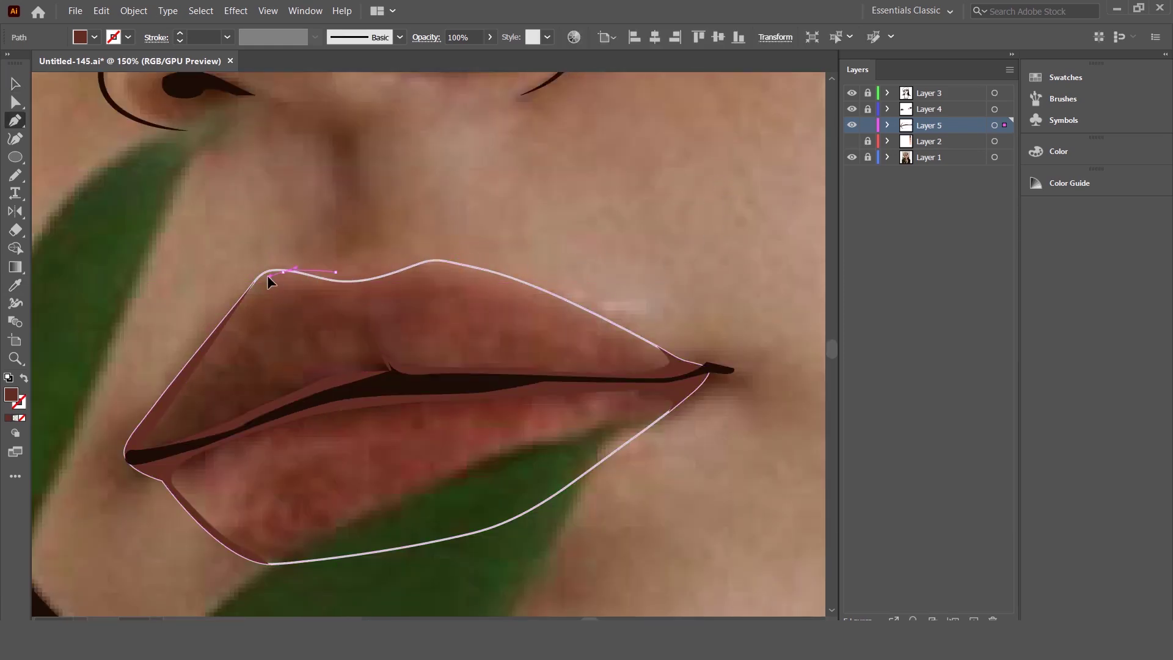
Step: Trace a path around the left mouth corner, swapping its fill and stroke colours
left_click(238, 312)
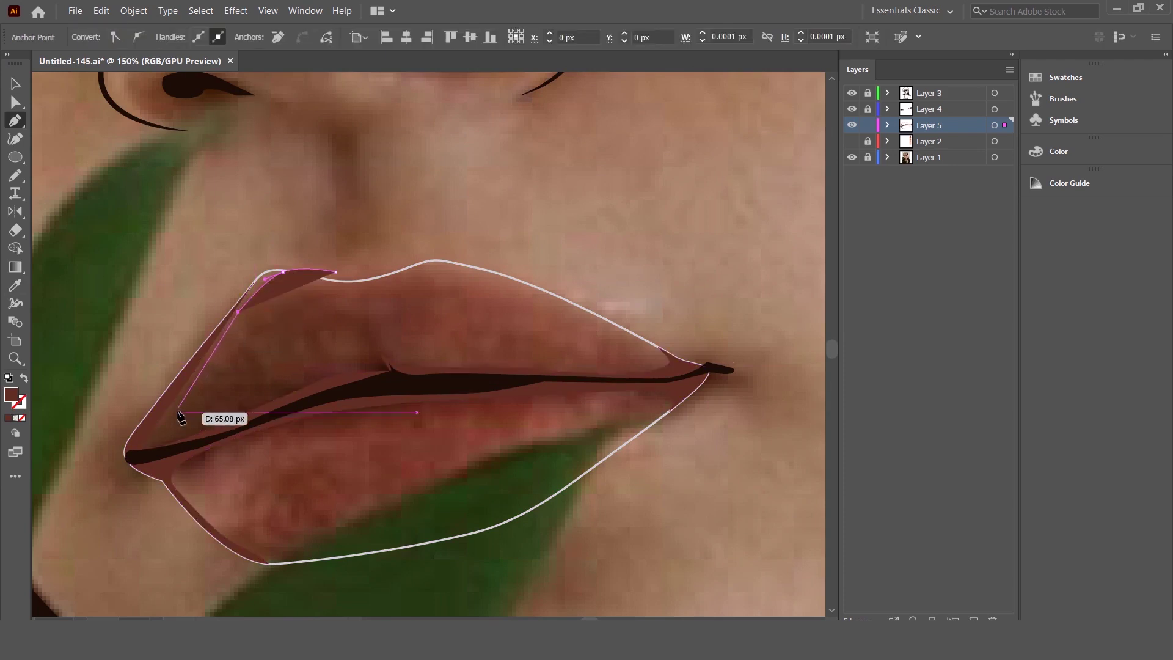
left_click(23, 379)
left_click(173, 414)
left_click_drag(219, 413, 250, 394)
left_click_drag(176, 435, 215, 418)
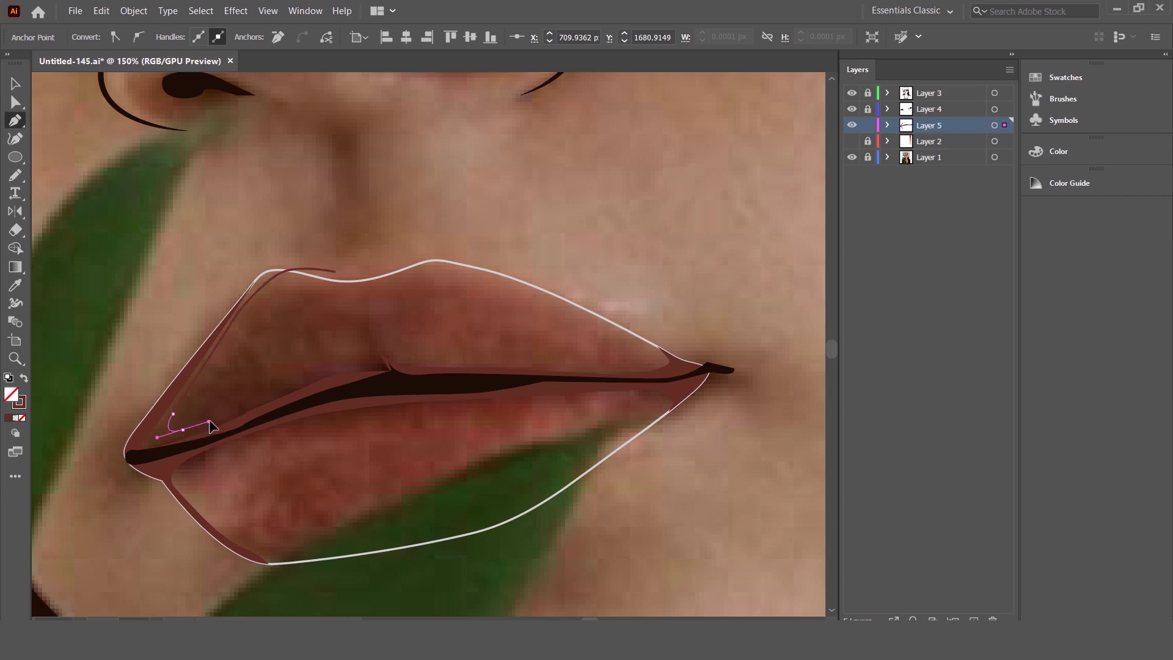
left_click_drag(330, 371, 328, 351)
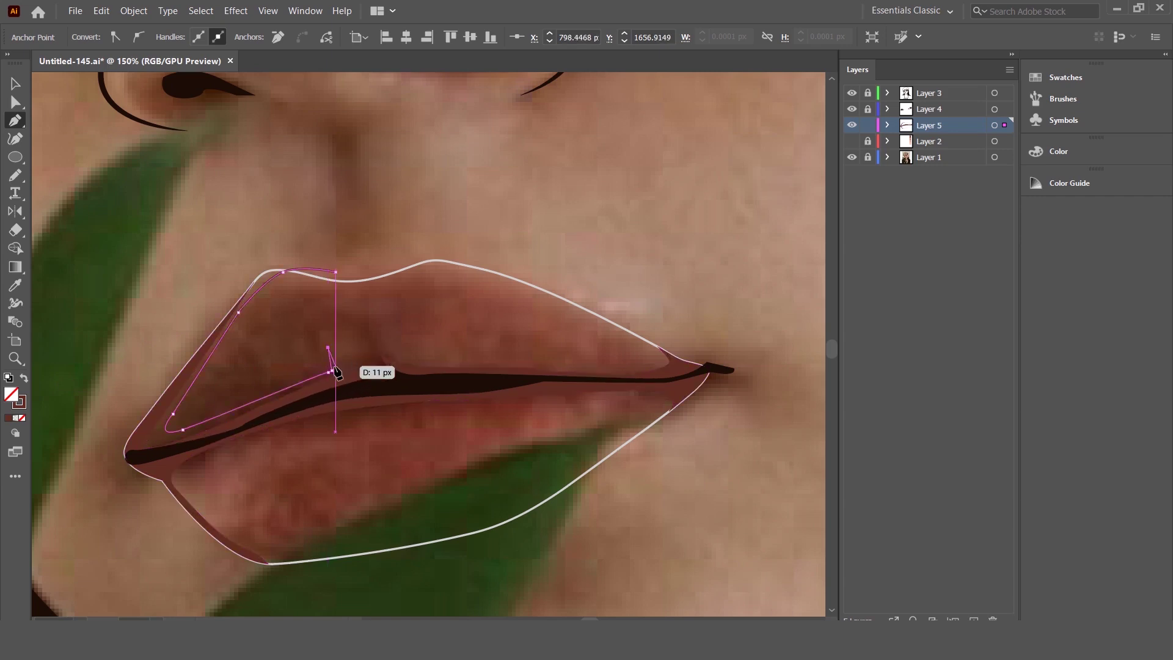
mouse_move(329, 370)
left_mouse_down()
mouse_move(372, 371)
mouse_move(375, 344)
mouse_move(408, 369)
mouse_move(500, 369)
left_mouse_up()
Step: Trace a new path across the upper lip, out past the right corner and back below it
left_click(375, 366, "ctrl")
left_click(373, 339)
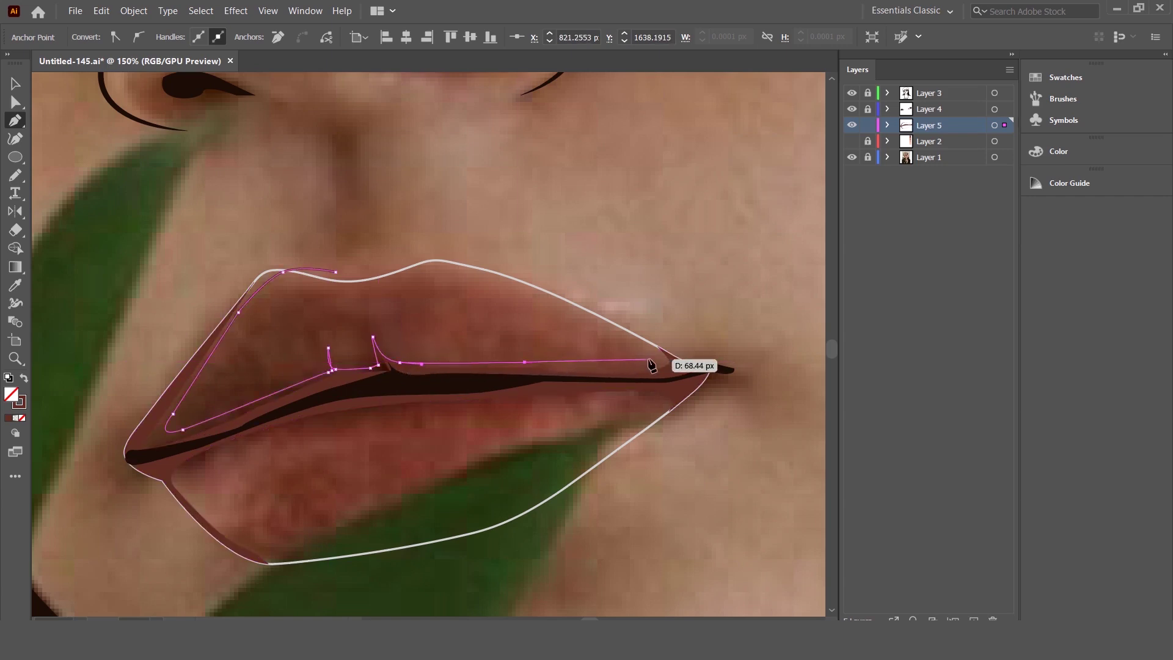
left_click(649, 359)
left_click(543, 280)
left_click(790, 322)
left_click(672, 501)
left_click(529, 527)
left_click(583, 465)
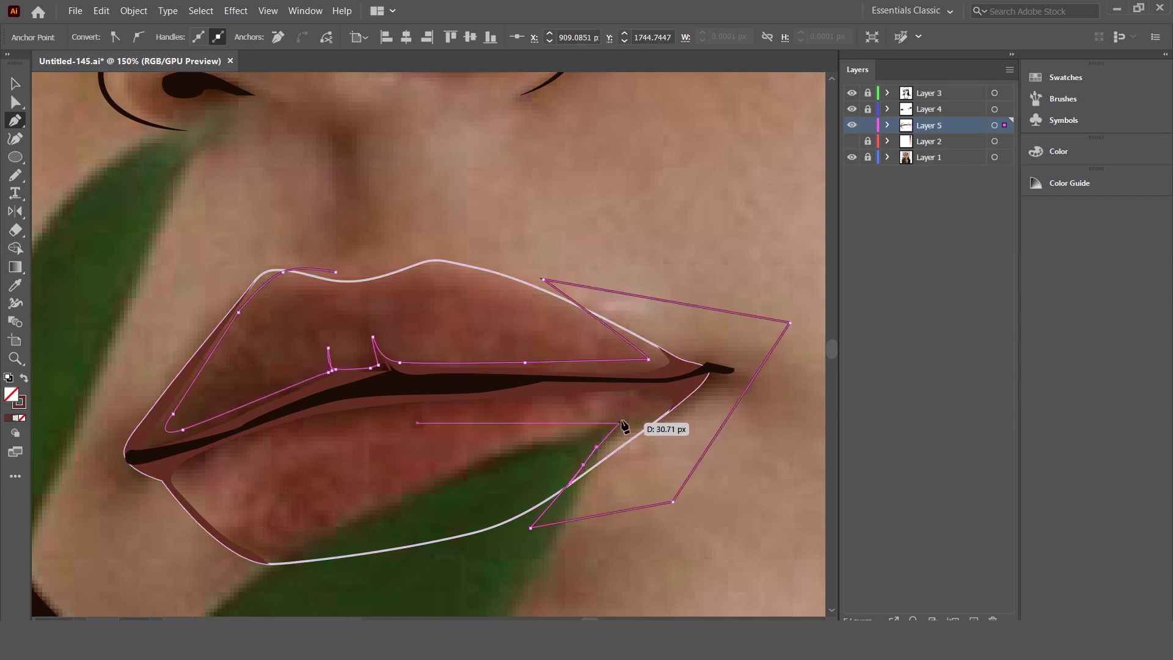
left_click(625, 406)
Step: Finish the framing path around the lower lip and up the left side, and fill it with sampled dark maroon
left_click_drag(560, 404, 462, 416)
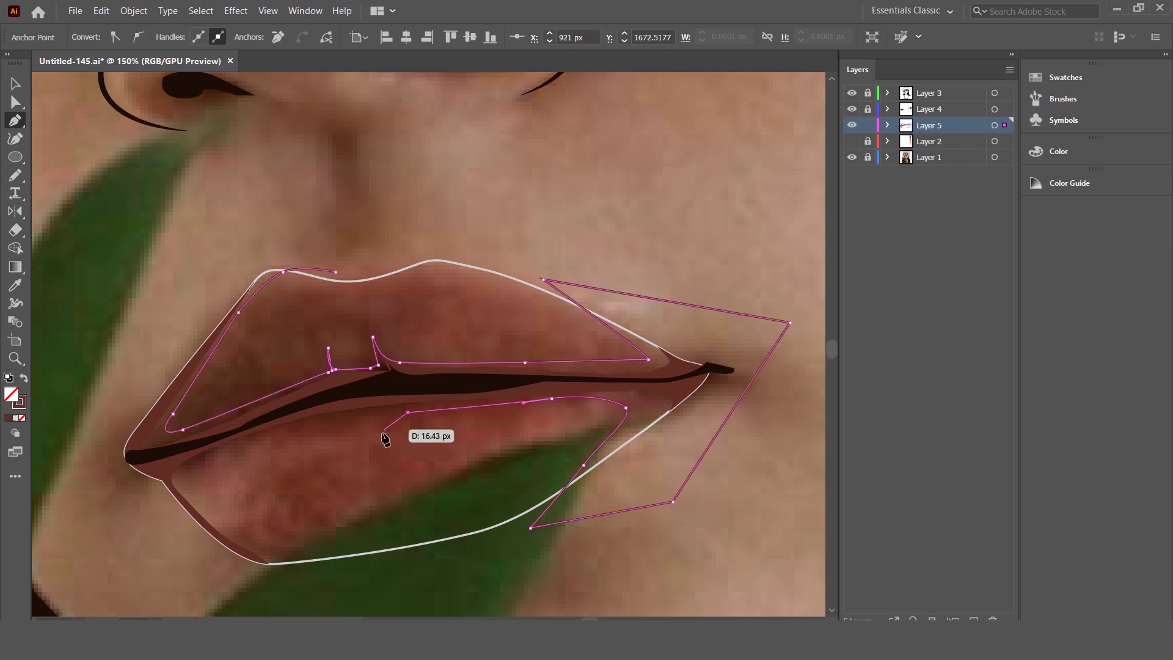
mouse_move(378, 458)
left_mouse_down()
mouse_move(402, 421)
mouse_move(320, 426)
left_mouse_up()
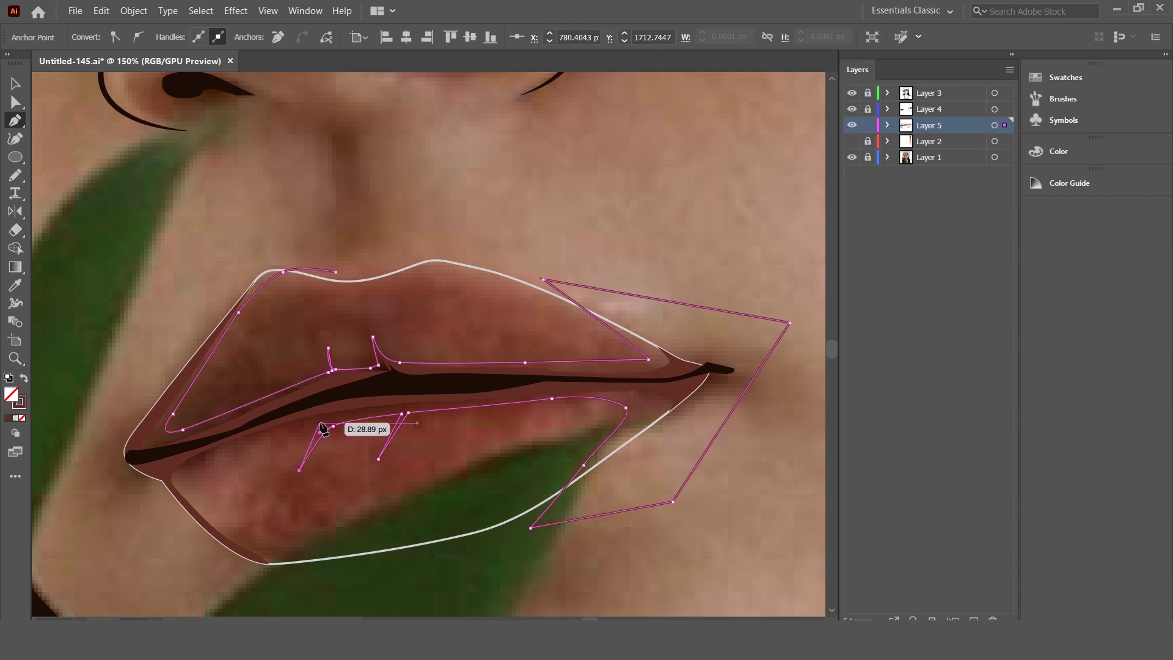
mouse_move(320, 426)
left_mouse_down()
mouse_move(208, 475)
mouse_move(222, 510)
left_mouse_up()
left_click(252, 536)
left_click(311, 558)
left_click(374, 575)
left_click_drag(226, 574, 210, 571)
left_click_drag(107, 463, 113, 479)
left_click_drag(233, 127, 291, 141)
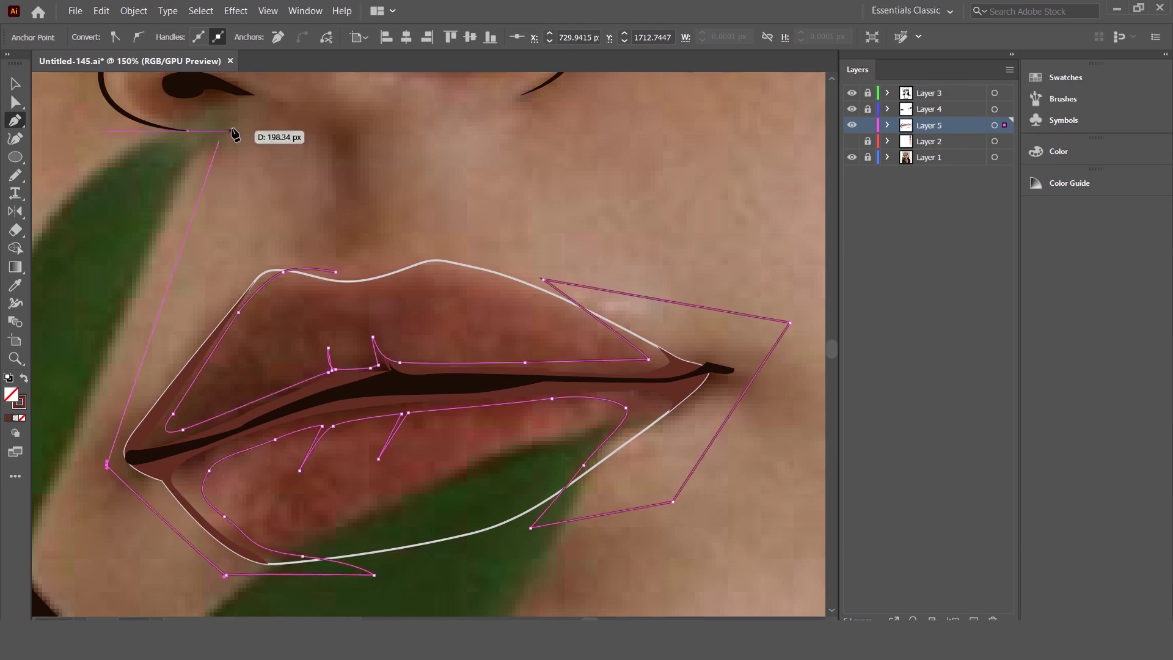
left_click(331, 272)
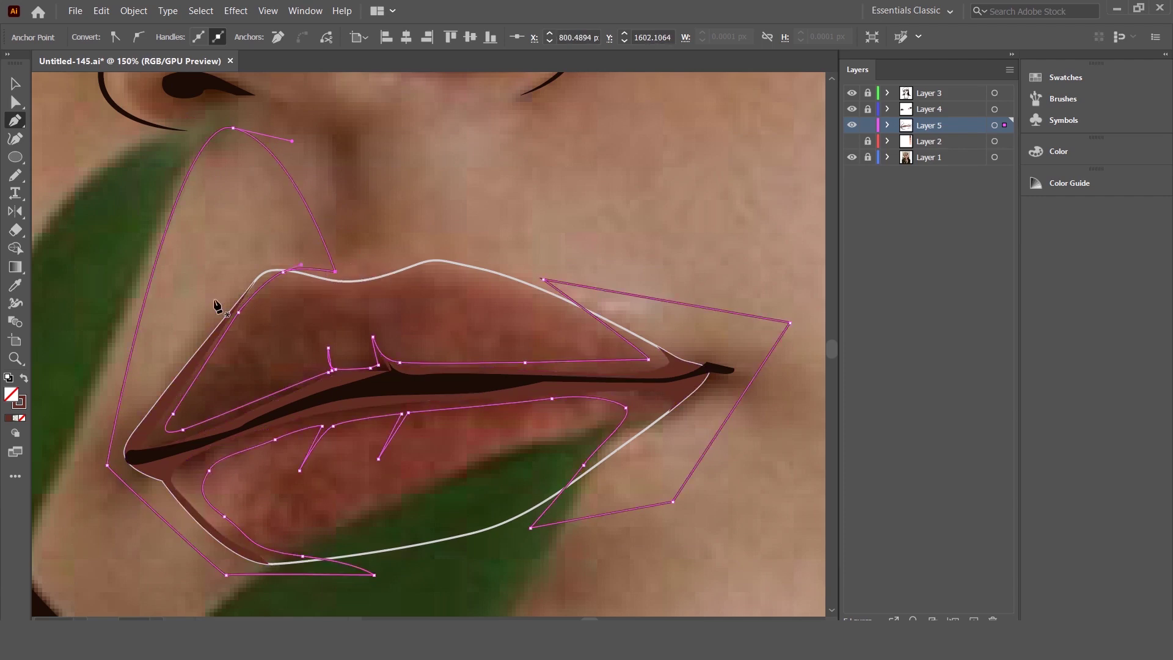
left_click(143, 401)
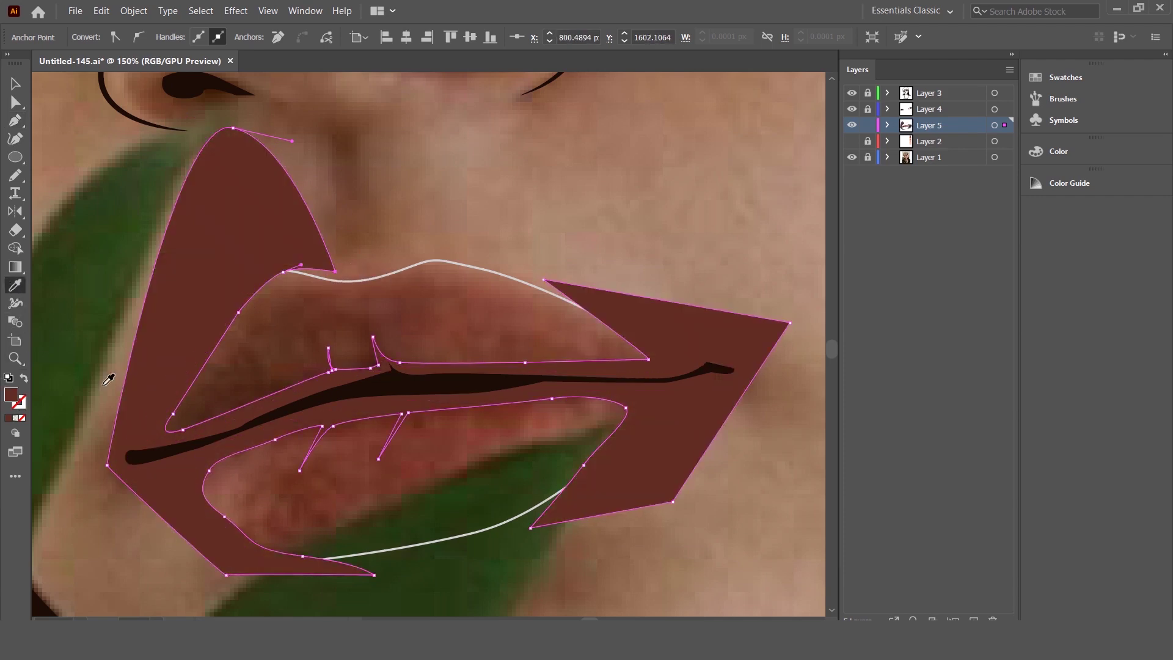
Step: Send the maroon shape behind the lip outline and lighten its fill by raising B
right_click(180, 335)
left_click(450, 287)
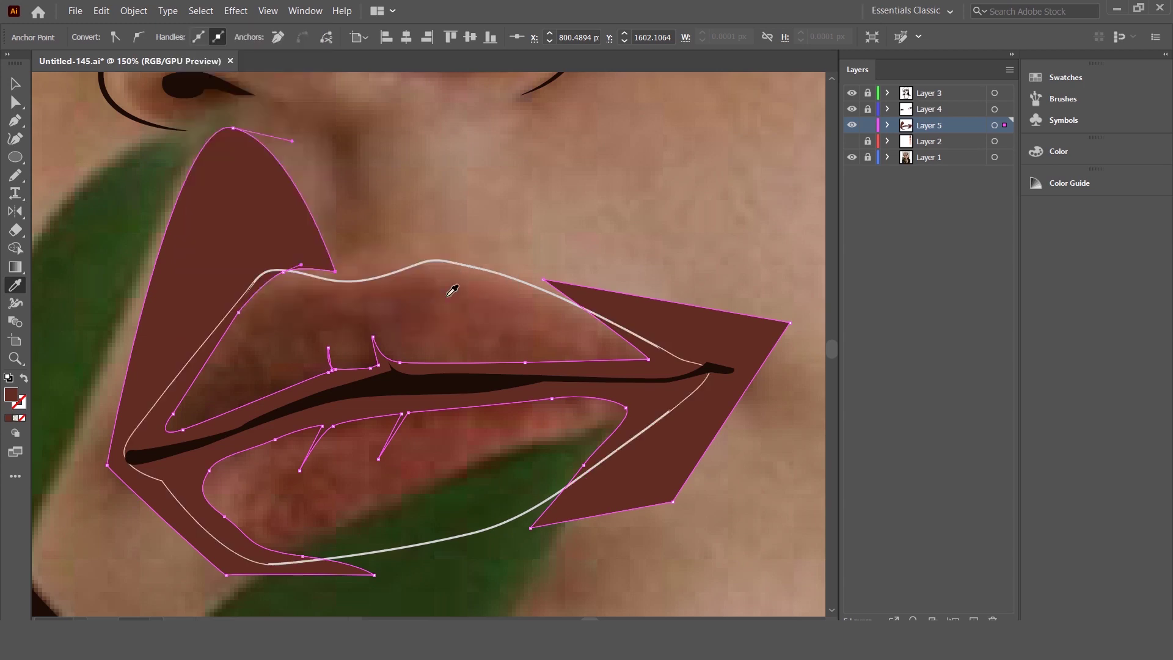
left_click(1055, 151)
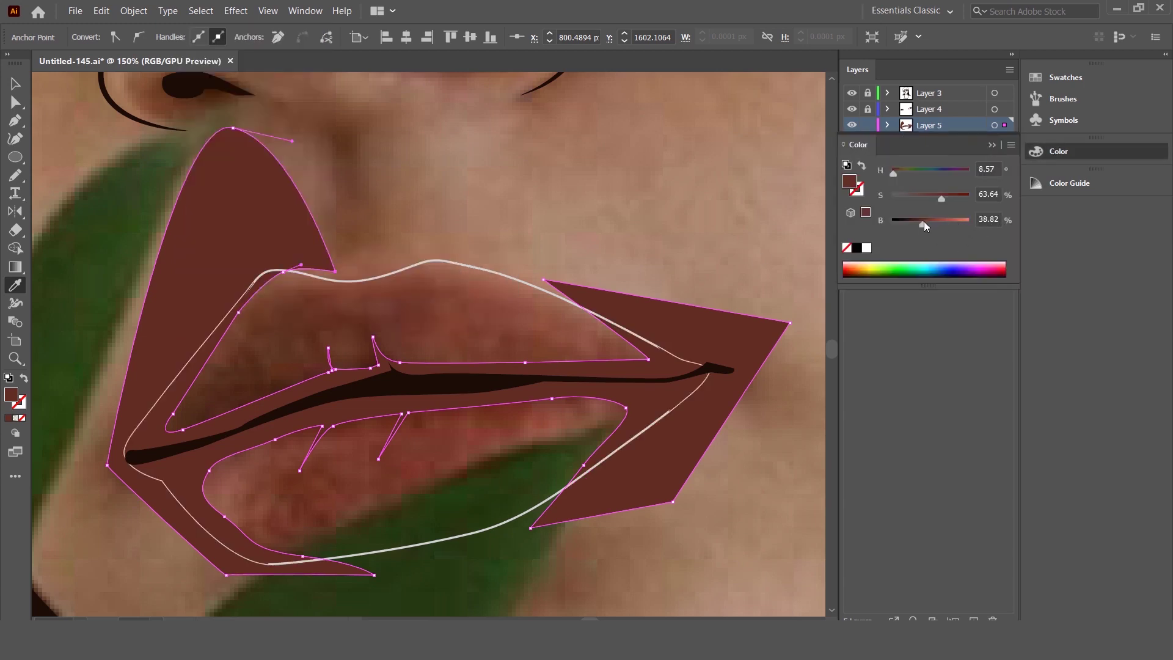
left_click_drag(923, 223, 934, 225)
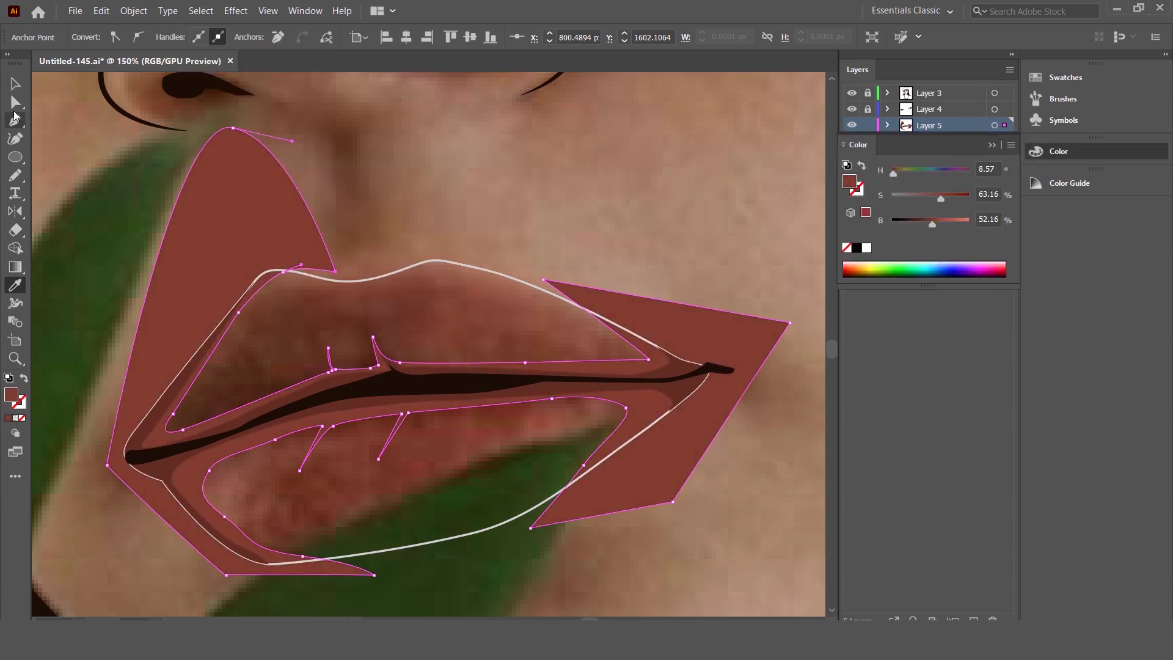
Step: Trim away the excess left and right regions outside the lips with Shape Builder
left_click(15, 84)
left_click(400, 270, "shift")
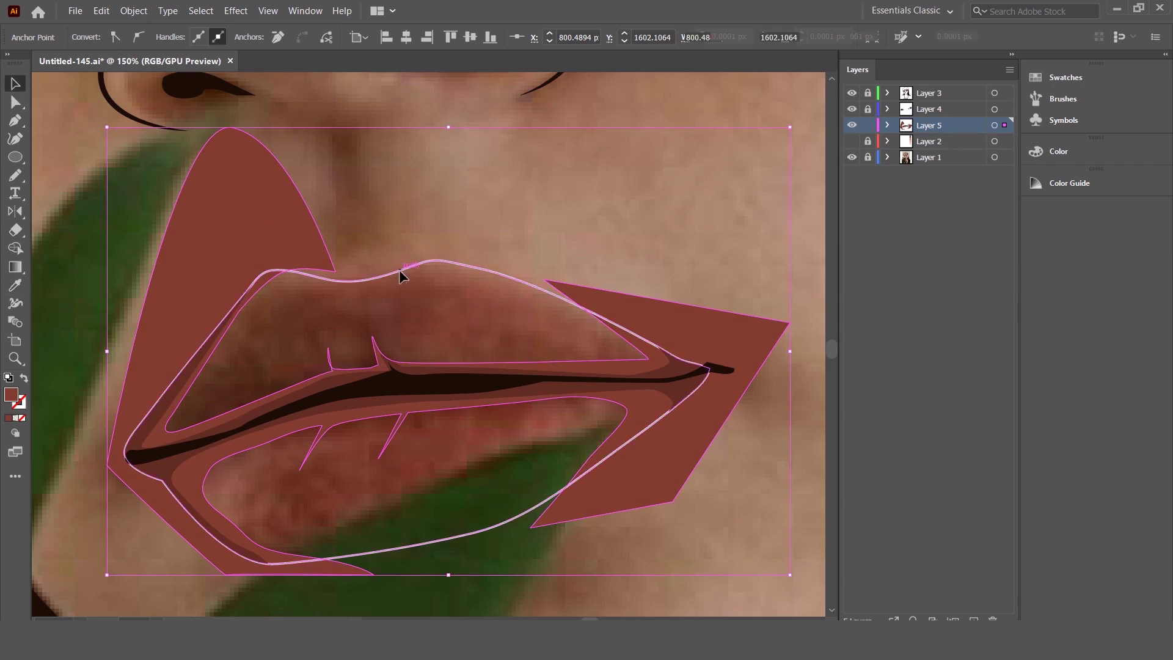
left_click(183, 222, "alt")
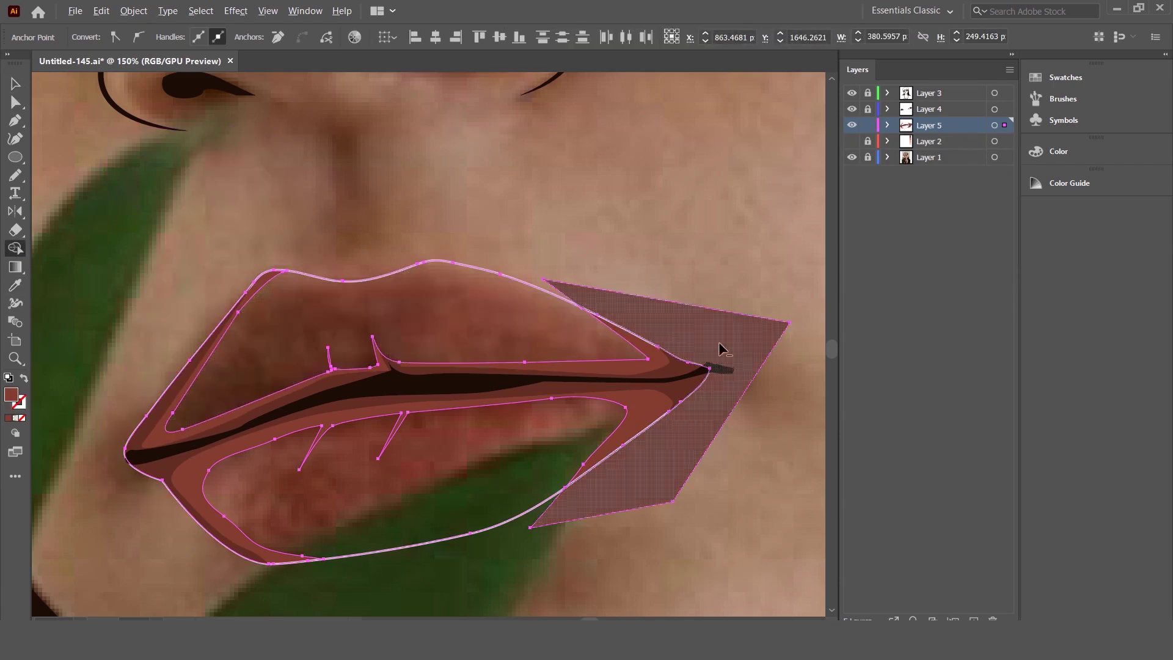
left_click(751, 342, "alt")
scroll(688, 332, "down", 5)
key("v")
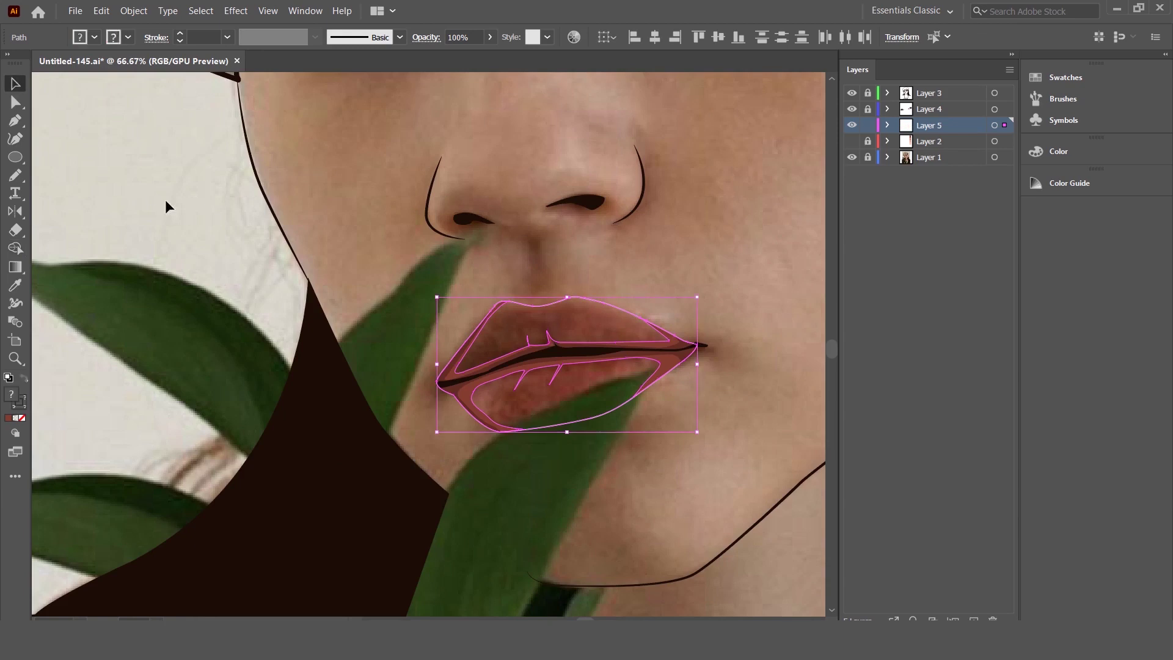
left_click(164, 199)
scroll(676, 340, "up", 6)
scroll(583, 330, "up", 2)
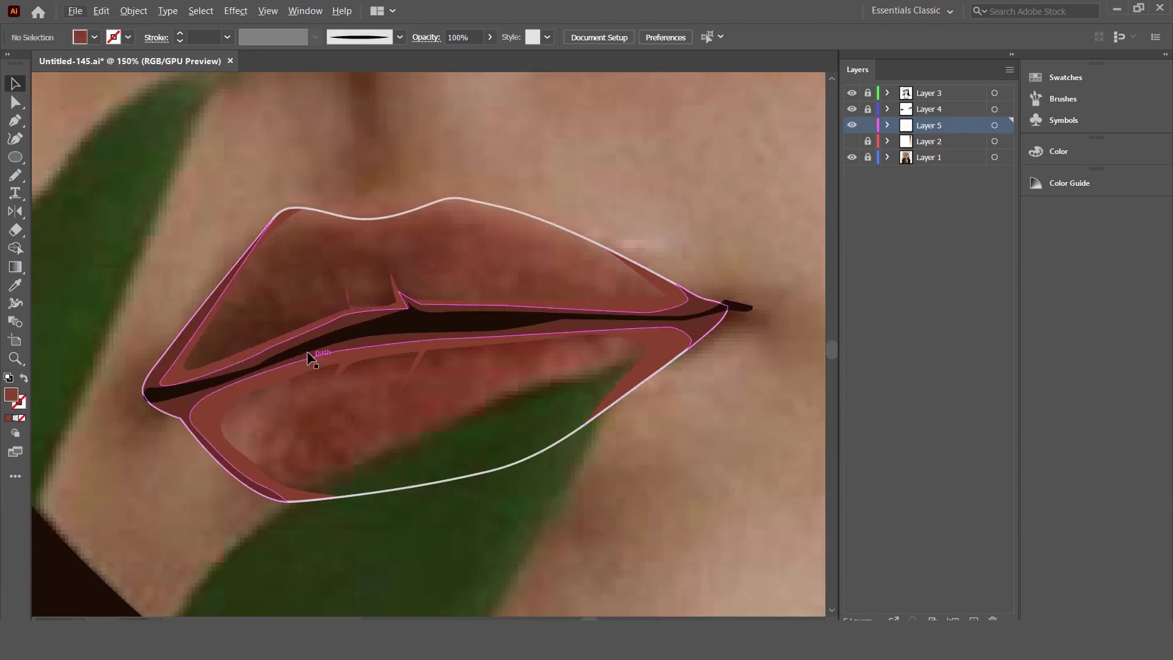
scroll(489, 249, "up", 2)
Step: Begin a new Pen path with anchors on the upper lip
key("shift+m")
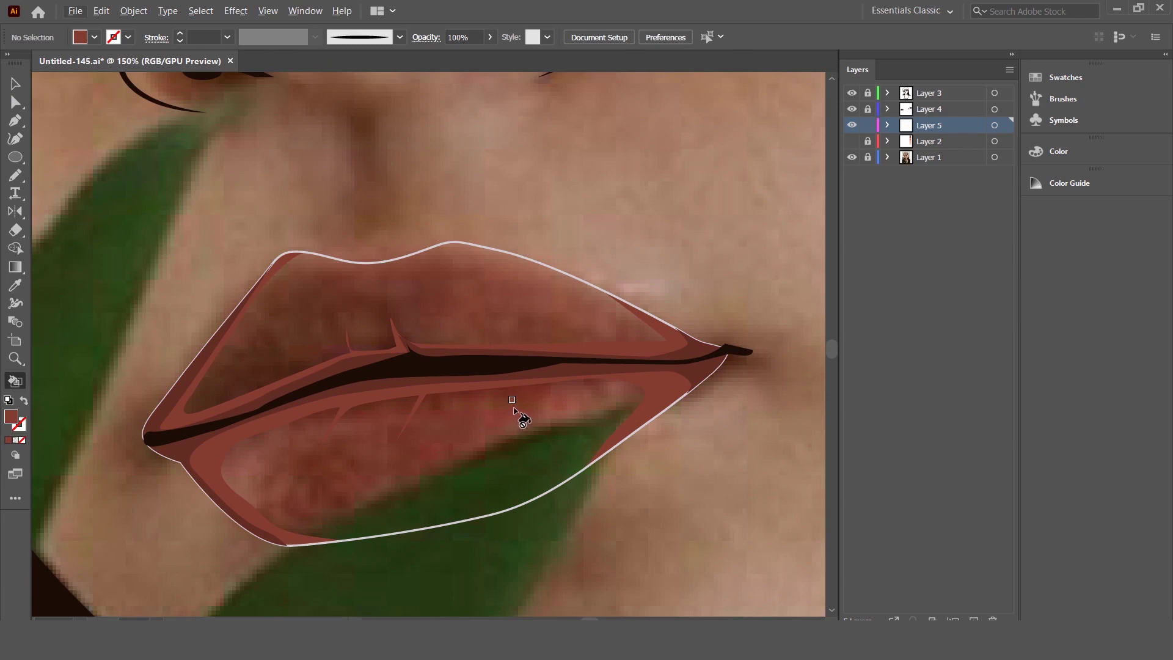
key("p")
left_click(511, 236)
left_click(441, 225)
Step: Trace a notched upper-lip shape along the inner edge and mouth line to the left corner
left_click(426, 247)
left_click(508, 271)
left_click(559, 298)
left_click(610, 324)
key("ctrl+z")
key("ctrl+z")
key("ctrl+z")
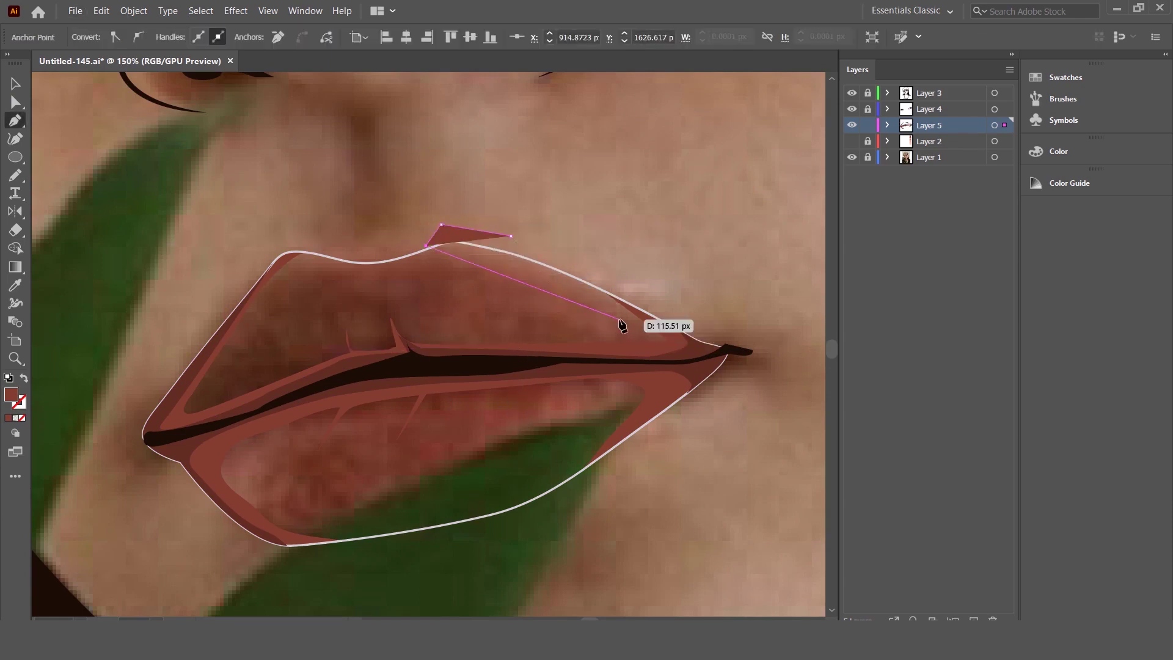
left_click(580, 338)
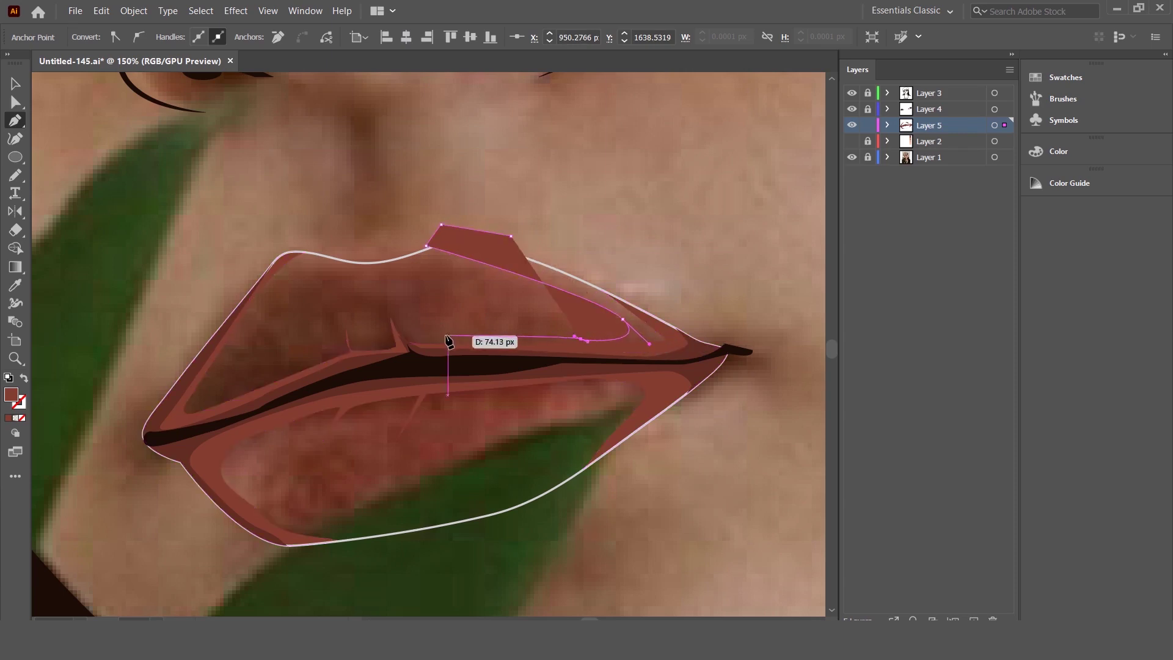
left_click(418, 338)
left_click(386, 303)
mouse_move(386, 336)
left_mouse_down()
mouse_move(374, 350)
mouse_move(395, 341)
left_mouse_up()
left_click(341, 316)
left_click(336, 346)
left_click(285, 369)
left_click(209, 404)
left_click(214, 387)
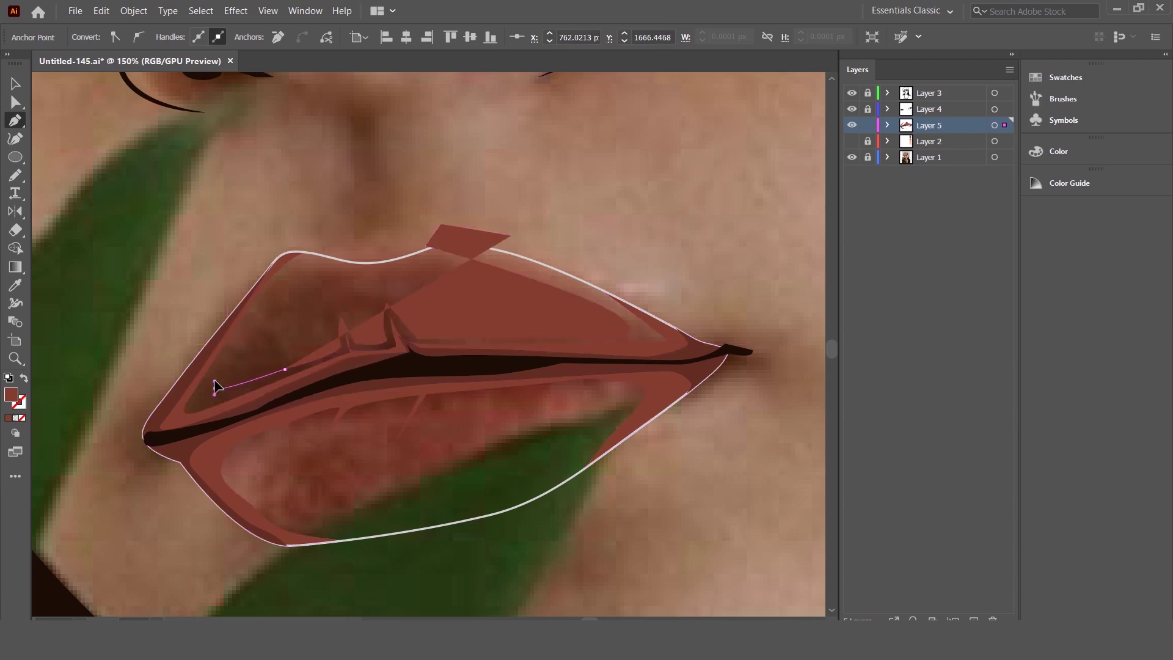
Step: Extend the unfilled outline up-left, down below the lips and along the bottom right
left_click(309, 251)
left_click(267, 213)
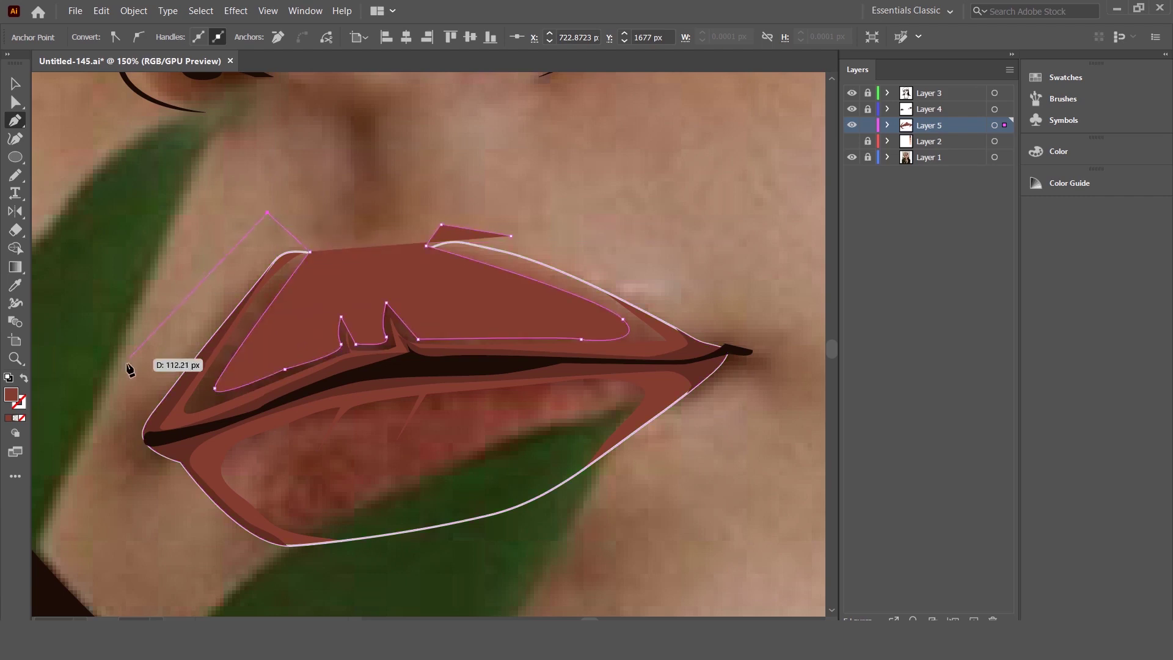
left_click(89, 435)
left_click(119, 565)
left_click(252, 589)
left_click(23, 378)
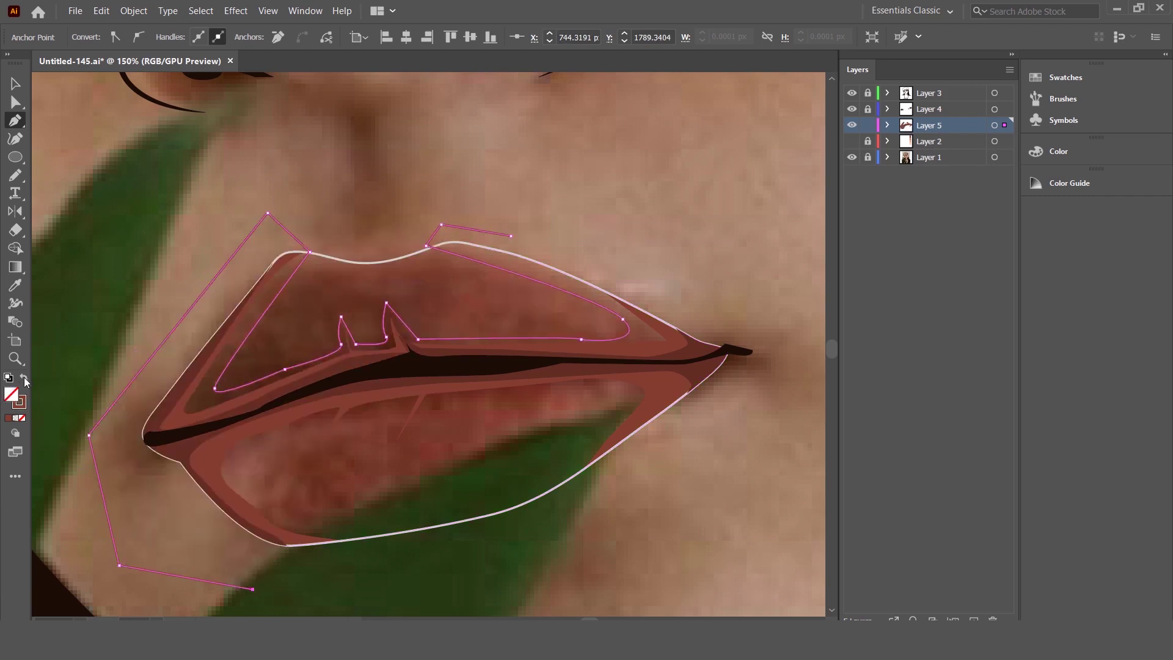
left_click(372, 569)
left_click(602, 487)
left_click(566, 473)
Step: Curve the path across the lower lip and trace the inner lower-lip cutout
left_click_drag(360, 526, 342, 525)
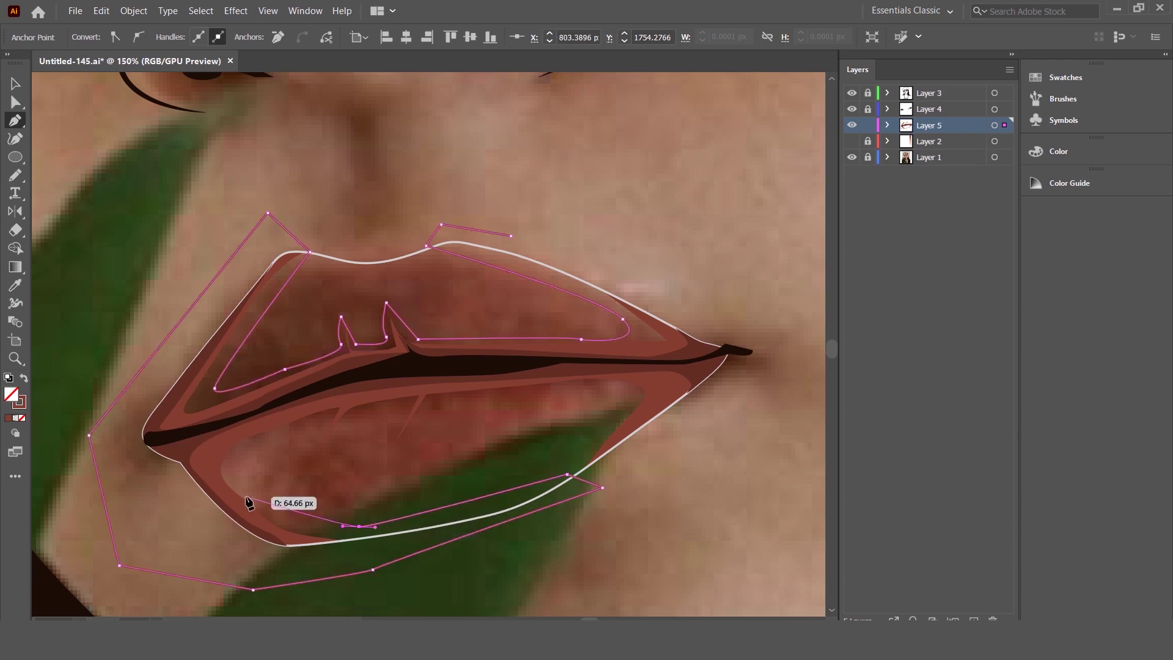
mouse_move(248, 456)
left_mouse_down()
mouse_move(293, 421)
mouse_move(385, 415)
mouse_move(386, 401)
left_mouse_up()
left_click(316, 446)
left_click(410, 401)
left_click(396, 440)
left_click(434, 403)
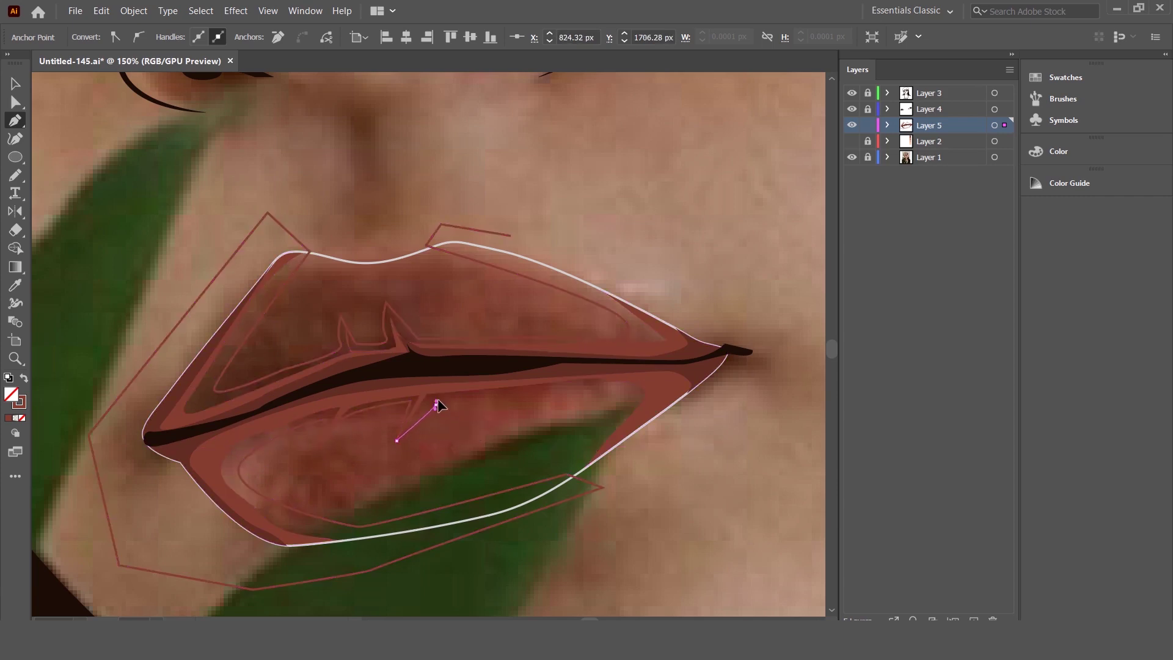
key("ctrl+a")
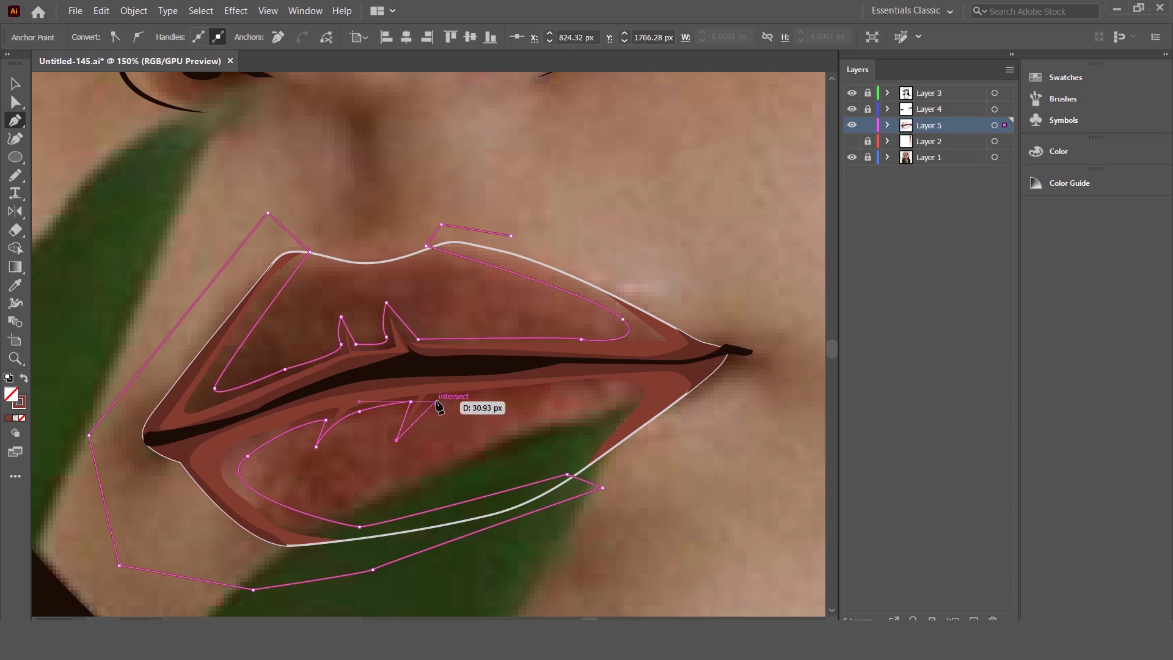
Step: Draw a new framing path curving around the right lip corner
left_click(569, 389)
left_click(612, 394)
left_click_drag(567, 474, 565, 494)
left_click(672, 507)
left_click(751, 343)
right_click(510, 239)
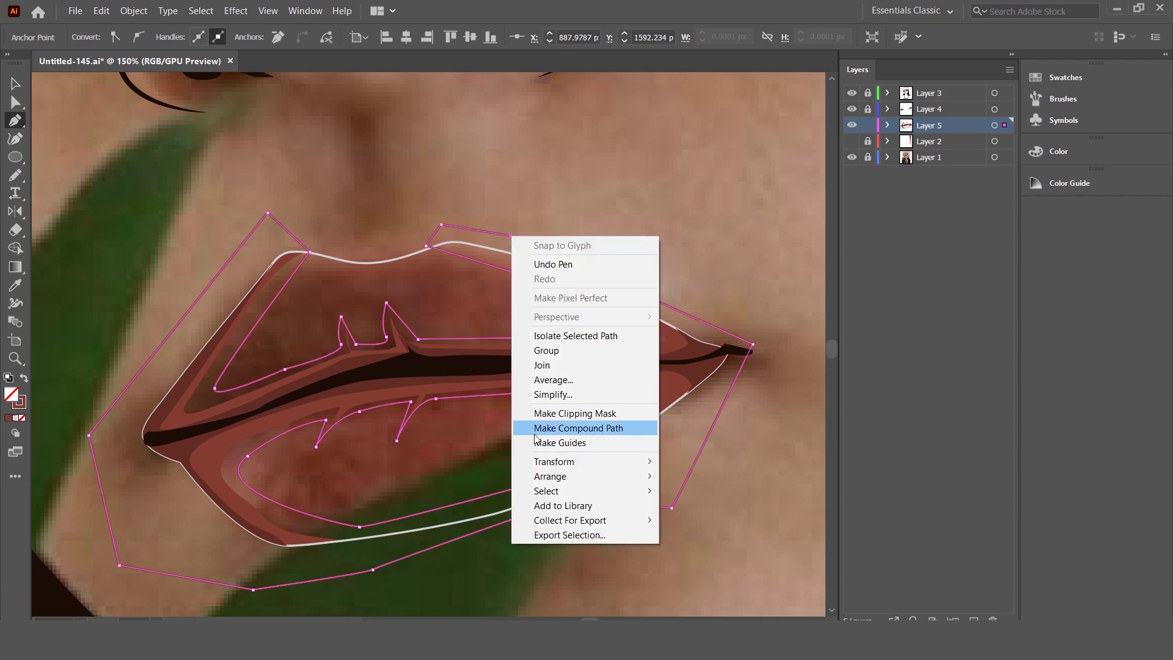
Step: Send the new paths to the back and give them a lighter reddish fill with no stroke
left_click(721, 542)
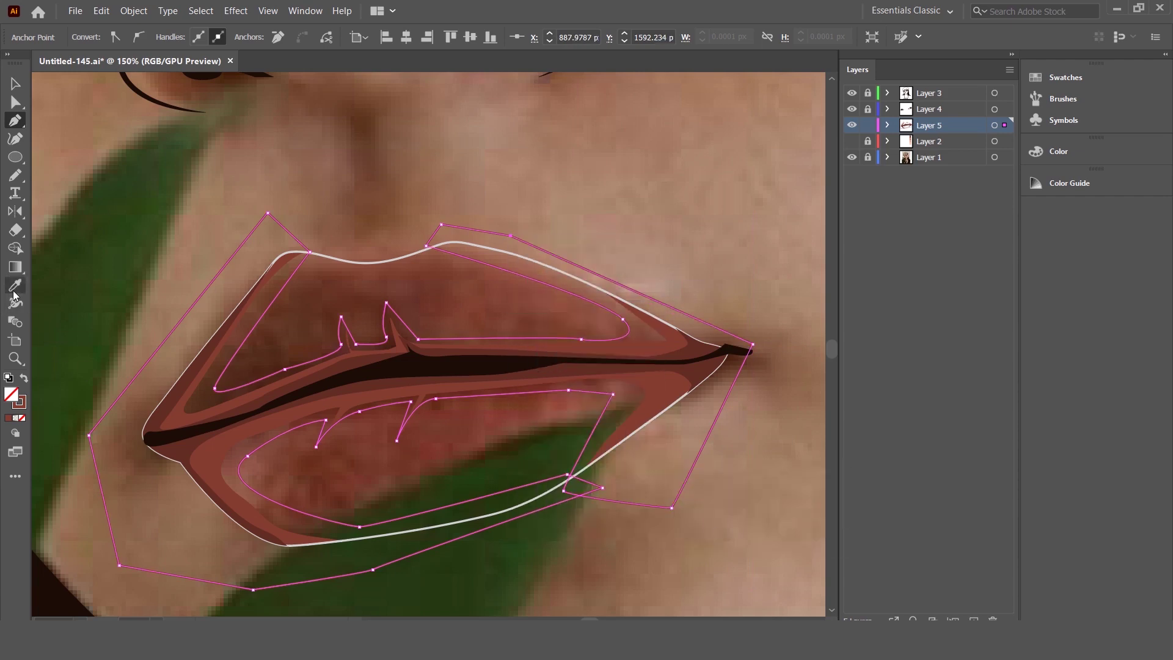
left_click(23, 379)
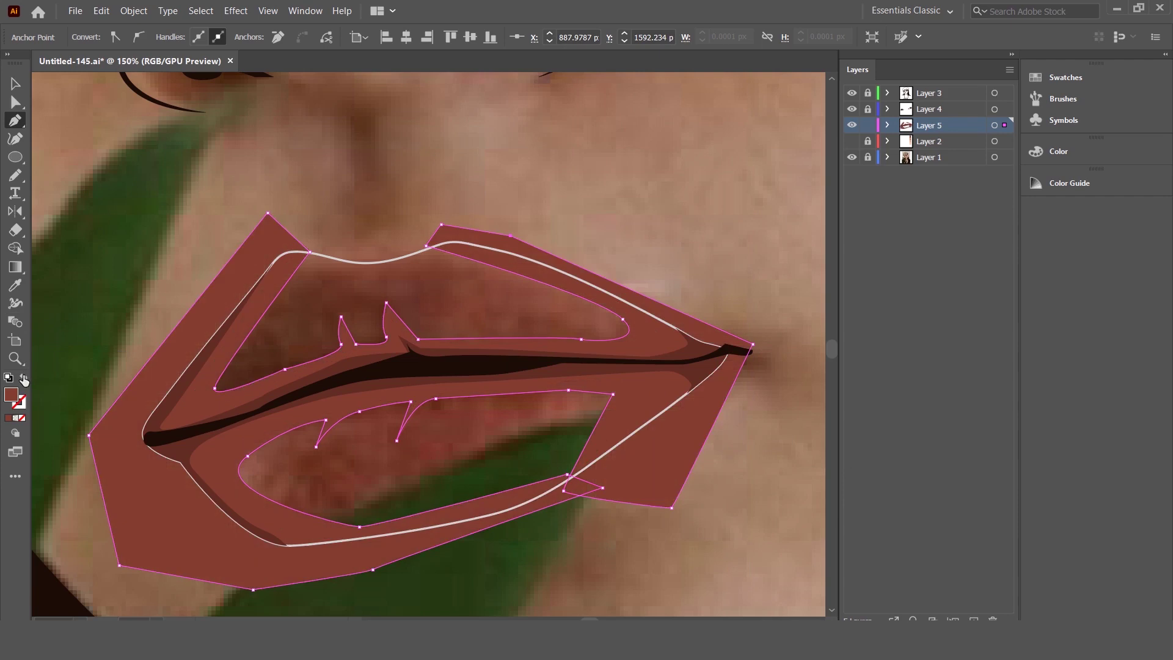
left_click(1058, 151)
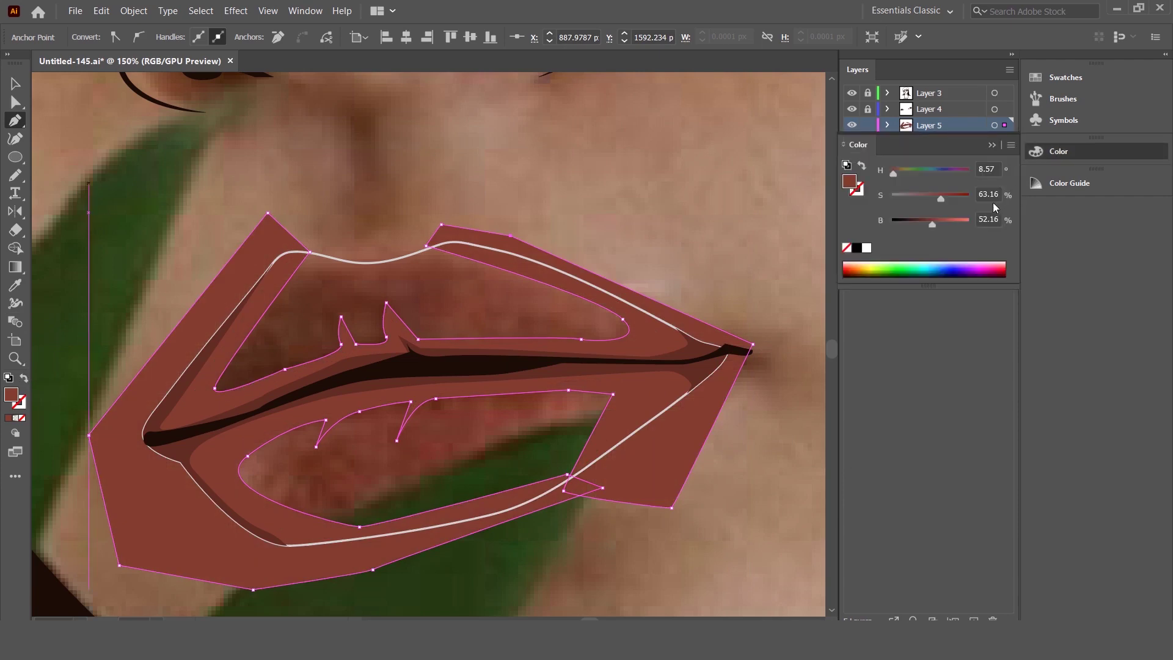
left_click(943, 223)
Step: Trim the regions left and right of the lips with Shape Builder, then deselect
left_click(15, 84)
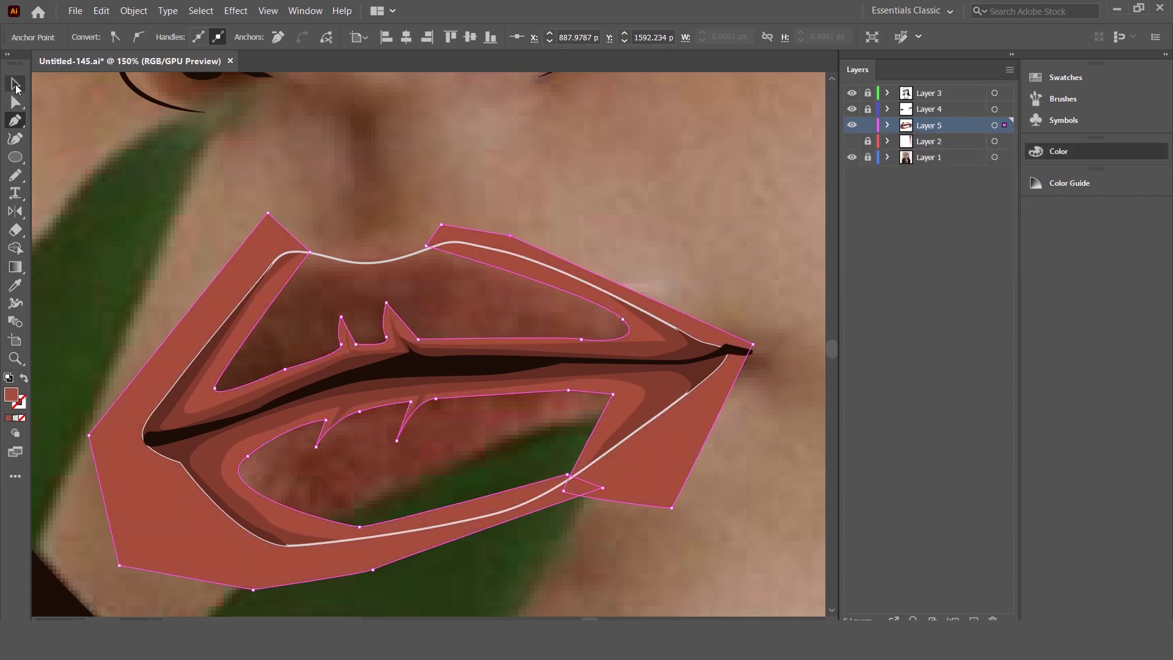
key("shift+m")
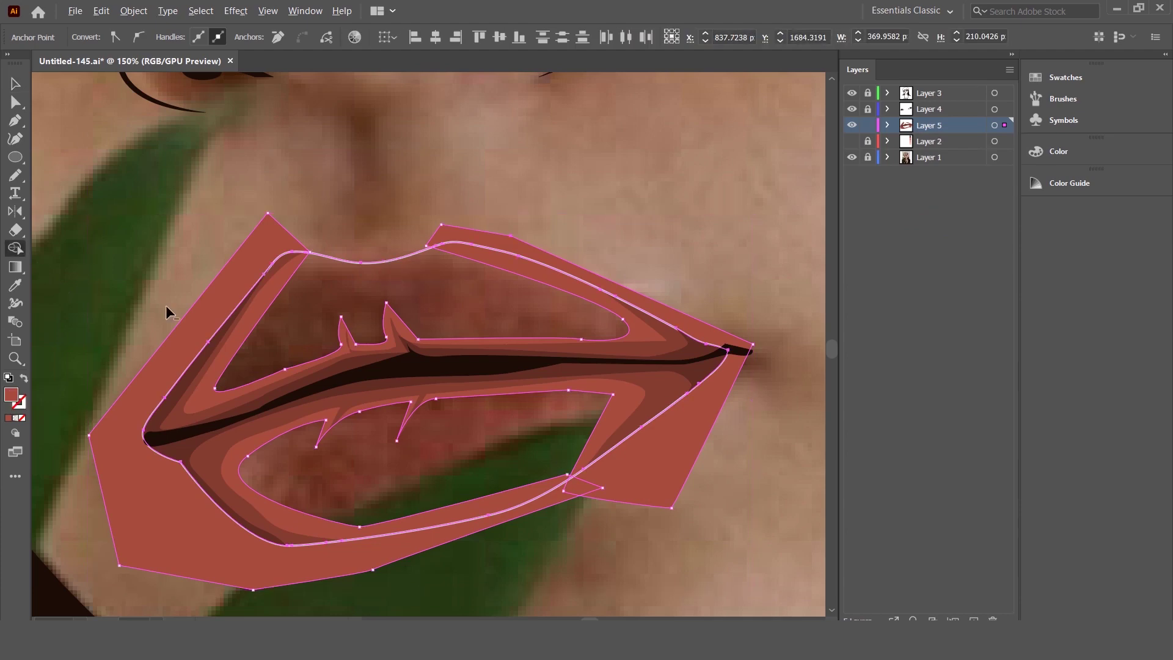
left_click(240, 287, "alt")
left_click(524, 250, "alt")
key("ctrl+shift+a")
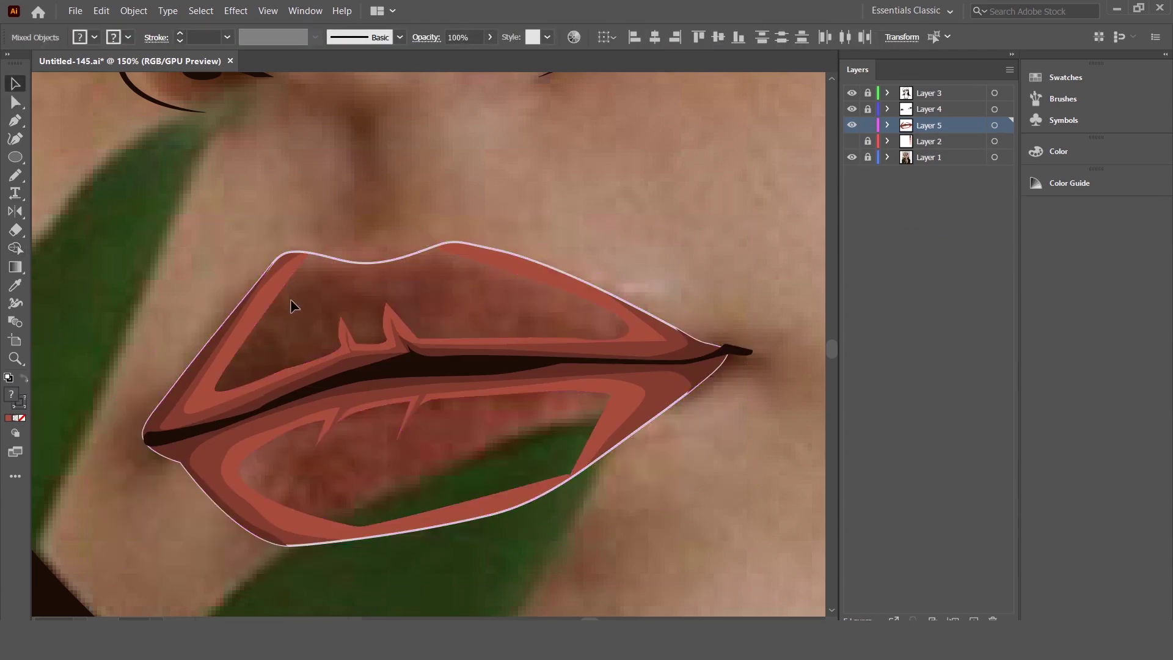
Step: Start a curved Pen path across the lower lip, undoing misplaced anchors
key("p")
mouse_move(467, 398)
left_mouse_down()
mouse_move(287, 441)
mouse_move(261, 463)
left_mouse_up()
key("ctrl+z")
Step: Trace and close a new reddish shape inside the lower lip with the Pen tool
left_click(405, 414)
mouse_move(283, 434)
left_mouse_down()
mouse_move(257, 461)
mouse_move(310, 503)
left_mouse_up()
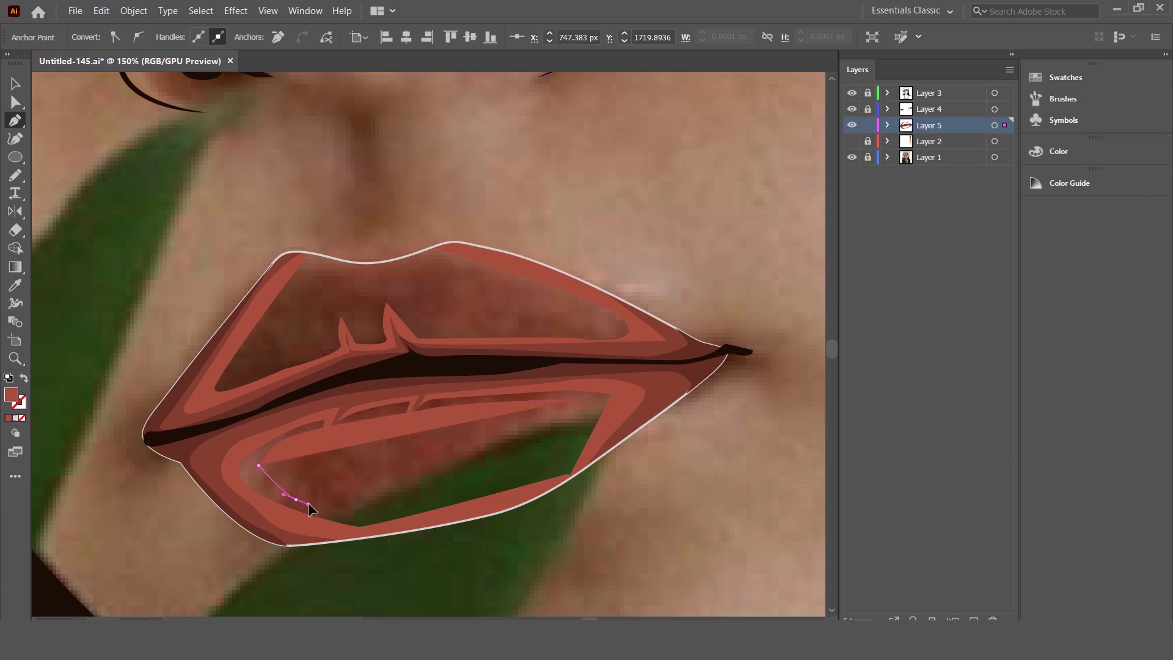
left_click(388, 499)
left_click(398, 468)
left_click(399, 490)
left_click_drag(500, 468, 544, 452)
left_click_drag(580, 398, 583, 404)
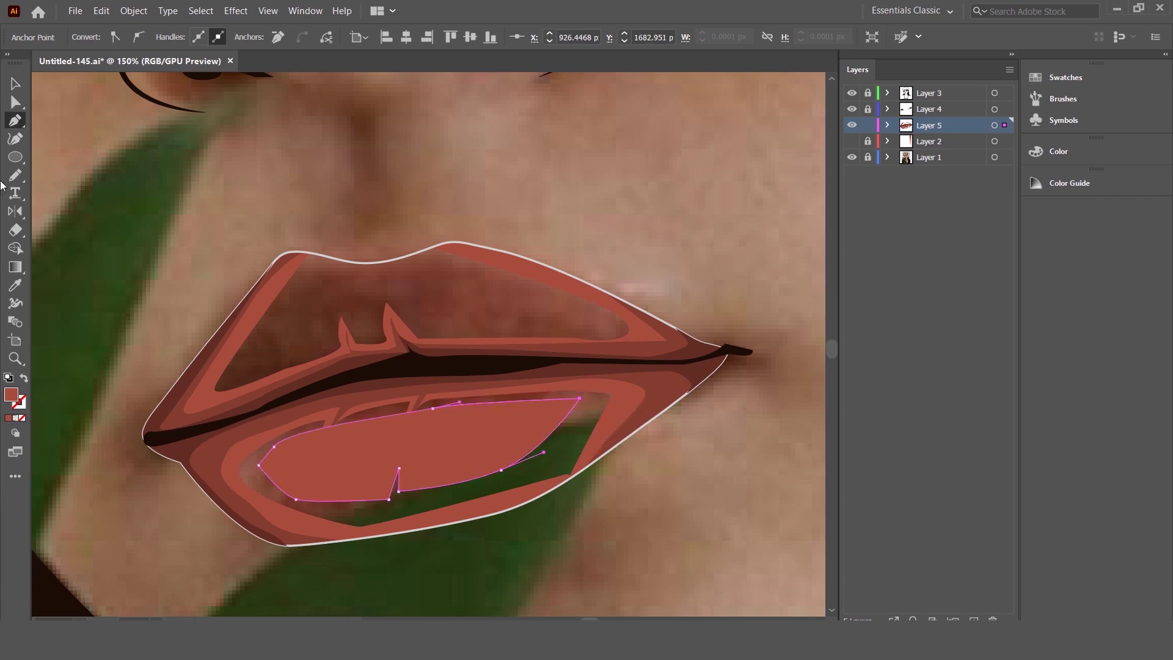
Step: Send the new lower-lip shape to the back, behind the other lip shapes
left_click(15, 84)
left_click(347, 167)
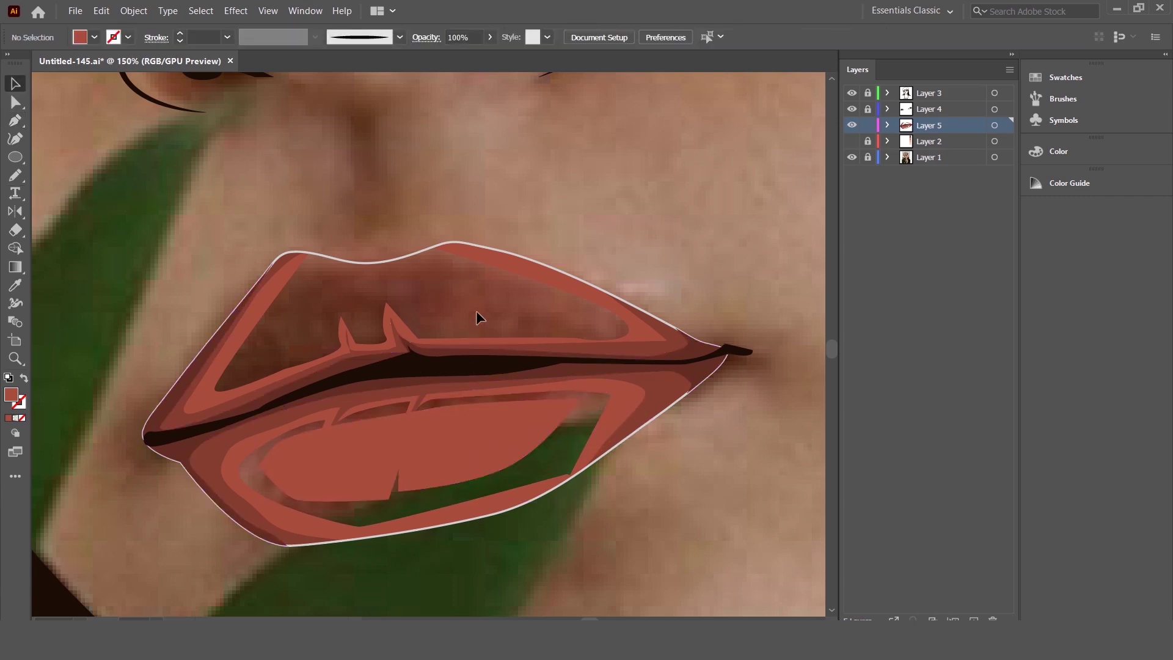
left_click(438, 413)
right_click(438, 413)
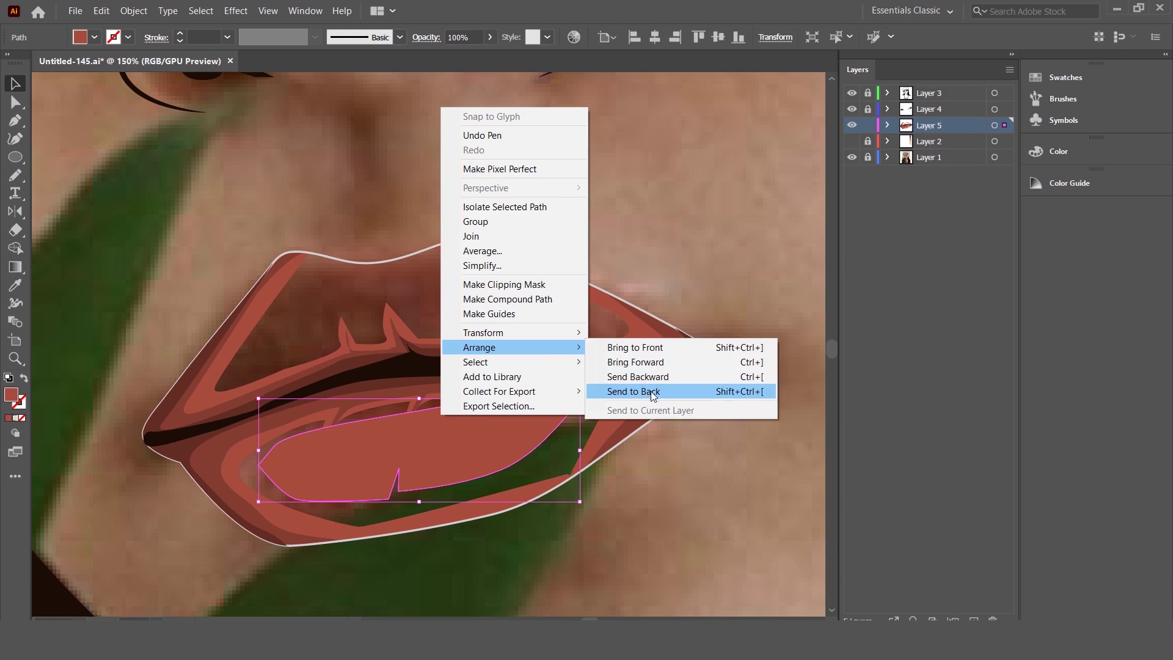
left_click(641, 389)
Step: Begin a new Pen path at the upper lip's edge
left_click(395, 200)
key("p")
left_click_drag(279, 241, 244, 284)
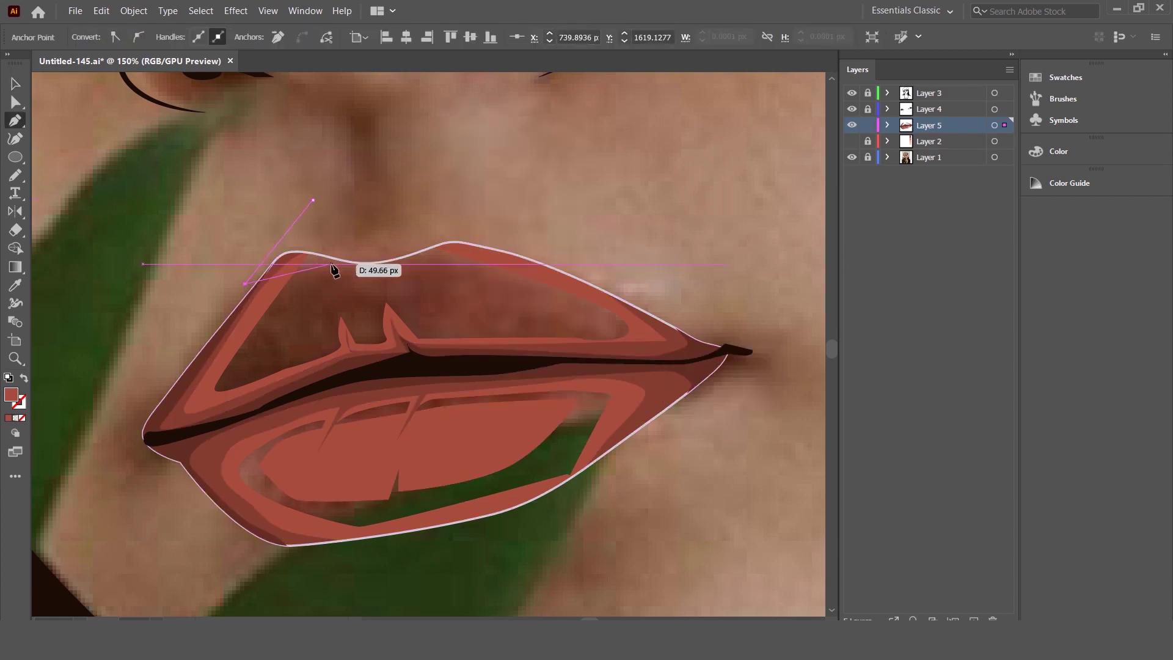
Step: Close a rim shape over the upper lip's top edge and trim off its outside part with Shape Builder
left_click(414, 267)
left_click_drag(522, 233, 587, 246)
mouse_move(306, 208)
left_mouse_down()
mouse_move(284, 200)
mouse_move(311, 201)
left_mouse_up()
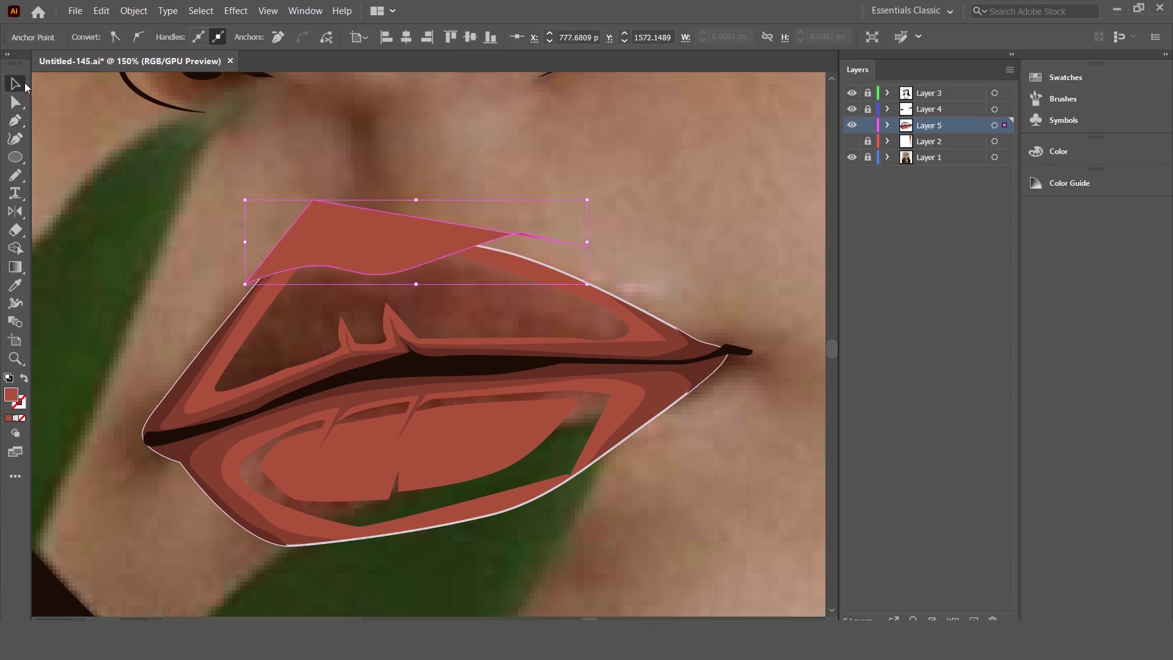
left_click(596, 282, "shift")
key("shift+m")
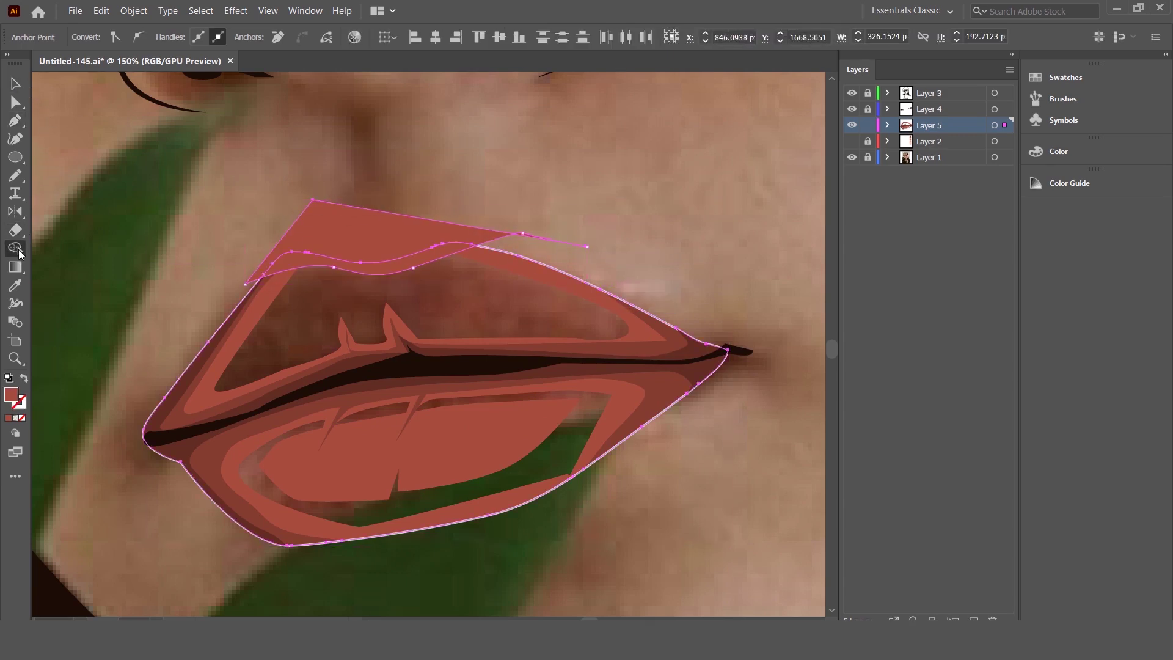
left_click(305, 226, "alt")
Step: Delete the stray leftover stroke
key("v")
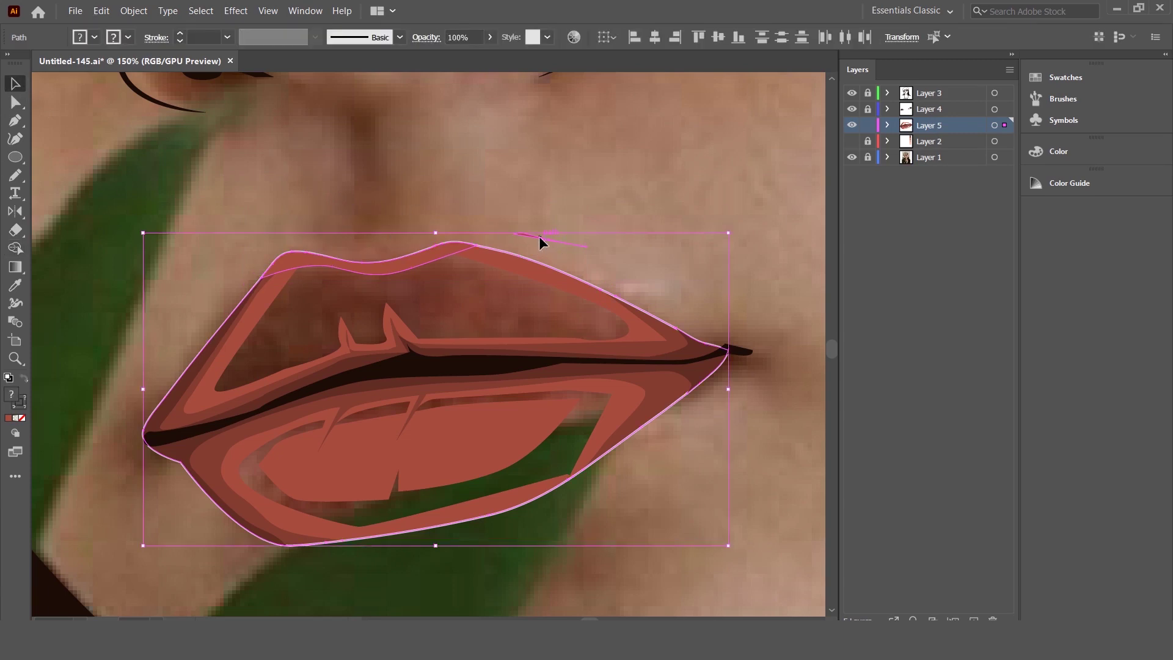
left_click(548, 227)
key("Delete")
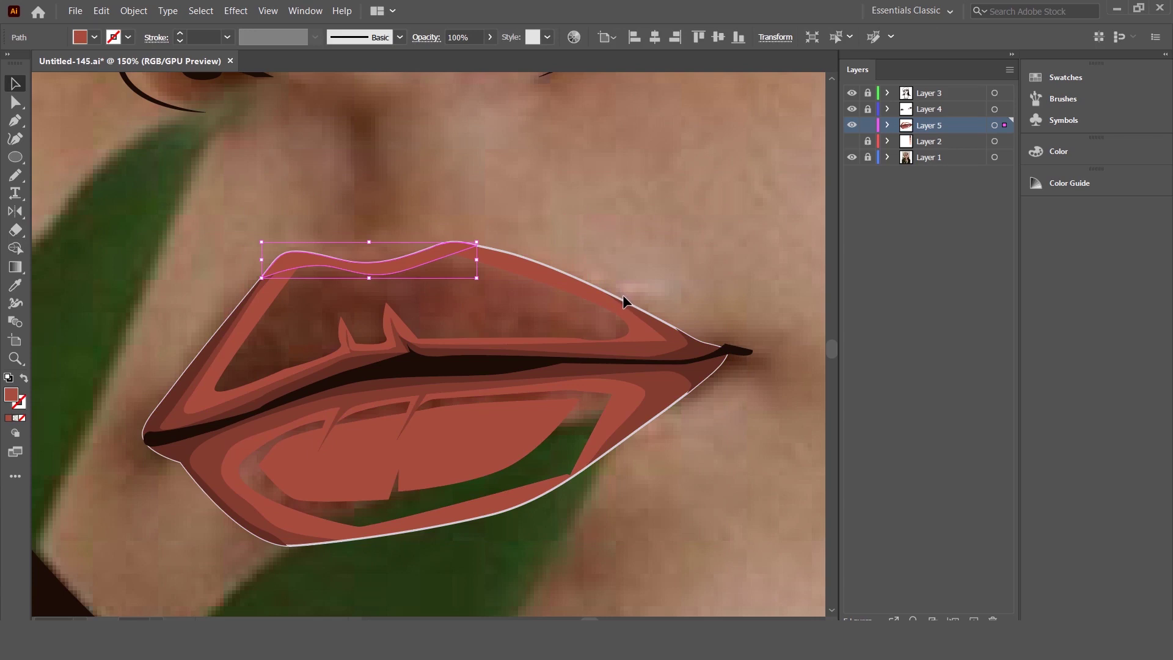
Step: Send the outer lip outline to the back and fill it with the sampled red
left_click(592, 452)
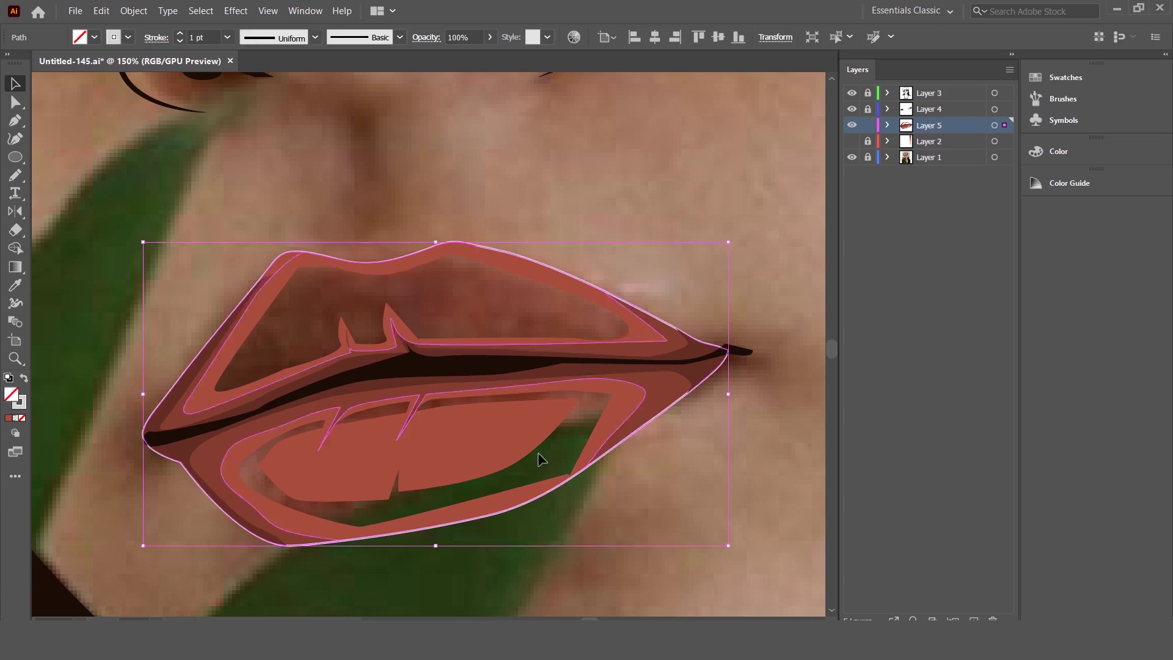
right_click(305, 351)
left_click(492, 336)
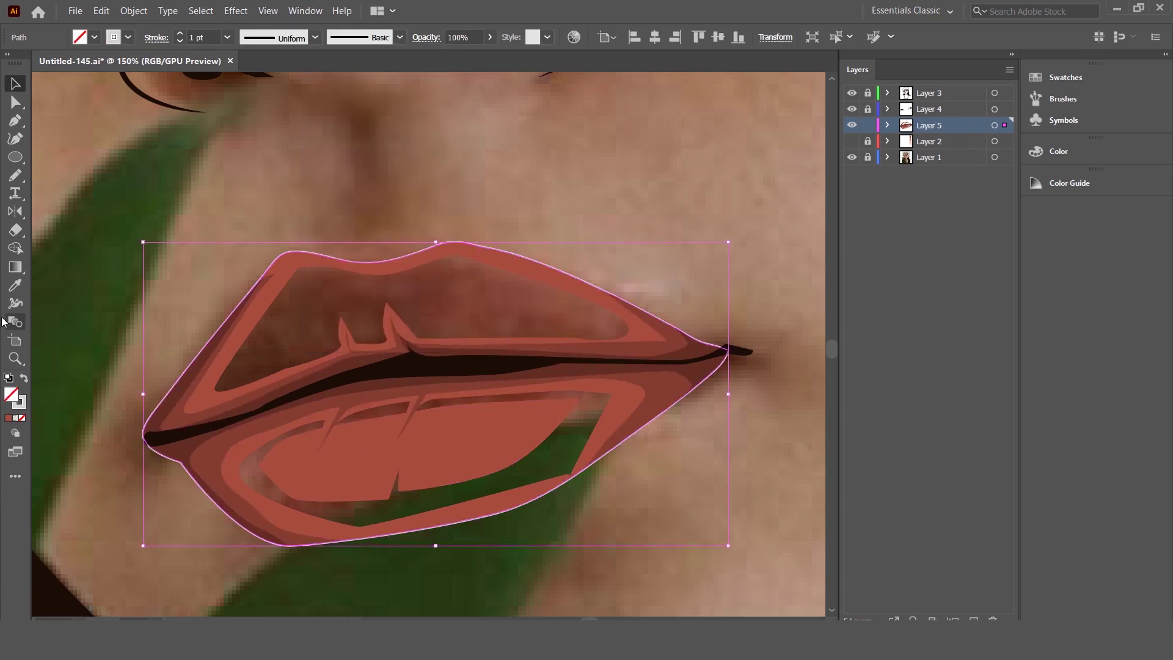
left_click(250, 373)
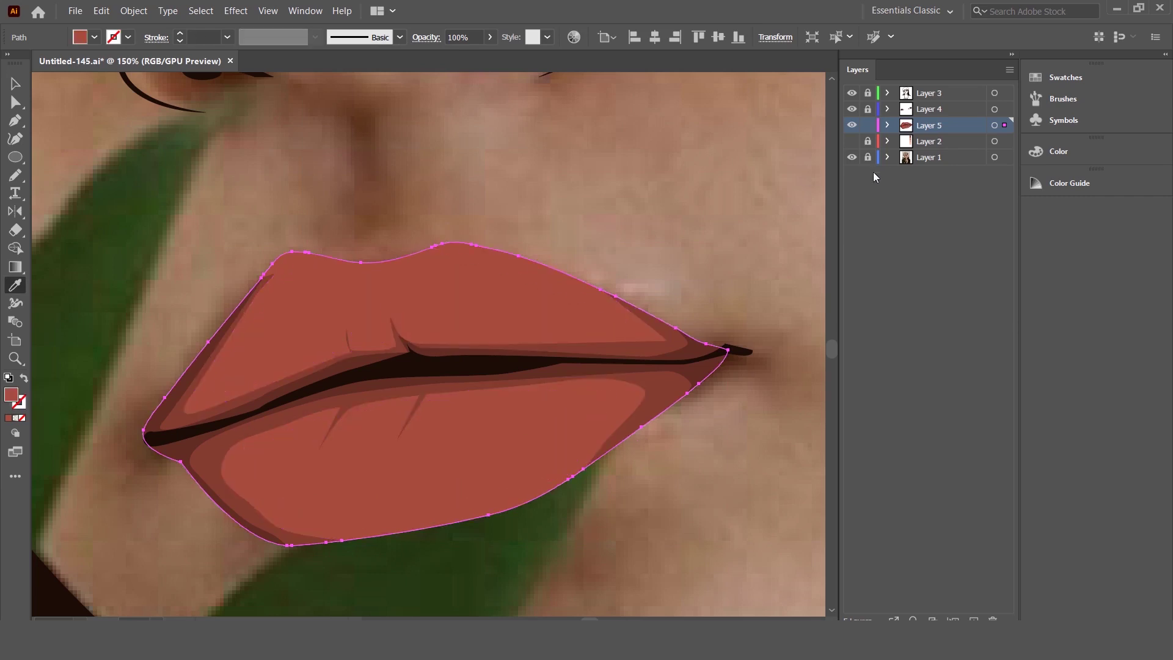
Step: Brighten the lip fill toward coral with the Color panel brightness slider
left_click(1083, 159)
mouse_move(944, 229)
left_mouse_down()
mouse_move(957, 221)
mouse_move(937, 198)
mouse_move(960, 222)
mouse_move(934, 200)
left_mouse_up()
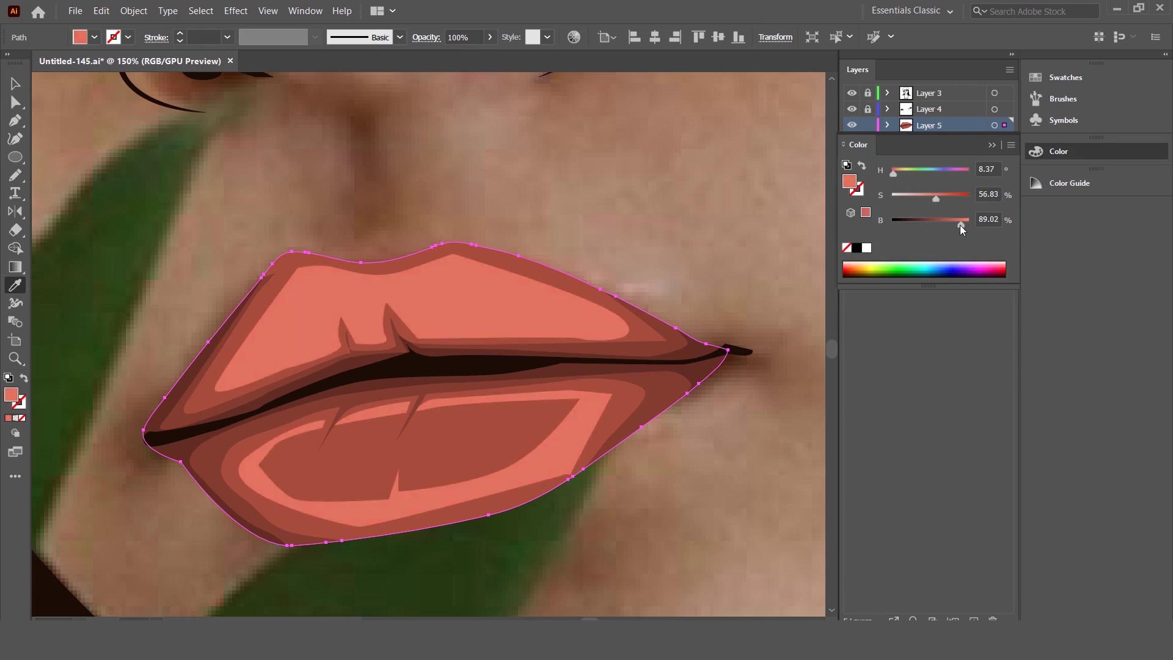
left_click_drag(960, 226, 954, 222)
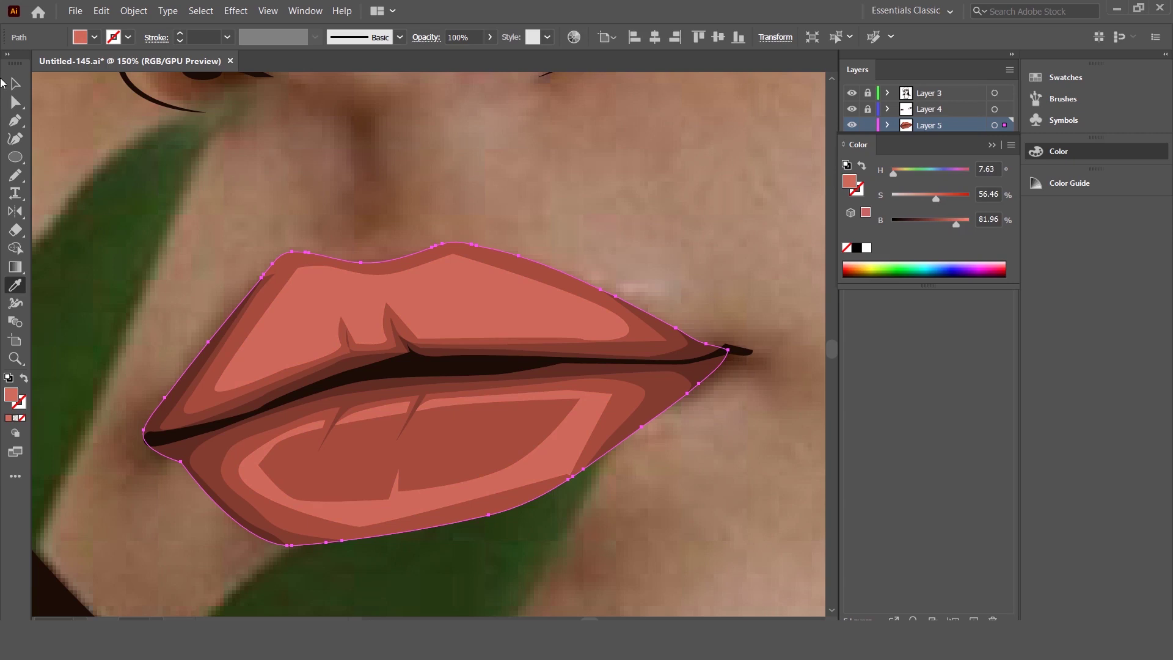
Step: Select the lower-lip highlight and upper-lip rim and eyedrop the lighter coral onto them
left_click(15, 102)
left_click(426, 184)
key("ctrl+minus")
key("ctrl+minus")
key("ctrl+plus")
key("ctrl+plus")
key("ctrl+plus")
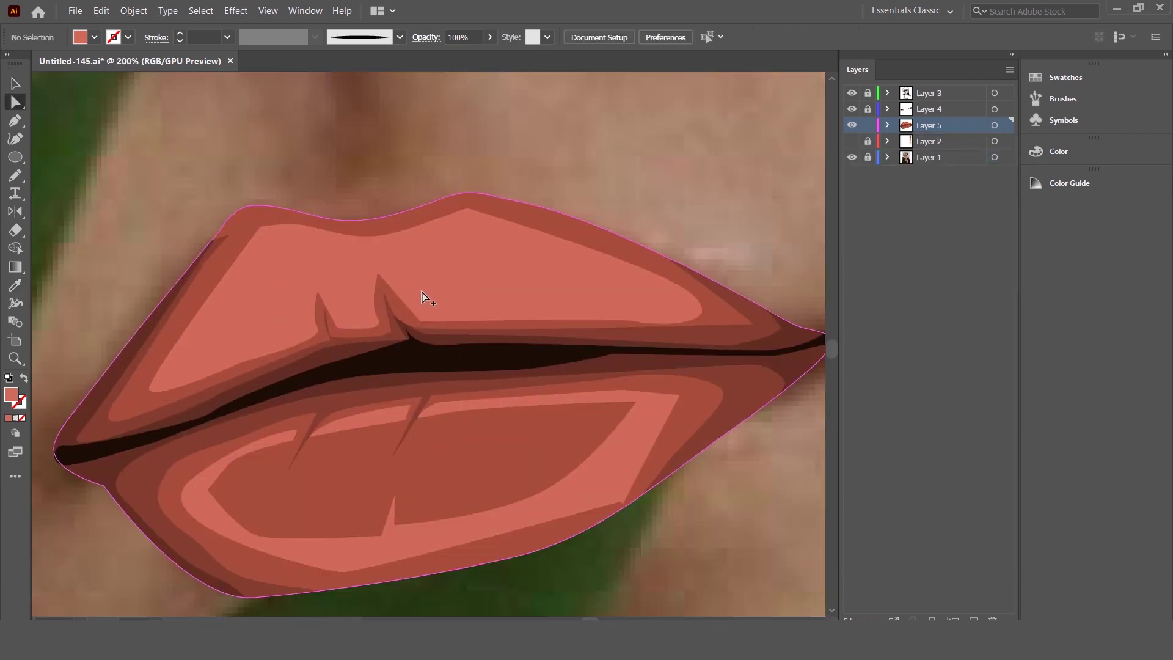
left_click(385, 438)
left_click(295, 228, "shift")
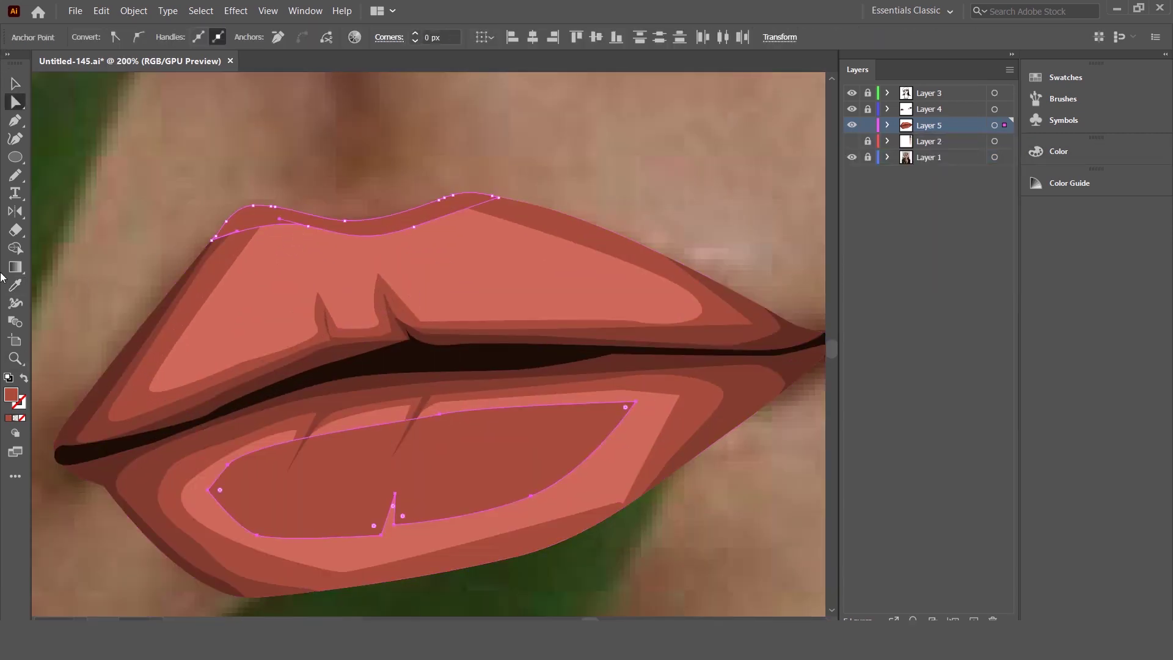
left_click(15, 285)
left_click(361, 248)
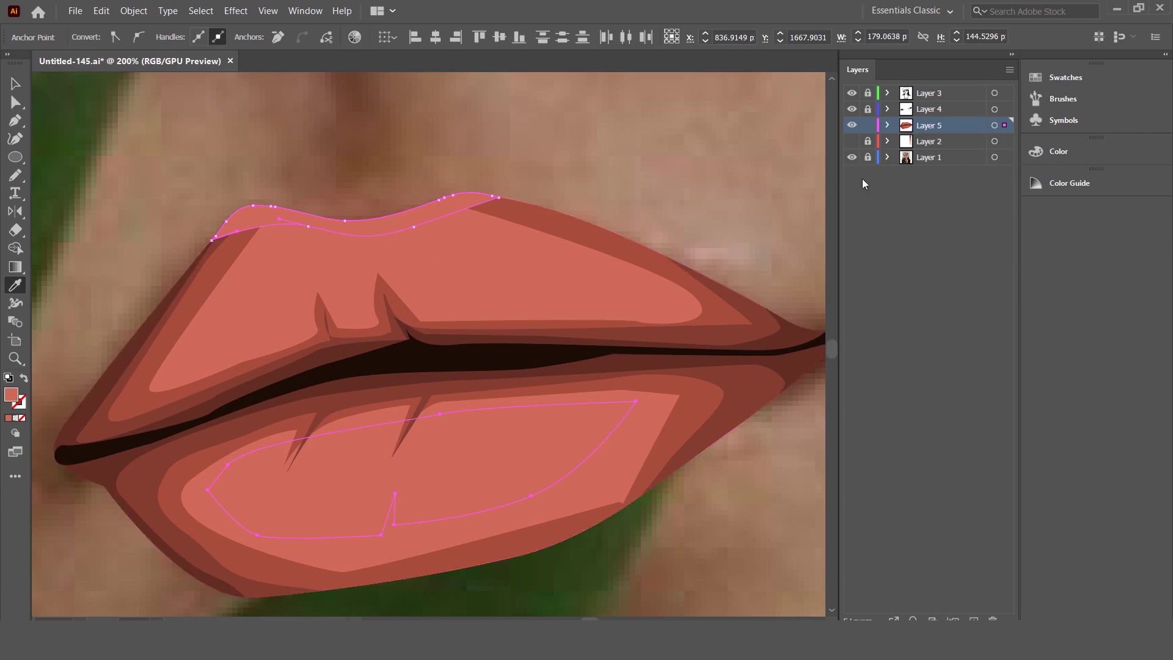
Step: Lighten the rim and highlight to a pale coral, then deselect
left_click(1043, 151)
left_click_drag(954, 221, 928, 197)
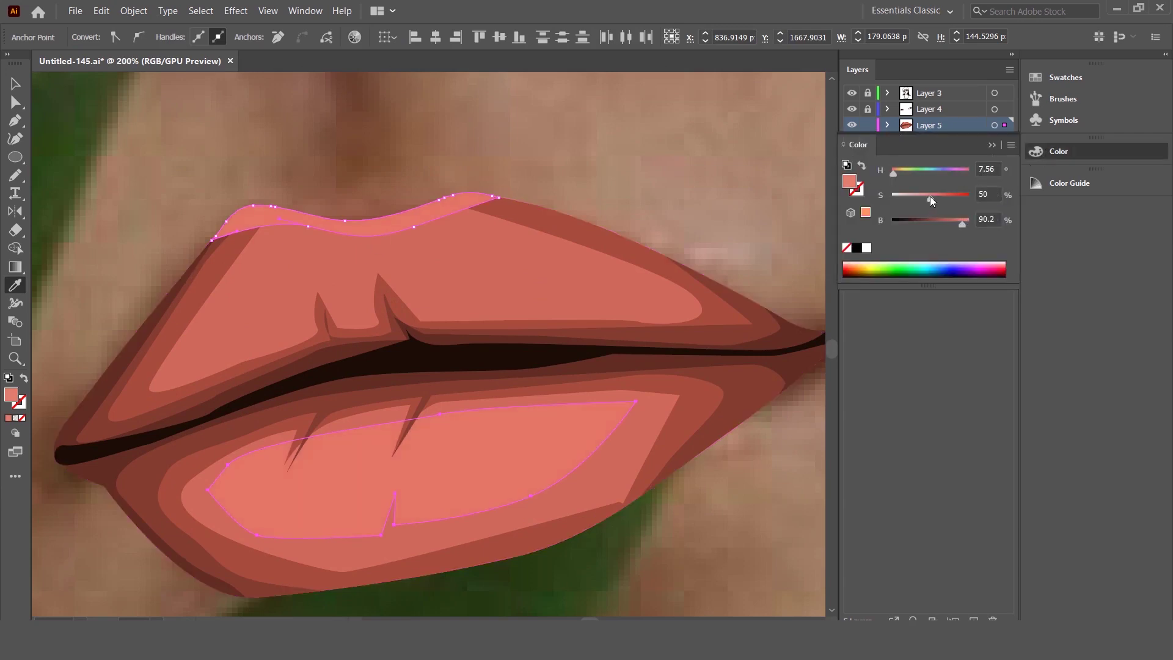
left_click(13, 84)
left_click(313, 157)
scroll(506, 209, "down", 3)
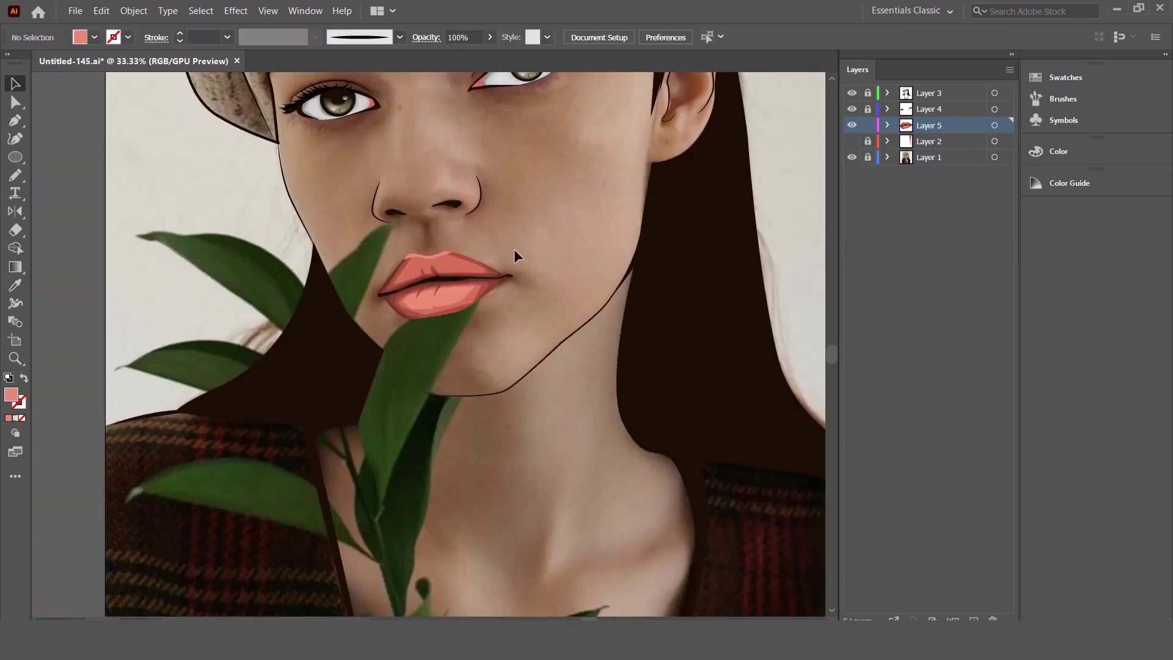
Step: Lower the lip compound shape's opacity to 65%
scroll(514, 248, "down", 2)
scroll(463, 362, "up", 3)
scroll(432, 437, "up", 2)
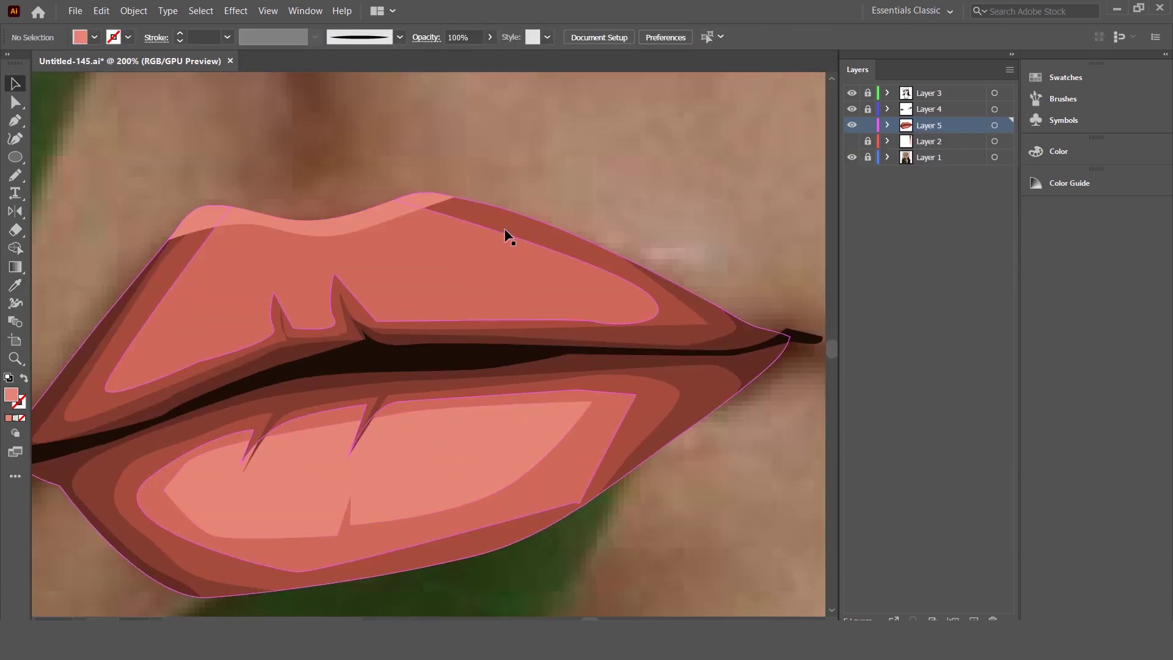
left_click(488, 211)
left_click(489, 37)
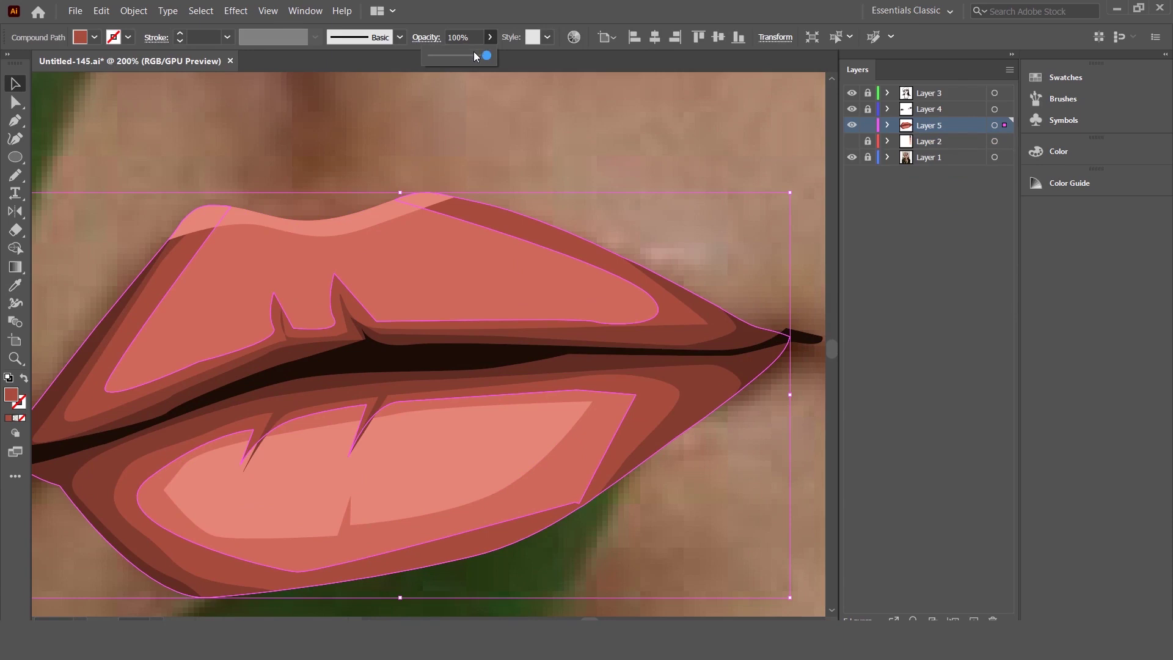
left_click_drag(473, 55, 466, 55)
left_click(516, 155)
Step: Set the darker lip shapes to 75% opacity
left_click(444, 381)
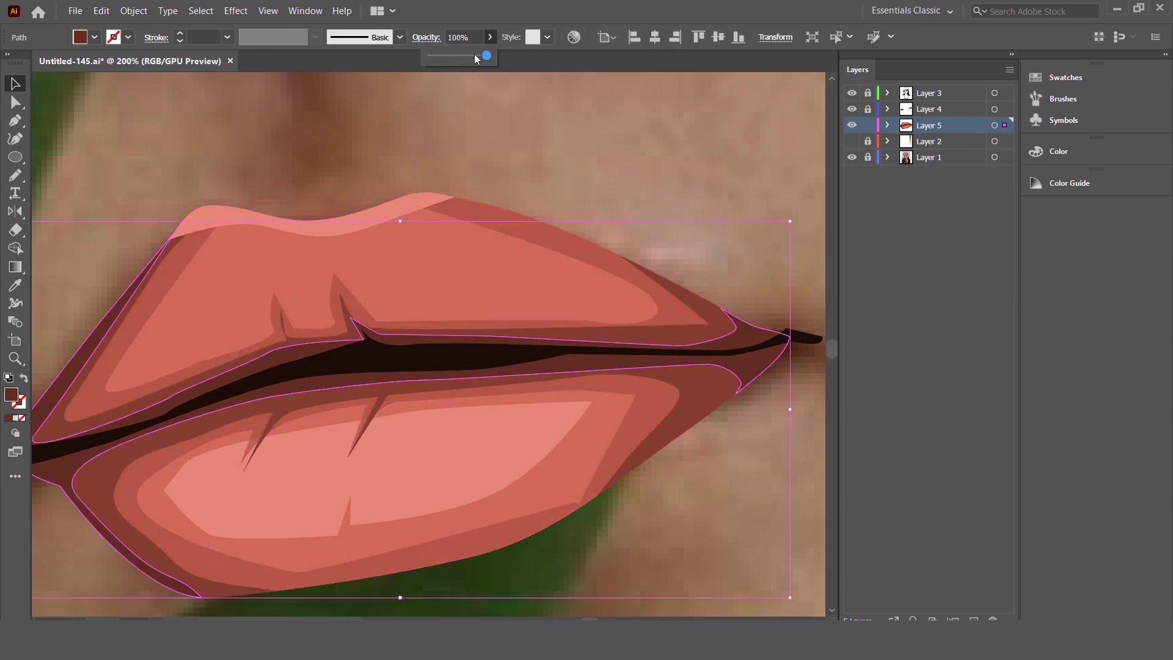
left_click(676, 379)
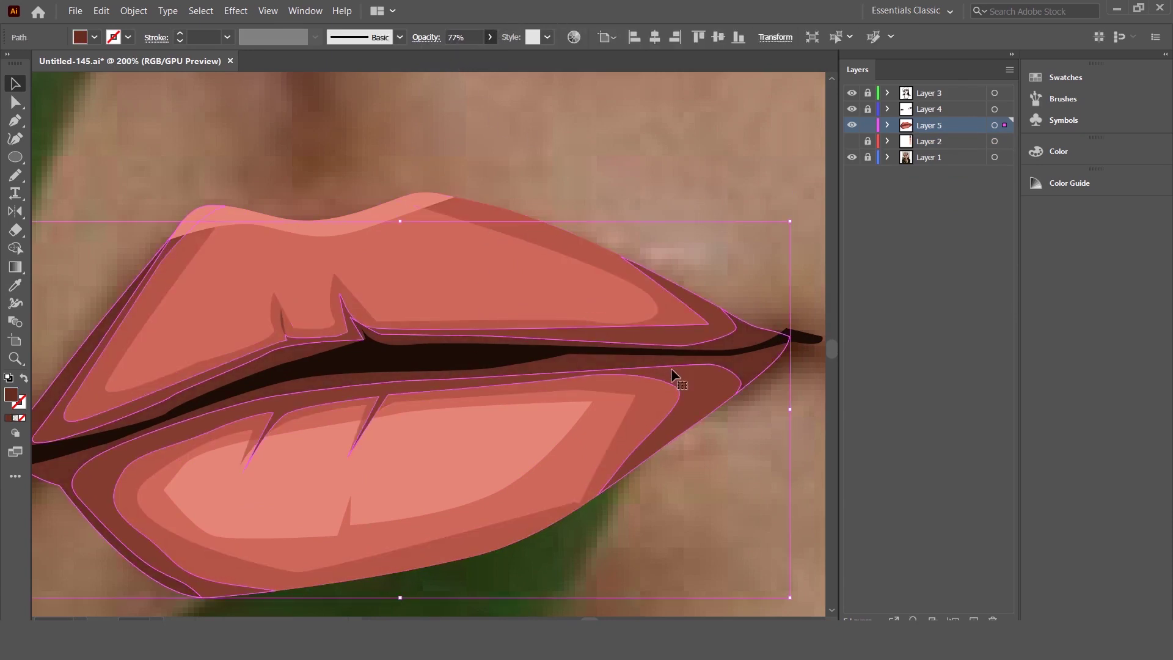
left_click(487, 36)
left_click(511, 127)
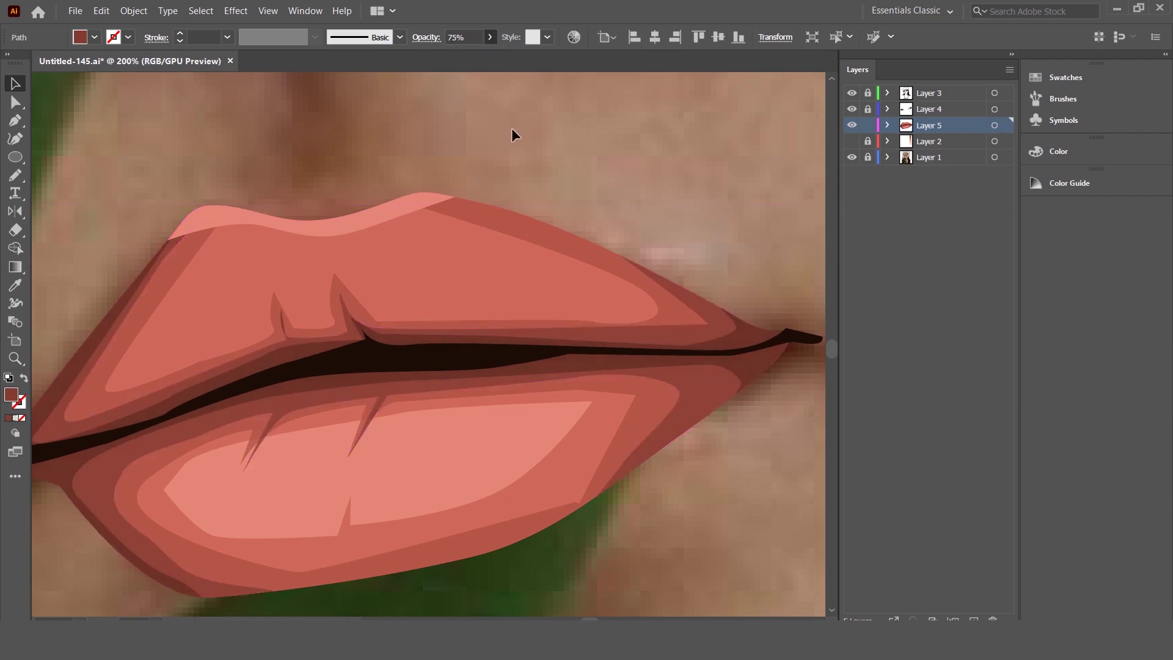
scroll(335, 494, "down", 1)
Step: Trace a first highlight outline on the lower lip, undoing the last corners
key("p")
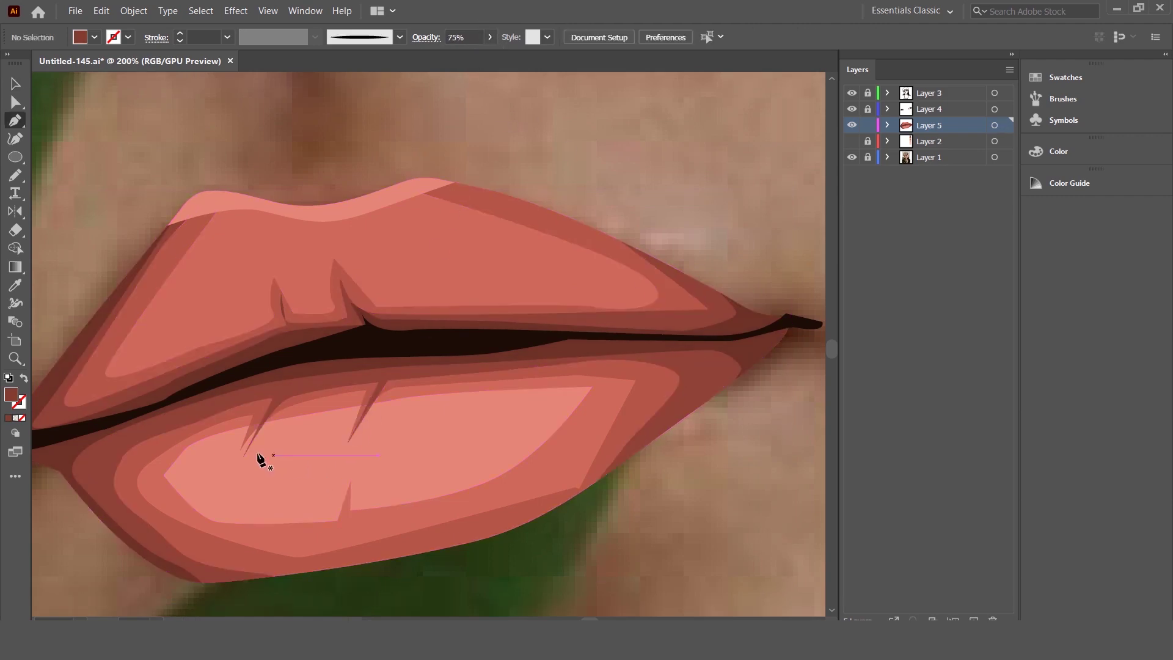
left_click(205, 443)
left_click(242, 438)
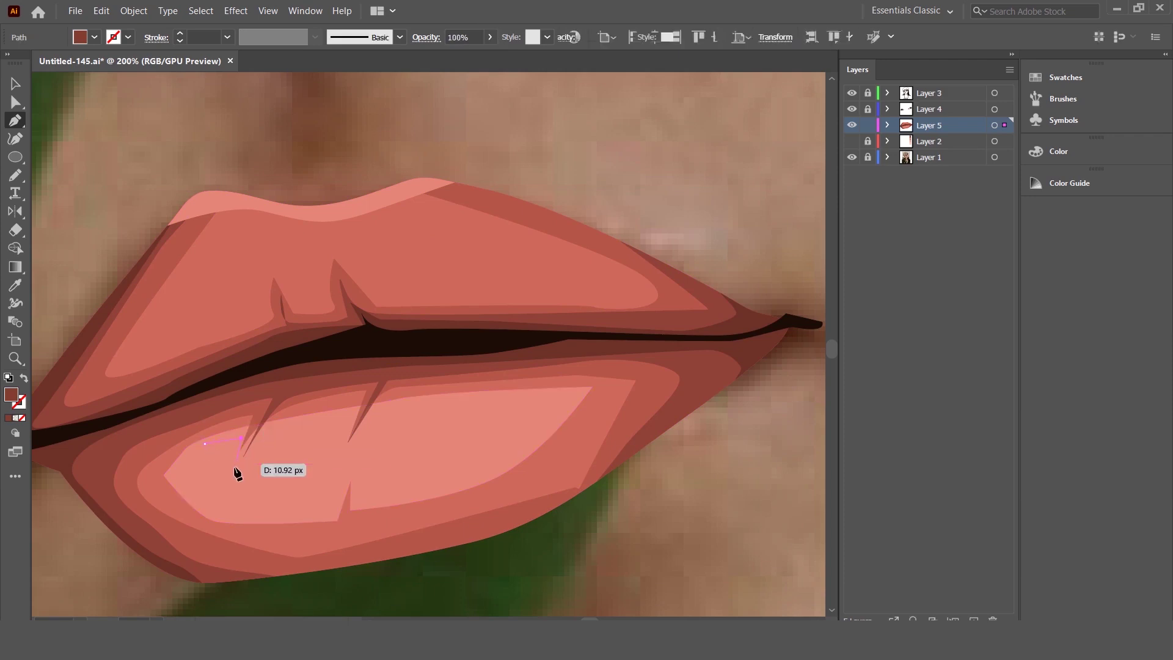
left_click(231, 474)
left_click(291, 429)
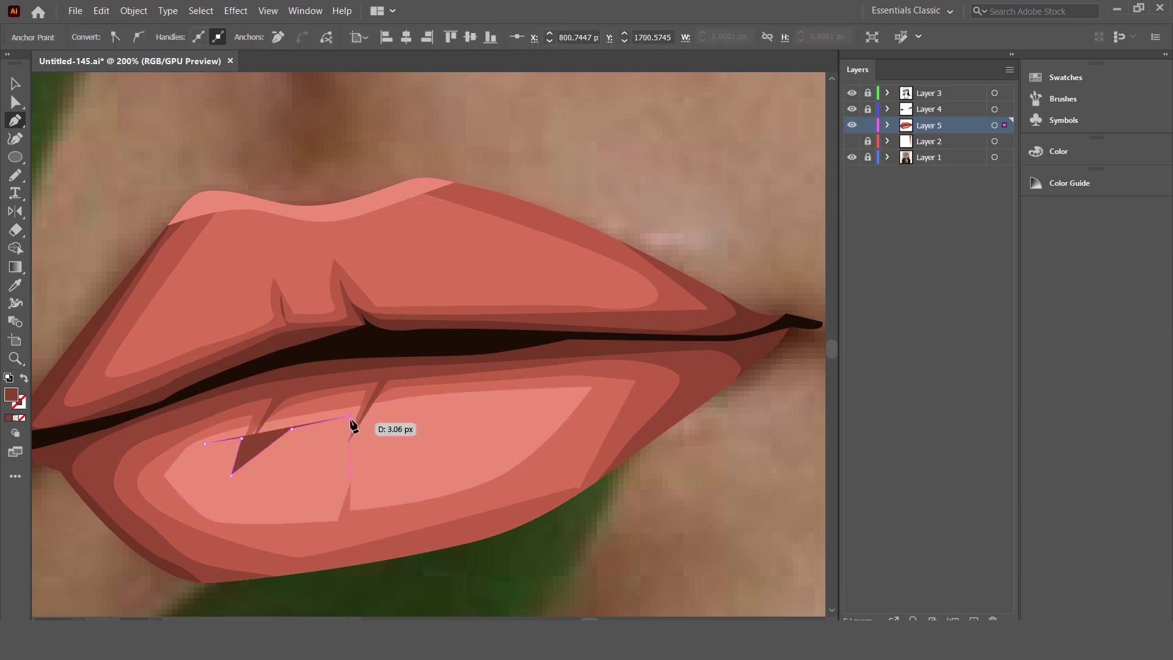
left_click(331, 462)
left_click(328, 445)
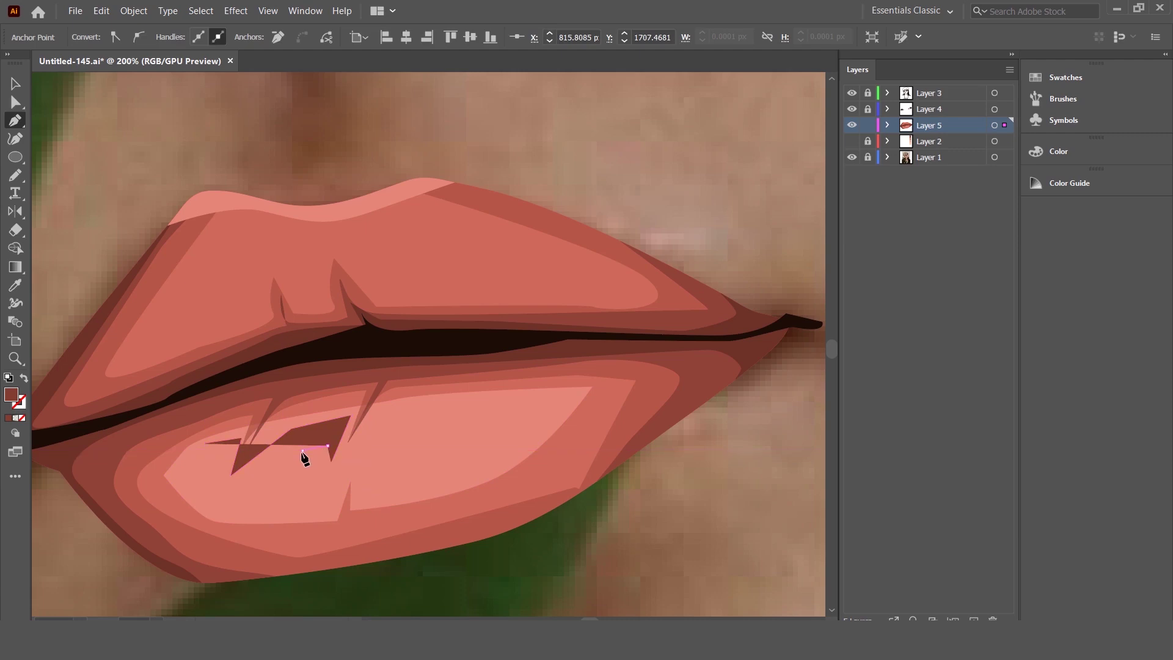
left_click(278, 508)
left_click(219, 496)
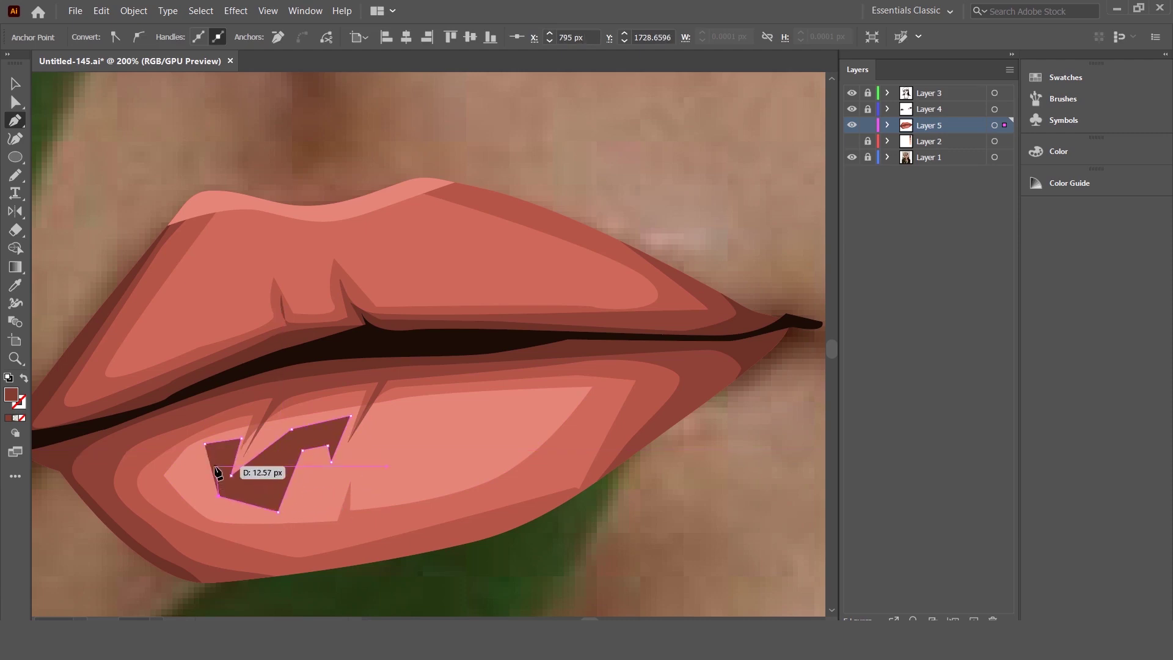
key("ctrl+z")
key("ctrl+z")
key("ctrl+z")
key("ctrl+z")
key("ctrl+z")
Step: Retrace and close a small triangular highlight on the lower lip's left side
left_click(24, 378)
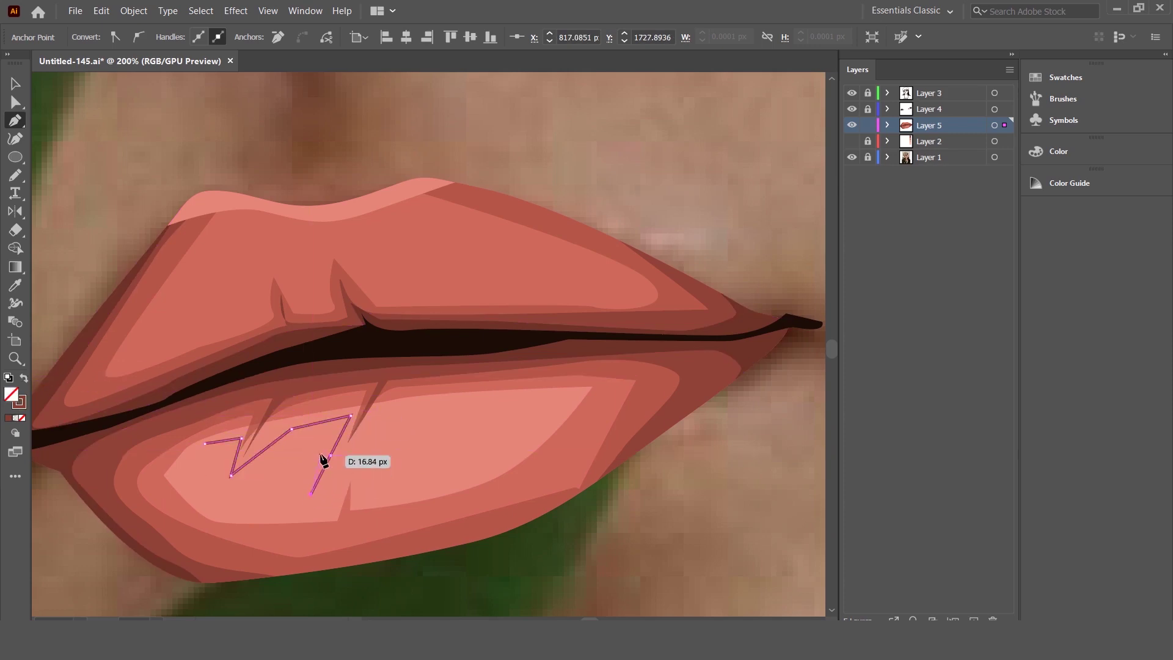
left_click(257, 498)
left_click(218, 488)
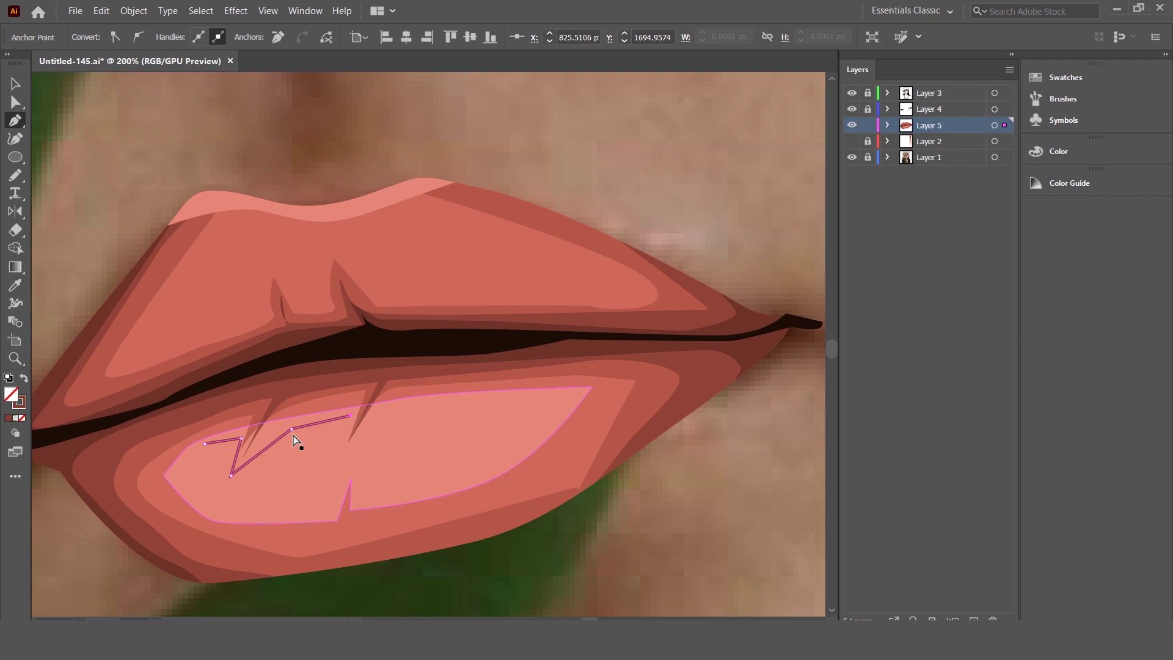
key("shift+x")
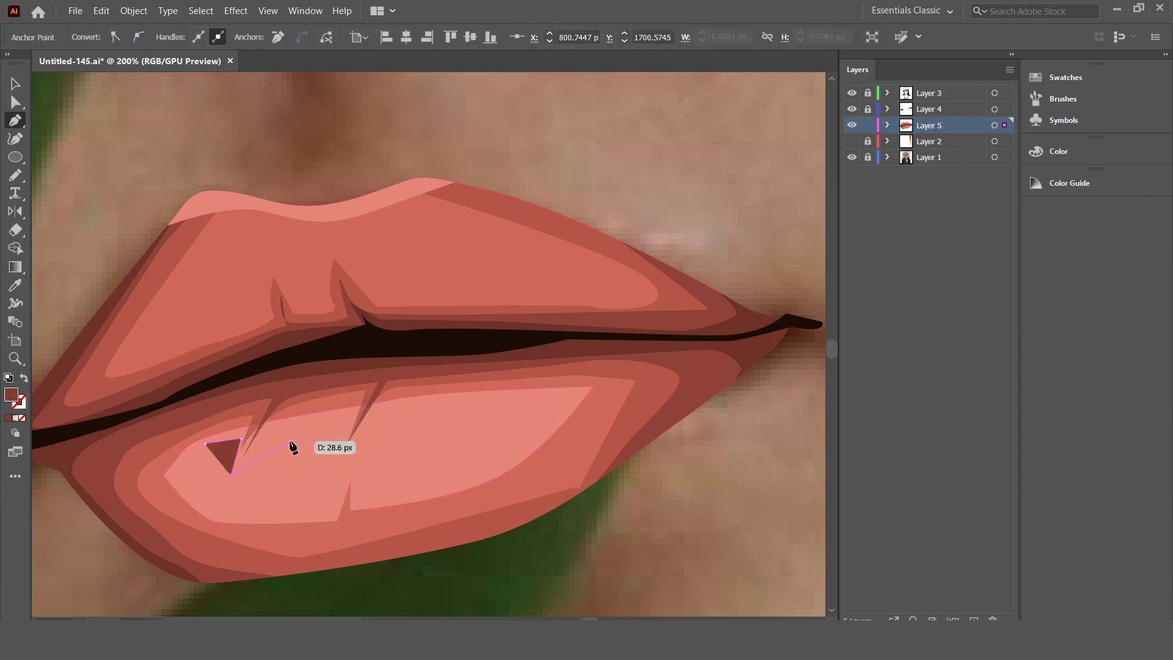
key("ctrl+z")
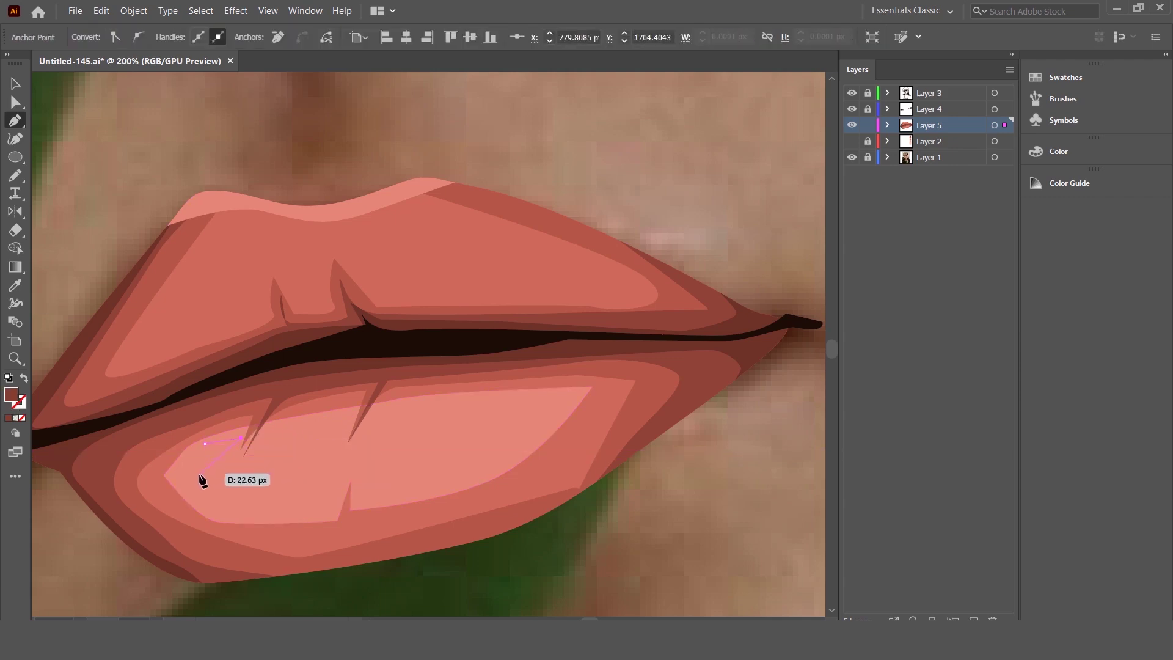
left_click(200, 484)
Step: Fill the triangle with the light pink, lower its saturation, and nudge it down-left
left_click(16, 285)
left_click(282, 444)
left_click(1063, 151)
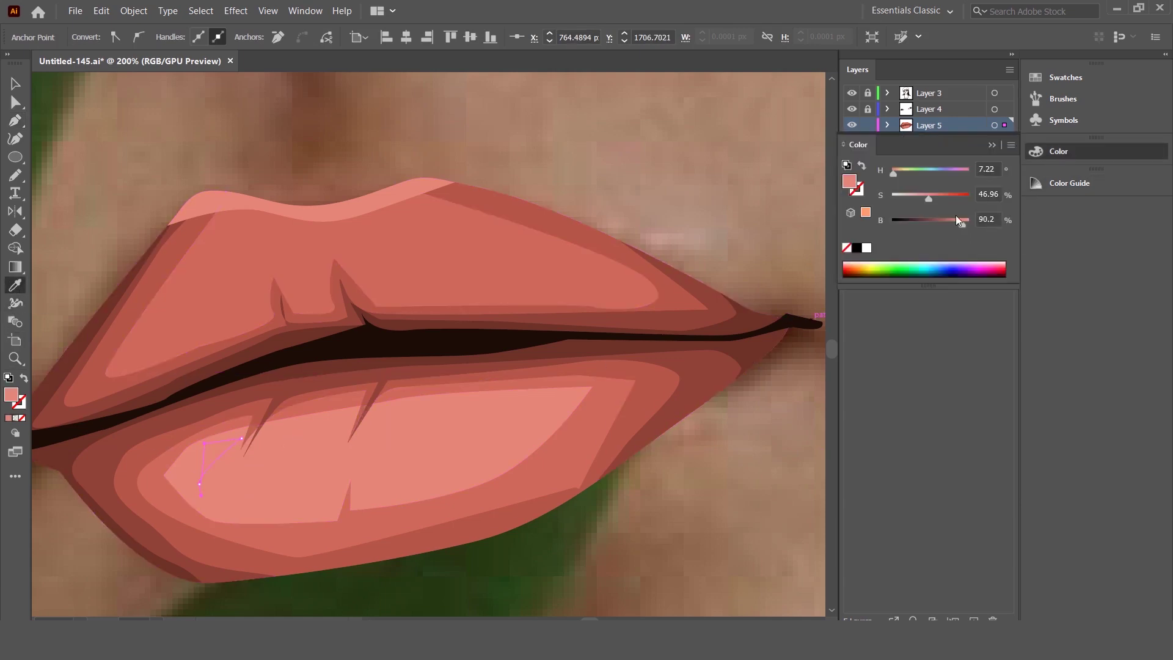
left_click_drag(928, 196, 915, 197)
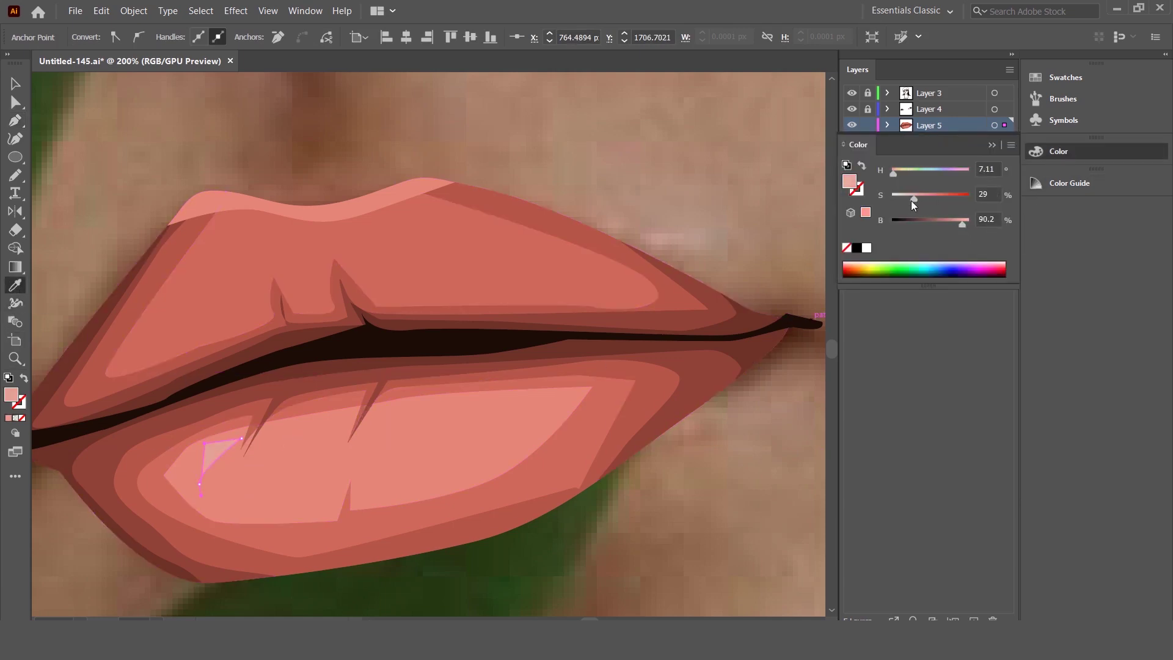
left_click(15, 83)
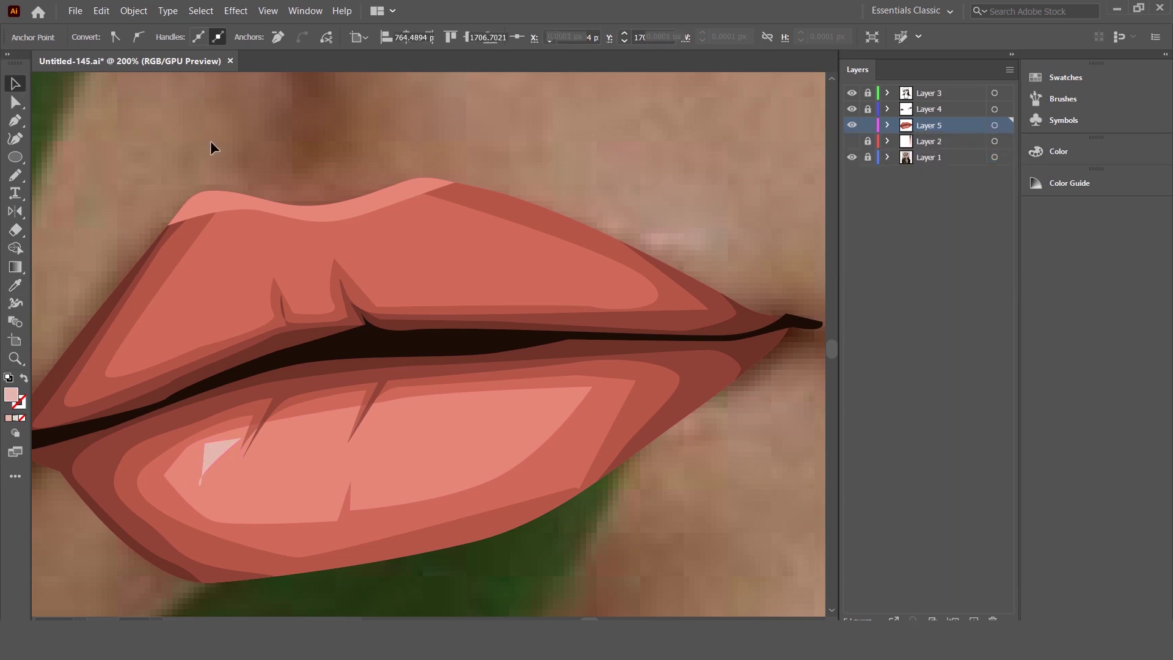
left_click_drag(370, 417, 358, 430)
Step: Draw an arch-shaped highlight across the lower lip and fill it with the highlight pink
key("ctrl+z")
key("p")
left_click(291, 420)
left_click(263, 494)
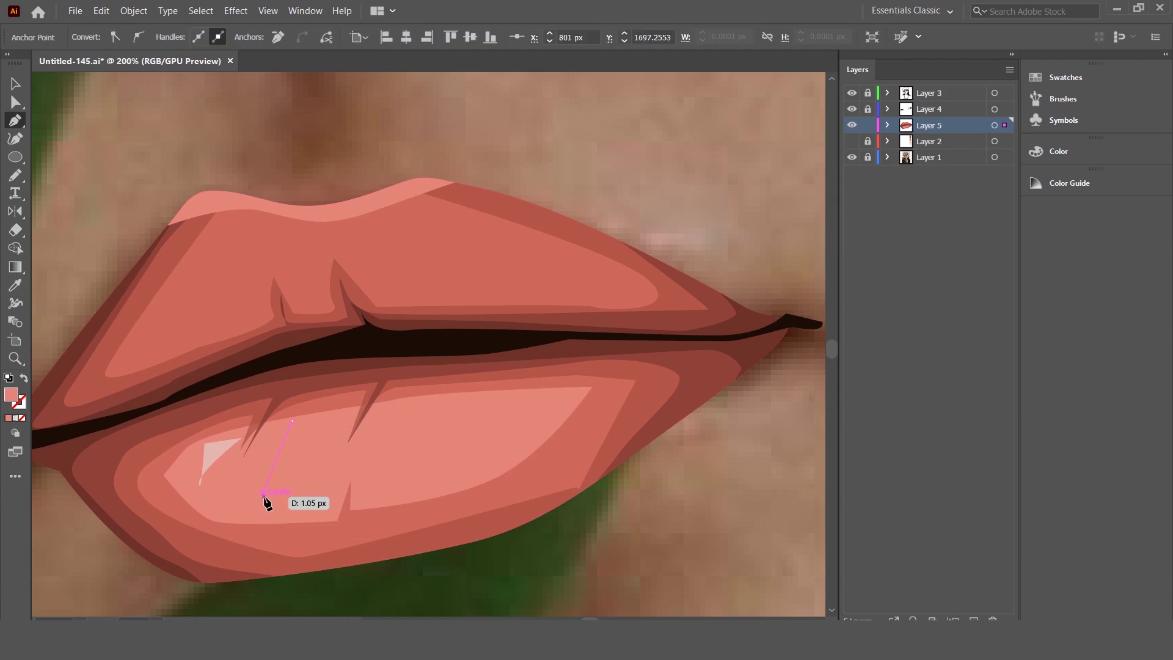
left_click_drag(303, 446, 320, 436)
left_click(297, 501)
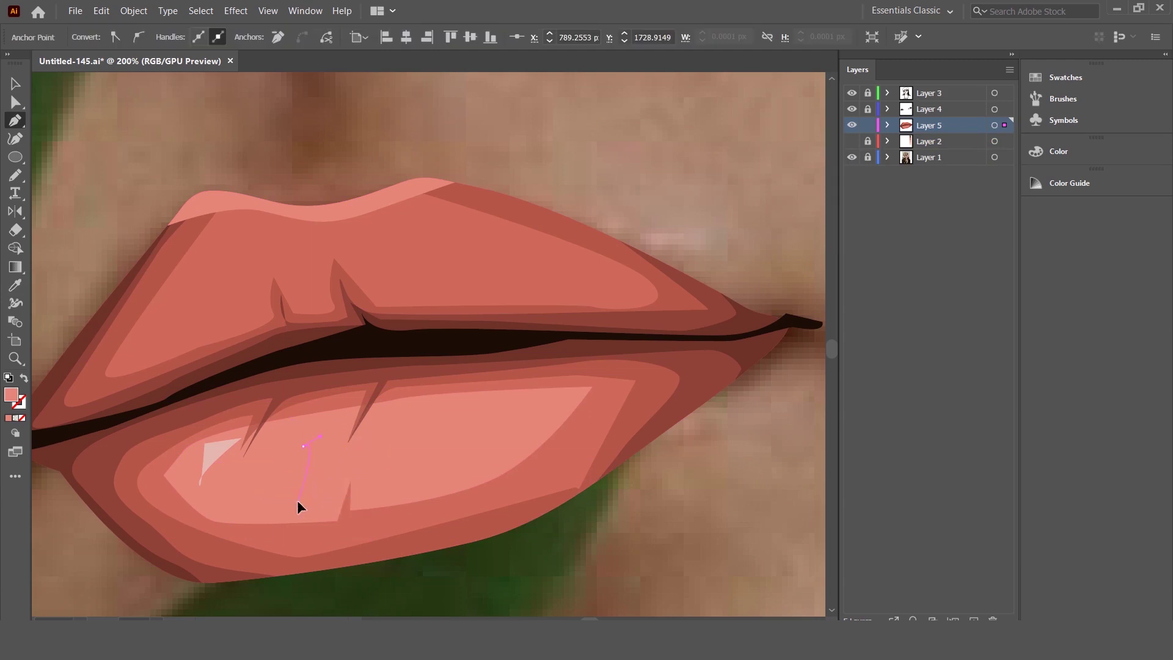
left_click(337, 420)
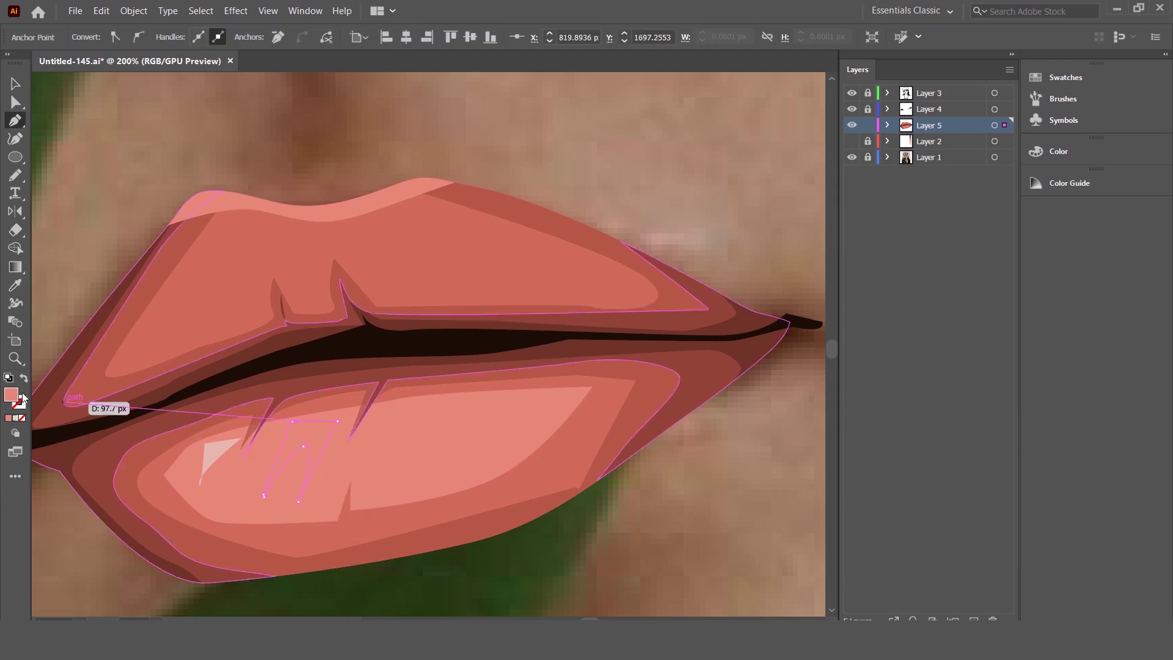
left_click(15, 286)
left_click(223, 444)
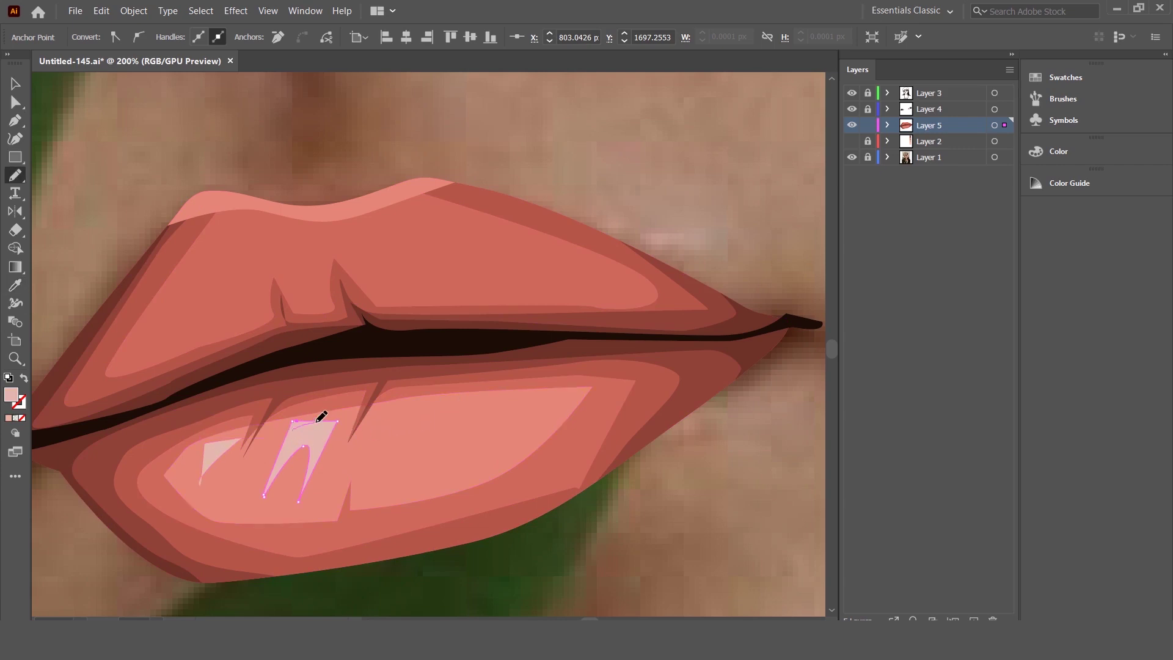
left_click_drag(329, 436, 353, 440)
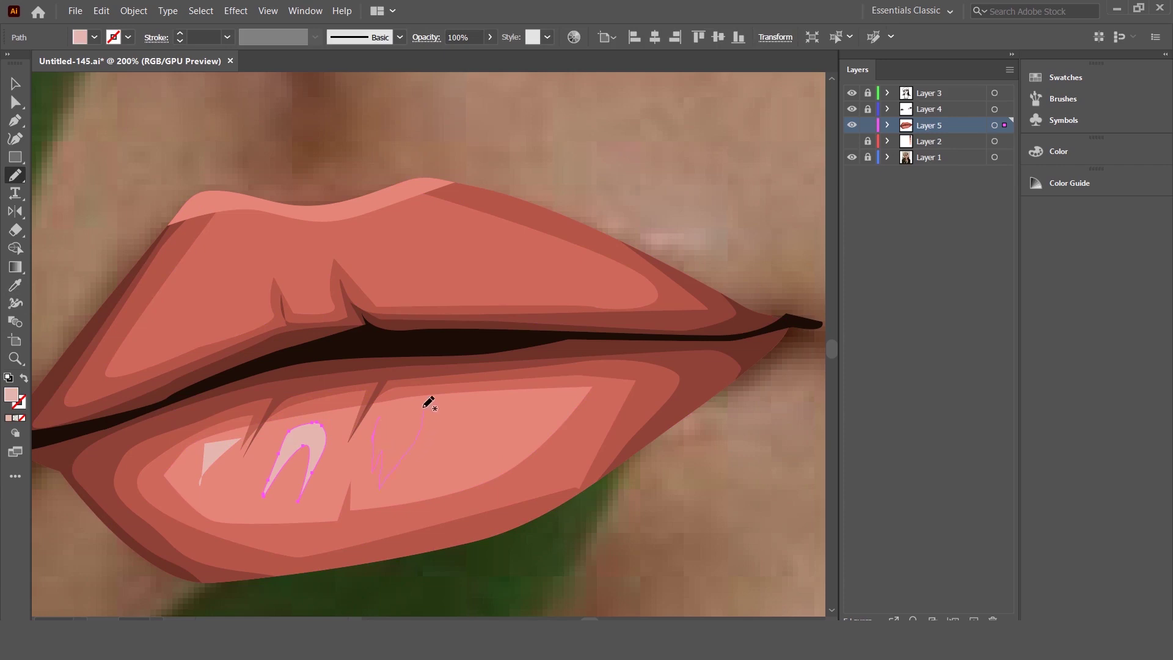
Step: Sketch freehand teardrop highlights with the Pencil and fill them pale pink
left_click_drag(400, 406, 400, 406)
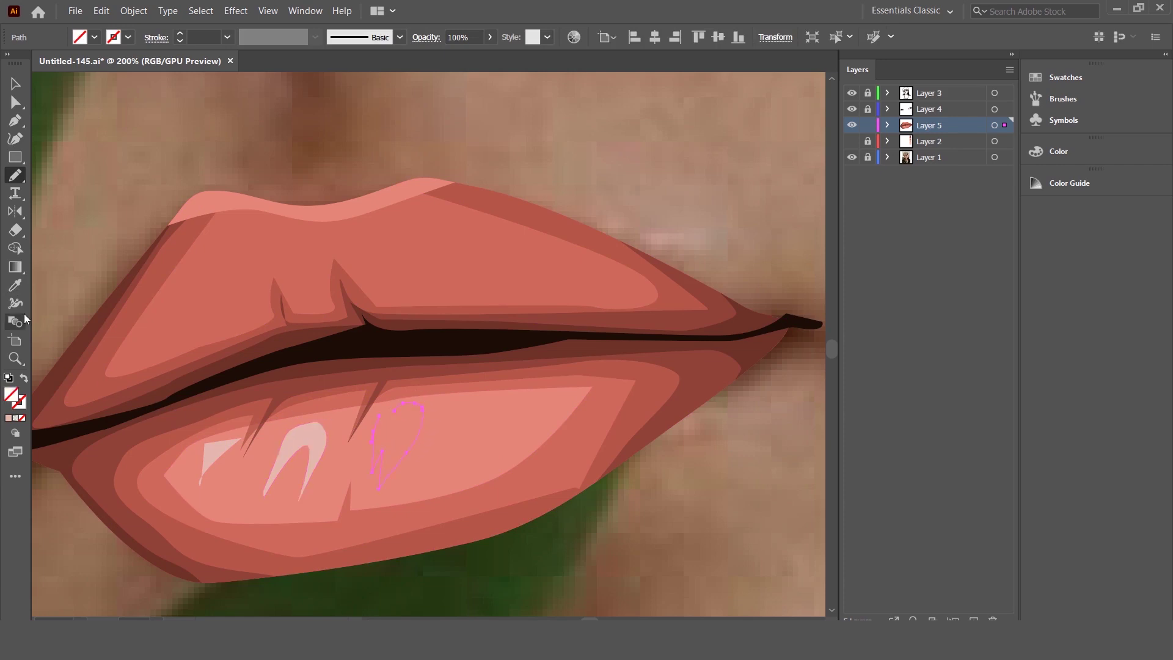
left_click(311, 436)
key("n")
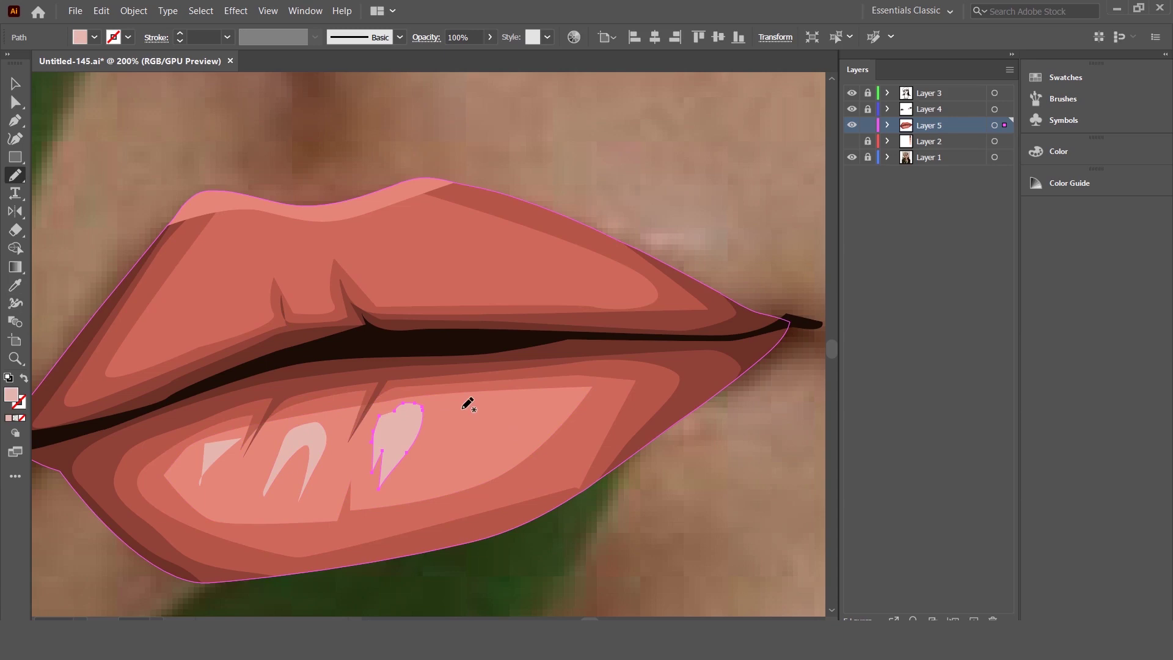
left_click(15, 267)
key("i")
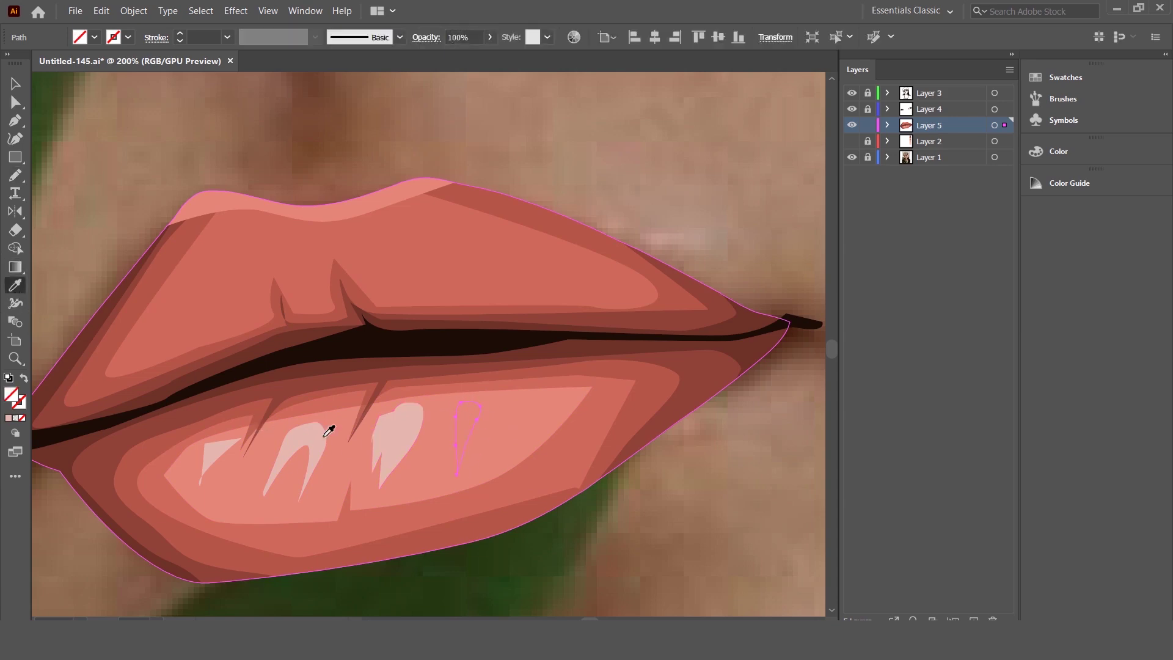
left_click(313, 429)
scroll(360, 352, "down", 4)
left_click(16, 88)
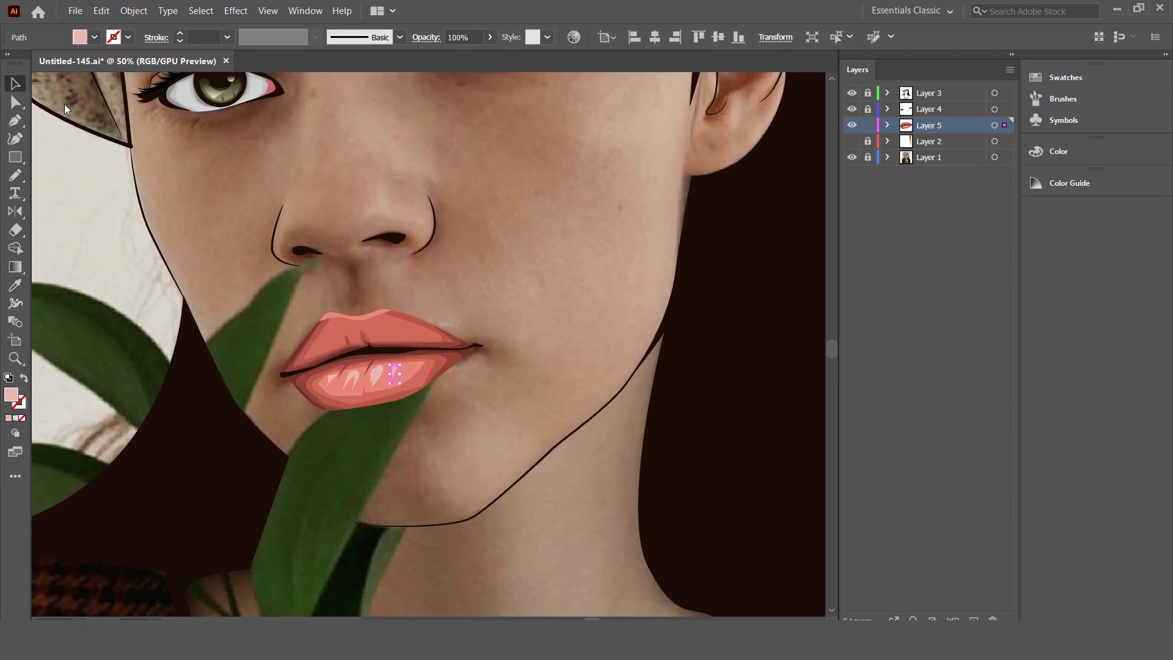
Step: Zoom out, hide the Layer 1 reference photo, and make Layer 2 active
left_click(481, 208)
scroll(481, 208, "down", 2)
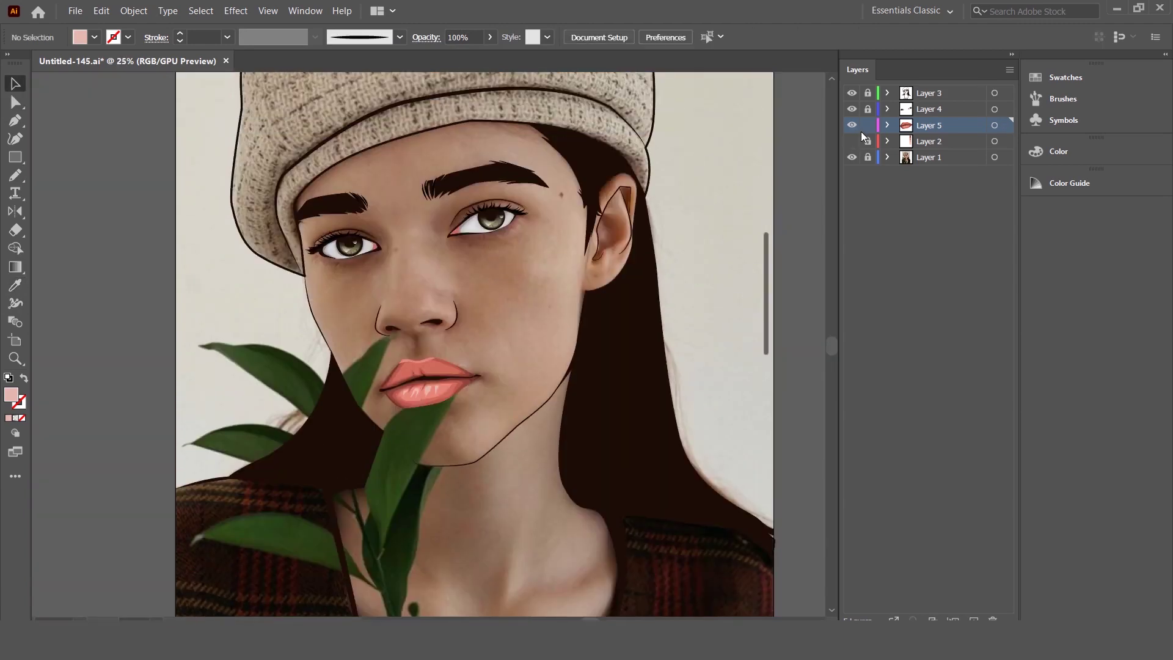
left_click(851, 157)
scroll(657, 245, "down", 3)
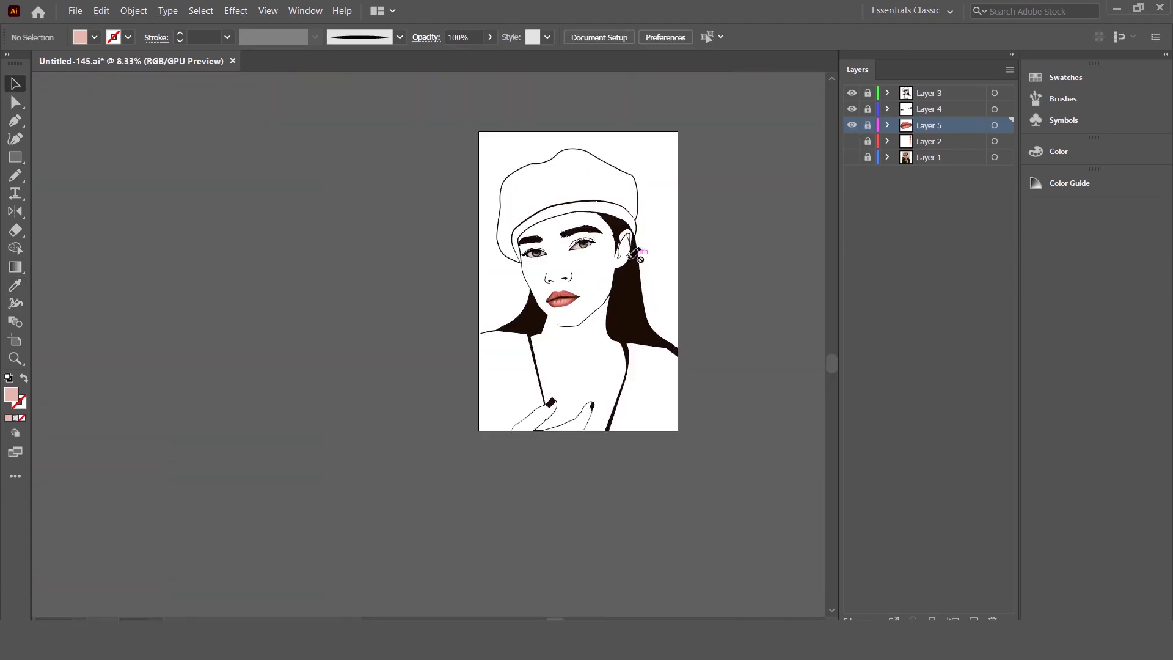
scroll(662, 254, "up", 2)
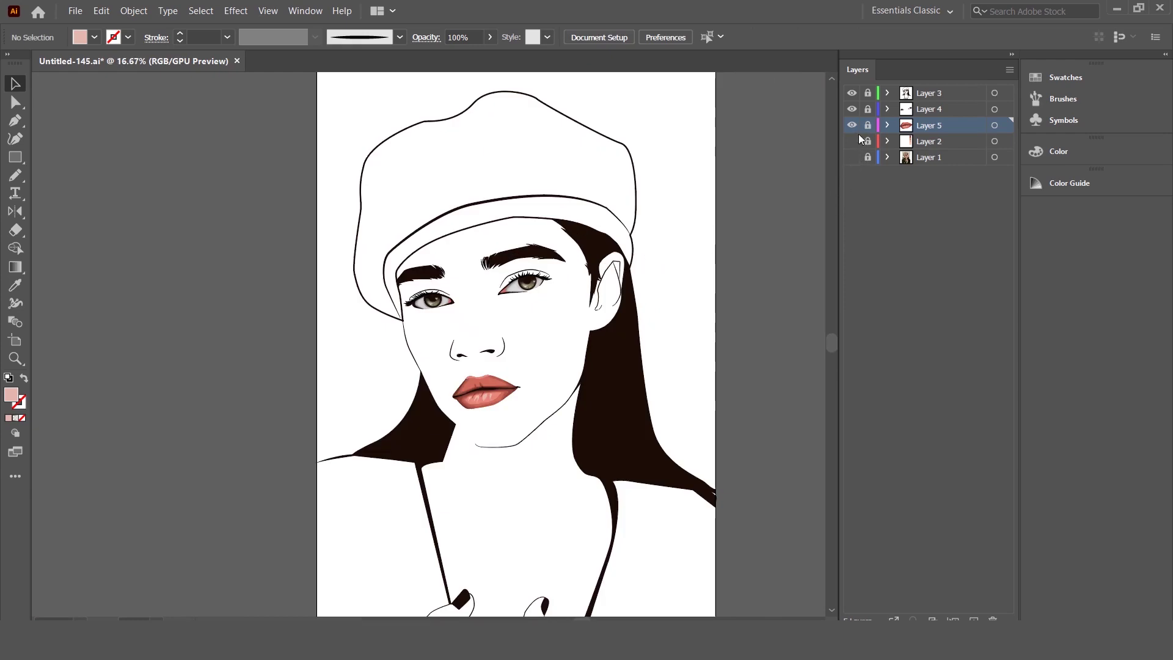
left_click(874, 145)
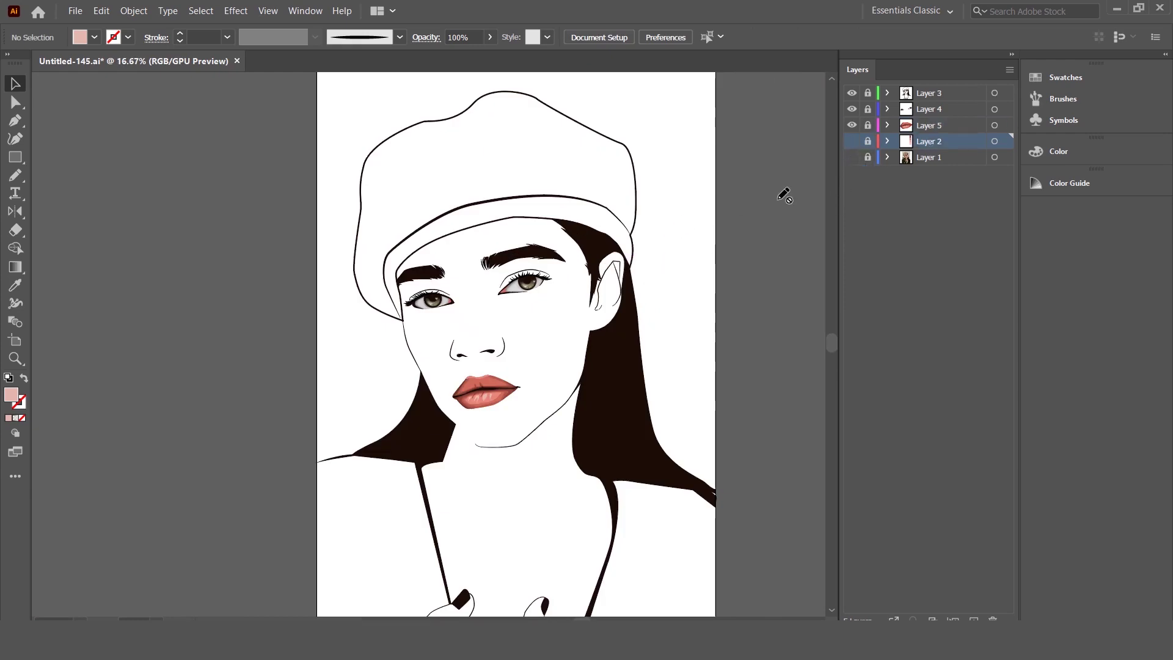